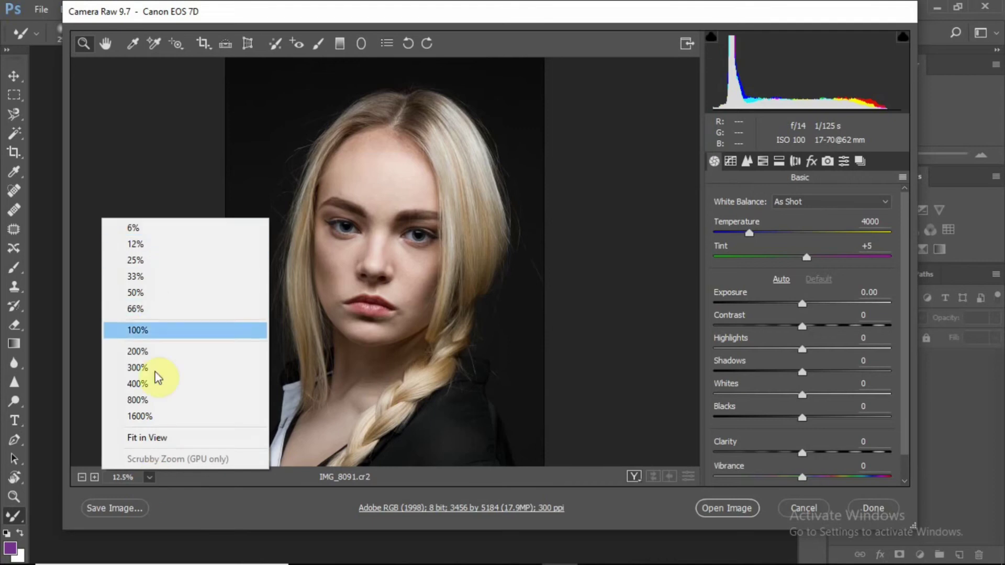
- Fit the portrait in view and set Highlights to -35, Shadows to +35 and Clarity to +8
{"action": "left_click", "coordinate": [151, 439]}
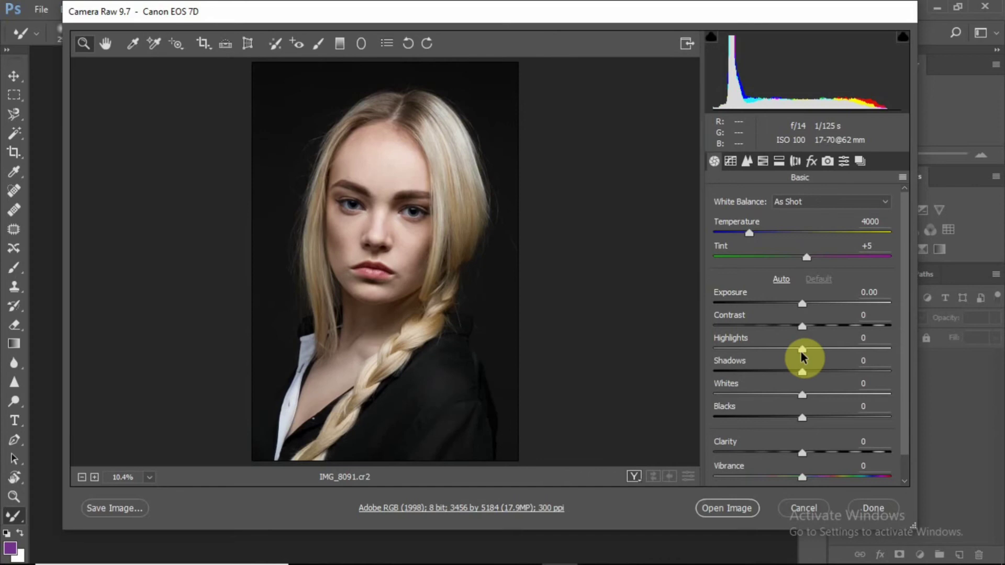
{"action": "left_click_drag", "start_coordinate": [802, 353], "coordinate": [774, 353]}
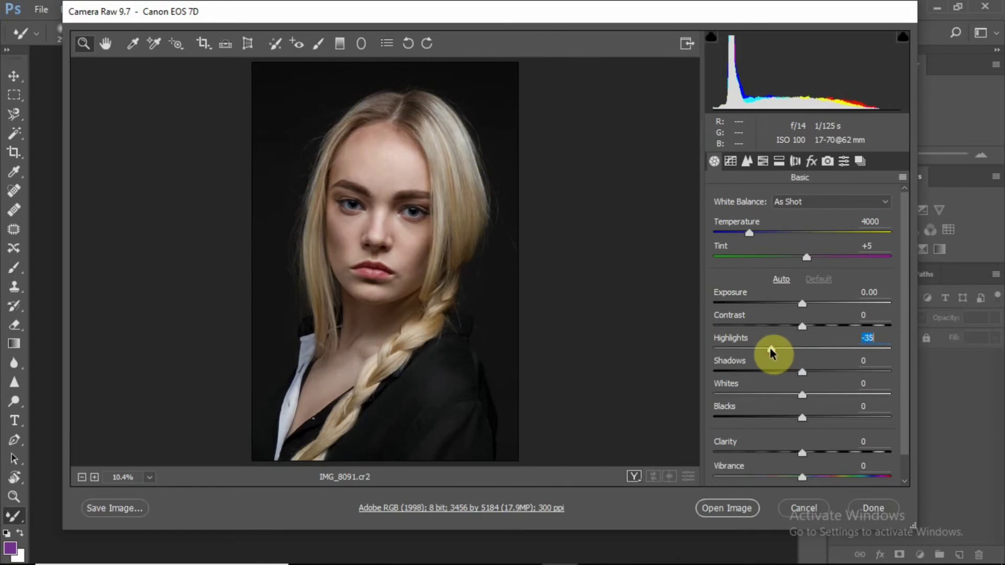
{"action": "left_click_drag", "start_coordinate": [801, 371], "coordinate": [834, 376]}
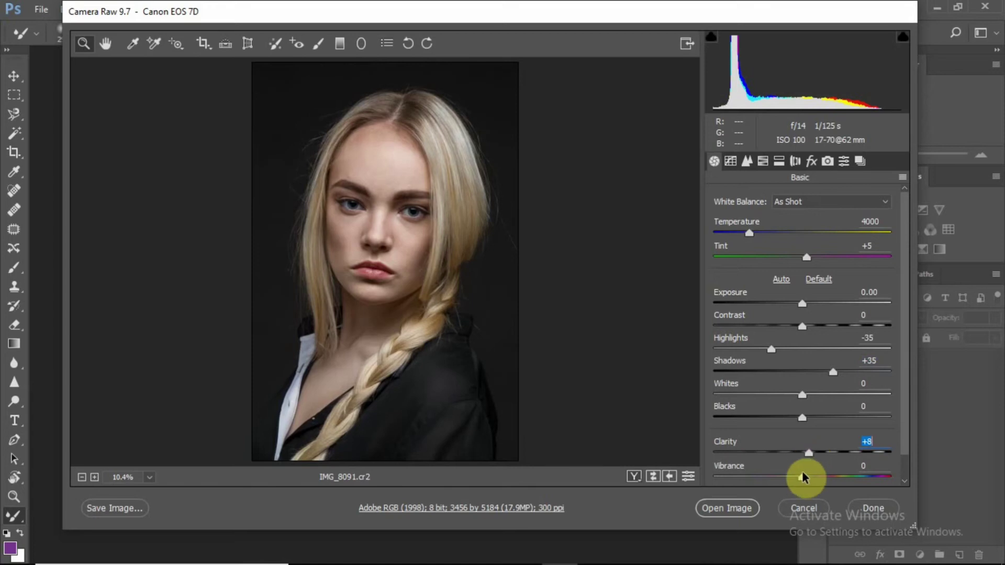
- Set Vibrance to +64, Saturation to -11 and Contrast to -6, and open the image in Photoshop
{"action": "left_click_drag", "start_coordinate": [802, 478], "coordinate": [846, 483]}
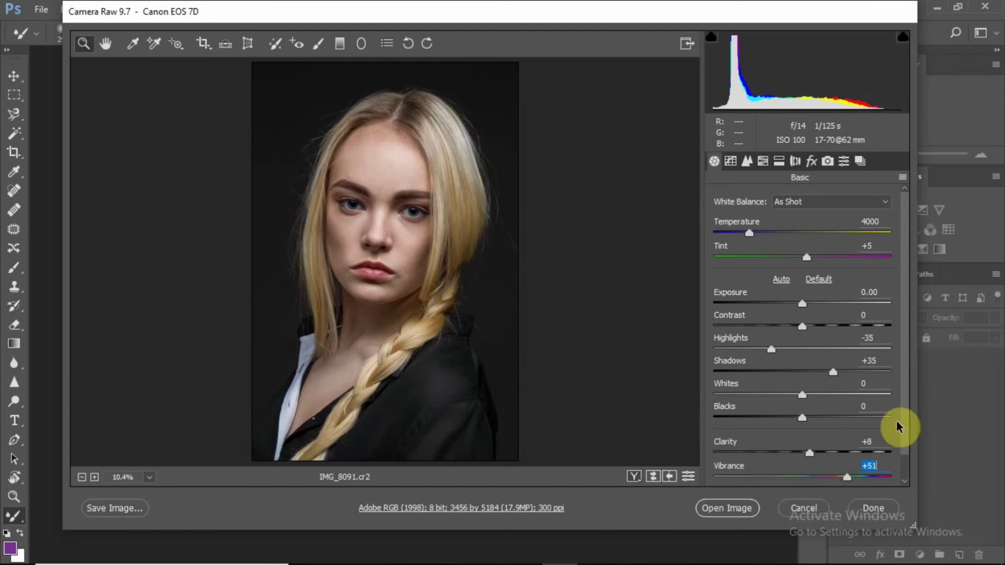
{"action": "left_click_drag", "start_coordinate": [907, 427], "coordinate": [906, 466]}
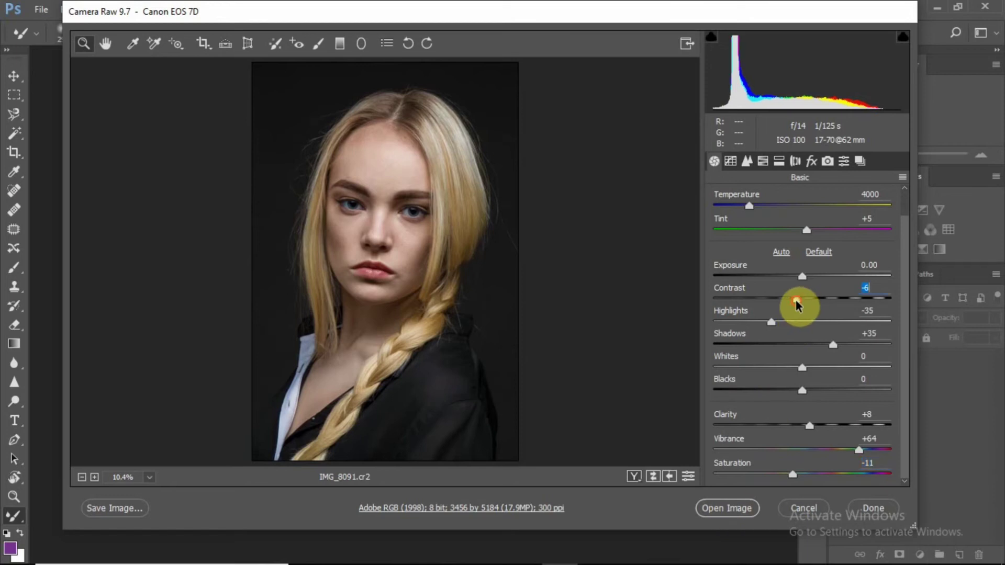
{"action": "left_click", "coordinate": [725, 508]}
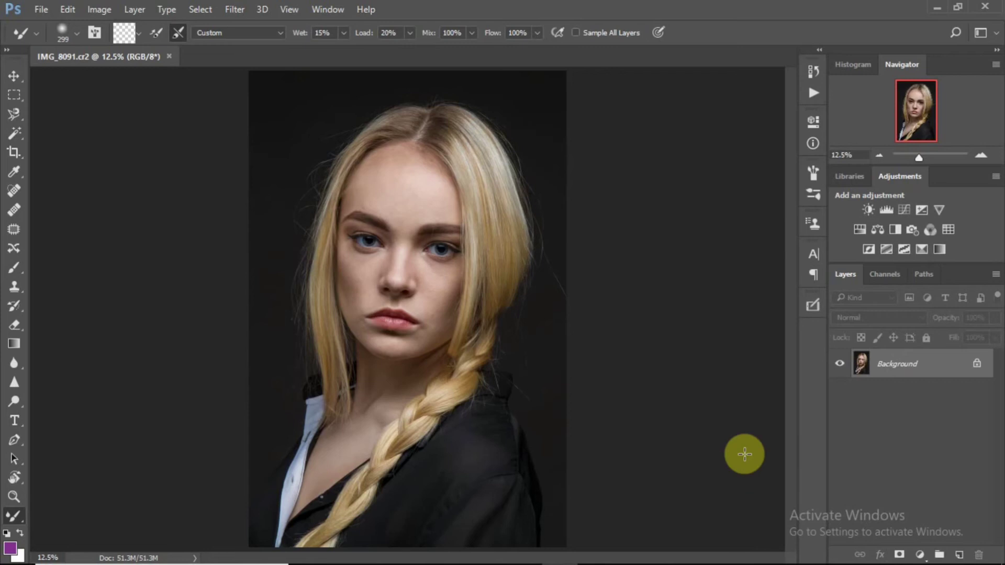
- Add a new empty layer and ready the Clone Stamp tool with a 272 px brush
{"action": "left_click", "coordinate": [956, 555]}
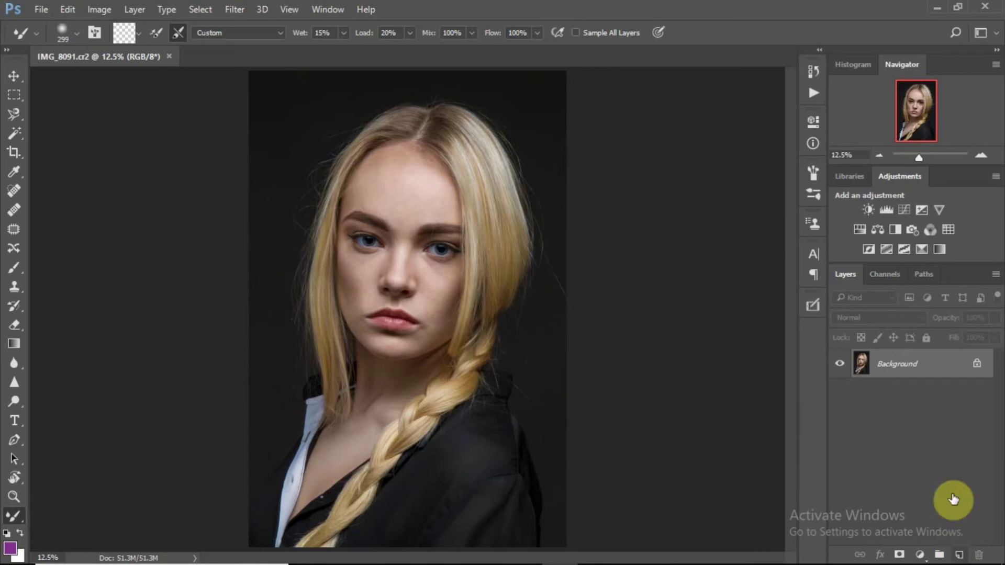
{"action": "left_click", "coordinate": [14, 288]}
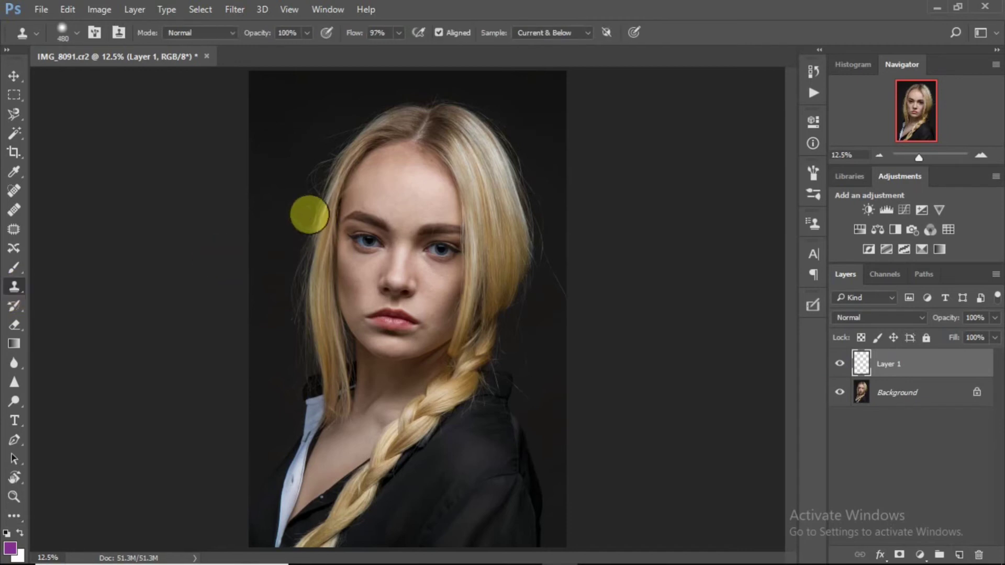
{"action": "left_click_drag", "start_coordinate": [309, 214], "coordinate": [296, 209]}
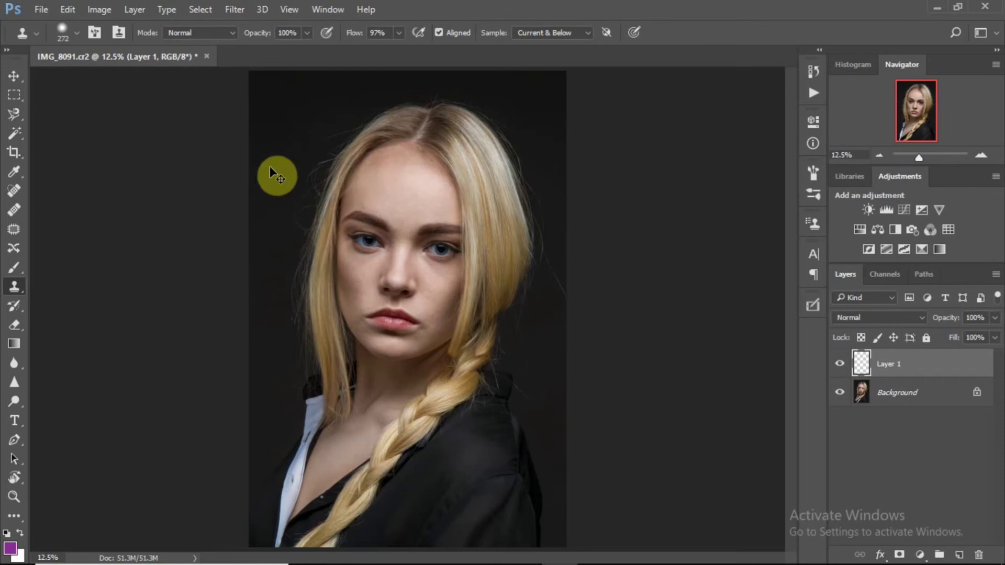
- Set the Clone Stamp brush hardness to 93% for work around the top of the head
{"action": "scroll", "coordinate": [276, 175], "scroll_direction": "up", "scroll_amount": 1}
{"action": "left_click_drag", "start_coordinate": [916, 118], "coordinate": [912, 97]}
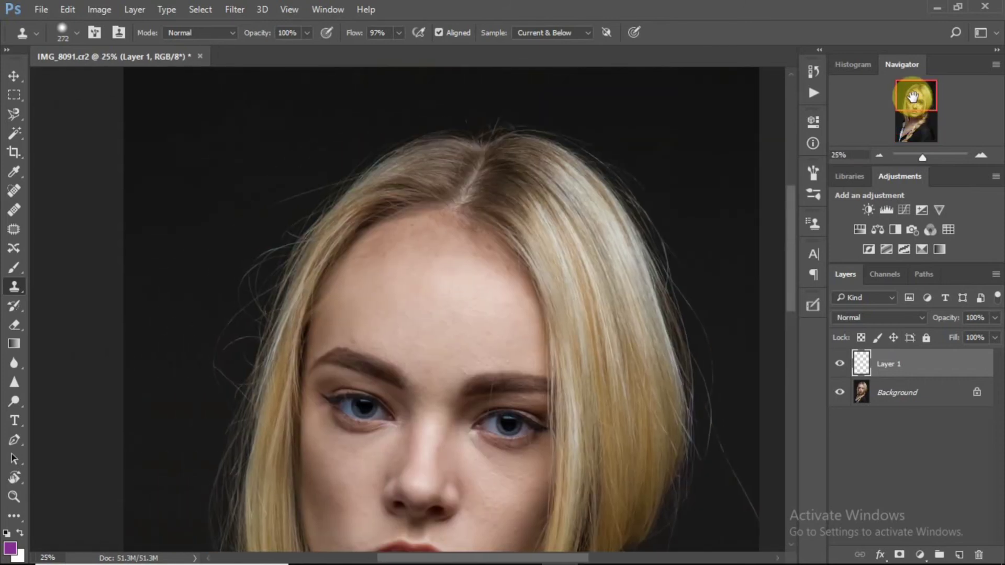
{"action": "key", "text": "ctrl+plus"}
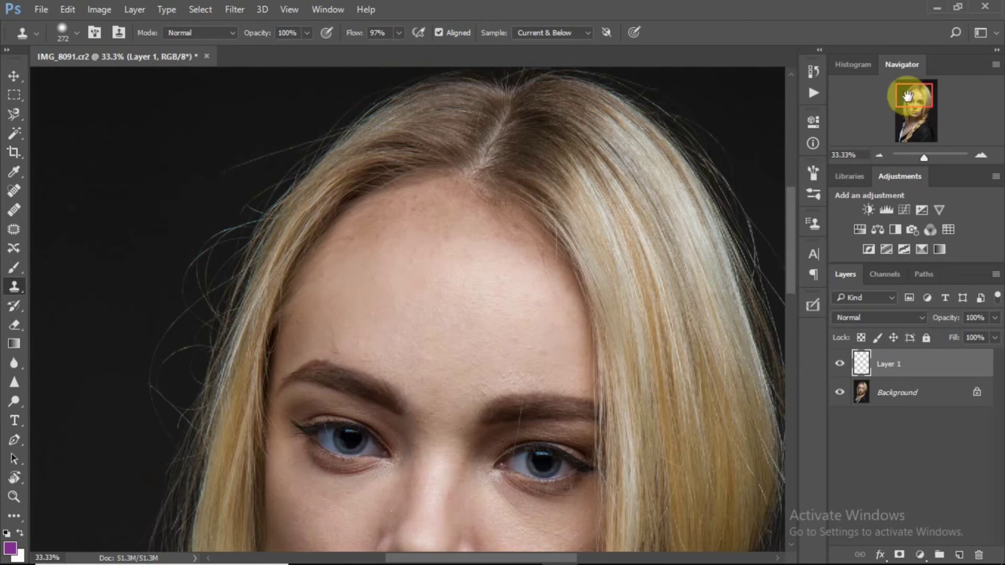
{"action": "left_click_drag", "start_coordinate": [917, 96], "coordinate": [904, 93]}
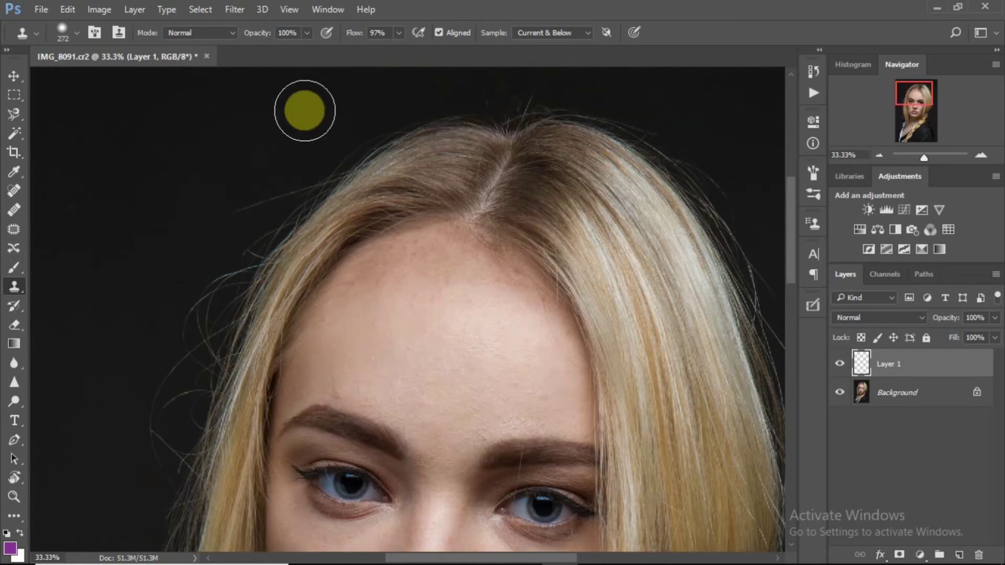
{"action": "right_click", "coordinate": [301, 111]}
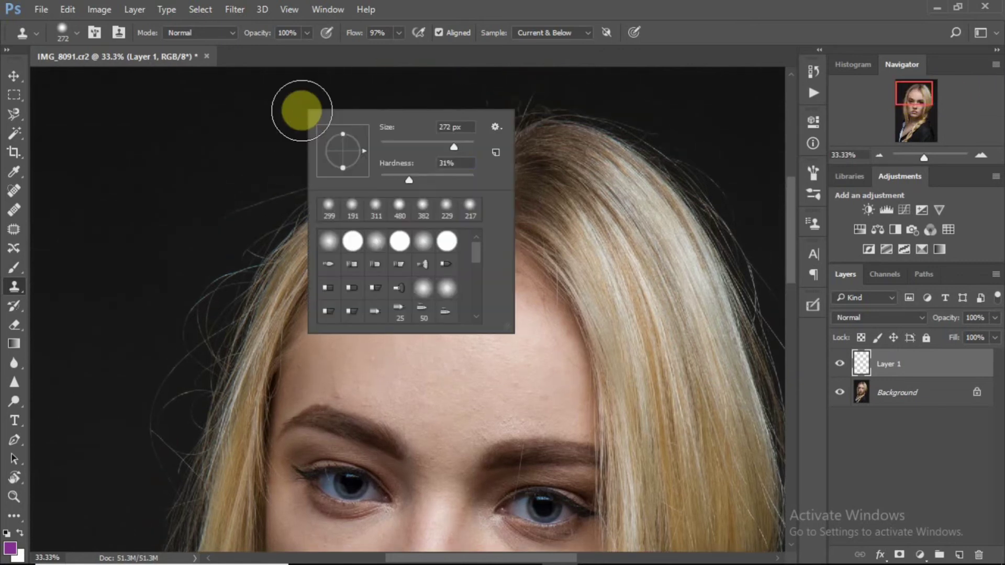
{"action": "left_click_drag", "start_coordinate": [448, 174], "coordinate": [467, 178]}
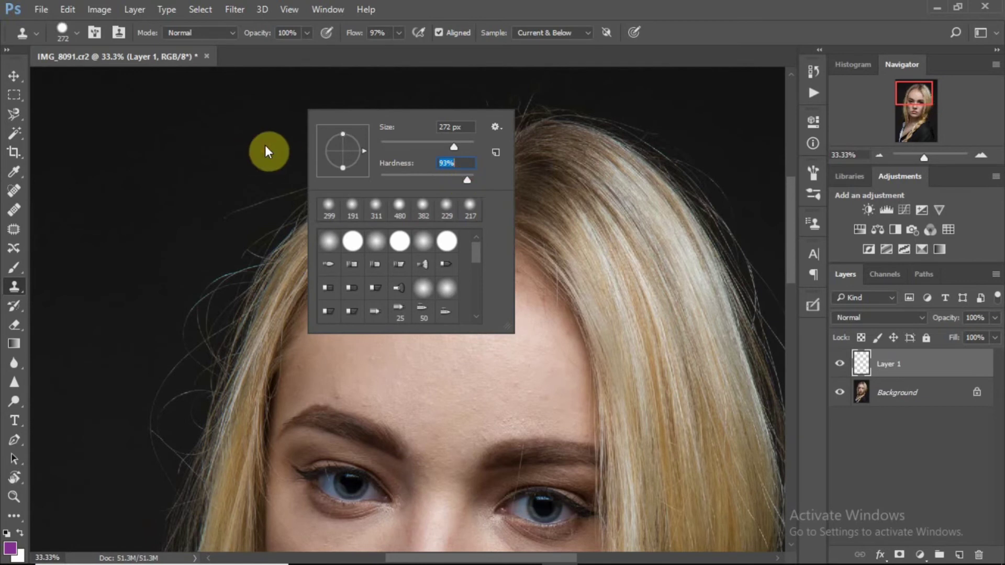
{"action": "left_click", "coordinate": [279, 148]}
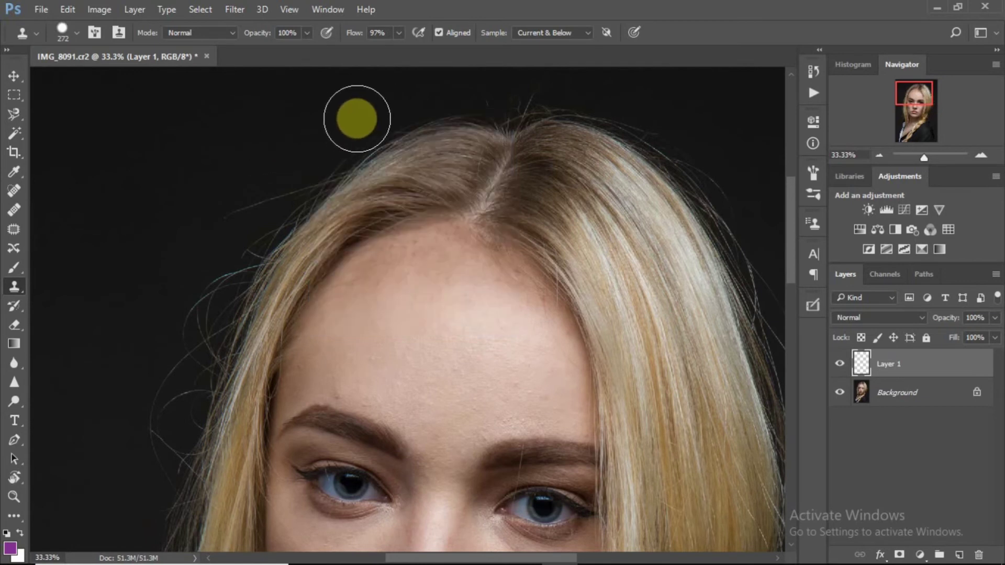
- Clone the dark background over the flyaway hairs along the upper-left edge of the head
{"action": "left_click_drag", "start_coordinate": [381, 105], "coordinate": [299, 161]}
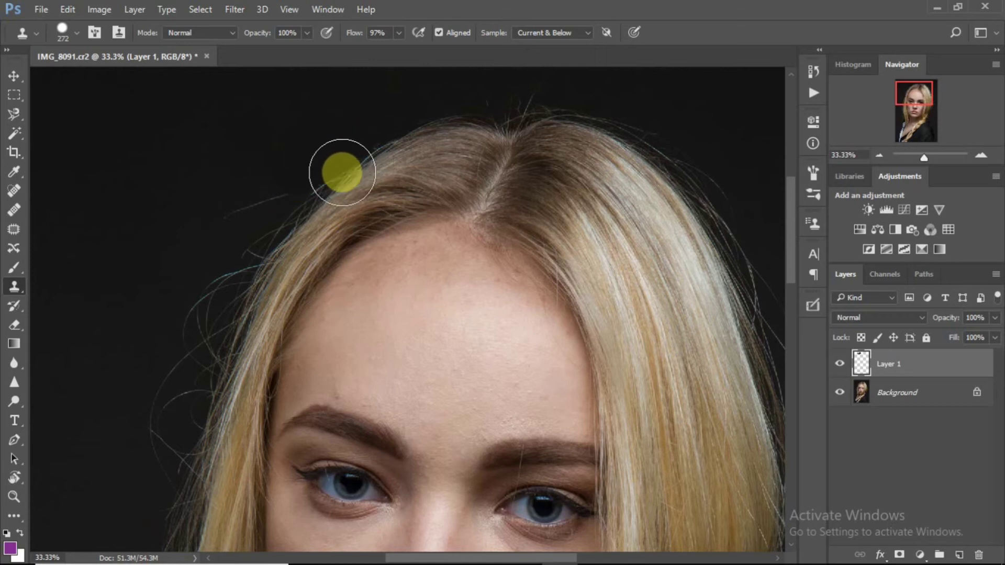
{"action": "left_click_drag", "start_coordinate": [328, 181], "coordinate": [318, 152]}
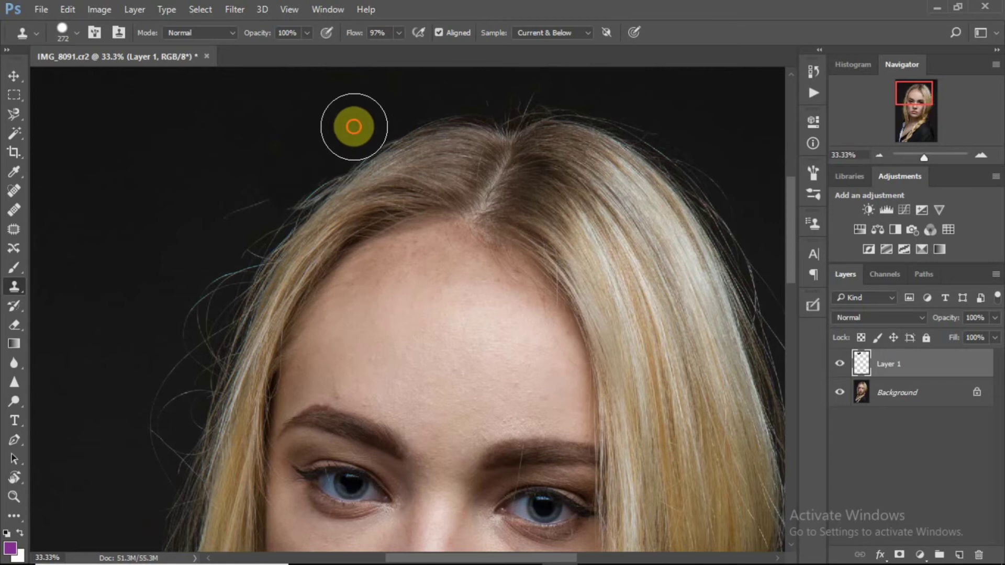
{"action": "left_click_drag", "start_coordinate": [352, 125], "coordinate": [253, 215]}
{"action": "left_click_drag", "start_coordinate": [308, 157], "coordinate": [288, 182]}
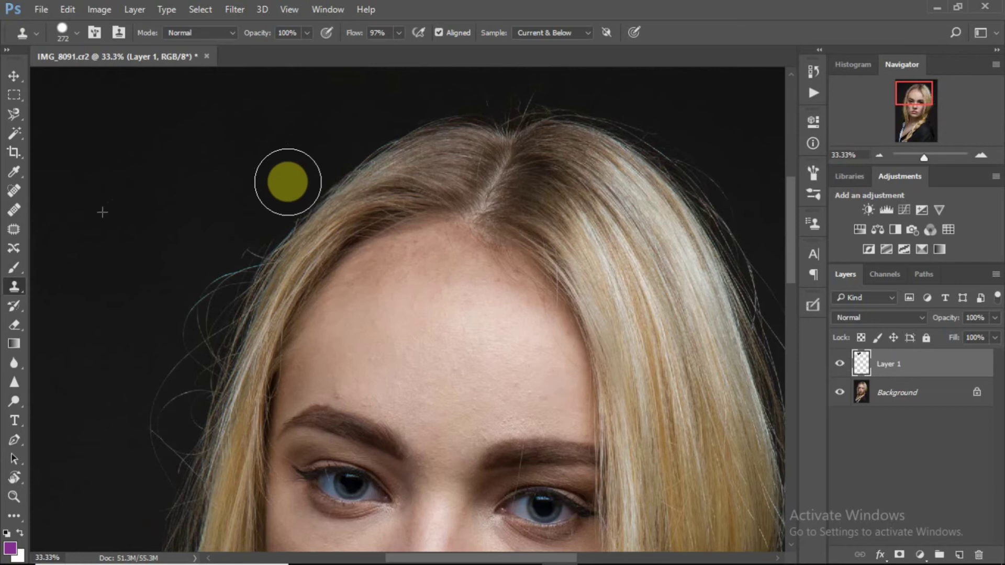
- Clone background over the stray hairs along the left side of the hair beside the forehead, using a 132 px brush
{"action": "key", "text": "ctrl+plus"}
{"action": "scroll", "coordinate": [325, 190], "scroll_direction": "up", "scroll_amount": 2}
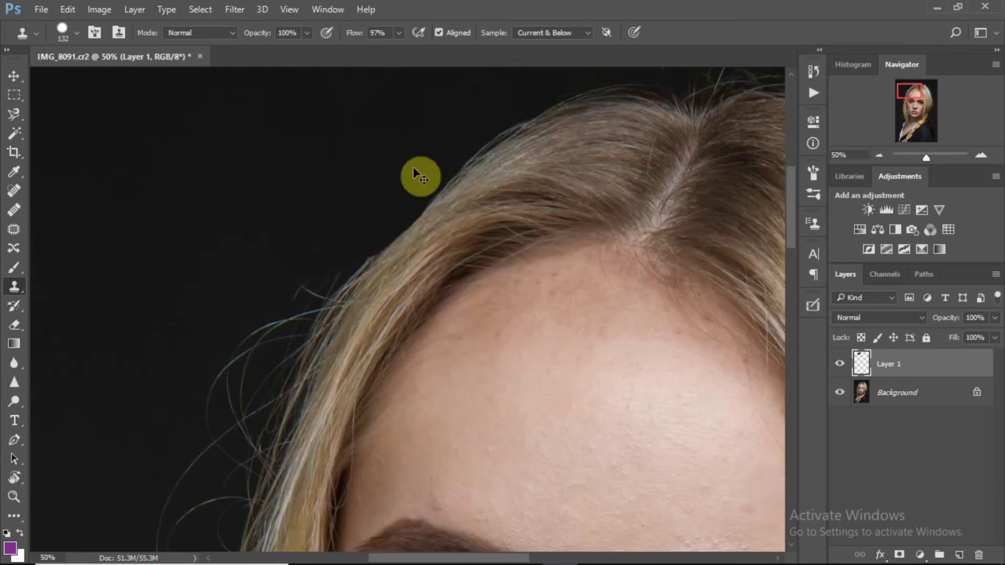
{"action": "left_click_drag", "start_coordinate": [920, 86], "coordinate": [919, 89]}
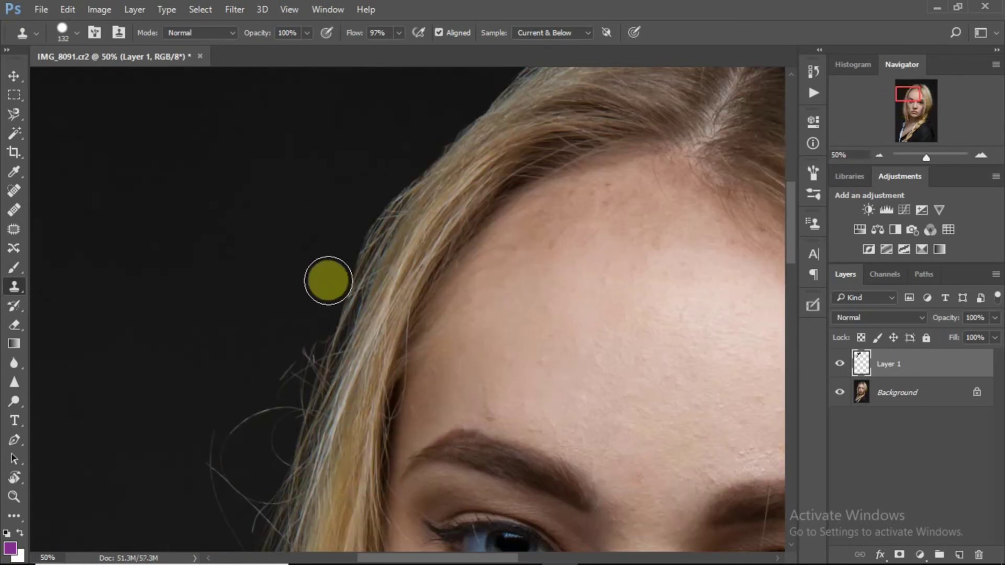
{"action": "right_click", "coordinate": [328, 280]}
{"action": "key", "text": "Escape"}
{"action": "mouse_move", "coordinate": [335, 293]}
{"action": "left_mouse_down"}
{"action": "mouse_move", "coordinate": [294, 361]}
{"action": "mouse_move", "coordinate": [298, 352]}
{"action": "left_mouse_up"}
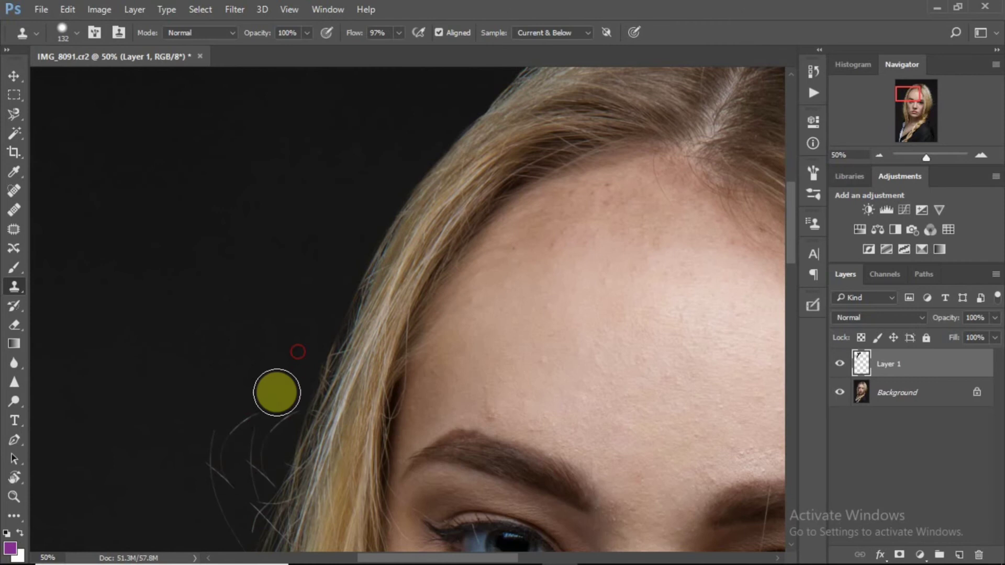
{"action": "left_click", "coordinate": [913, 101]}
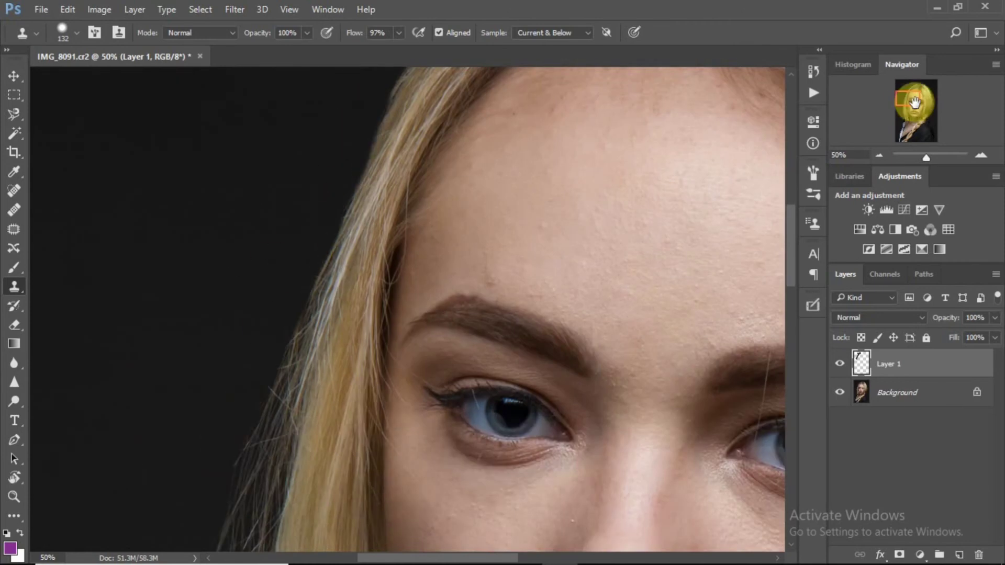
{"action": "key", "text": "ctrl+minus"}
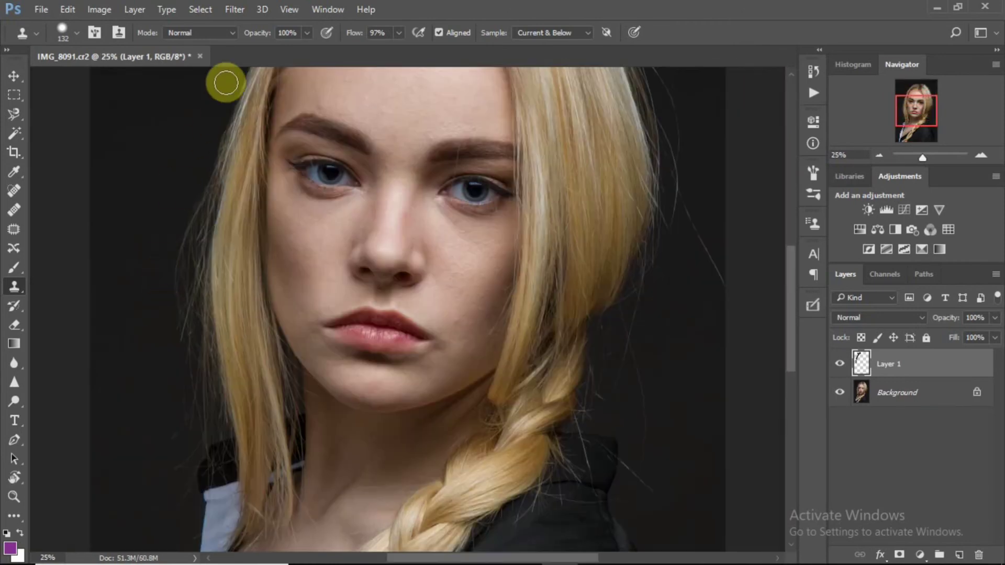
- Clone background over the flyaway hairs from the crown down the upper-right curve of the head
{"action": "key", "text": "ctrl+plus"}
{"action": "left_click", "coordinate": [893, 94]}
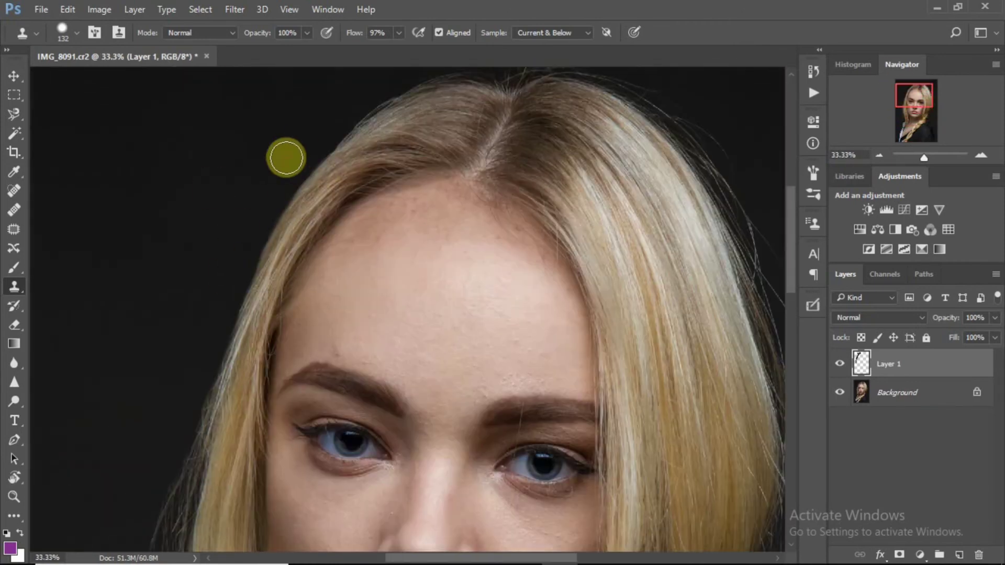
{"action": "left_click", "coordinate": [909, 108]}
{"action": "left_click", "coordinate": [918, 92]}
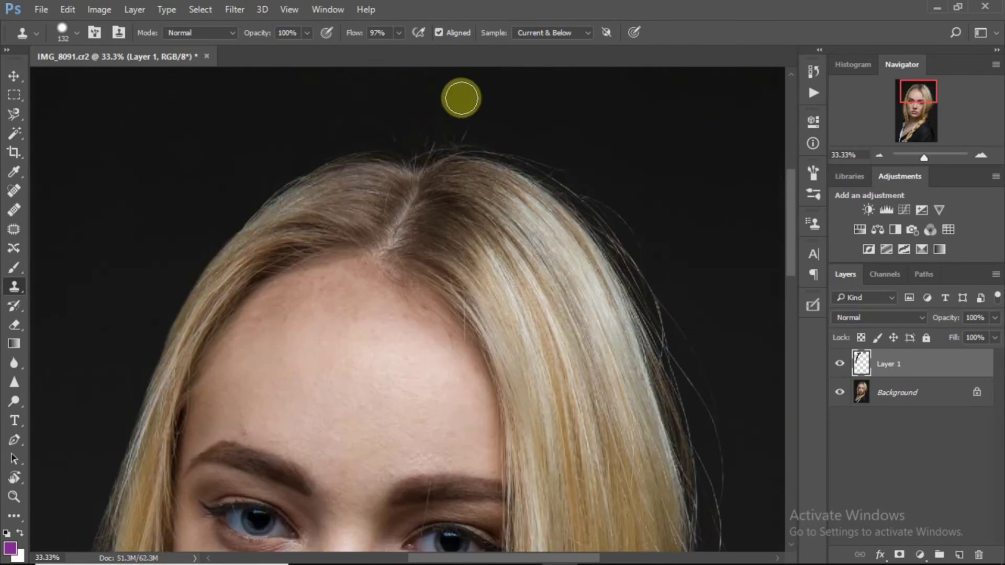
{"action": "mouse_move", "coordinate": [461, 98]}
{"action": "left_mouse_down"}
{"action": "mouse_move", "coordinate": [451, 135]}
{"action": "mouse_move", "coordinate": [495, 140]}
{"action": "mouse_move", "coordinate": [599, 209]}
{"action": "mouse_move", "coordinate": [615, 243]}
{"action": "left_mouse_up"}
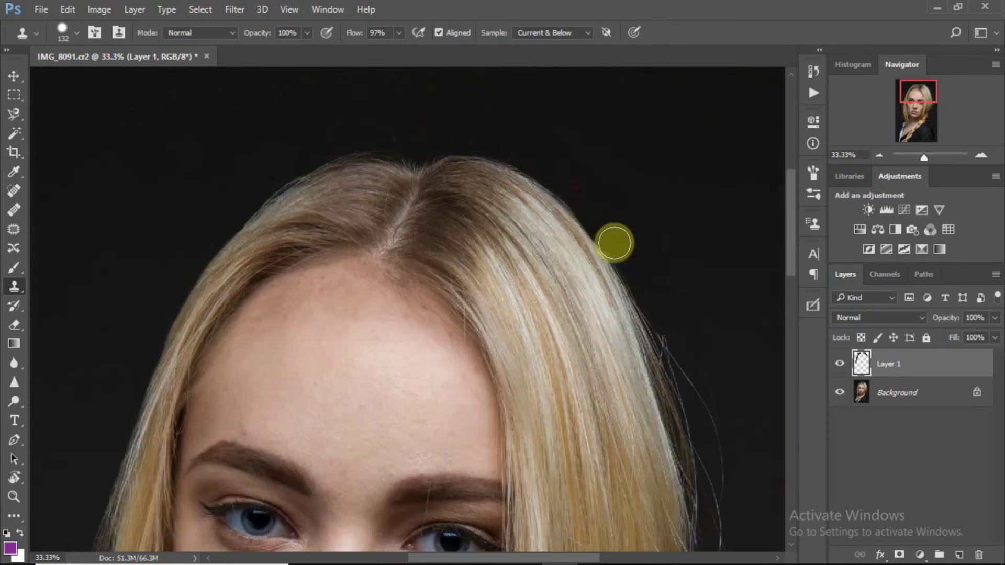
- Clone background over the loose hairs along the right outer edge of the hair at eye level
{"action": "key", "text": "ctrl+plus"}
{"action": "left_click", "coordinate": [925, 92]}
{"action": "left_click_drag", "start_coordinate": [520, 233], "coordinate": [614, 425]}
{"action": "left_click", "coordinate": [939, 99]}
{"action": "left_click_drag", "start_coordinate": [635, 297], "coordinate": [636, 413]}
{"action": "left_click", "coordinate": [930, 101]}
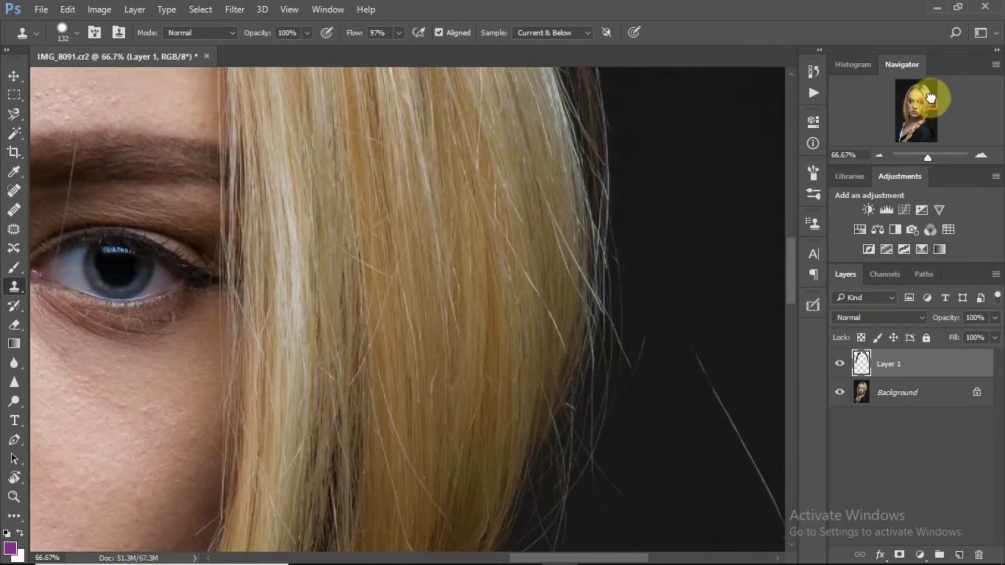
{"action": "left_click", "coordinate": [930, 108]}
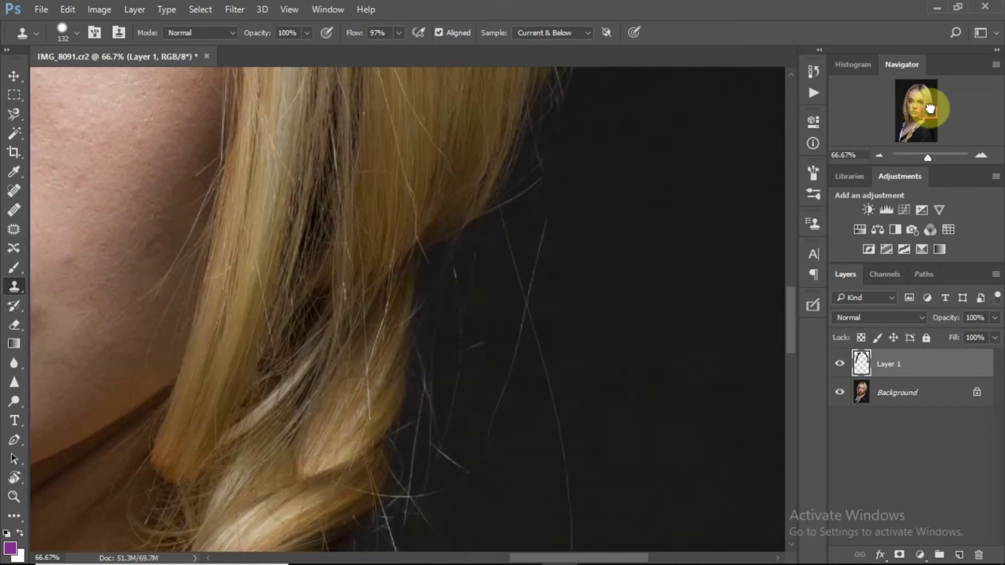
- Clone background over the stray hairs beside the top of the braid, reducing the brush to 87 px at 90% hardness
{"action": "mouse_move", "coordinate": [511, 293]}
{"action": "left_mouse_down"}
{"action": "mouse_move", "coordinate": [497, 473]}
{"action": "mouse_move", "coordinate": [445, 233]}
{"action": "left_mouse_up"}
{"action": "right_click", "coordinate": [439, 320]}
{"action": "left_click", "coordinate": [595, 385]}
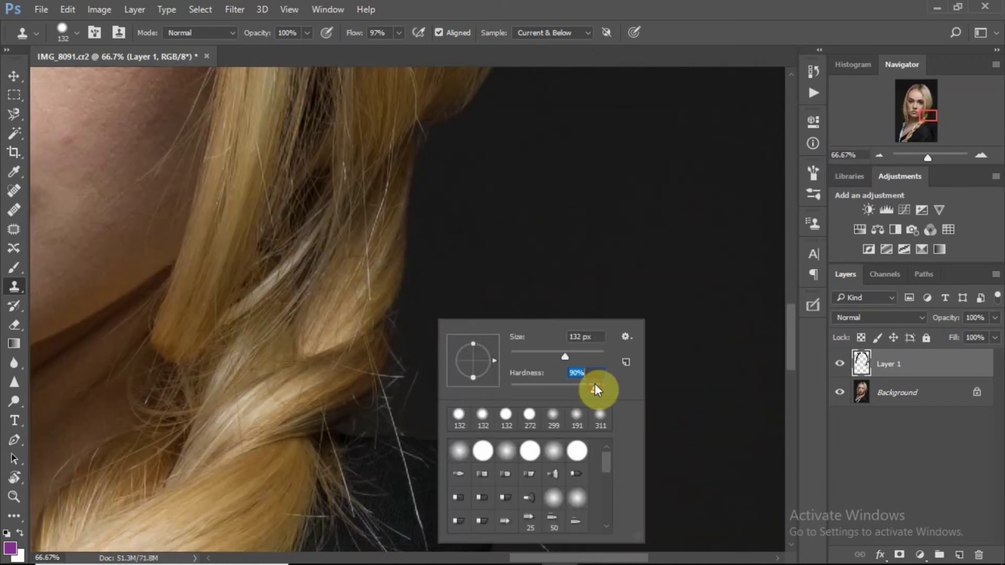
{"action": "key", "text": "Return"}
{"action": "left_click_drag", "start_coordinate": [457, 359], "coordinate": [408, 325], "text": "alt"}
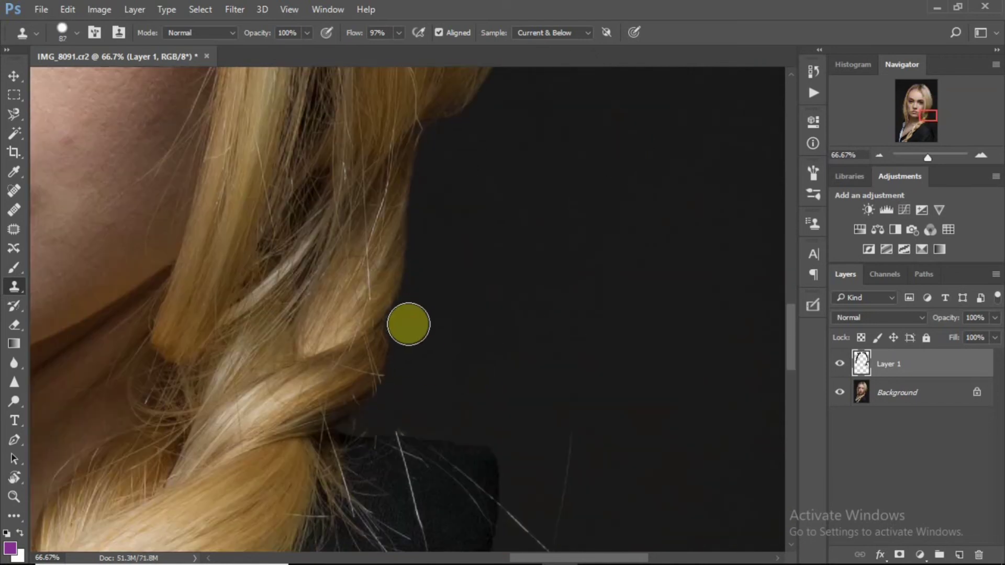
{"action": "left_click", "coordinate": [929, 120]}
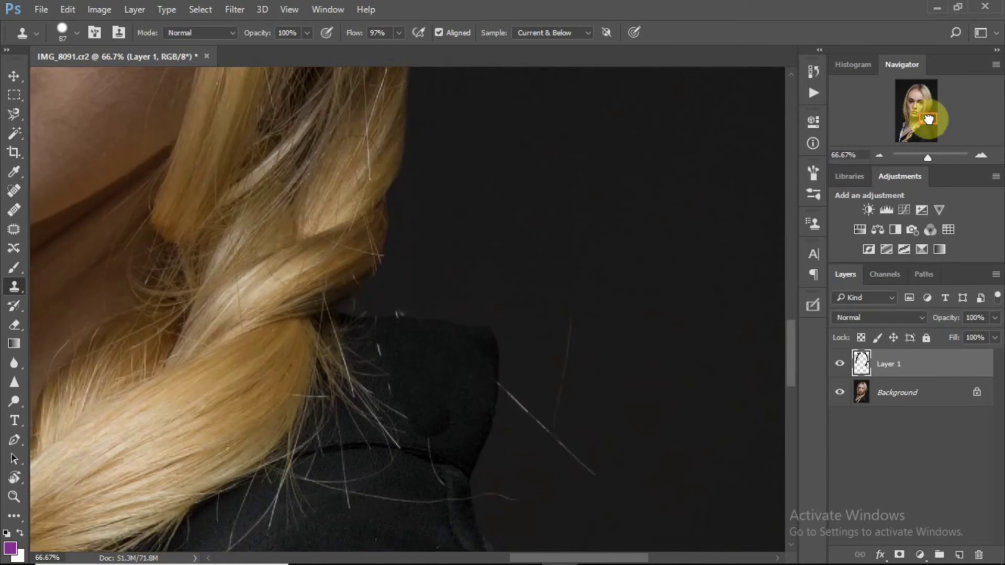
{"action": "left_click_drag", "start_coordinate": [929, 119], "coordinate": [929, 120]}
- Use the Healing Brush to cover the stray hairs on the black collar with sampled clean fabric
{"action": "left_click", "coordinate": [14, 210]}
{"action": "left_click_drag", "start_coordinate": [458, 334], "coordinate": [386, 349], "text": "alt"}
{"action": "left_click", "coordinate": [432, 378], "text": "alt"}
{"action": "mouse_move", "coordinate": [395, 385]}
{"action": "left_mouse_down"}
{"action": "mouse_move", "coordinate": [379, 320]}
{"action": "mouse_move", "coordinate": [338, 349]}
{"action": "left_mouse_up"}
- Clone clean jacket fabric over the stray hairs next to the braid's edge with the Clone Stamp
{"action": "key", "text": "s"}
{"action": "left_click", "coordinate": [307, 359], "text": "alt"}
{"action": "left_click_drag", "start_coordinate": [323, 285], "coordinate": [322, 361]}
{"action": "right_click", "coordinate": [318, 275]}
{"action": "left_click", "coordinate": [296, 281]}
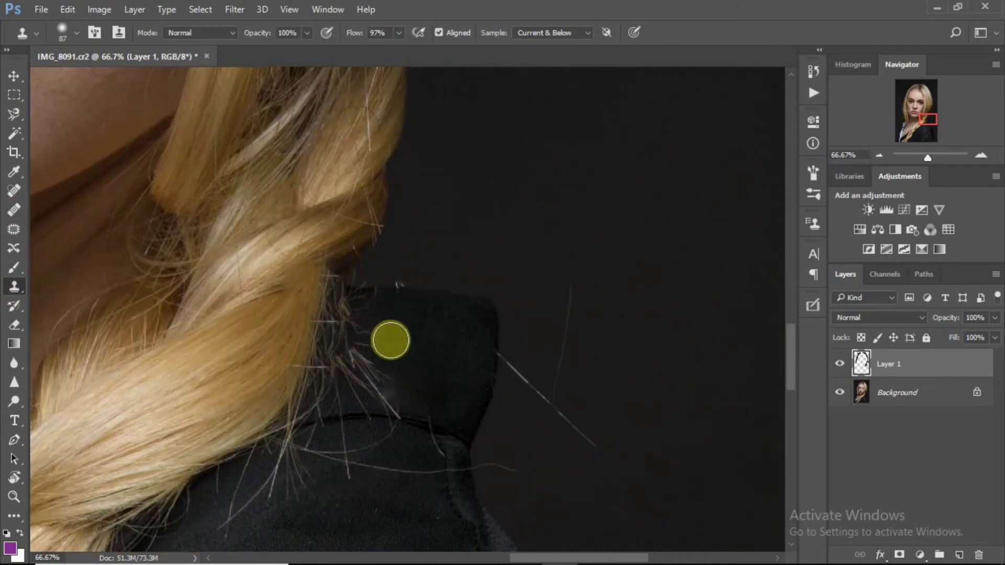
- Lower the Clone Stamp flow to 75% and clone fabric over the remaining hairs on the collar and shoulder
{"action": "left_click_drag", "start_coordinate": [355, 32], "coordinate": [307, 38]}
{"action": "left_click_drag", "start_coordinate": [378, 371], "coordinate": [384, 399]}
{"action": "left_click", "coordinate": [421, 353], "text": "alt"}
{"action": "mouse_move", "coordinate": [361, 353]}
{"action": "left_mouse_down"}
{"action": "mouse_move", "coordinate": [355, 312]}
{"action": "mouse_move", "coordinate": [379, 404]}
{"action": "left_mouse_up"}
{"action": "left_click", "coordinate": [358, 490], "text": "alt"}
{"action": "mouse_move", "coordinate": [358, 467]}
{"action": "left_mouse_down"}
{"action": "mouse_move", "coordinate": [418, 468]}
{"action": "mouse_move", "coordinate": [301, 455]}
{"action": "mouse_move", "coordinate": [266, 476]}
{"action": "left_mouse_up"}
- Clone clean fabric and background over the long stray hairs beside the collar's edge and across the jacket seam
{"action": "key", "text": "z"}
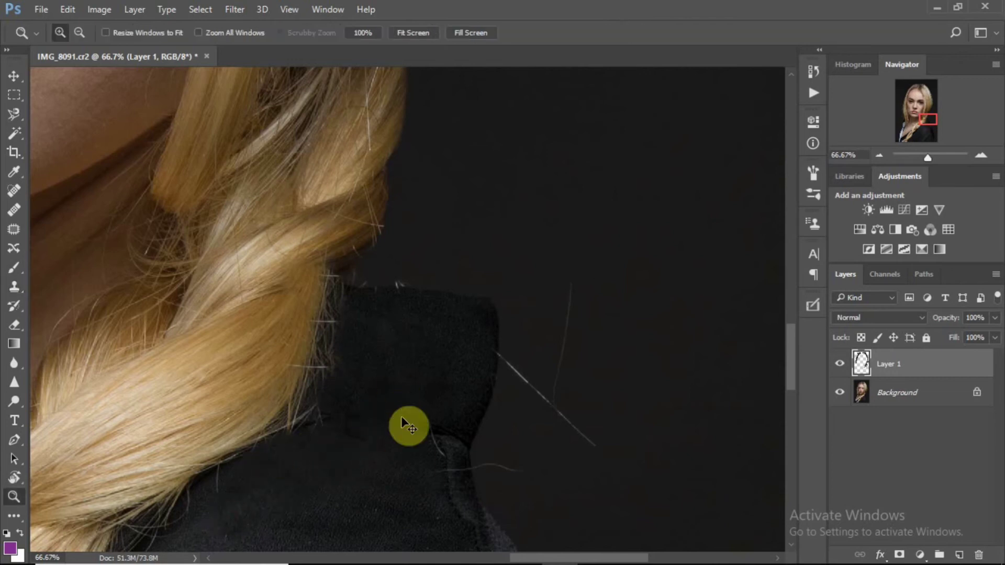
{"action": "key", "text": "s"}
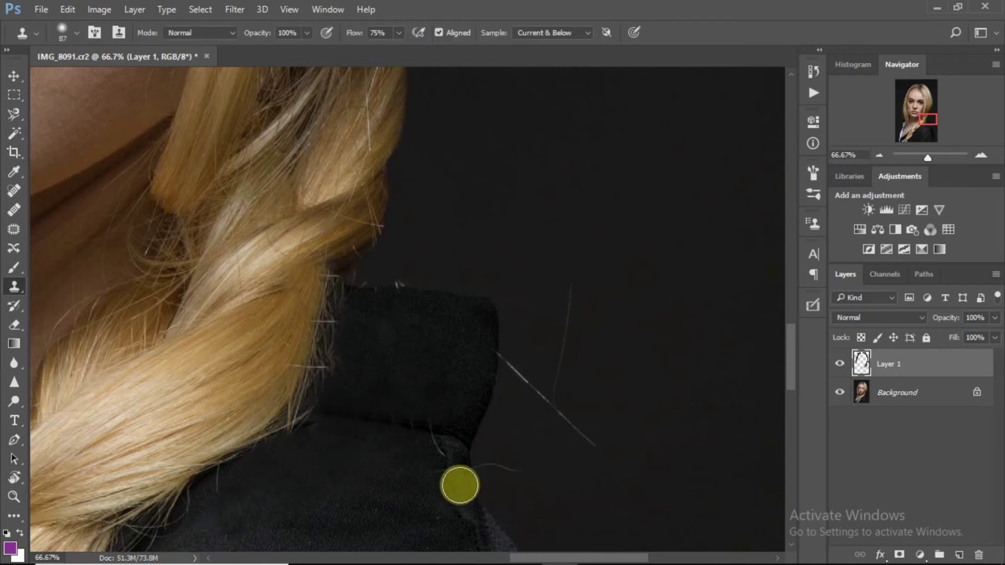
{"action": "mouse_move", "coordinate": [459, 485]}
{"action": "left_mouse_down"}
{"action": "mouse_move", "coordinate": [449, 489]}
{"action": "mouse_move", "coordinate": [458, 469]}
{"action": "mouse_move", "coordinate": [597, 458]}
{"action": "mouse_move", "coordinate": [574, 422]}
{"action": "left_mouse_up"}
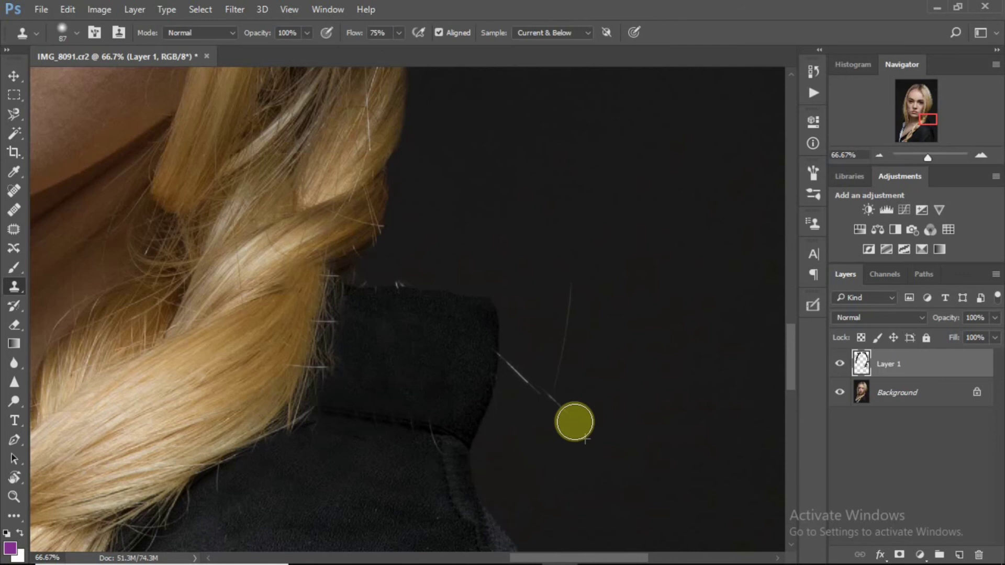
{"action": "mouse_move", "coordinate": [565, 361]}
{"action": "left_mouse_down"}
{"action": "mouse_move", "coordinate": [528, 378]}
{"action": "mouse_move", "coordinate": [503, 415]}
{"action": "left_mouse_up"}
{"action": "key", "text": "ctrl+0"}
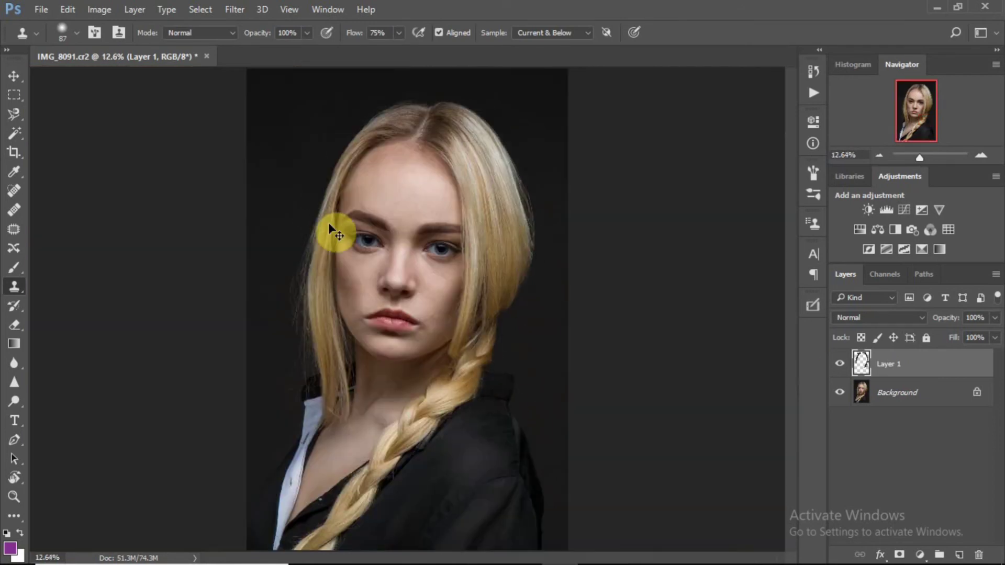
- Lightly erase the retouch on Layer 1 around the hair parting with the Eraser
{"action": "key", "text": "ctrl+plus"}
{"action": "key", "text": "bracketright"}
{"action": "key", "text": "bracketright"}
{"action": "key", "text": "bracketright"}
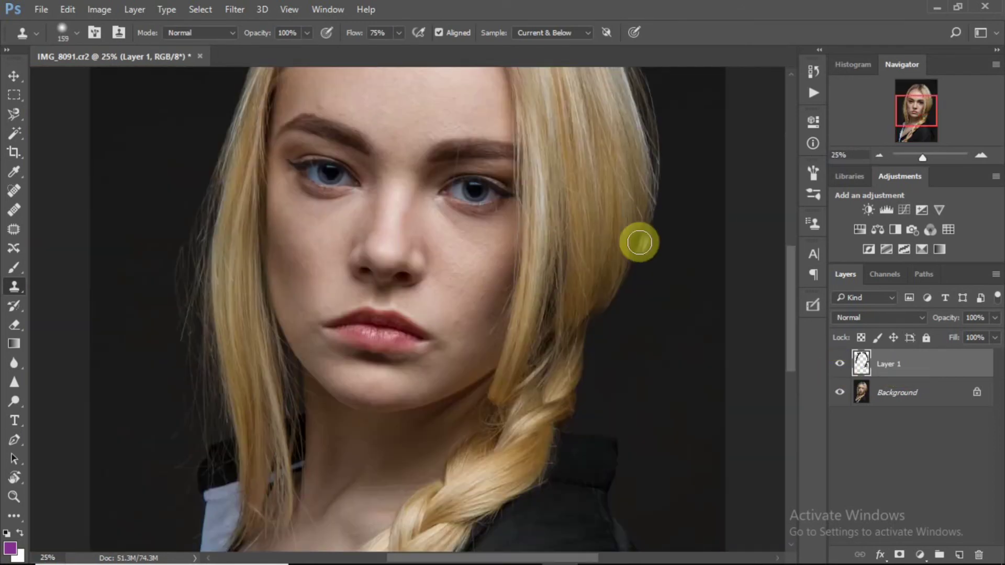
{"action": "scroll", "coordinate": [605, 265], "scroll_direction": "up", "scroll_amount": 2}
{"action": "key", "text": "e"}
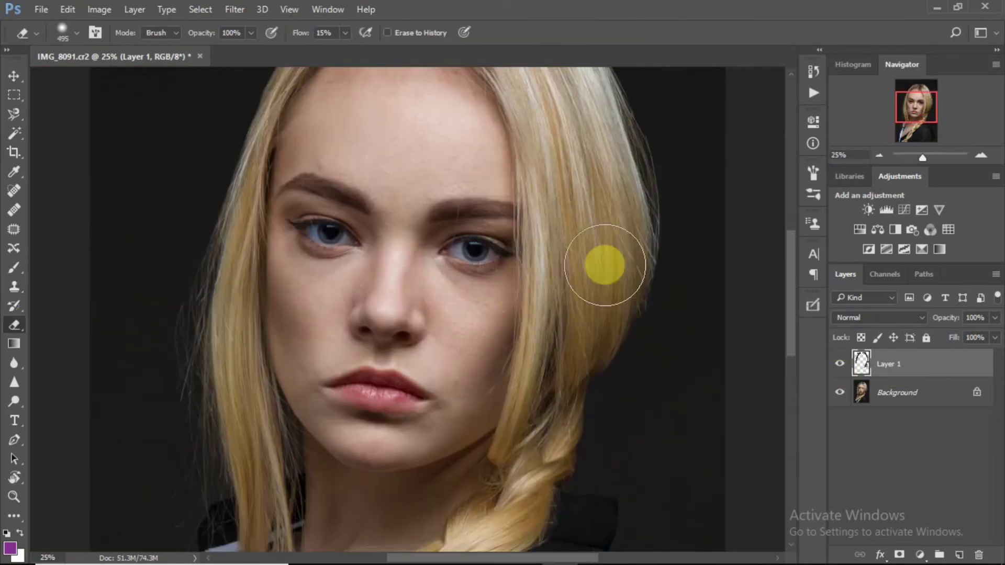
{"action": "scroll", "coordinate": [278, 289], "scroll_direction": "up", "scroll_amount": 5}
{"action": "left_click", "coordinate": [448, 192]}
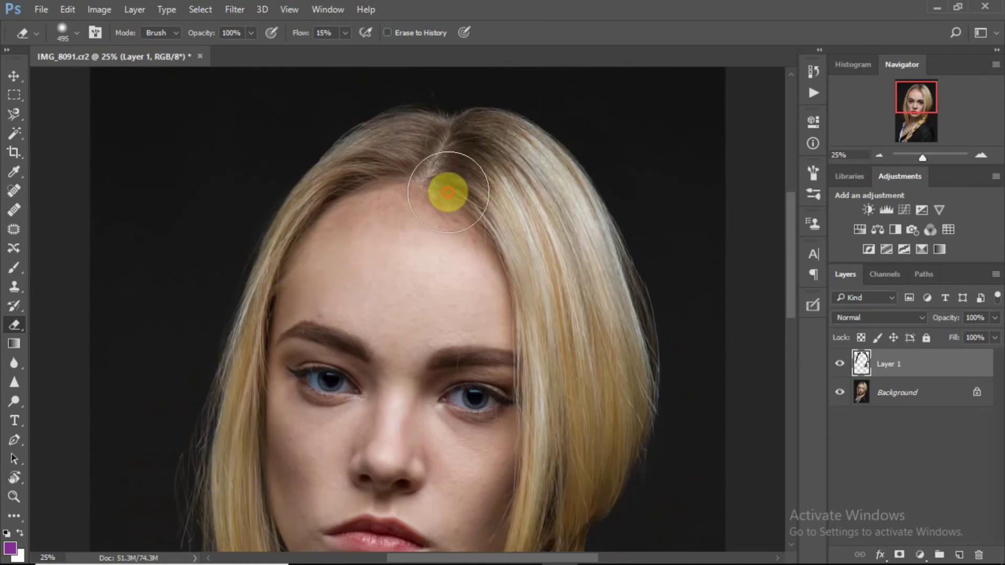
{"action": "key", "text": "ctrl+0"}
- Clone dark background over the flyaways along the outer edge of the loose hair opposite the braid, using a soft 223 px brush
{"action": "key", "text": "s"}
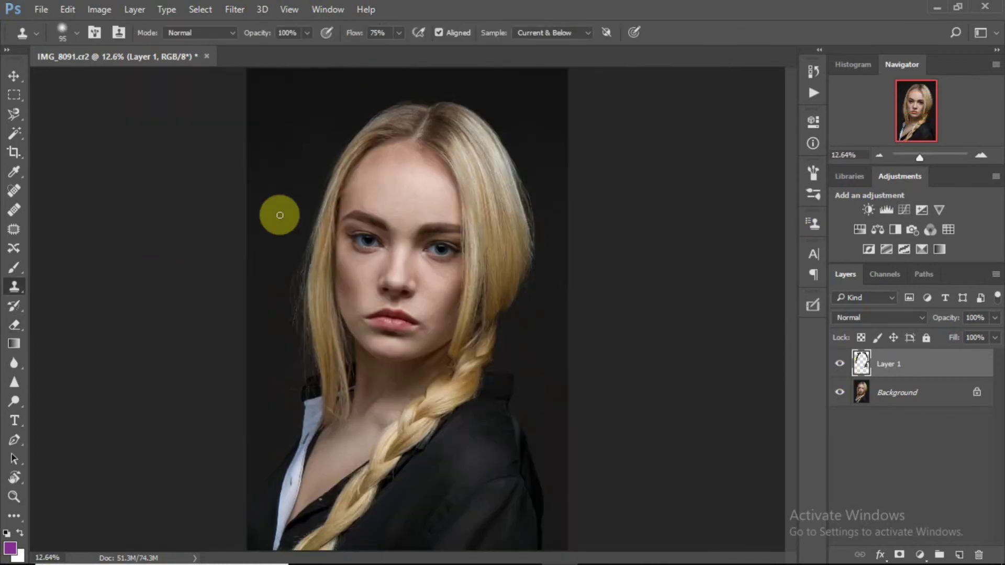
{"action": "key", "text": "ctrl+plus"}
{"action": "left_click", "coordinate": [914, 108]}
{"action": "left_click", "coordinate": [237, 253], "text": "alt"}
{"action": "left_click_drag", "start_coordinate": [237, 254], "coordinate": [247, 448]}
{"action": "right_click", "coordinate": [225, 299], "text": "alt"}
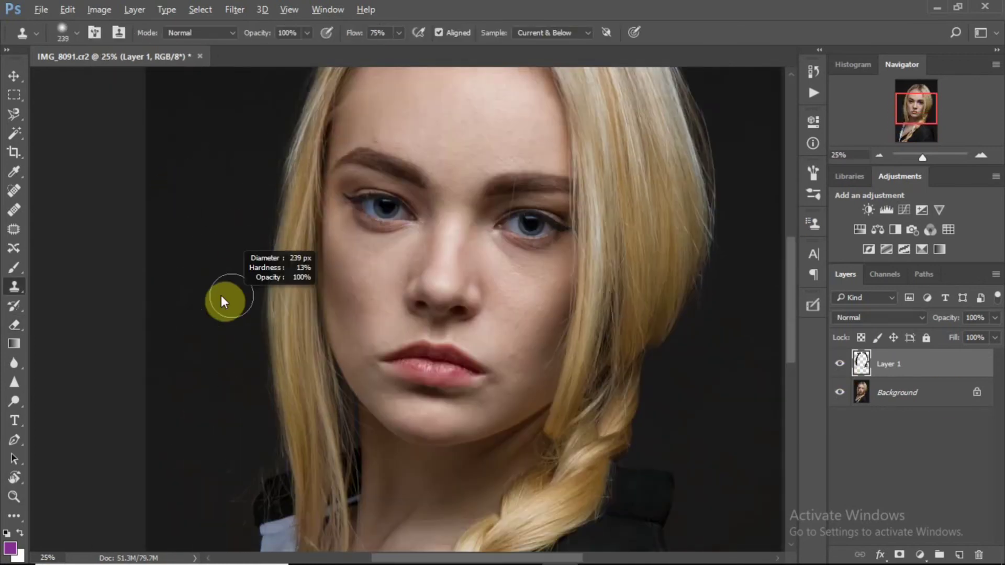
{"action": "left_click", "coordinate": [265, 180]}
- Clean the stray hairs off the black collar beside the loose hair with the Healing Brush and the Clone Stamp
{"action": "scroll", "coordinate": [258, 449], "scroll_direction": "up", "scroll_amount": 3}
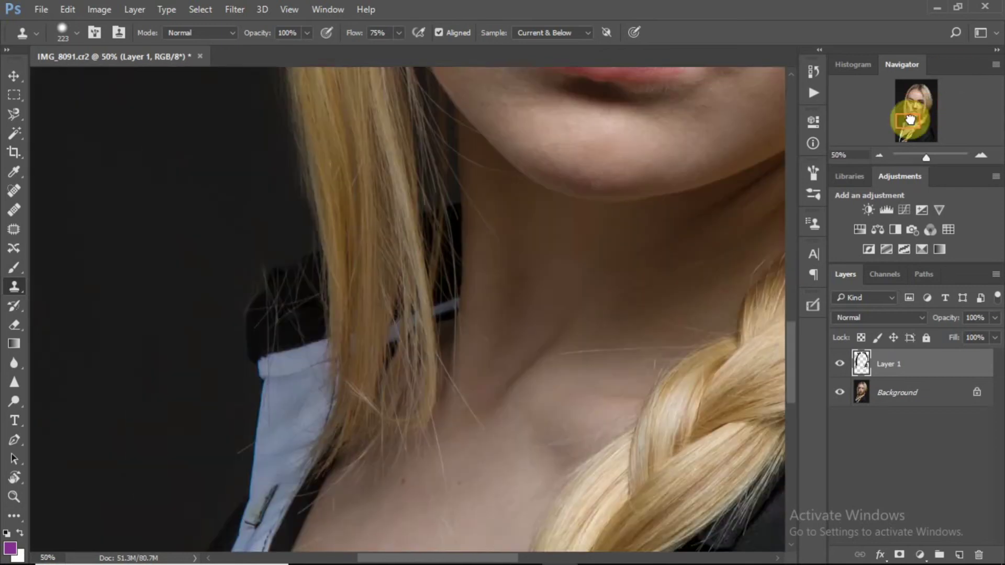
{"action": "left_click_drag", "start_coordinate": [511, 415], "coordinate": [399, 292]}
{"action": "right_click", "coordinate": [239, 394], "text": "alt"}
{"action": "key", "text": "j"}
{"action": "left_click", "coordinate": [173, 344], "text": "alt"}
{"action": "mouse_move", "coordinate": [225, 433]}
{"action": "left_mouse_down"}
{"action": "mouse_move", "coordinate": [236, 403]}
{"action": "mouse_move", "coordinate": [285, 391]}
{"action": "mouse_move", "coordinate": [276, 386]}
{"action": "left_mouse_up"}
{"action": "left_click", "coordinate": [14, 286]}
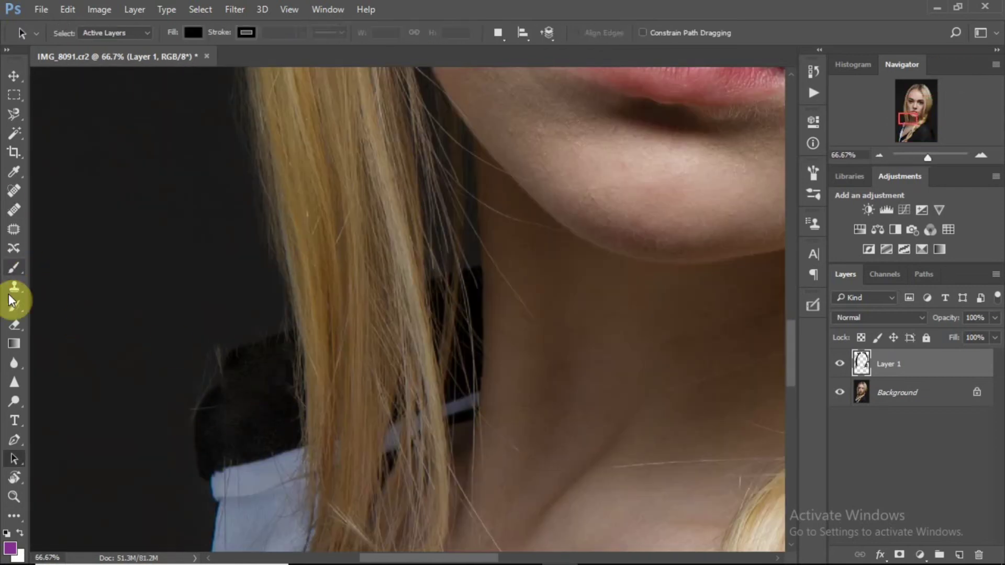
{"action": "scroll", "coordinate": [276, 285], "scroll_direction": "down", "scroll_amount": 3}
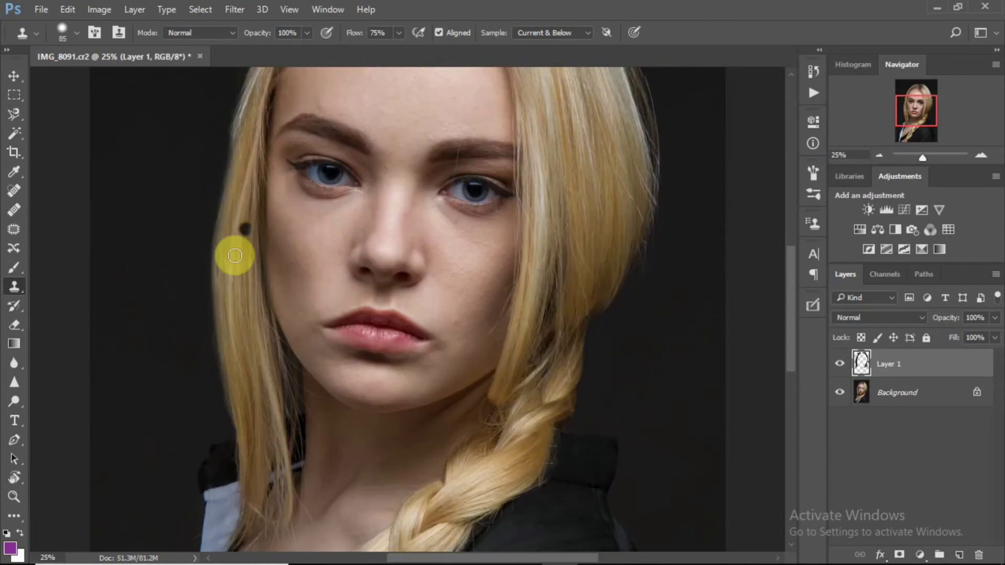
- Compare the whole portrait with and without the Layer 1 hair cleanup by toggling the layer's visibility
{"action": "key", "text": "e"}
{"action": "key", "text": "ctrl+0"}
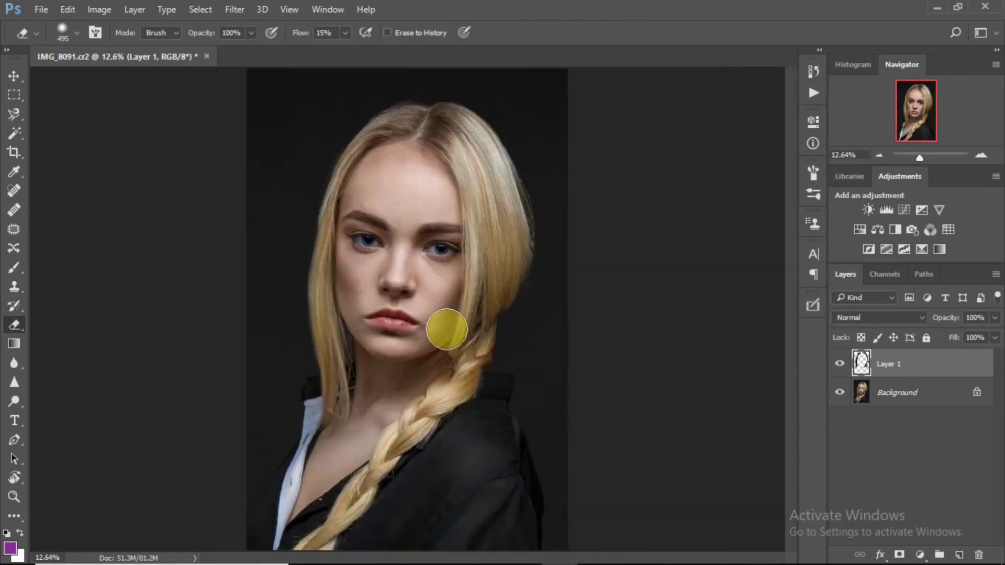
{"action": "left_click", "coordinate": [840, 365]}
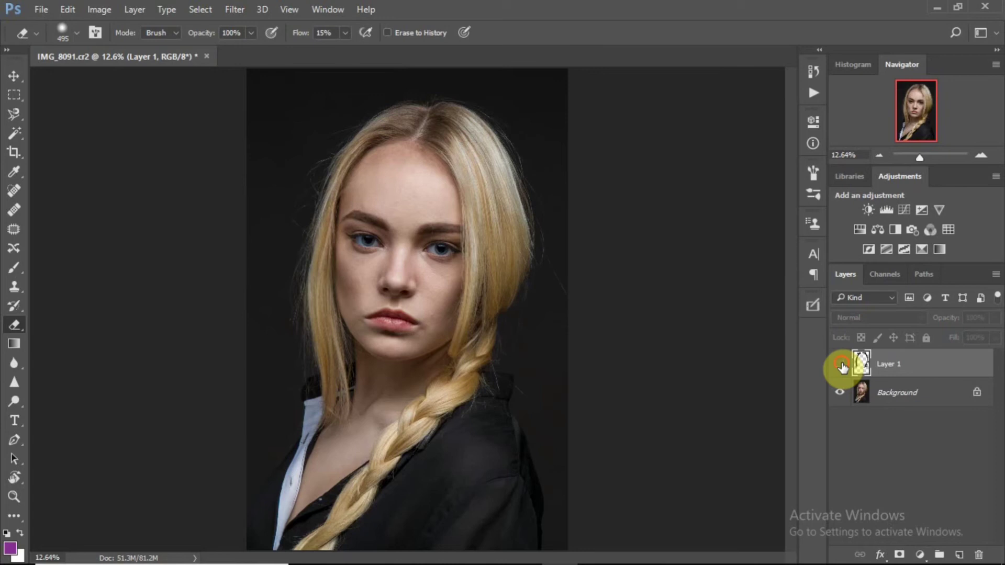
{"action": "left_click", "coordinate": [839, 365]}
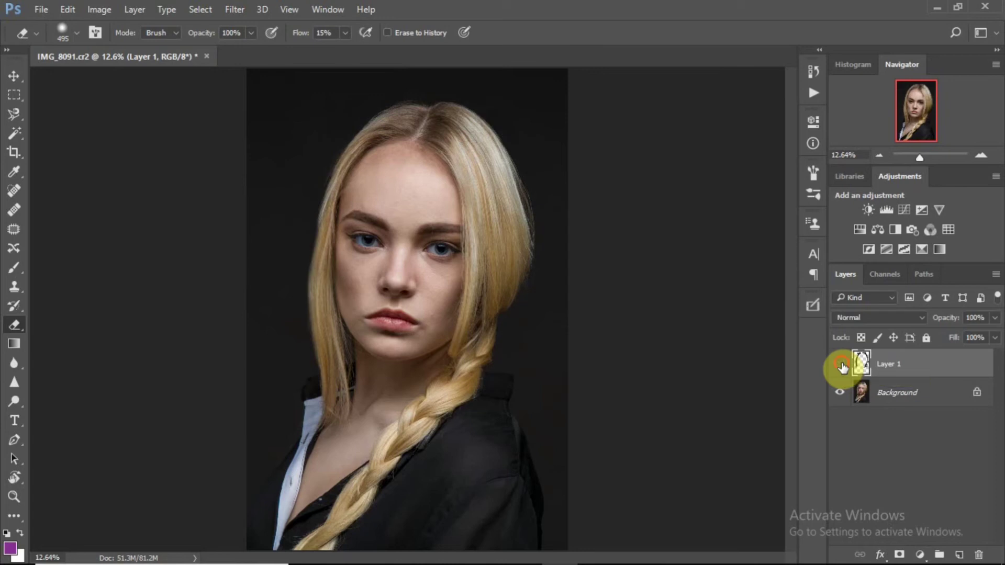
{"action": "left_click", "coordinate": [840, 365]}
{"action": "left_click", "coordinate": [840, 365]}
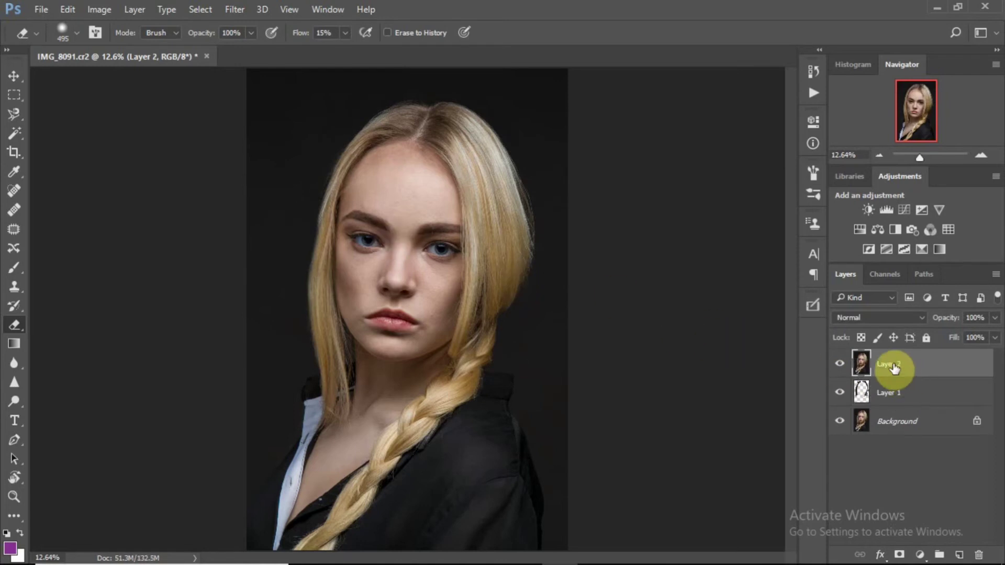
- Run the Ultimate Retouch 2 F-S Gaussian frequency separation on Layer 2, setting the blur radius against the forehead skin preview
{"action": "left_click", "coordinate": [814, 305]}
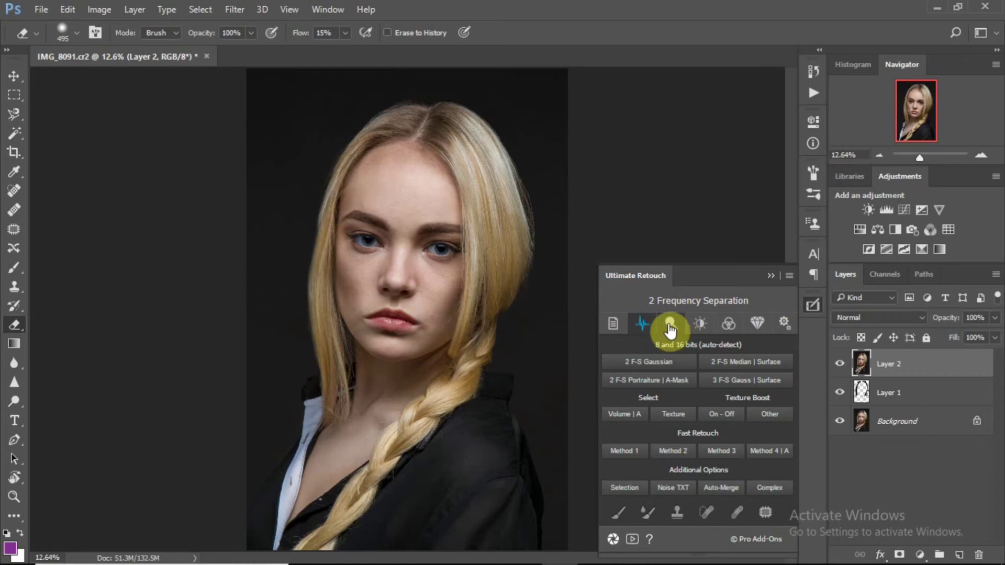
{"action": "left_click", "coordinate": [660, 365]}
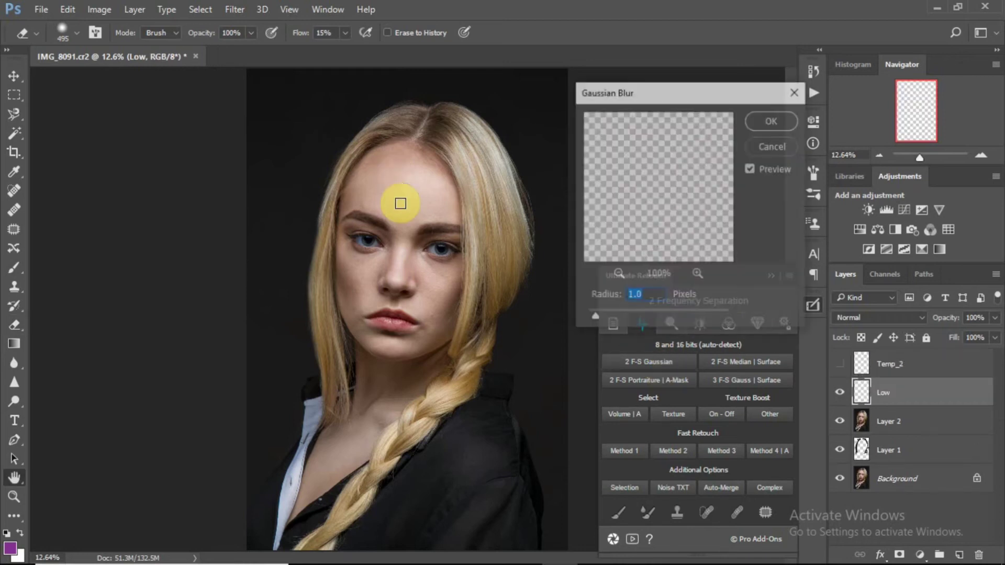
{"action": "left_click", "coordinate": [391, 197]}
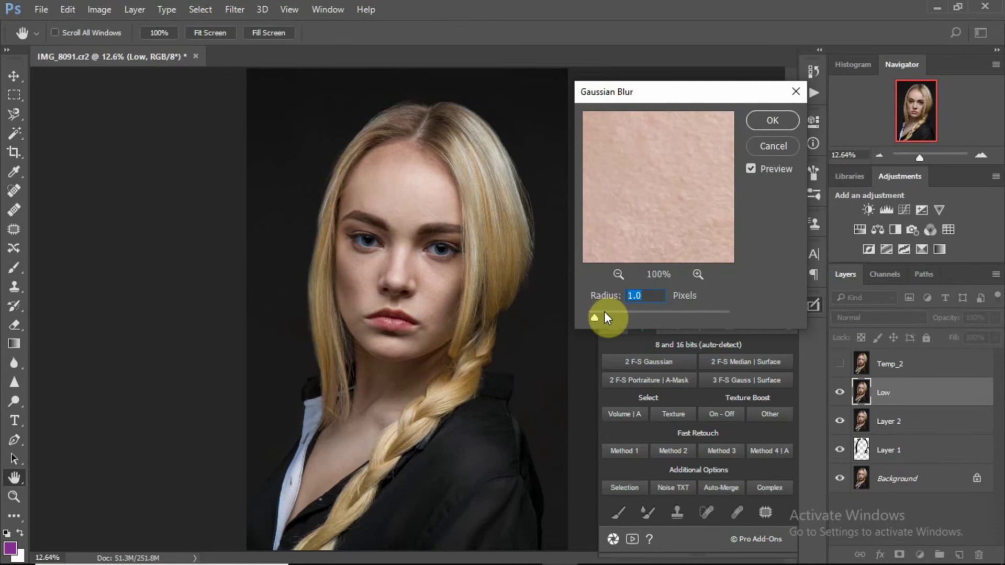
{"action": "left_click_drag", "start_coordinate": [604, 312], "coordinate": [607, 313]}
{"action": "mouse_move", "coordinate": [608, 315]}
{"action": "left_mouse_down"}
{"action": "mouse_move", "coordinate": [598, 315]}
{"action": "mouse_move", "coordinate": [610, 316]}
{"action": "left_mouse_up"}
{"action": "left_click", "coordinate": [771, 119]}
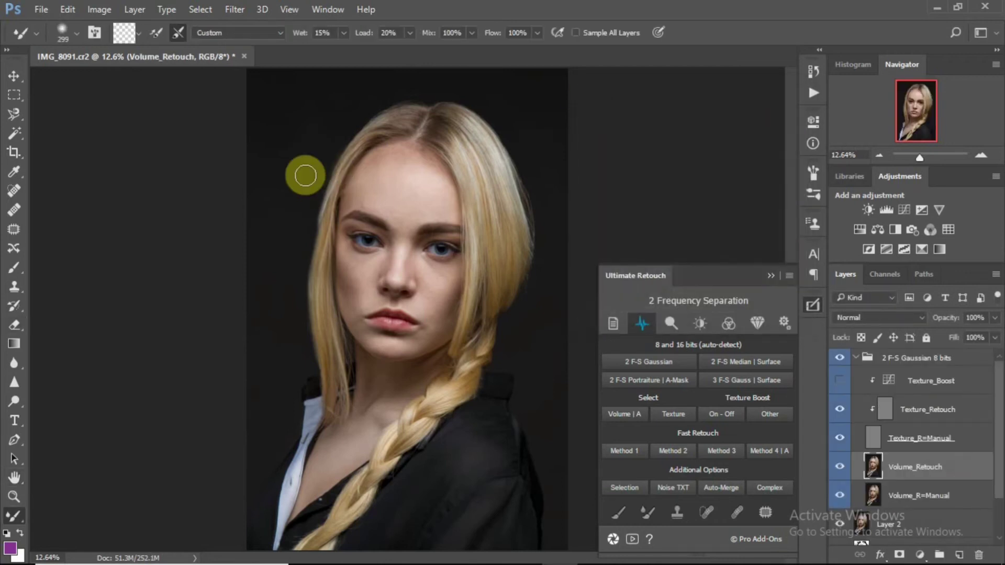
- Smooth the forehead skin tones on the Volume_Retouch layer with the Mixer Brush
{"action": "key", "text": "ctrl+plus"}
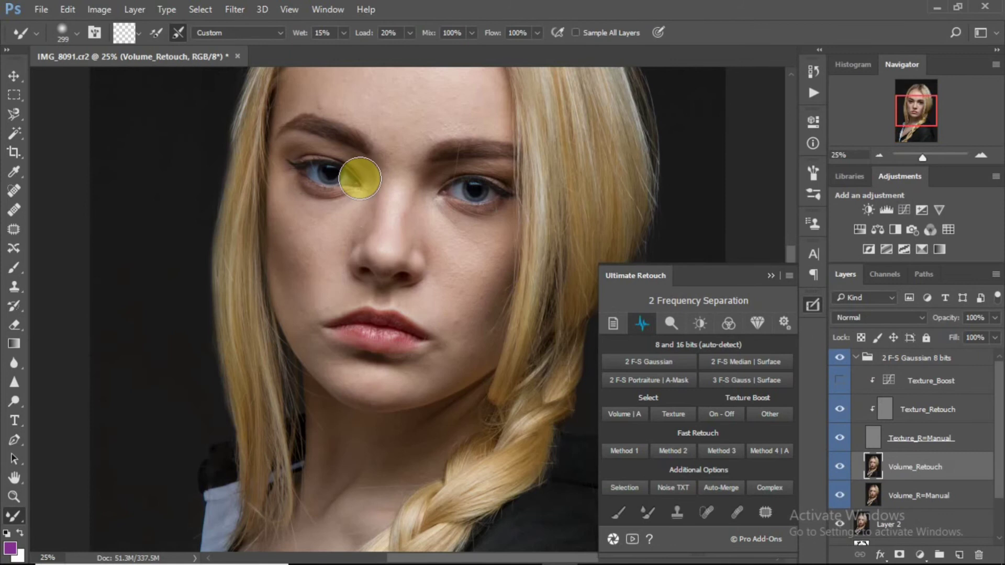
{"action": "left_click_drag", "start_coordinate": [912, 120], "coordinate": [911, 112]}
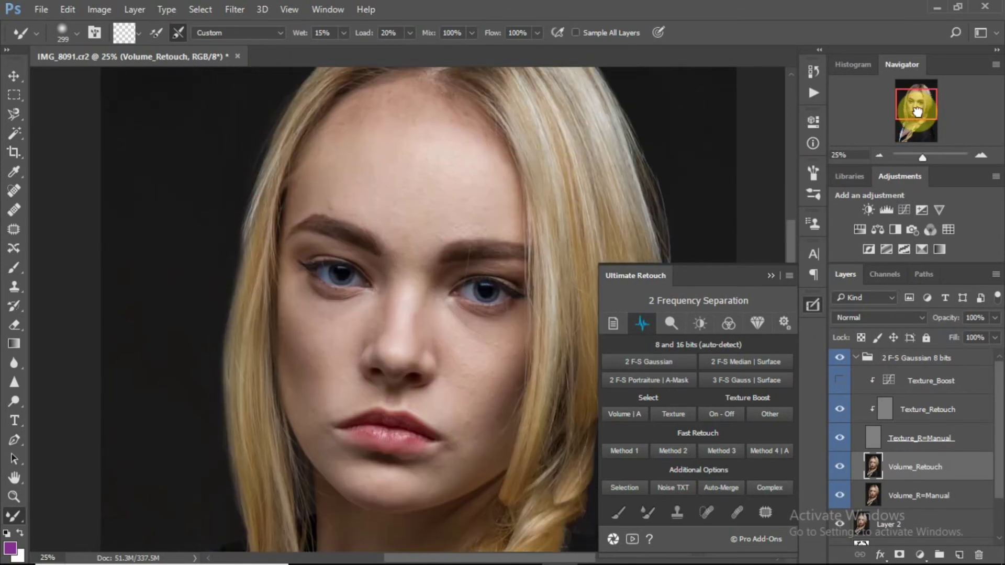
{"action": "left_click", "coordinate": [771, 275]}
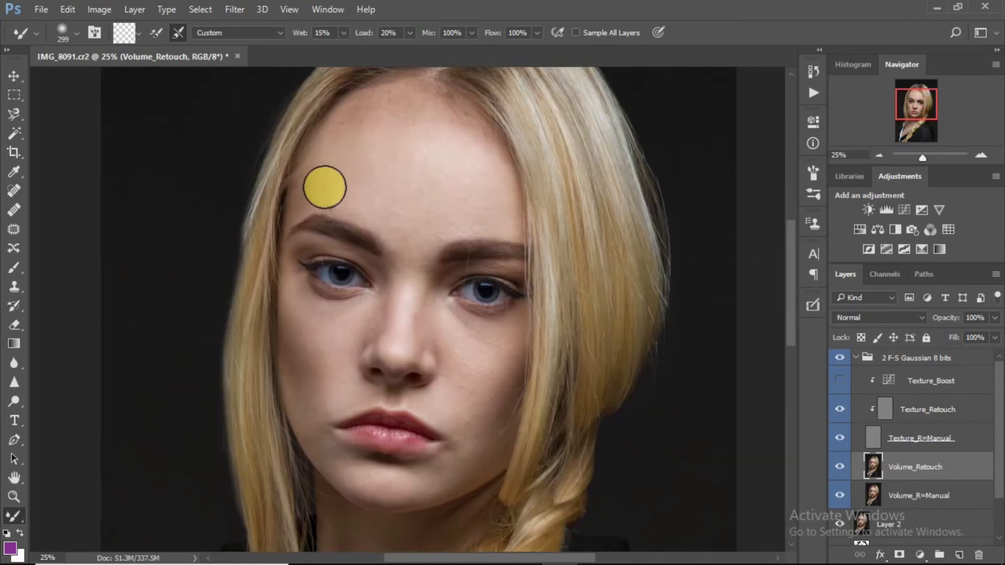
{"action": "mouse_move", "coordinate": [328, 176]}
{"action": "left_mouse_down"}
{"action": "mouse_move", "coordinate": [348, 143]}
{"action": "mouse_move", "coordinate": [345, 121]}
{"action": "mouse_move", "coordinate": [403, 90]}
{"action": "mouse_move", "coordinate": [429, 95]}
{"action": "mouse_move", "coordinate": [485, 162]}
{"action": "mouse_move", "coordinate": [497, 231]}
{"action": "mouse_move", "coordinate": [417, 234]}
{"action": "mouse_move", "coordinate": [361, 213]}
{"action": "mouse_move", "coordinate": [325, 184]}
{"action": "mouse_move", "coordinate": [314, 197]}
{"action": "mouse_move", "coordinate": [333, 133]}
{"action": "left_mouse_up"}
{"action": "mouse_move", "coordinate": [301, 197]}
{"action": "left_mouse_down"}
{"action": "mouse_move", "coordinate": [400, 197]}
{"action": "mouse_move", "coordinate": [419, 170]}
{"action": "mouse_move", "coordinate": [442, 197]}
{"action": "mouse_move", "coordinate": [514, 229]}
{"action": "left_mouse_up"}
{"action": "mouse_move", "coordinate": [478, 149]}
{"action": "left_mouse_down"}
{"action": "mouse_move", "coordinate": [440, 143]}
{"action": "mouse_move", "coordinate": [417, 179]}
{"action": "mouse_move", "coordinate": [424, 155]}
{"action": "mouse_move", "coordinate": [398, 177]}
{"action": "mouse_move", "coordinate": [392, 142]}
{"action": "mouse_move", "coordinate": [461, 154]}
{"action": "mouse_move", "coordinate": [472, 130]}
{"action": "mouse_move", "coordinate": [388, 113]}
{"action": "mouse_move", "coordinate": [365, 126]}
{"action": "mouse_move", "coordinate": [388, 128]}
{"action": "mouse_move", "coordinate": [367, 167]}
{"action": "mouse_move", "coordinate": [421, 163]}
{"action": "left_mouse_up"}
- Blend the skin beside the nose and on the braid-side cheek with the Mixer Brush, reducing it to 123 px for the under-eye area
{"action": "key", "text": "ctrl+plus"}
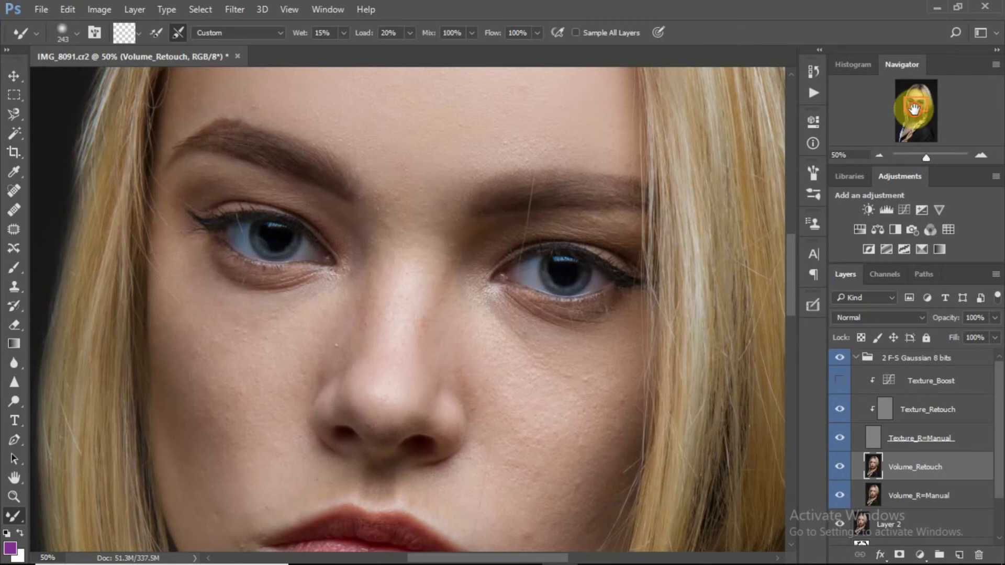
{"action": "left_click_drag", "start_coordinate": [916, 112], "coordinate": [915, 101]}
{"action": "key", "text": "ctrl+0"}
{"action": "left_click", "coordinate": [447, 369], "text": "ctrl"}
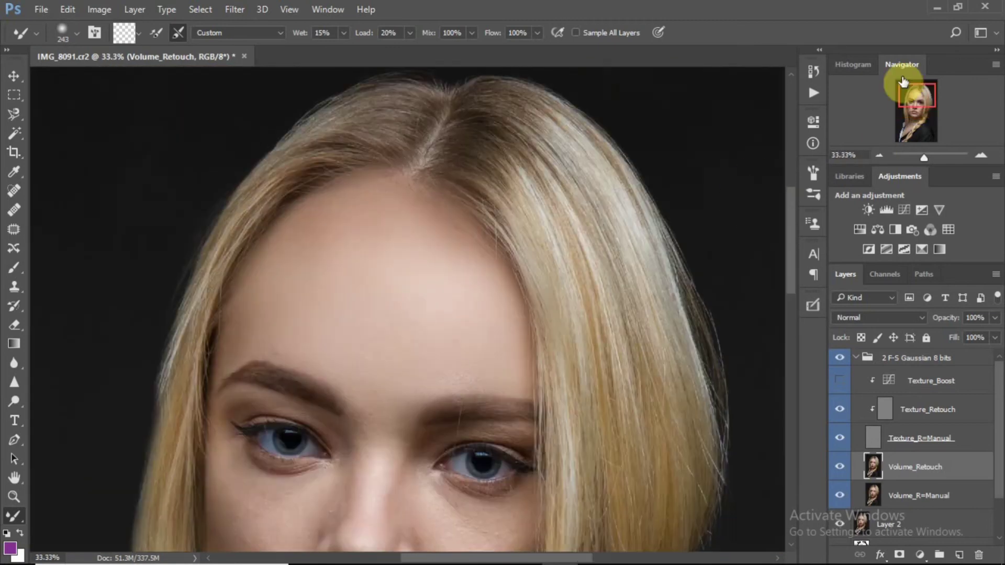
{"action": "mouse_move", "coordinate": [902, 81]}
{"action": "left_mouse_down"}
{"action": "mouse_move", "coordinate": [904, 99]}
{"action": "mouse_move", "coordinate": [904, 90]}
{"action": "left_mouse_up"}
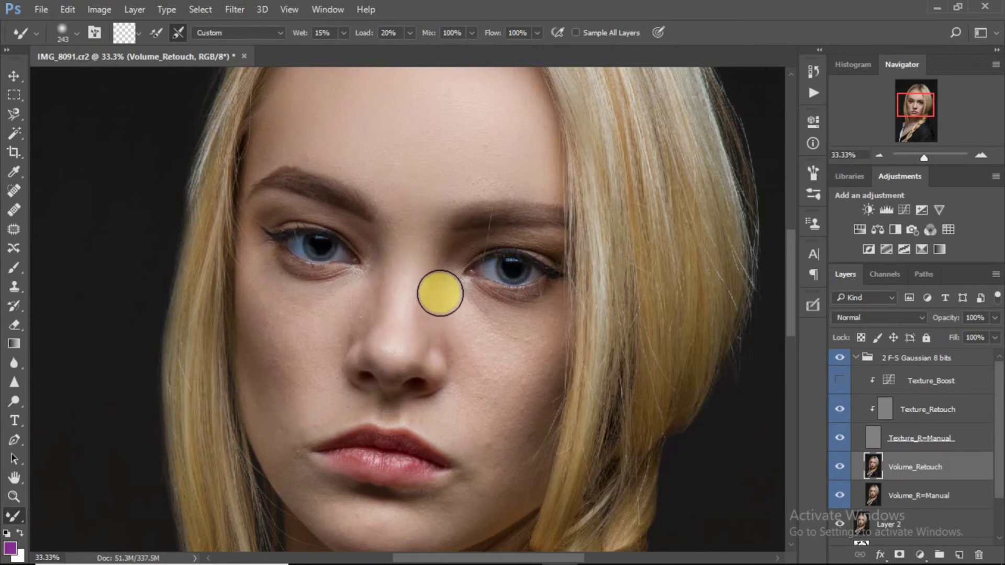
{"action": "mouse_move", "coordinate": [419, 316]}
{"action": "left_mouse_down"}
{"action": "mouse_move", "coordinate": [457, 343]}
{"action": "mouse_move", "coordinate": [496, 339]}
{"action": "mouse_move", "coordinate": [477, 308]}
{"action": "mouse_move", "coordinate": [534, 325]}
{"action": "mouse_move", "coordinate": [531, 372]}
{"action": "mouse_move", "coordinate": [485, 369]}
{"action": "mouse_move", "coordinate": [470, 337]}
{"action": "mouse_move", "coordinate": [509, 413]}
{"action": "mouse_move", "coordinate": [545, 309]}
{"action": "mouse_move", "coordinate": [469, 329]}
{"action": "mouse_move", "coordinate": [466, 246]}
{"action": "mouse_move", "coordinate": [460, 265]}
{"action": "mouse_move", "coordinate": [478, 233]}
{"action": "mouse_move", "coordinate": [554, 242]}
{"action": "mouse_move", "coordinate": [516, 224]}
{"action": "mouse_move", "coordinate": [440, 287]}
{"action": "mouse_move", "coordinate": [486, 378]}
{"action": "left_mouse_up"}
{"action": "right_click", "coordinate": [469, 311], "text": "alt"}
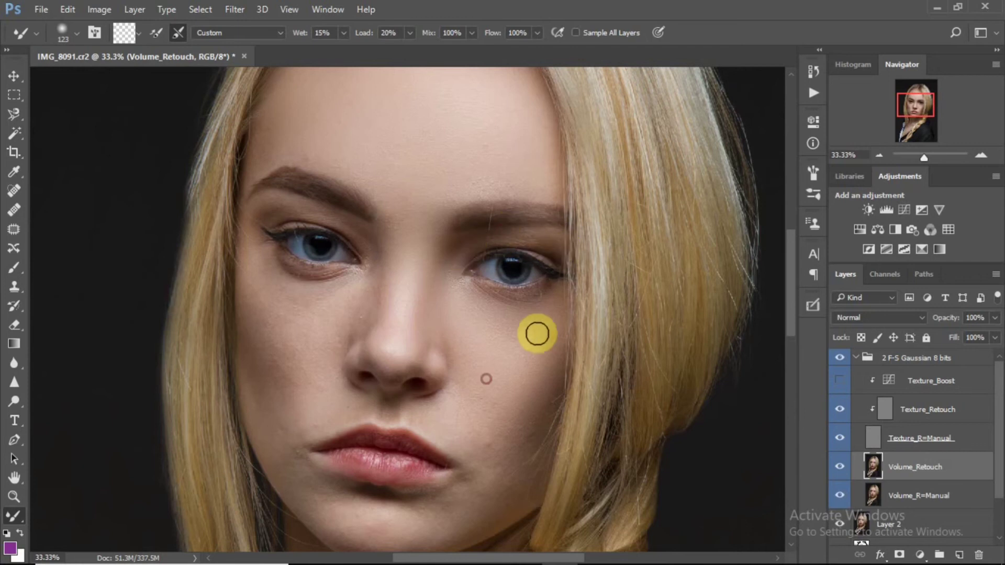
{"action": "left_click_drag", "start_coordinate": [537, 334], "coordinate": [534, 348]}
- Enlarge the Mixer Brush to 231 px and smooth the lower cheek, jaw, chin and skin around the mouth
{"action": "right_click", "coordinate": [500, 418], "text": "alt"}
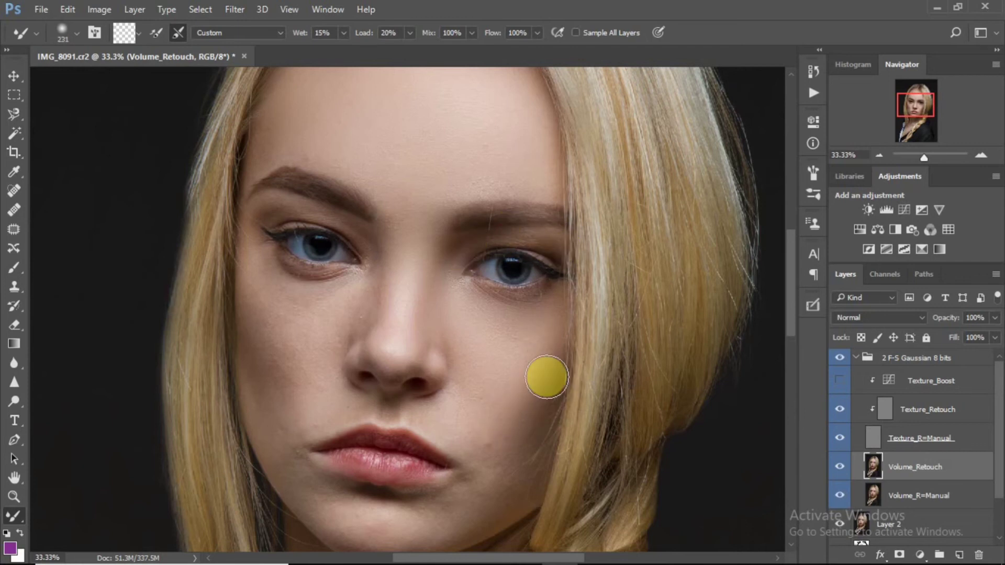
{"action": "mouse_move", "coordinate": [519, 451]}
{"action": "left_mouse_down"}
{"action": "mouse_move", "coordinate": [489, 504]}
{"action": "mouse_move", "coordinate": [498, 498]}
{"action": "mouse_move", "coordinate": [481, 486]}
{"action": "mouse_move", "coordinate": [476, 382]}
{"action": "mouse_move", "coordinate": [469, 410]}
{"action": "mouse_move", "coordinate": [491, 458]}
{"action": "mouse_move", "coordinate": [466, 500]}
{"action": "mouse_move", "coordinate": [503, 469]}
{"action": "mouse_move", "coordinate": [450, 508]}
{"action": "mouse_move", "coordinate": [444, 536]}
{"action": "mouse_move", "coordinate": [422, 527]}
{"action": "left_mouse_up"}
{"action": "left_click_drag", "start_coordinate": [910, 110], "coordinate": [918, 106]}
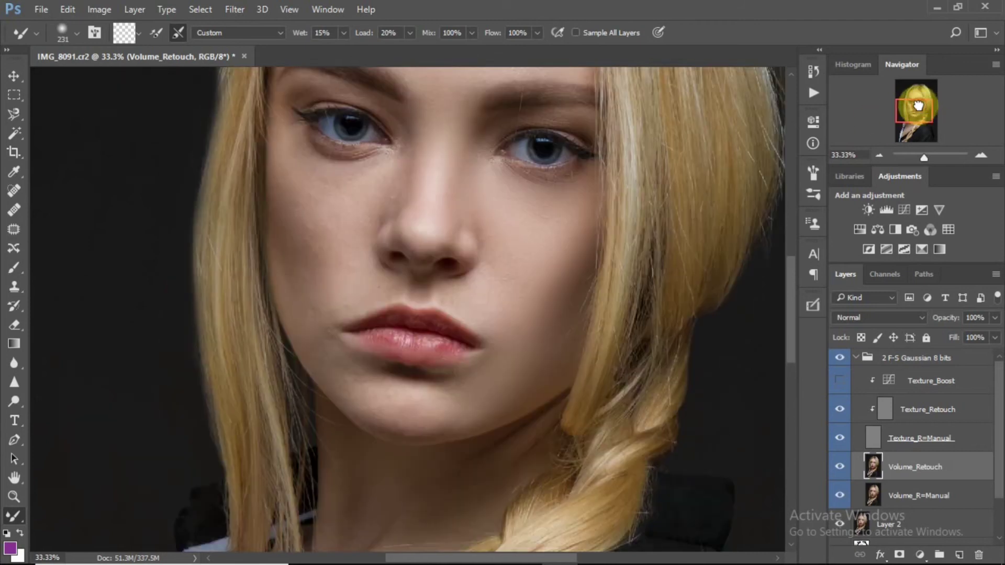
{"action": "mouse_move", "coordinate": [426, 404]}
{"action": "left_mouse_down"}
{"action": "mouse_move", "coordinate": [363, 408]}
{"action": "mouse_move", "coordinate": [448, 412]}
{"action": "mouse_move", "coordinate": [405, 428]}
{"action": "mouse_move", "coordinate": [477, 396]}
{"action": "mouse_move", "coordinate": [458, 420]}
{"action": "mouse_move", "coordinate": [514, 363]}
{"action": "mouse_move", "coordinate": [553, 352]}
{"action": "mouse_move", "coordinate": [531, 382]}
{"action": "mouse_move", "coordinate": [541, 379]}
{"action": "mouse_move", "coordinate": [432, 432]}
{"action": "mouse_move", "coordinate": [362, 391]}
{"action": "mouse_move", "coordinate": [344, 363]}
{"action": "mouse_move", "coordinate": [325, 363]}
{"action": "mouse_move", "coordinate": [272, 180]}
{"action": "mouse_move", "coordinate": [304, 259]}
{"action": "mouse_move", "coordinate": [293, 299]}
{"action": "mouse_move", "coordinate": [322, 348]}
{"action": "mouse_move", "coordinate": [316, 284]}
{"action": "mouse_move", "coordinate": [331, 348]}
{"action": "mouse_move", "coordinate": [317, 339]}
{"action": "mouse_move", "coordinate": [314, 265]}
{"action": "mouse_move", "coordinate": [352, 264]}
{"action": "mouse_move", "coordinate": [331, 222]}
{"action": "mouse_move", "coordinate": [317, 234]}
{"action": "mouse_move", "coordinate": [305, 211]}
{"action": "mouse_move", "coordinate": [279, 110]}
{"action": "mouse_move", "coordinate": [307, 195]}
{"action": "mouse_move", "coordinate": [306, 289]}
{"action": "mouse_move", "coordinate": [287, 217]}
{"action": "mouse_move", "coordinate": [320, 287]}
{"action": "mouse_move", "coordinate": [359, 253]}
{"action": "mouse_move", "coordinate": [394, 172]}
{"action": "mouse_move", "coordinate": [389, 209]}
{"action": "mouse_move", "coordinate": [407, 142]}
{"action": "mouse_move", "coordinate": [389, 220]}
{"action": "mouse_move", "coordinate": [376, 170]}
{"action": "mouse_move", "coordinate": [362, 183]}
{"action": "mouse_move", "coordinate": [315, 188]}
{"action": "mouse_move", "coordinate": [306, 155]}
{"action": "mouse_move", "coordinate": [311, 178]}
{"action": "mouse_move", "coordinate": [355, 189]}
{"action": "mouse_move", "coordinate": [334, 235]}
{"action": "mouse_move", "coordinate": [313, 204]}
{"action": "mouse_move", "coordinate": [362, 180]}
{"action": "mouse_move", "coordinate": [352, 203]}
{"action": "mouse_move", "coordinate": [312, 183]}
{"action": "mouse_move", "coordinate": [318, 223]}
{"action": "mouse_move", "coordinate": [396, 324]}
{"action": "left_mouse_up"}
- Smooth the skin tones on the neck and upper chest with the Mixer Brush
{"action": "left_click_drag", "start_coordinate": [898, 119], "coordinate": [899, 128]}
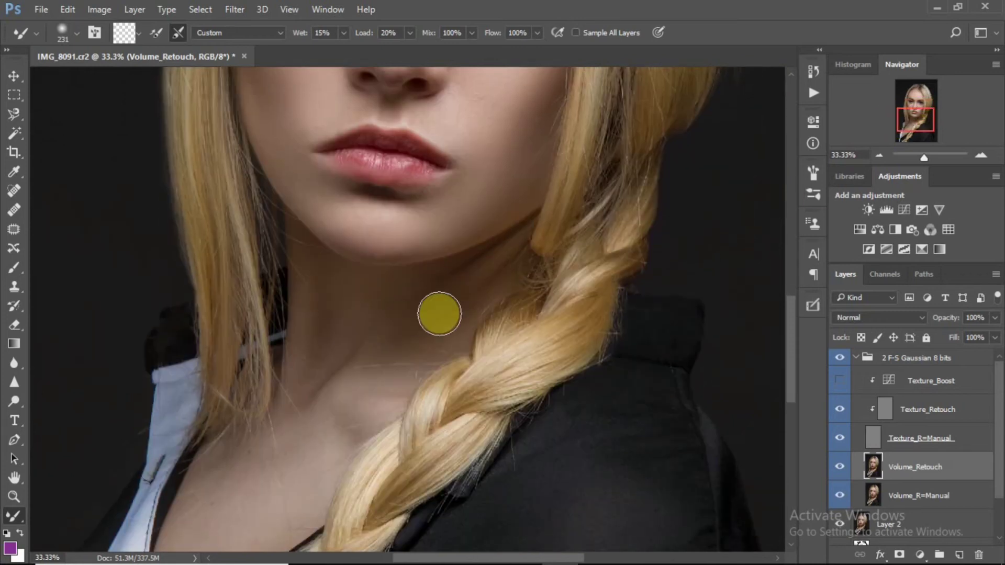
{"action": "mouse_move", "coordinate": [439, 314]}
{"action": "left_mouse_down"}
{"action": "mouse_move", "coordinate": [451, 330]}
{"action": "mouse_move", "coordinate": [364, 361]}
{"action": "mouse_move", "coordinate": [314, 338]}
{"action": "mouse_move", "coordinate": [306, 293]}
{"action": "mouse_move", "coordinate": [325, 352]}
{"action": "mouse_move", "coordinate": [321, 375]}
{"action": "mouse_move", "coordinate": [369, 370]}
{"action": "left_mouse_up"}
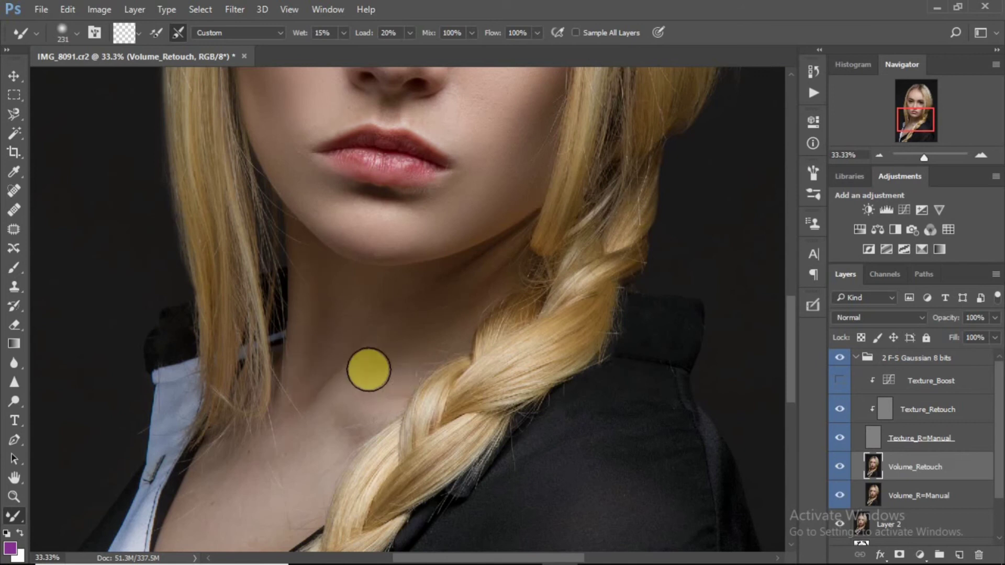
{"action": "left_click", "coordinate": [917, 124]}
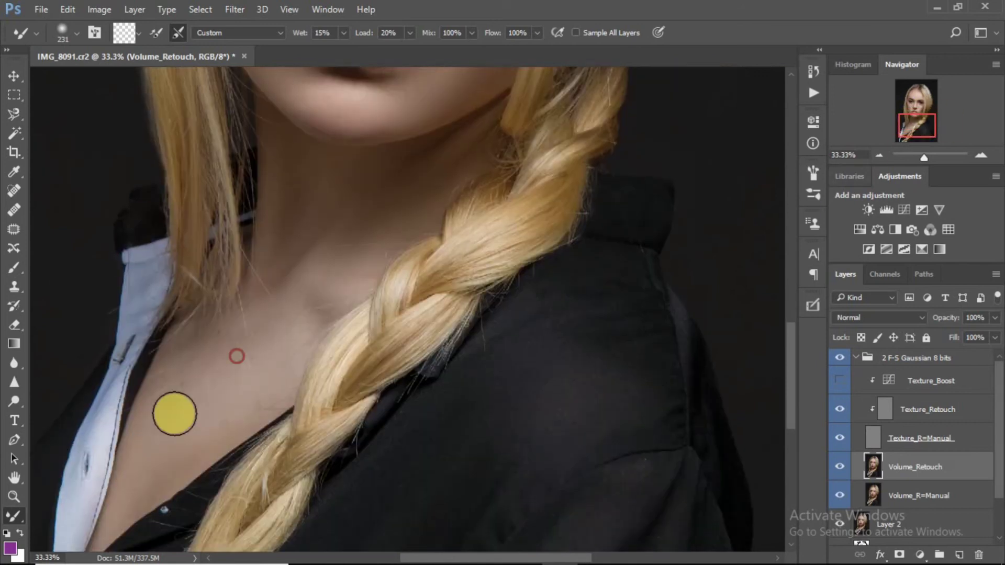
{"action": "mouse_move", "coordinate": [174, 413]}
{"action": "left_mouse_down"}
{"action": "mouse_move", "coordinate": [153, 446]}
{"action": "mouse_move", "coordinate": [200, 337]}
{"action": "mouse_move", "coordinate": [245, 418]}
{"action": "left_mouse_up"}
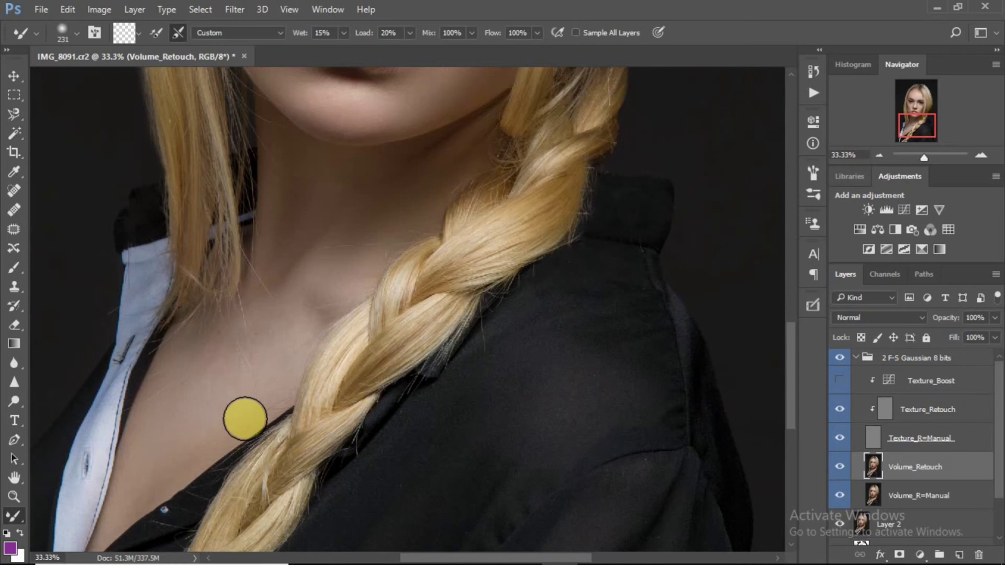
- Compare the full portrait with and without the Volume_Retouch layer
{"action": "key", "text": "ctrl+0"}
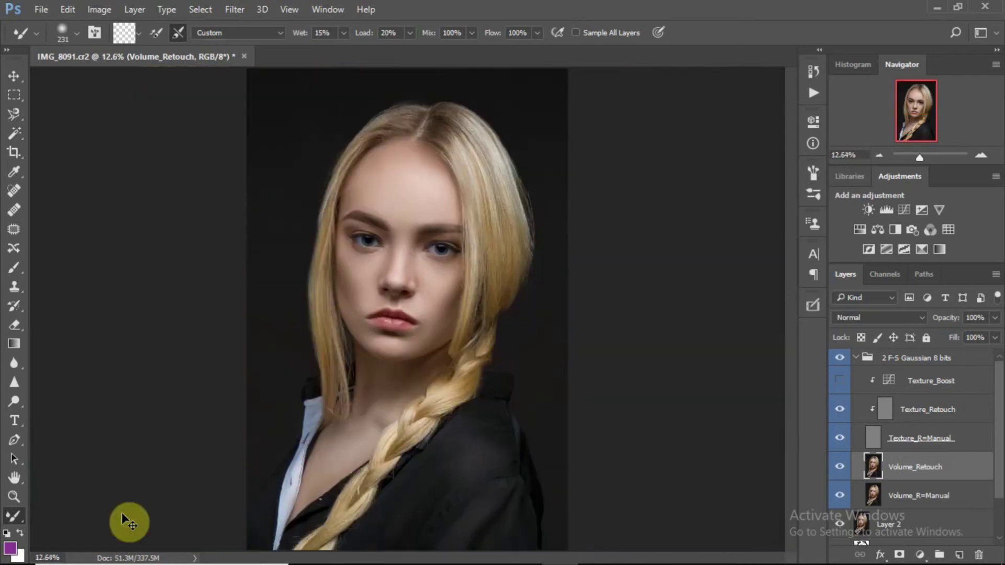
{"action": "left_click", "coordinate": [839, 466]}
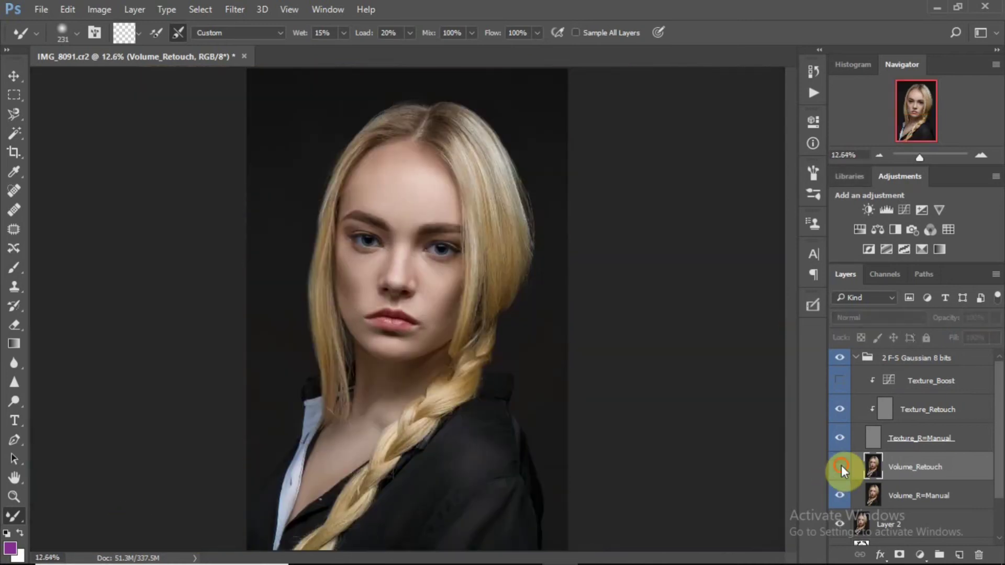
{"action": "left_click", "coordinate": [840, 467]}
{"action": "left_click", "coordinate": [840, 467]}
{"action": "left_click", "coordinate": [840, 467]}
{"action": "left_click", "coordinate": [840, 467]}
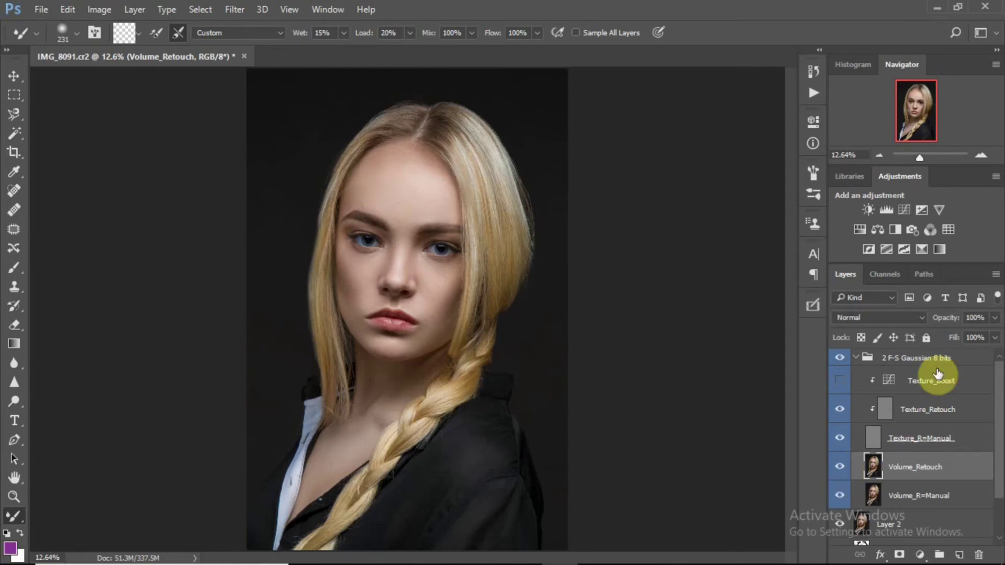
- Reduce the Volume_Retouch layer's opacity to 80% and check the portrait with the layer hidden and shown
{"action": "left_click_drag", "start_coordinate": [954, 320], "coordinate": [939, 318]}
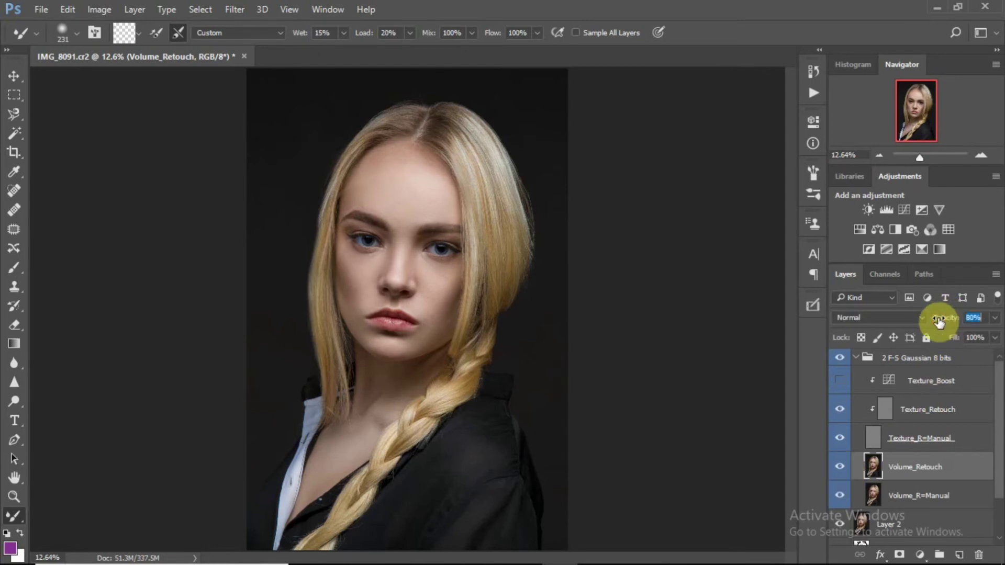
{"action": "left_click", "coordinate": [841, 467]}
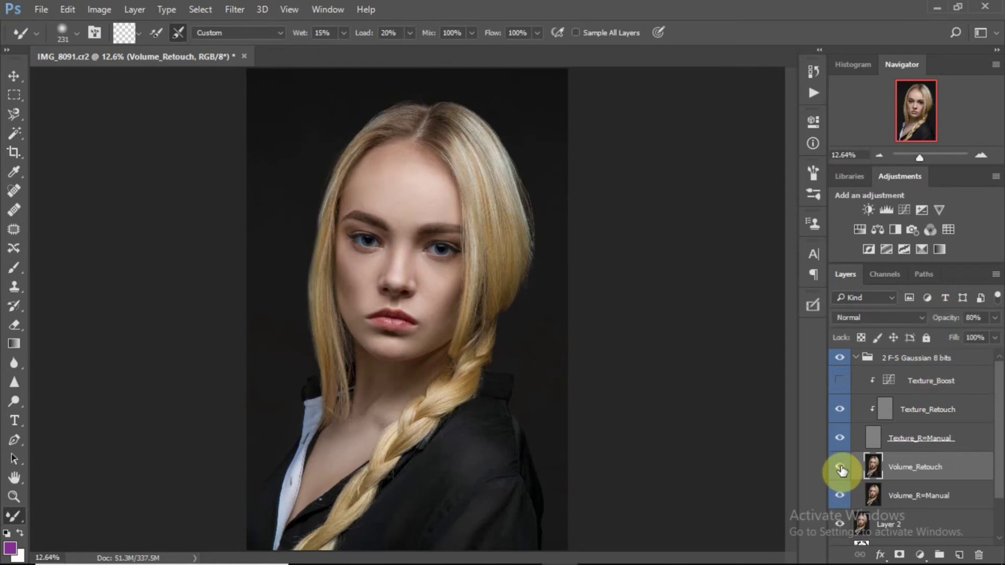
{"action": "left_click", "coordinate": [840, 466]}
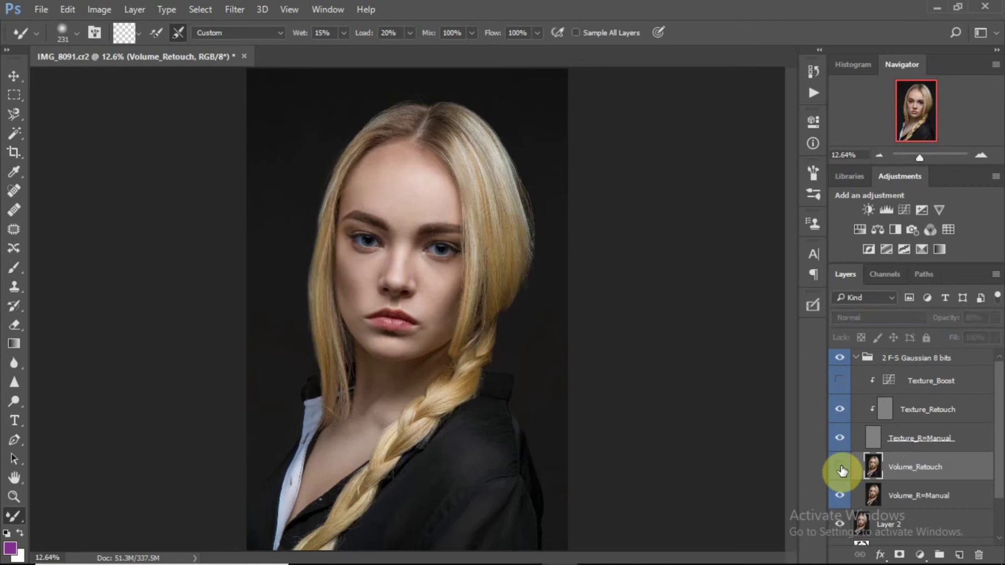
{"action": "left_click", "coordinate": [840, 467]}
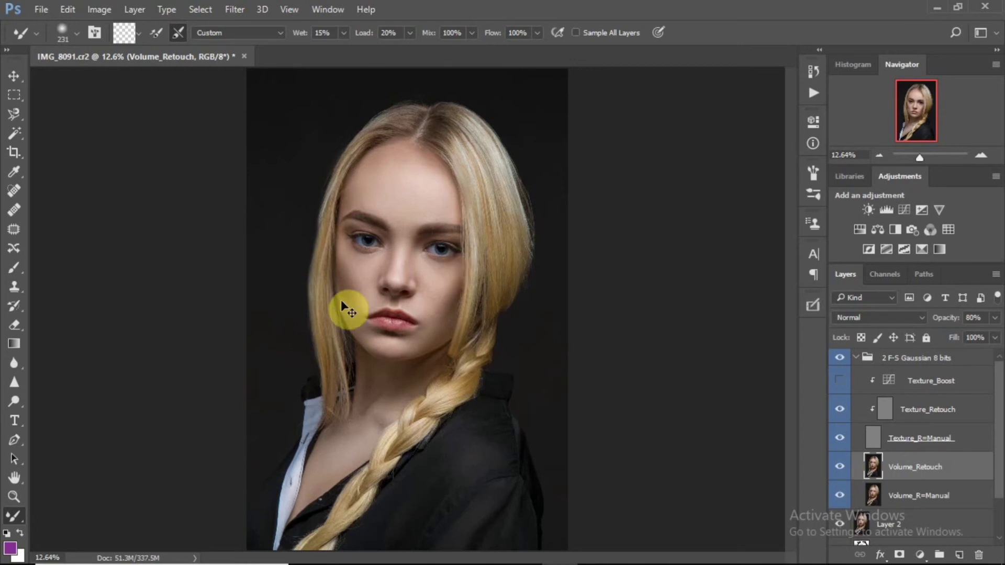
- Add a Soft Light dodge-and-burn layer and a Black & White help layer with Ultimate Retouch, and make D&B Soft Light the active layer
{"action": "left_click", "coordinate": [812, 305]}
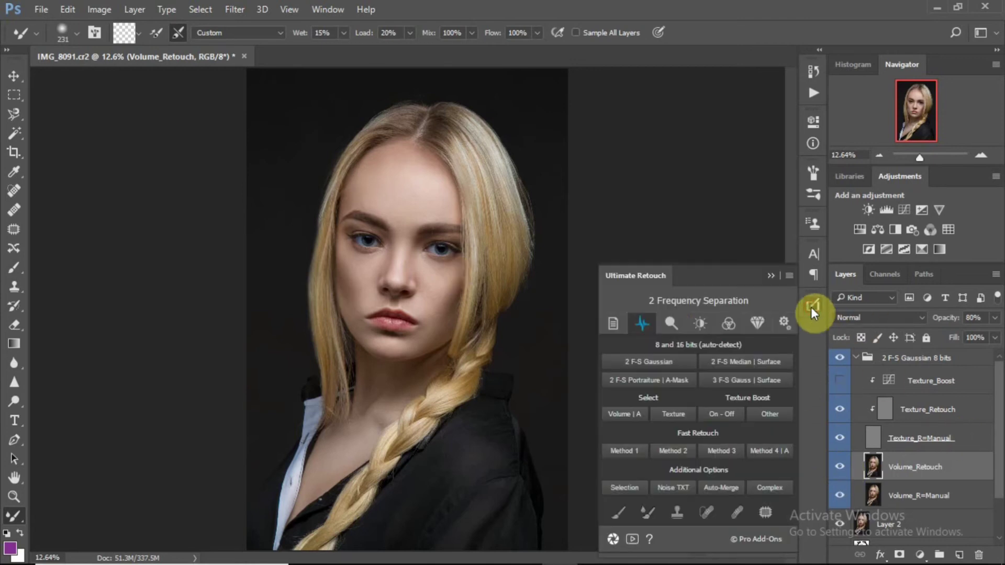
{"action": "left_click", "coordinate": [668, 325]}
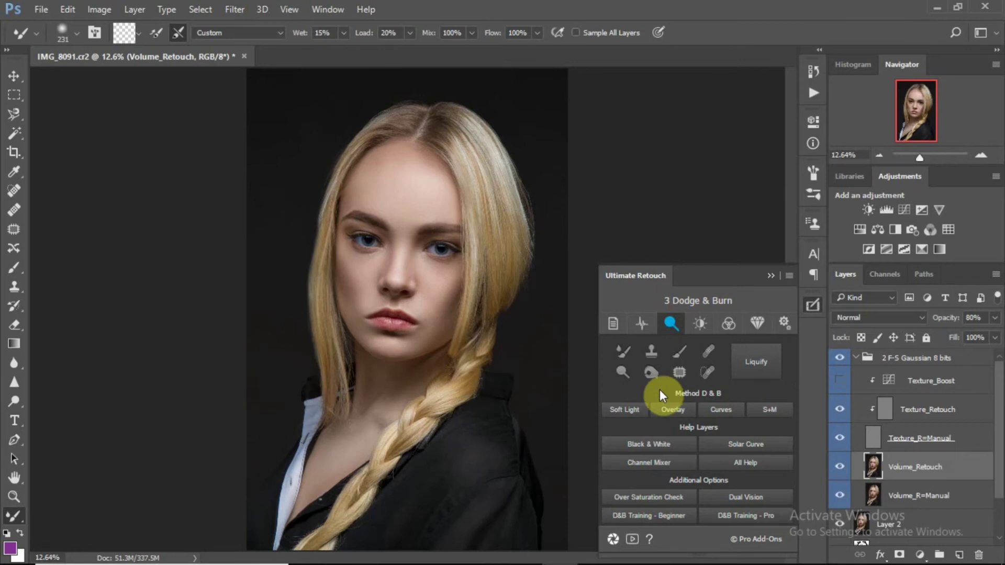
{"action": "left_click", "coordinate": [630, 411]}
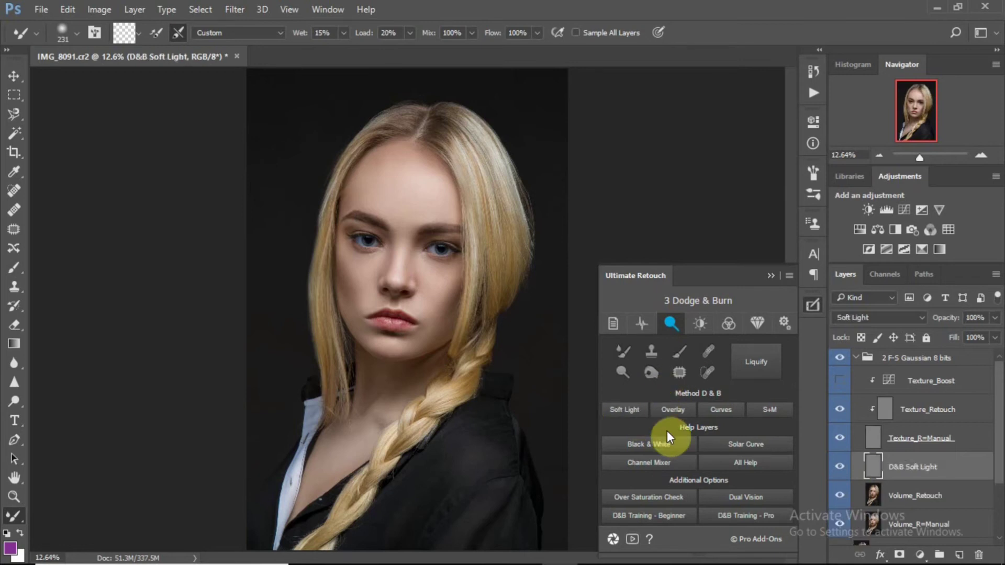
{"action": "left_click", "coordinate": [657, 444]}
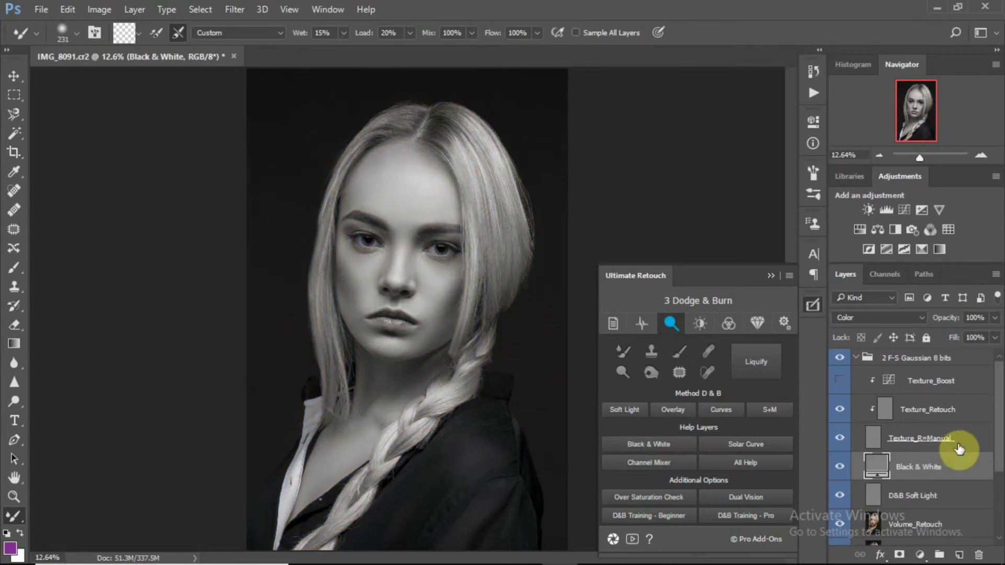
{"action": "left_click", "coordinate": [919, 487]}
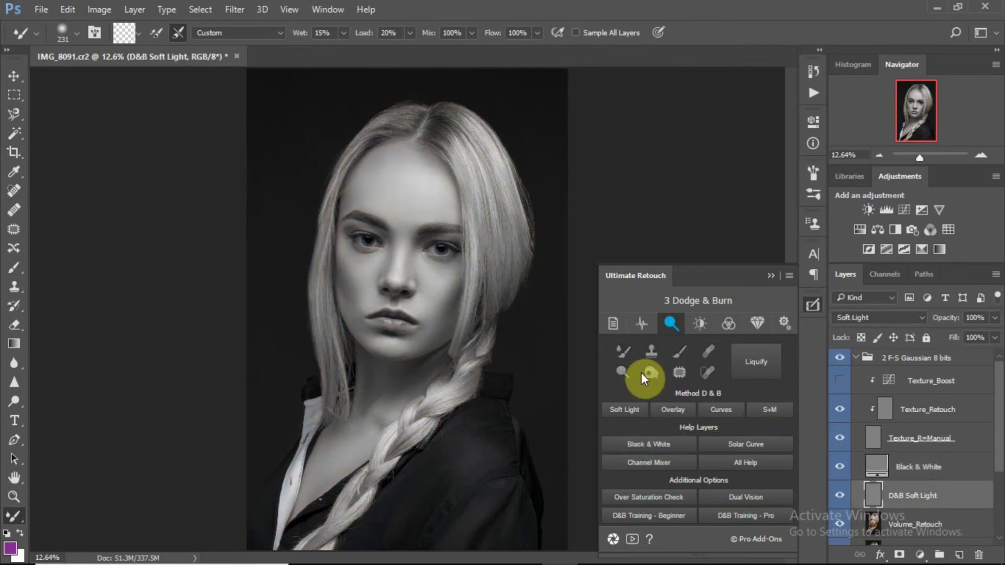
- Choose the Burn tool for close-up work on the cheek and rename the D&B Soft Light layer as Micro D&B
{"action": "key", "text": "ctrl+plus"}
{"action": "key", "text": "ctrl+plus"}
{"action": "key", "text": "ctrl+plus"}
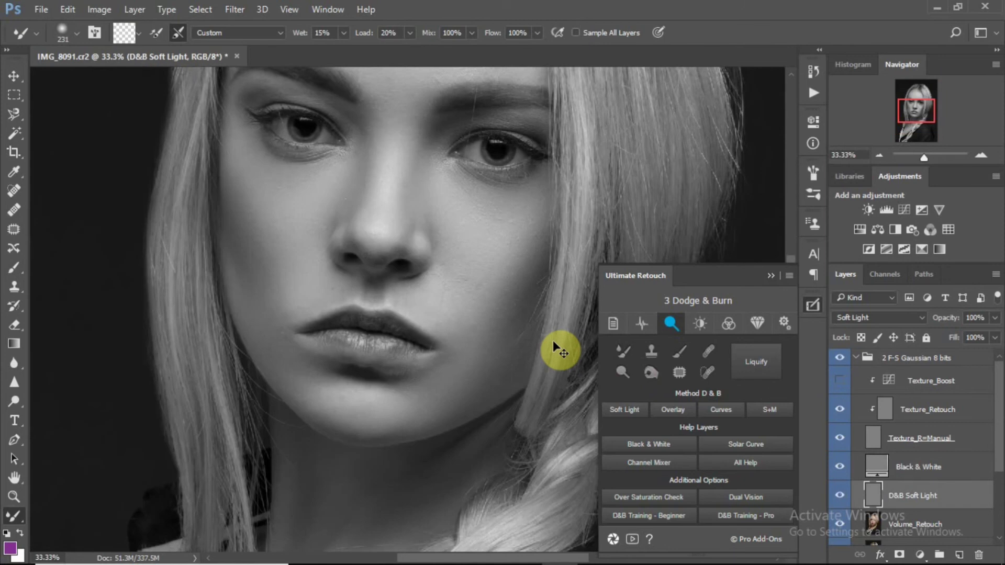
{"action": "key", "text": "ctrl+plus"}
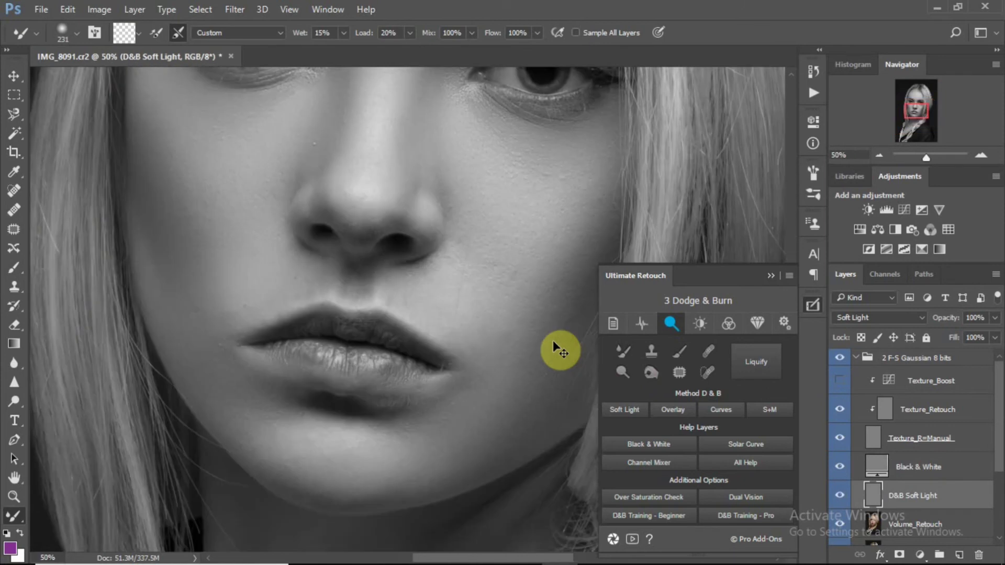
{"action": "key", "text": "ctrl+plus"}
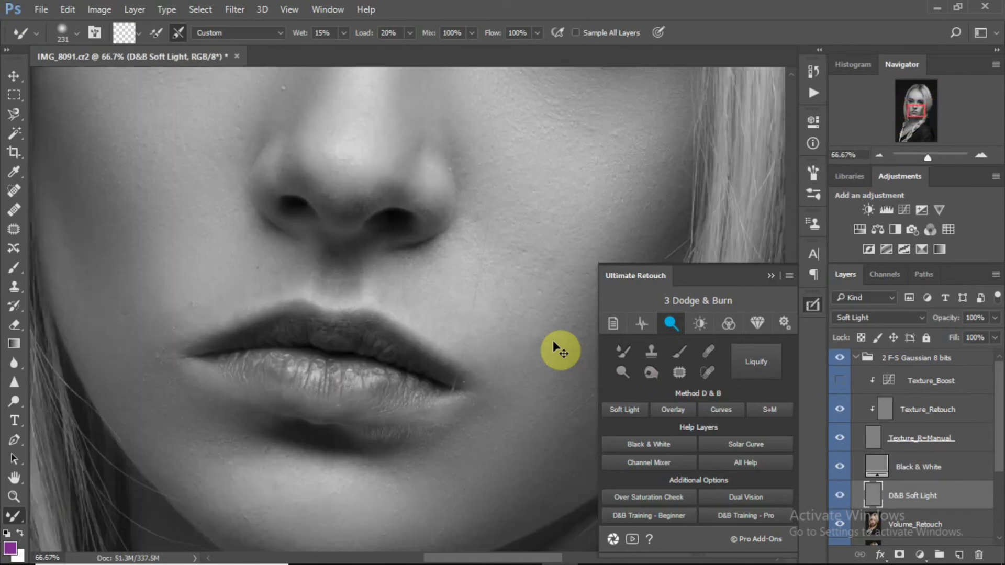
{"action": "key", "text": "ctrl+minus"}
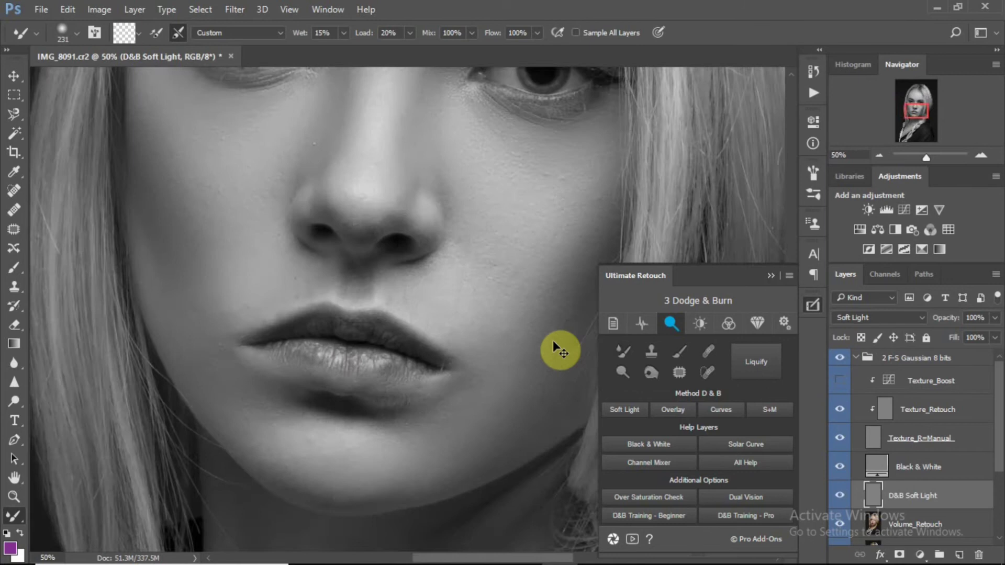
{"action": "key", "text": "ctrl+plus"}
{"action": "key", "text": "ctrl+plus"}
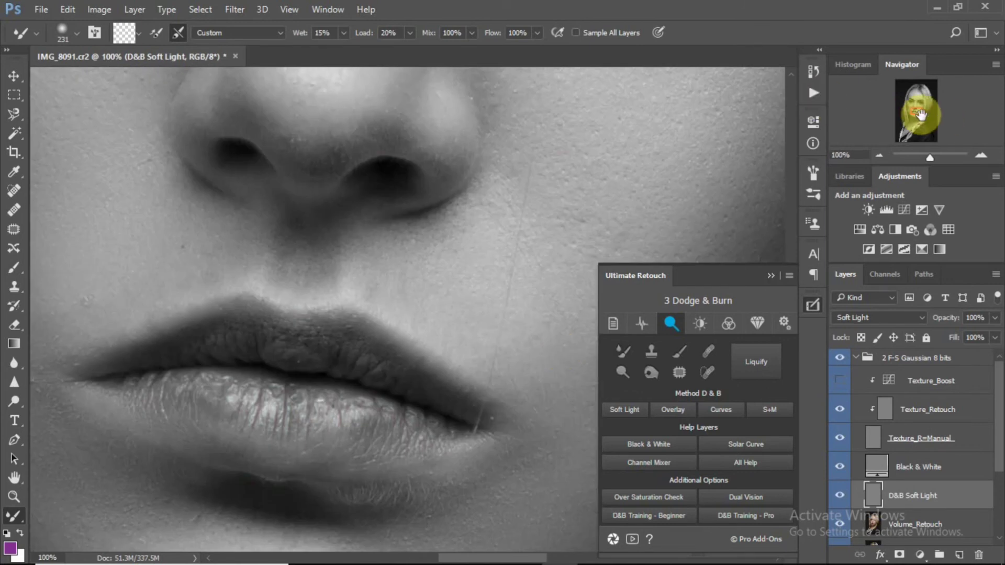
{"action": "left_click_drag", "start_coordinate": [918, 115], "coordinate": [920, 114]}
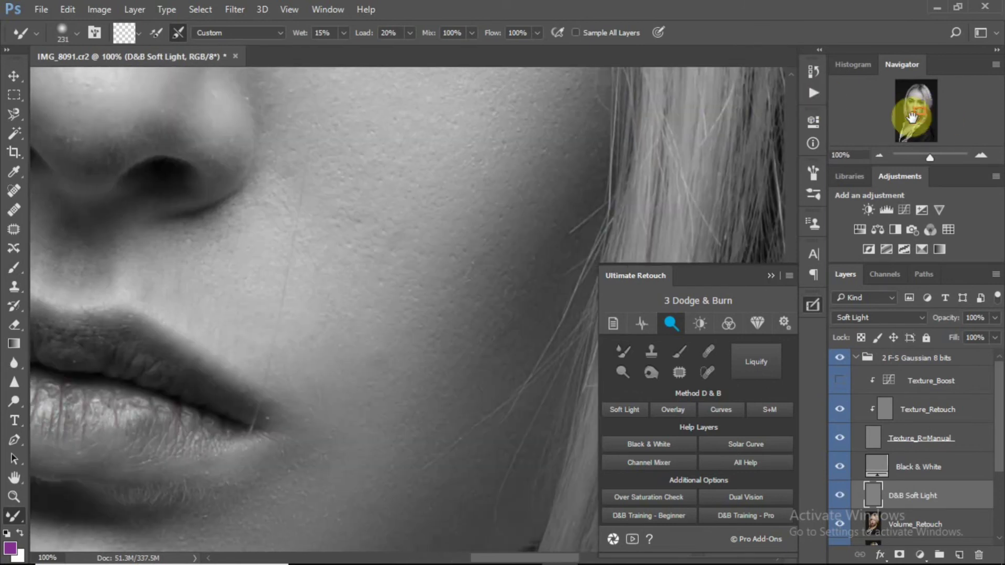
{"action": "left_click", "coordinate": [652, 373]}
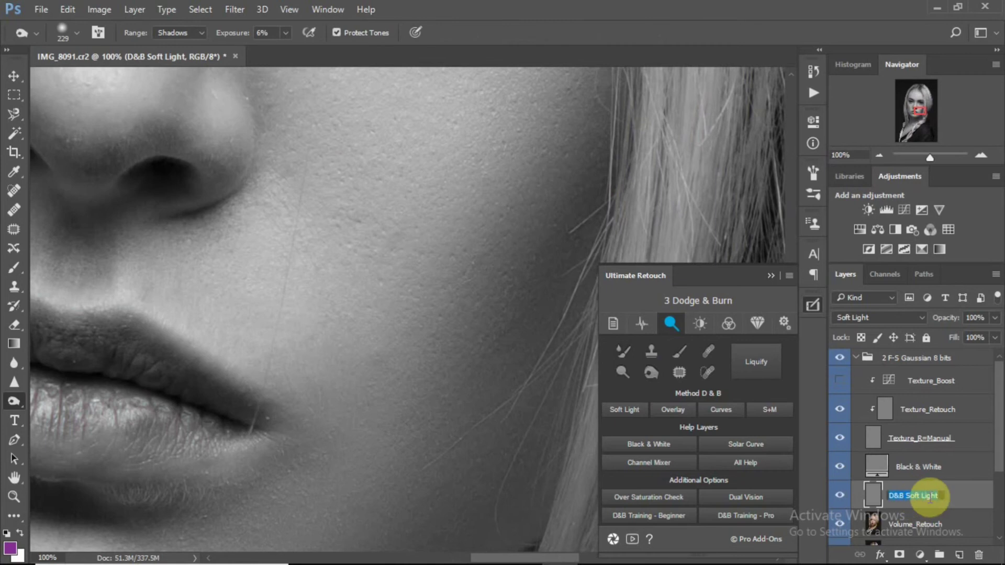
{"action": "left_click_drag", "start_coordinate": [935, 496], "coordinate": [904, 496]}
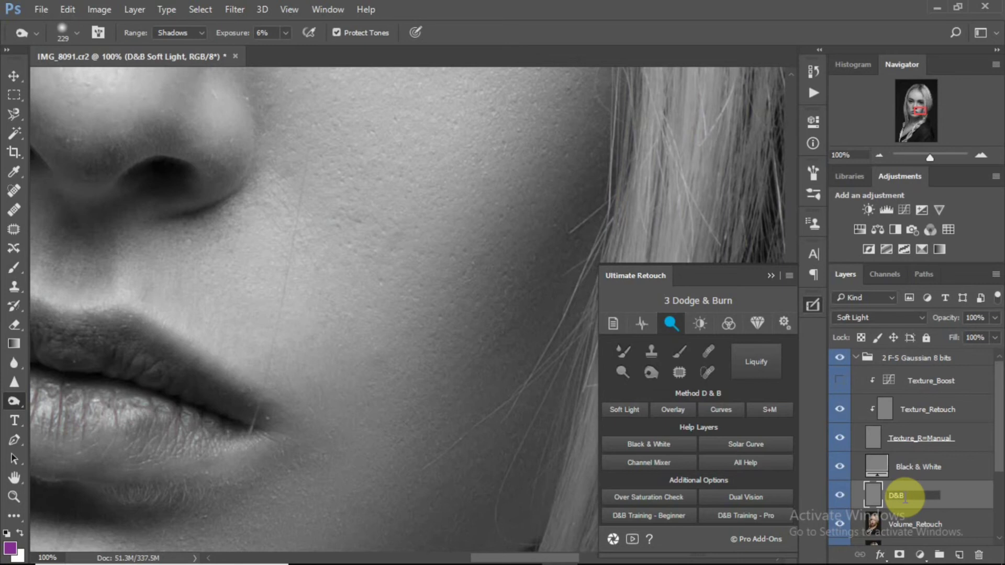
{"action": "key", "text": "Return"}
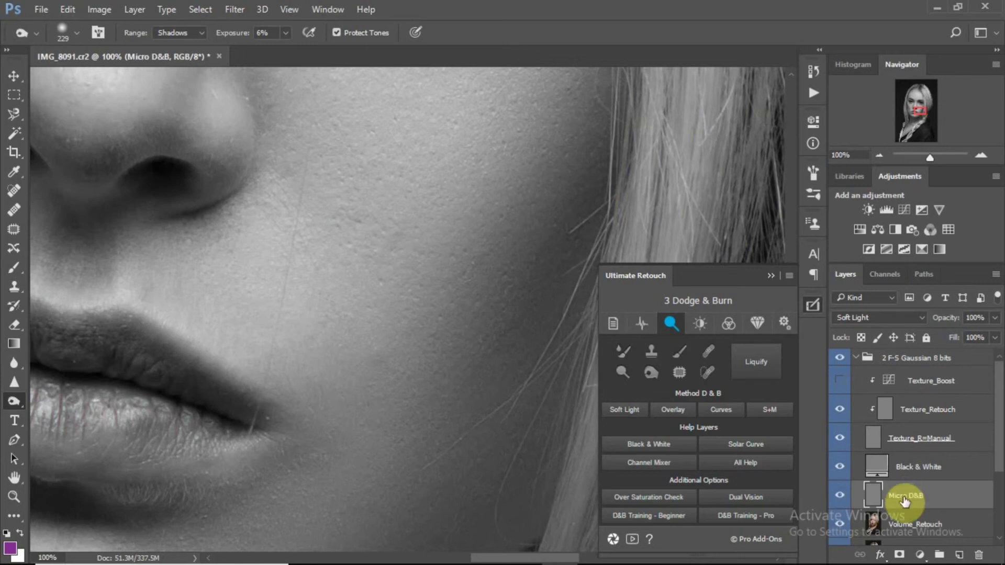
- Reduce the Burn brush to 17 px and dodge the cheek between the nose and mouth corner with a 6 px Dodge brush
{"action": "left_click_drag", "start_coordinate": [347, 231], "coordinate": [265, 225]}
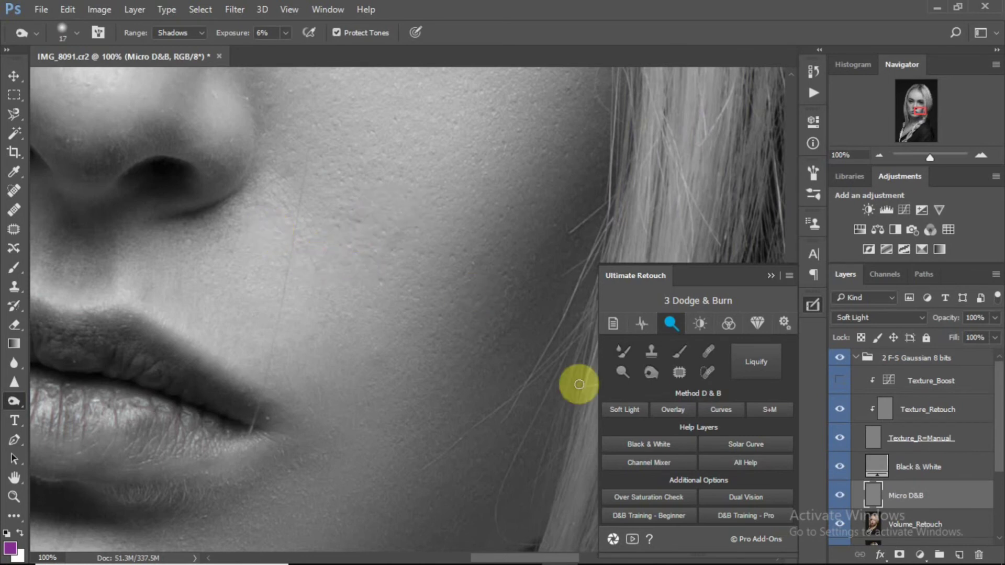
{"action": "left_click", "coordinate": [627, 373]}
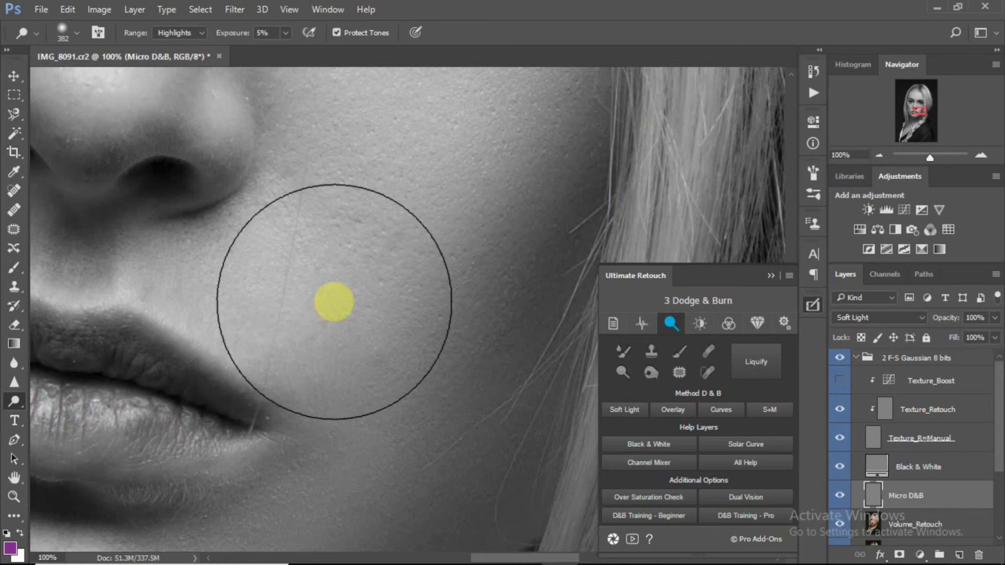
{"action": "left_click_drag", "start_coordinate": [324, 261], "coordinate": [197, 253]}
{"action": "mouse_move", "coordinate": [297, 266]}
{"action": "left_mouse_down"}
{"action": "mouse_move", "coordinate": [285, 268]}
{"action": "mouse_move", "coordinate": [346, 245]}
{"action": "left_mouse_up"}
- Enlarge the Dodge brush to 21 px and lighten small dark spots on the forehead above the eyebrow
{"action": "scroll", "coordinate": [347, 245], "scroll_direction": "down", "scroll_amount": 1}
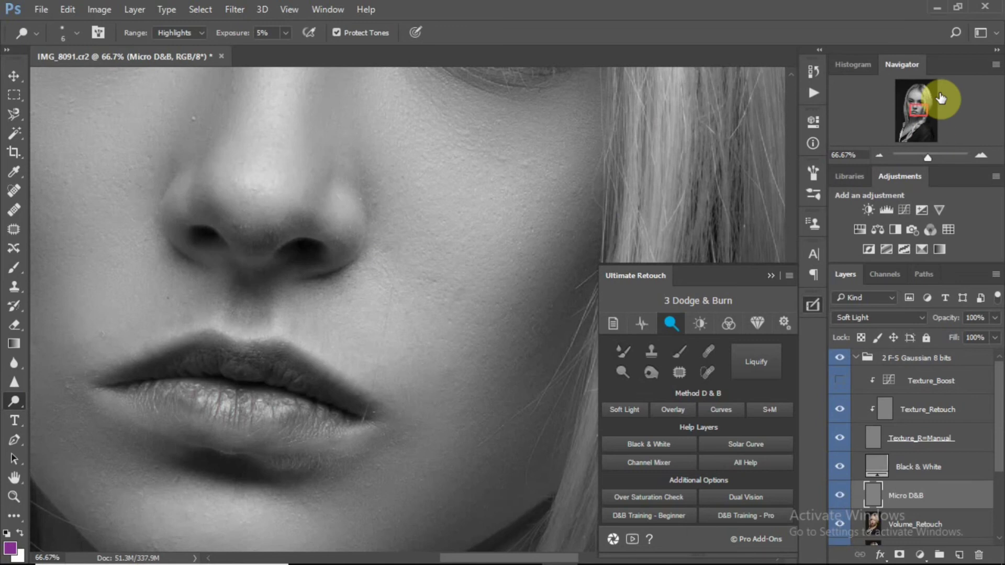
{"action": "left_click_drag", "start_coordinate": [917, 112], "coordinate": [913, 98]}
{"action": "left_click", "coordinate": [335, 260]}
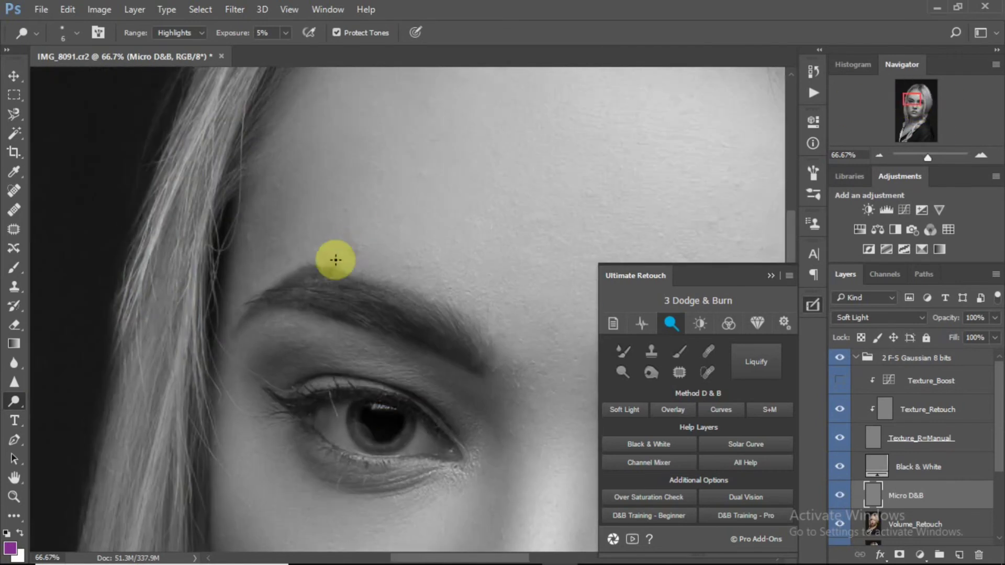
{"action": "left_click_drag", "start_coordinate": [347, 251], "coordinate": [350, 250]}
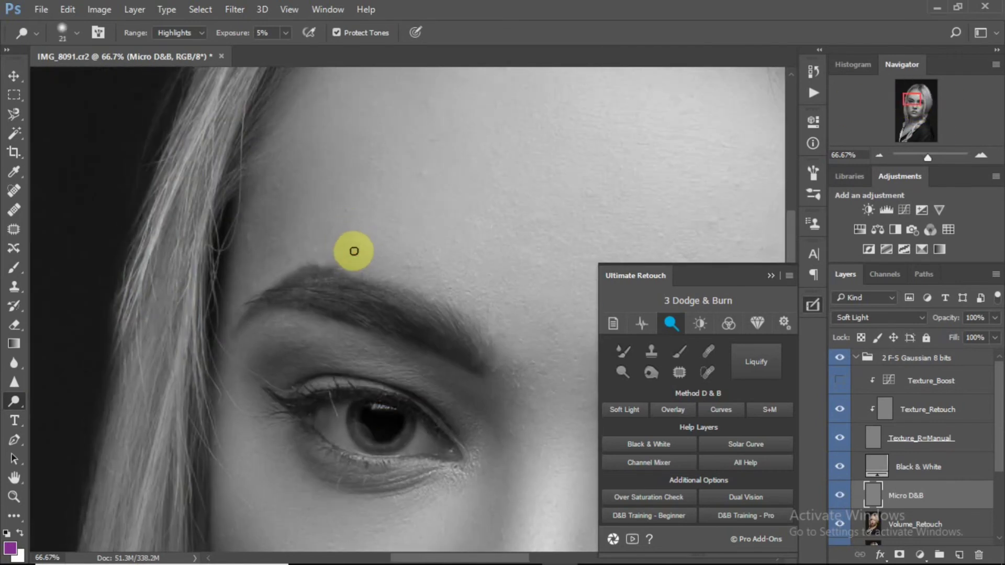
{"action": "mouse_move", "coordinate": [340, 238]}
{"action": "left_mouse_down"}
{"action": "mouse_move", "coordinate": [350, 258]}
{"action": "mouse_move", "coordinate": [406, 277]}
{"action": "left_mouse_up"}
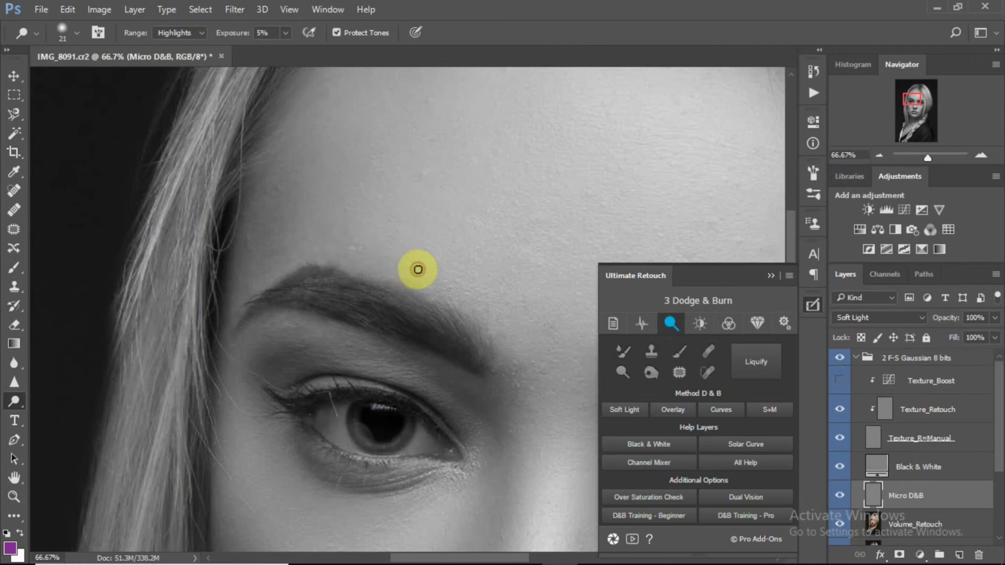
{"action": "left_click_drag", "start_coordinate": [418, 270], "coordinate": [413, 274]}
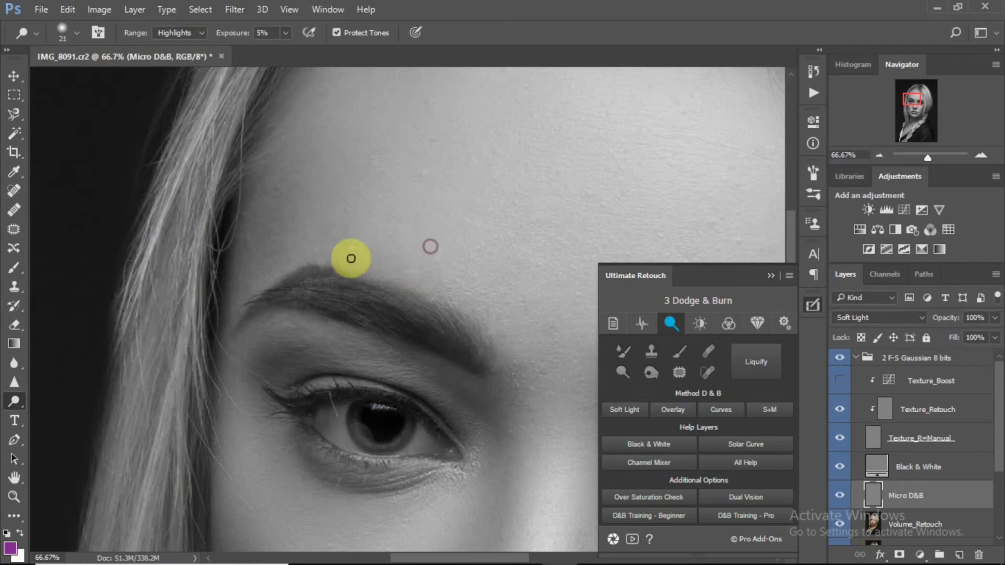
{"action": "left_click_drag", "start_coordinate": [352, 258], "coordinate": [347, 202]}
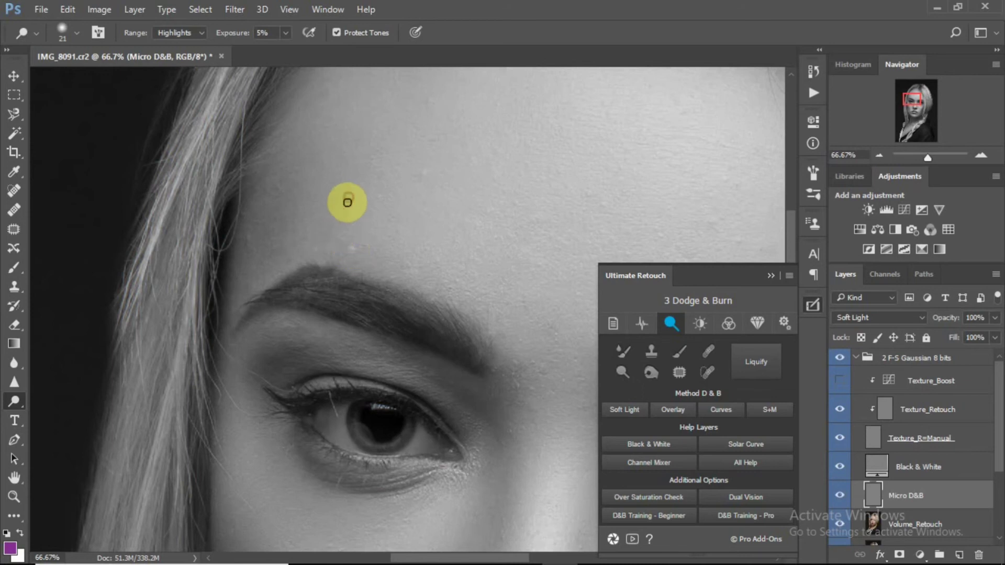
- Darken the lower edge of the chin and jaw with a 47 px Burn brush on the Micro D&B layer
{"action": "left_click_drag", "start_coordinate": [913, 94], "coordinate": [915, 119]}
{"action": "left_click", "coordinate": [651, 372]}
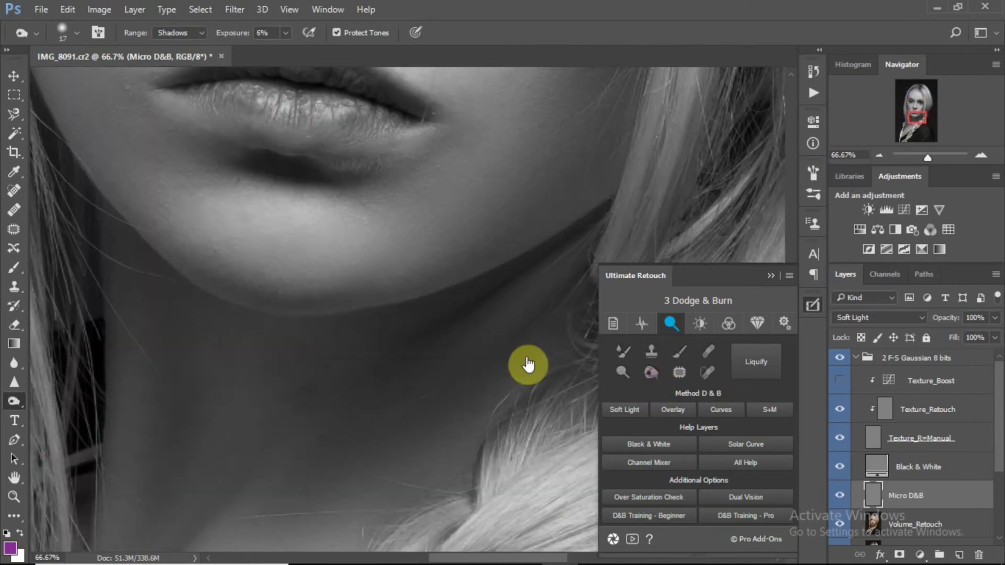
{"action": "right_click", "coordinate": [360, 291], "text": "alt"}
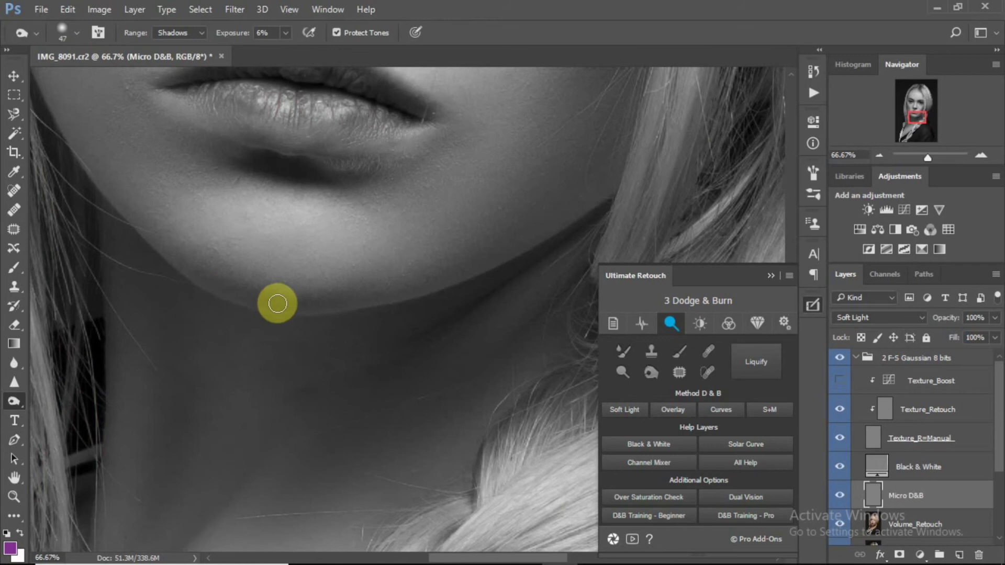
{"action": "mouse_move", "coordinate": [415, 286]}
{"action": "left_mouse_down"}
{"action": "mouse_move", "coordinate": [426, 273]}
{"action": "mouse_move", "coordinate": [491, 262]}
{"action": "left_mouse_up"}
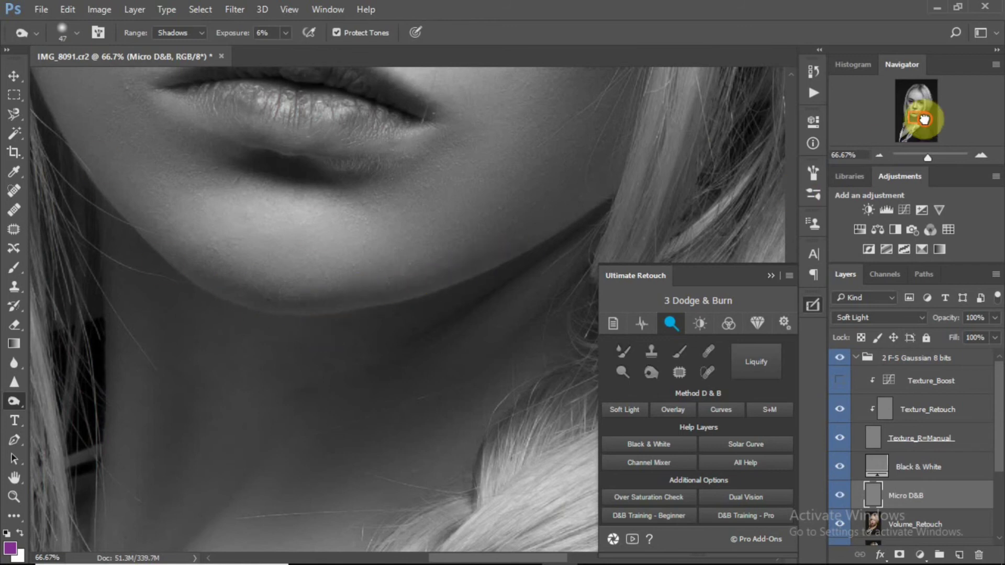
- Burn the skin between the nose and upper lip, and compare the result with the Micro D&B layer hidden and shown
{"action": "left_click_drag", "start_coordinate": [912, 103], "coordinate": [913, 110]}
{"action": "mouse_move", "coordinate": [490, 294]}
{"action": "left_mouse_down"}
{"action": "mouse_move", "coordinate": [479, 269]}
{"action": "mouse_move", "coordinate": [505, 262]}
{"action": "mouse_move", "coordinate": [498, 289]}
{"action": "mouse_move", "coordinate": [476, 263]}
{"action": "left_mouse_up"}
{"action": "left_click", "coordinate": [839, 495]}
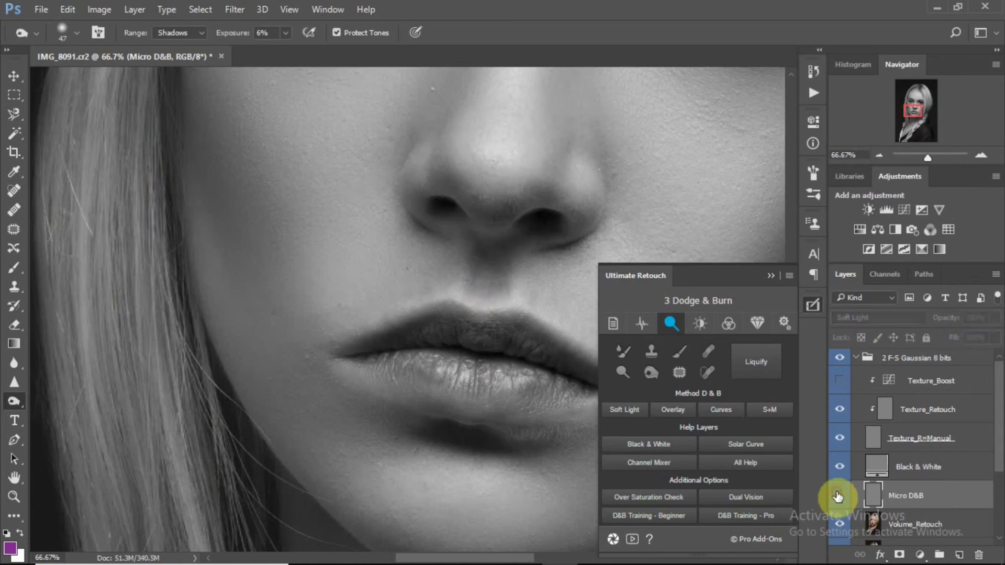
{"action": "left_click", "coordinate": [840, 495]}
- Switch to the Dodge tool and lighten small dark spots above the upper lip with a 5 px brush on the Micro D&B layer
{"action": "left_click", "coordinate": [770, 275]}
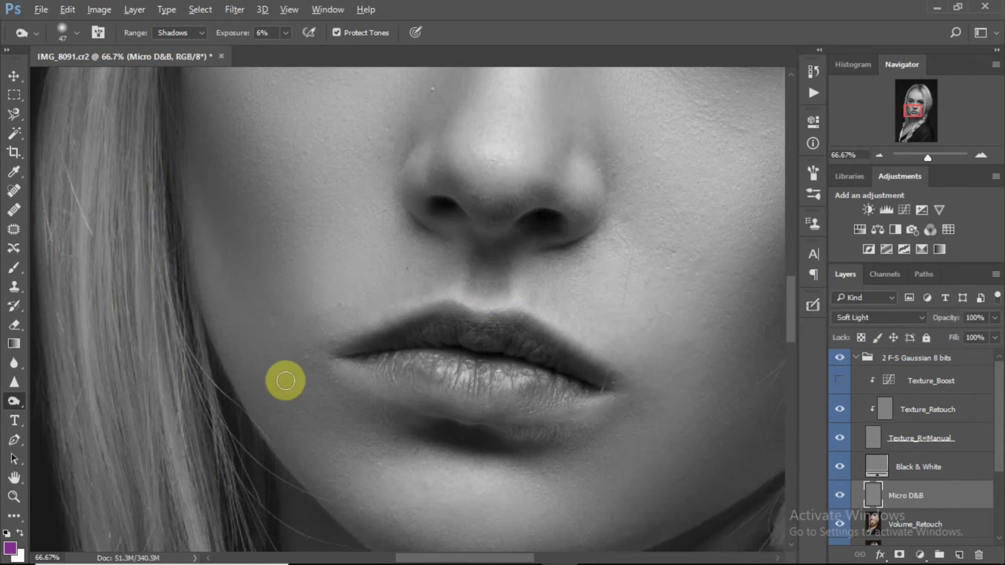
{"action": "left_click", "coordinate": [14, 402], "text": "alt"}
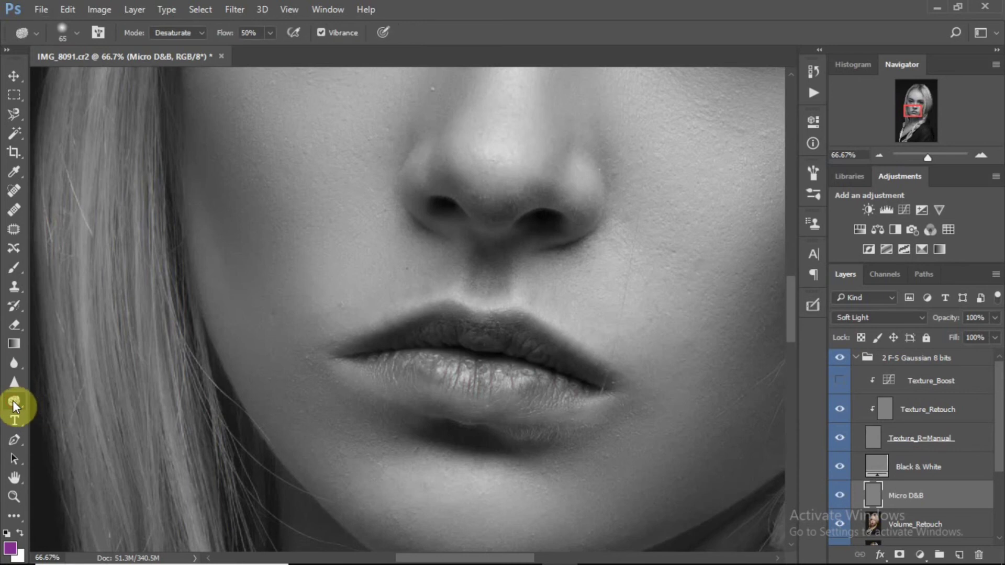
{"action": "left_click", "coordinate": [12, 402], "text": "alt"}
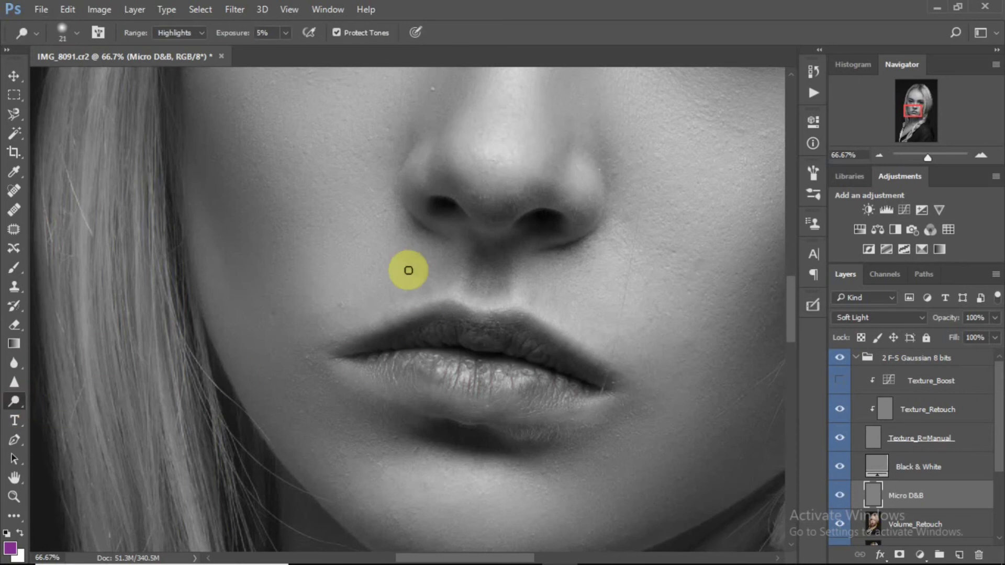
{"action": "scroll", "coordinate": [411, 267], "scroll_direction": "up", "scroll_amount": 2}
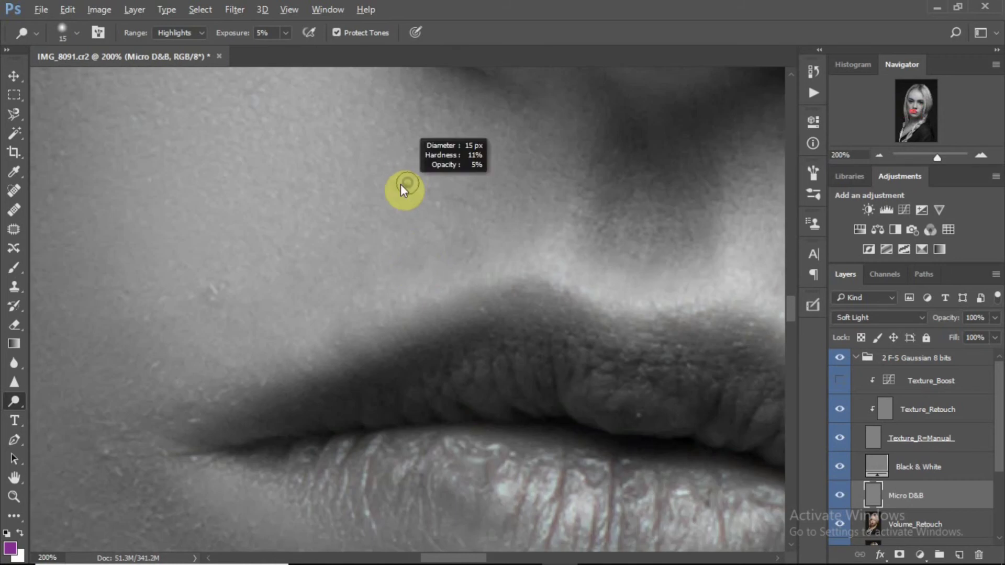
{"action": "left_click_drag", "start_coordinate": [404, 188], "coordinate": [409, 186]}
{"action": "key", "text": "ctrl+plus"}
{"action": "key", "text": "ctrl+plus"}
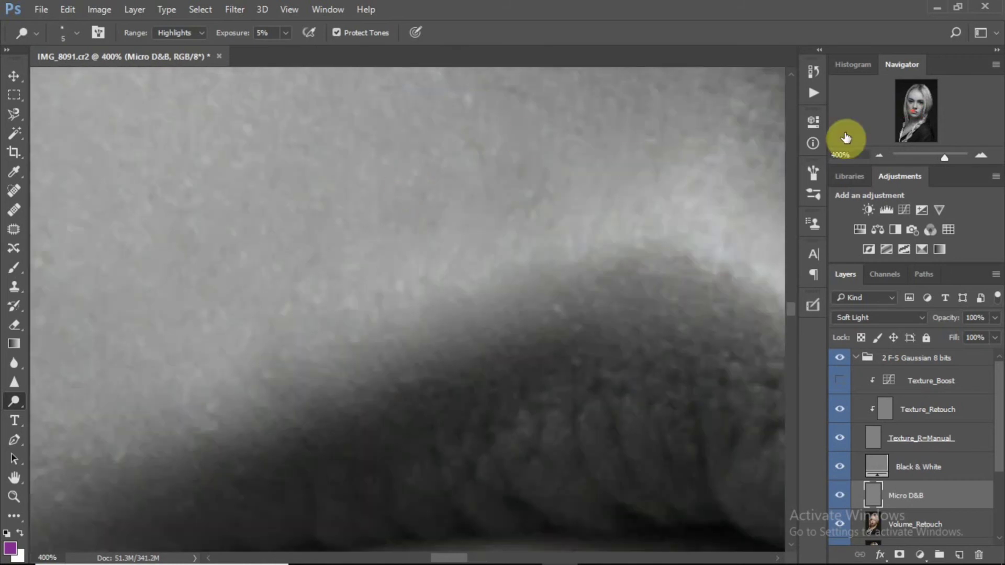
{"action": "scroll", "coordinate": [790, 304], "scroll_direction": "up", "scroll_amount": 3}
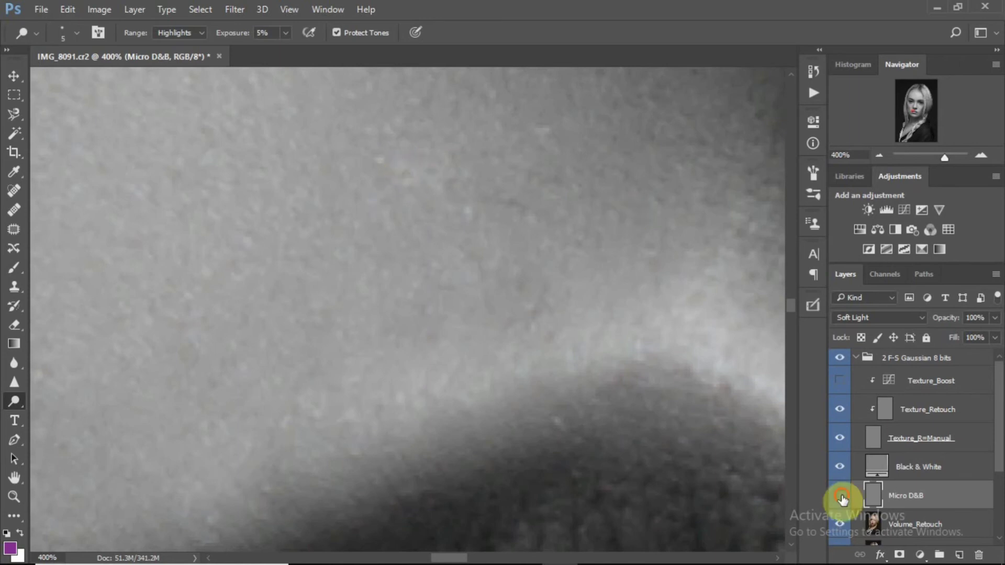
{"action": "key", "text": "ctrl+minus"}
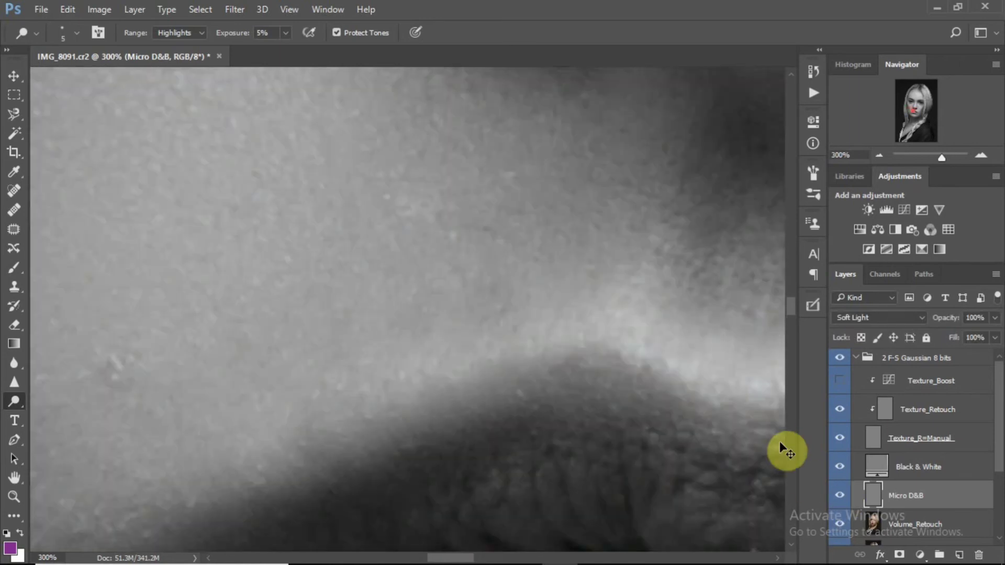
- Enlarge the Dodge brush to 10 px, even out the uneven spot above the mouth corner, and compare the Micro D&B layer hidden and shown
{"action": "key", "text": "bracketright"}
{"action": "key", "text": "bracketright"}
{"action": "key", "text": "bracketright"}
{"action": "key", "text": "bracketright"}
{"action": "key", "text": "bracketright"}
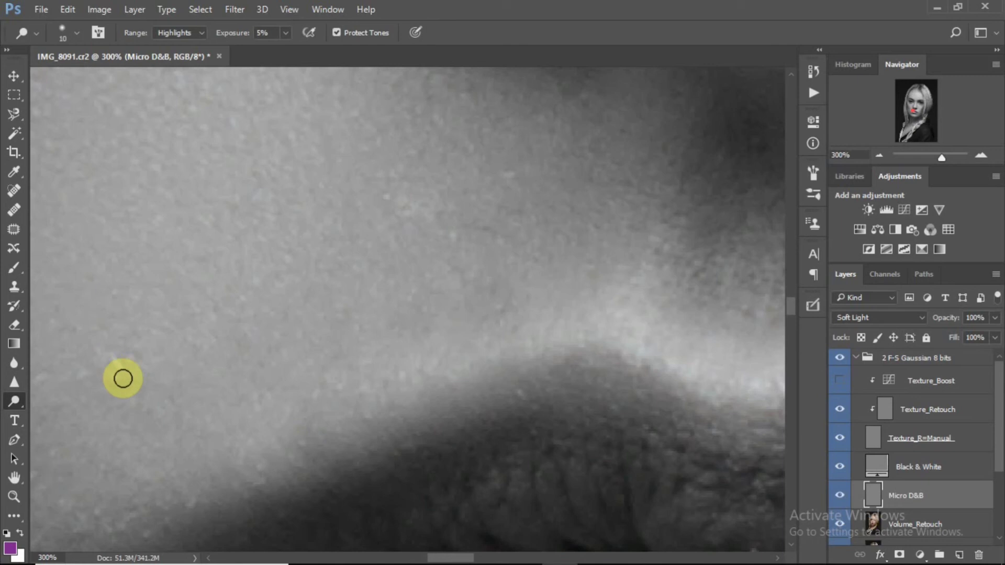
{"action": "left_click", "coordinate": [839, 495]}
{"action": "left_click", "coordinate": [839, 495]}
{"action": "key", "text": "ctrl+0"}
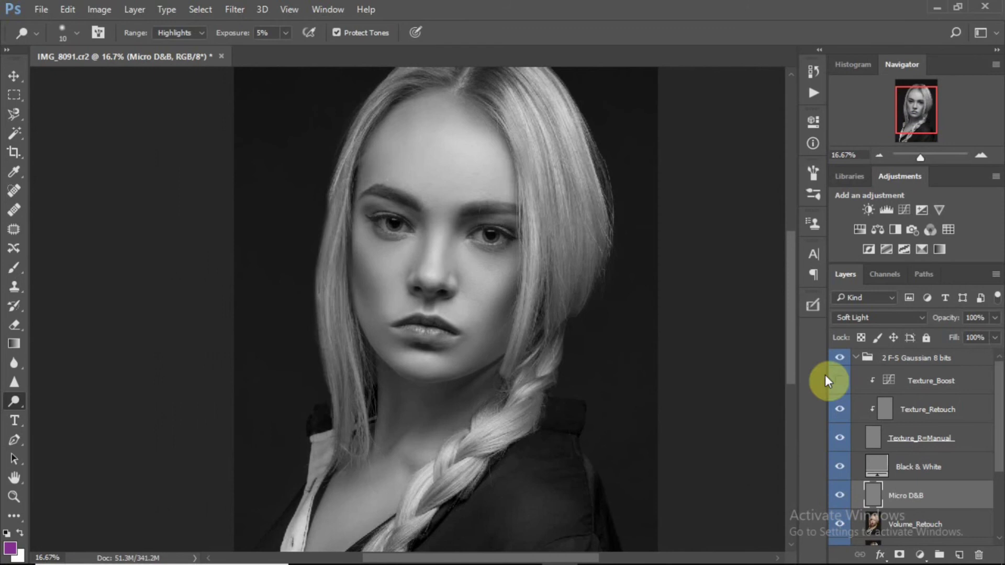
- Add a Soft Light dodge-and-burn layer above Micro D&B and name it Global D&B
{"action": "left_click", "coordinate": [813, 305]}
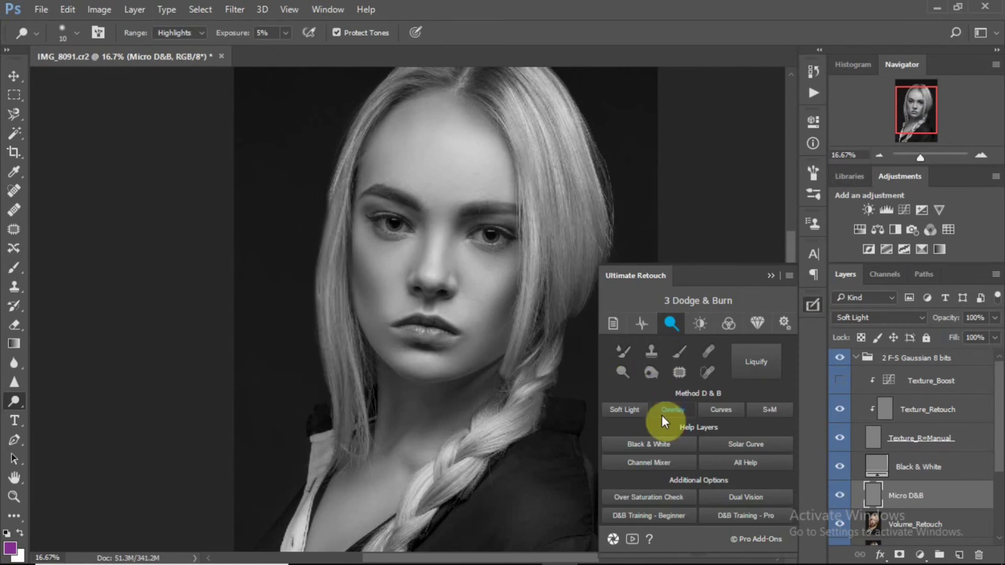
{"action": "left_click", "coordinate": [639, 413]}
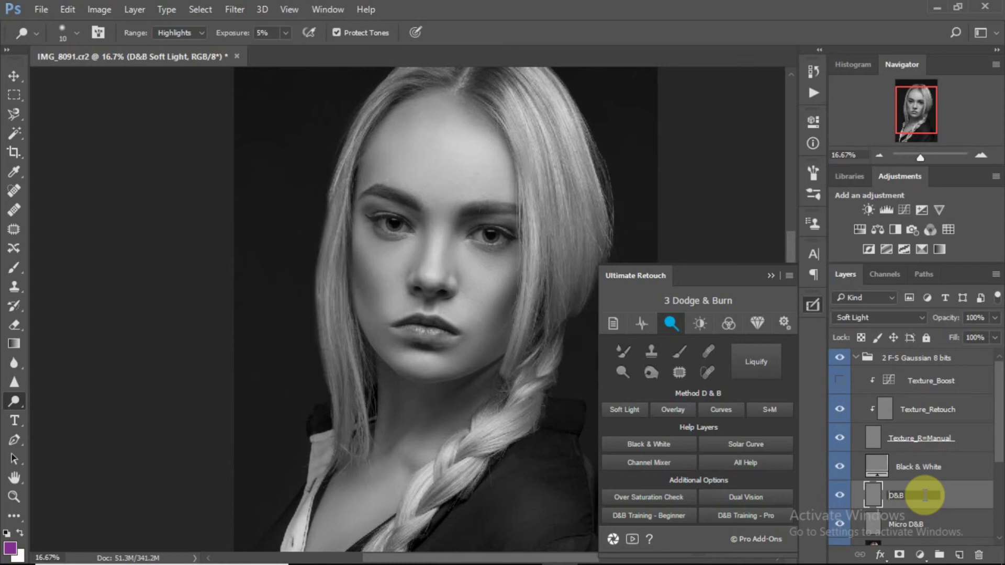
{"action": "type", "text": "Global"}
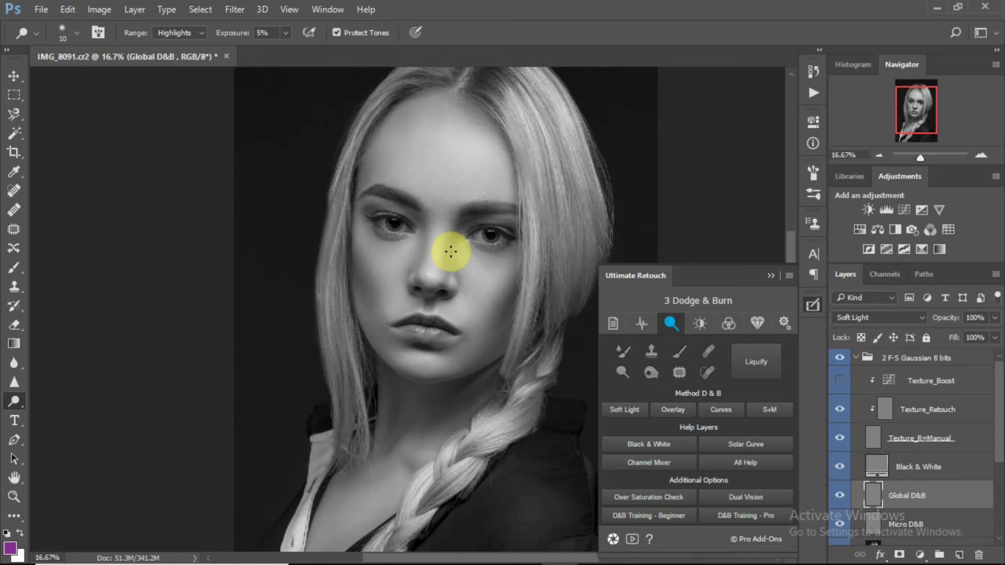
- Dodge the upper cheeks under both eyes with 250 px and 178 px brushes, and compare the Global D&B layer hidden and shown
{"action": "left_click_drag", "start_coordinate": [450, 251], "coordinate": [466, 253]}
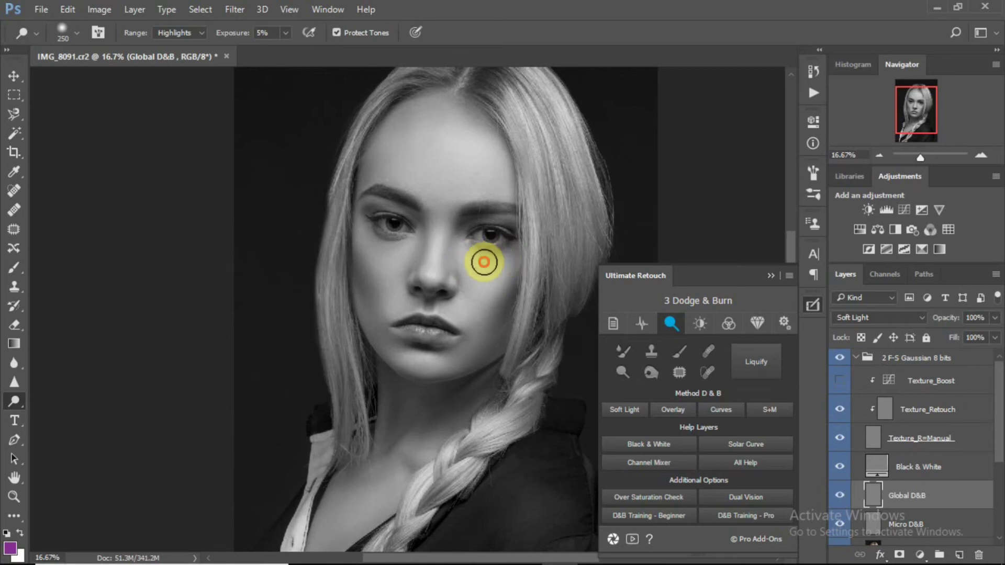
{"action": "mouse_move", "coordinate": [478, 257]}
{"action": "left_mouse_down"}
{"action": "mouse_move", "coordinate": [493, 290]}
{"action": "mouse_move", "coordinate": [476, 310]}
{"action": "mouse_move", "coordinate": [472, 261]}
{"action": "mouse_move", "coordinate": [467, 295]}
{"action": "mouse_move", "coordinate": [422, 226]}
{"action": "mouse_move", "coordinate": [396, 274]}
{"action": "mouse_move", "coordinate": [401, 255]}
{"action": "mouse_move", "coordinate": [383, 259]}
{"action": "mouse_move", "coordinate": [360, 225]}
{"action": "mouse_move", "coordinate": [370, 243]}
{"action": "left_mouse_up"}
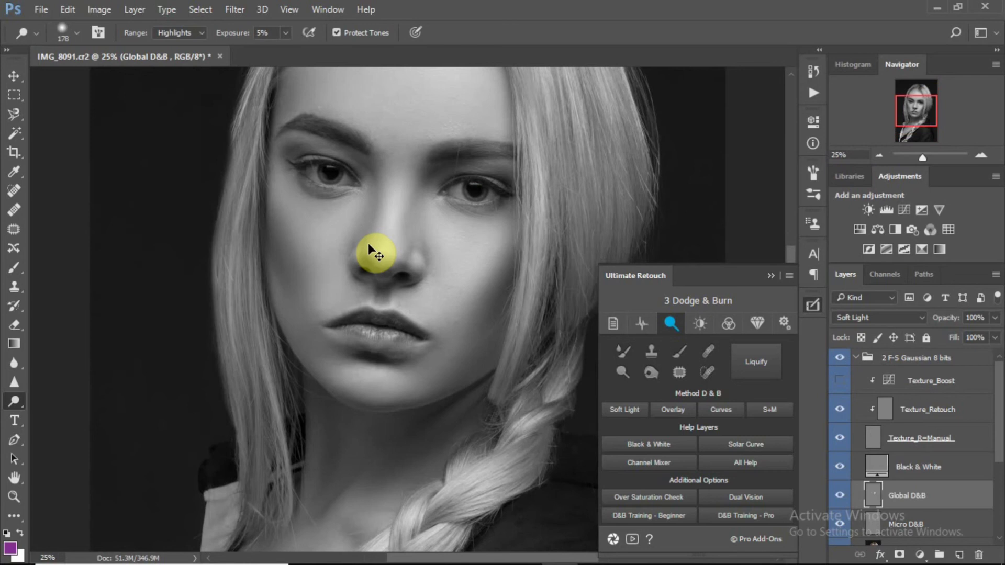
{"action": "mouse_move", "coordinate": [364, 197]}
{"action": "left_mouse_down"}
{"action": "mouse_move", "coordinate": [298, 184]}
{"action": "mouse_move", "coordinate": [315, 208]}
{"action": "mouse_move", "coordinate": [329, 204]}
{"action": "mouse_move", "coordinate": [281, 195]}
{"action": "mouse_move", "coordinate": [304, 259]}
{"action": "mouse_move", "coordinate": [276, 169]}
{"action": "mouse_move", "coordinate": [306, 254]}
{"action": "mouse_move", "coordinate": [327, 267]}
{"action": "mouse_move", "coordinate": [318, 216]}
{"action": "mouse_move", "coordinate": [343, 209]}
{"action": "mouse_move", "coordinate": [298, 206]}
{"action": "mouse_move", "coordinate": [335, 208]}
{"action": "mouse_move", "coordinate": [299, 183]}
{"action": "mouse_move", "coordinate": [292, 214]}
{"action": "mouse_move", "coordinate": [287, 197]}
{"action": "mouse_move", "coordinate": [296, 249]}
{"action": "mouse_move", "coordinate": [330, 262]}
{"action": "mouse_move", "coordinate": [321, 262]}
{"action": "mouse_move", "coordinate": [330, 220]}
{"action": "mouse_move", "coordinate": [287, 195]}
{"action": "mouse_move", "coordinate": [320, 273]}
{"action": "mouse_move", "coordinate": [339, 208]}
{"action": "left_mouse_up"}
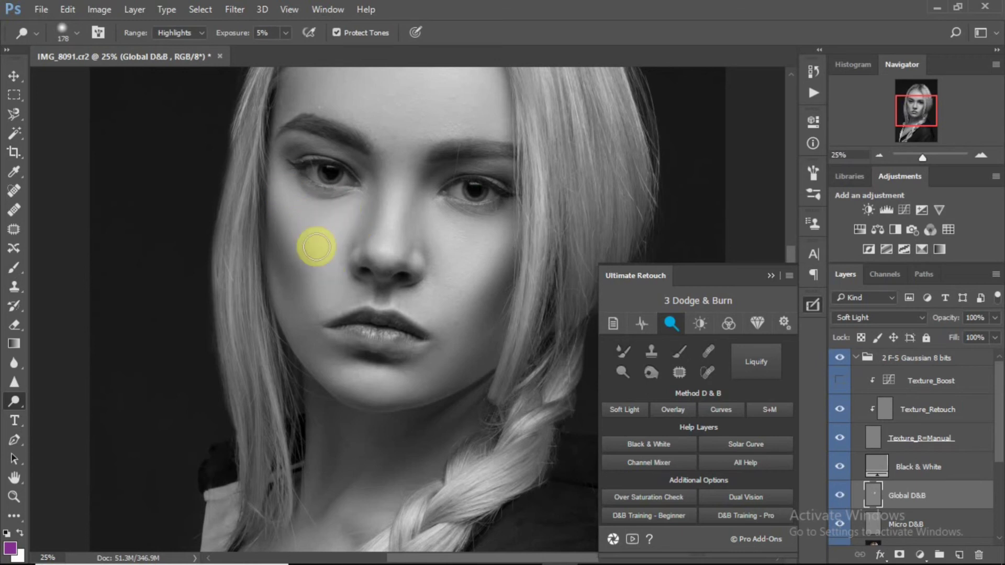
{"action": "mouse_move", "coordinate": [316, 246]}
{"action": "left_mouse_down"}
{"action": "mouse_move", "coordinate": [298, 193]}
{"action": "mouse_move", "coordinate": [313, 261]}
{"action": "mouse_move", "coordinate": [290, 197]}
{"action": "mouse_move", "coordinate": [308, 208]}
{"action": "left_mouse_up"}
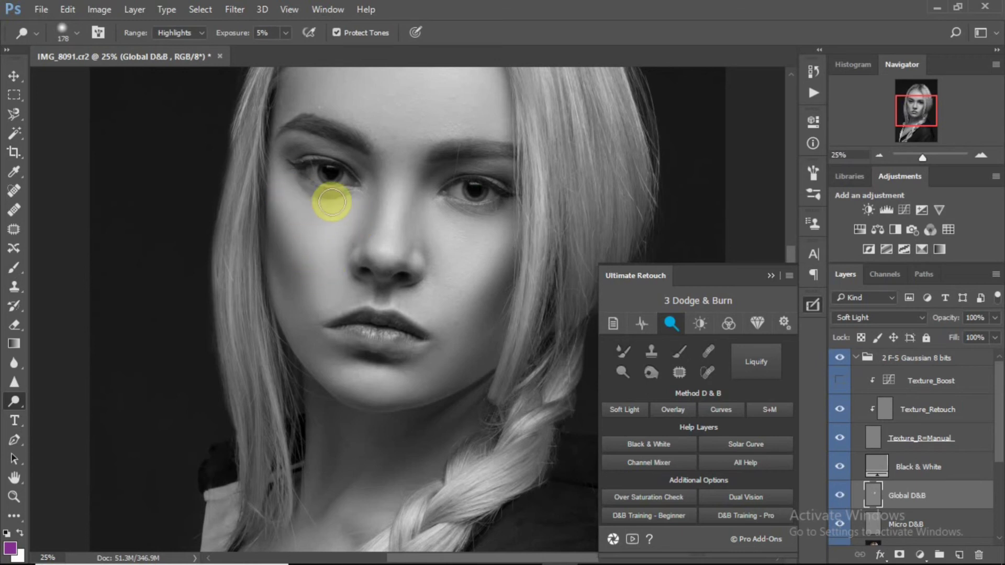
{"action": "left_click", "coordinate": [840, 495]}
{"action": "left_click", "coordinate": [840, 495]}
{"action": "left_click", "coordinate": [457, 357]}
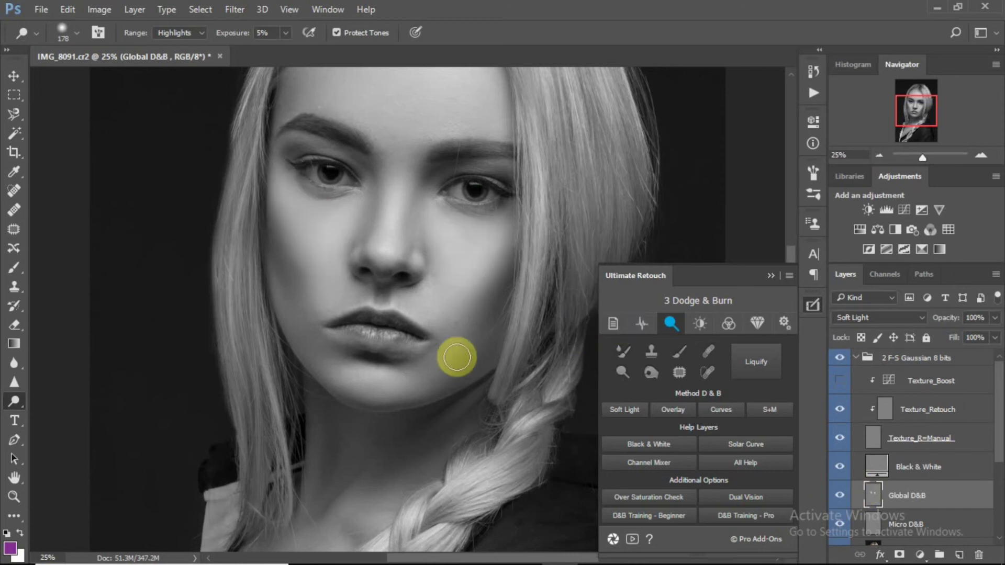
- Enlarge the Dodge brush to 362 px and brighten the centre of the forehead on the Global D&B layer
{"action": "left_click", "coordinate": [913, 109]}
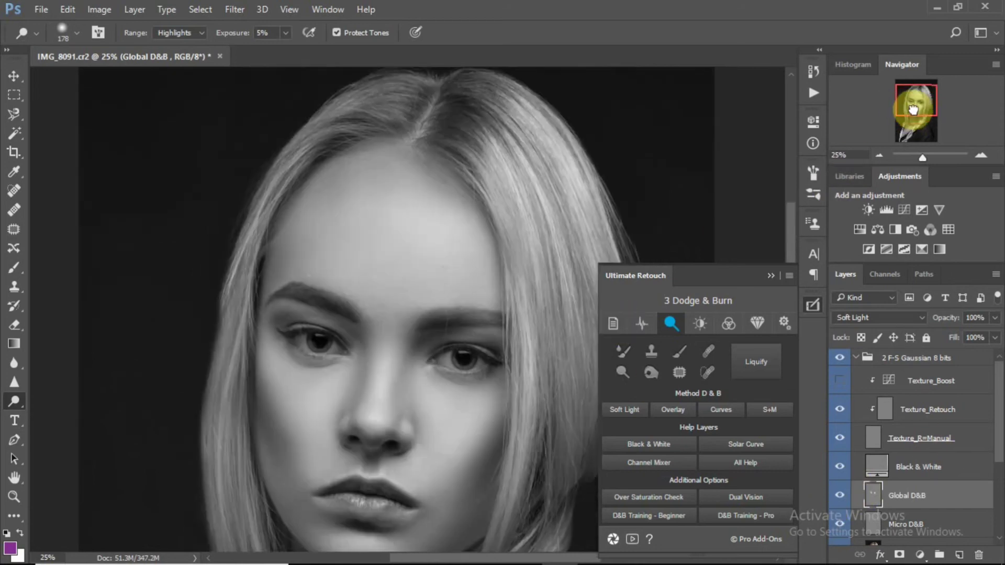
{"action": "right_click", "coordinate": [339, 213], "text": "alt"}
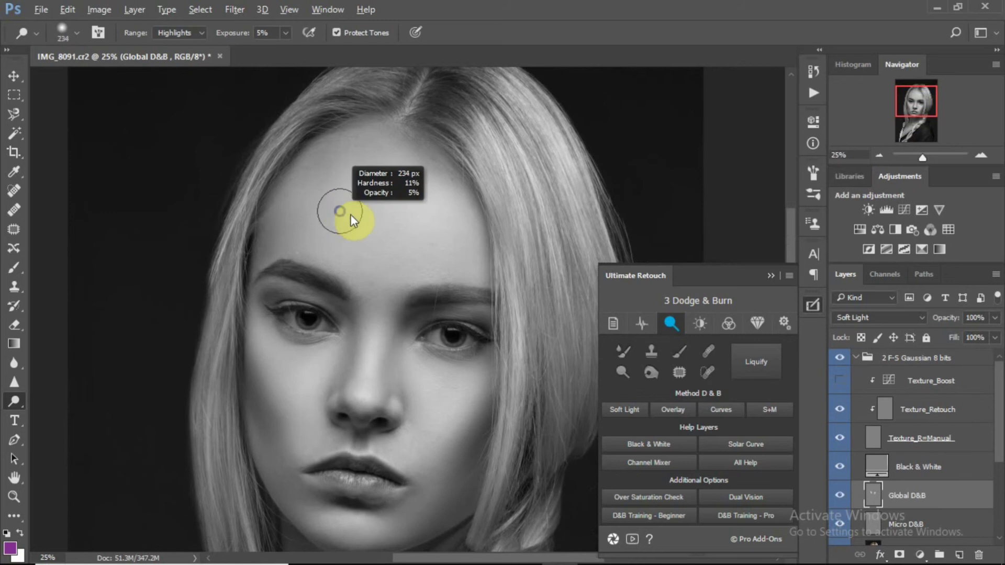
{"action": "left_click_drag", "start_coordinate": [351, 215], "coordinate": [365, 215]}
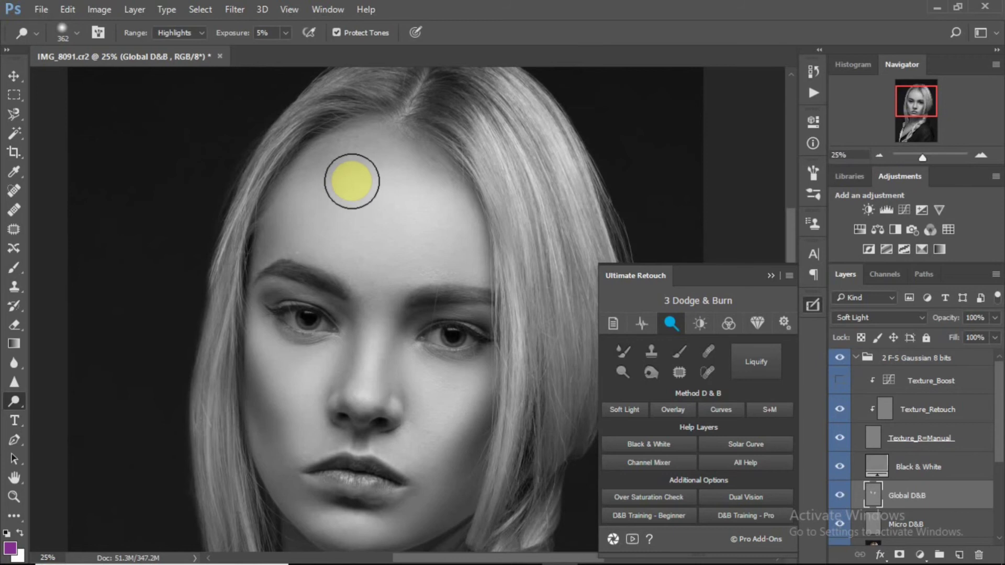
{"action": "mouse_move", "coordinate": [393, 178]}
{"action": "left_mouse_down"}
{"action": "mouse_move", "coordinate": [424, 178]}
{"action": "mouse_move", "coordinate": [387, 133]}
{"action": "mouse_move", "coordinate": [447, 174]}
{"action": "mouse_move", "coordinate": [419, 160]}
{"action": "mouse_move", "coordinate": [414, 186]}
{"action": "left_mouse_up"}
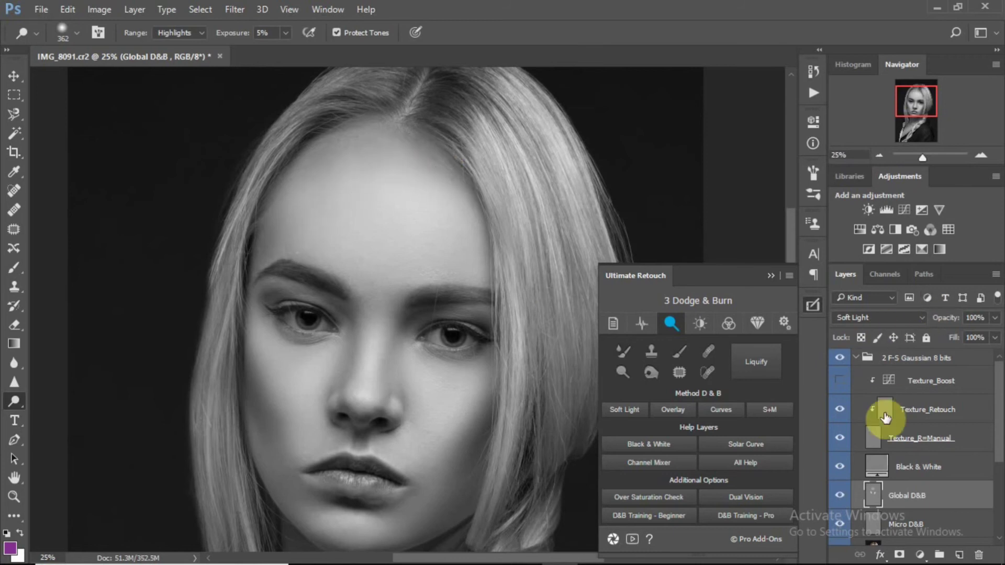
- Reduce the Dodge brush to 226 px and brighten the highlights on the lower face around the mouth
{"action": "left_click_drag", "start_coordinate": [914, 97], "coordinate": [914, 111]}
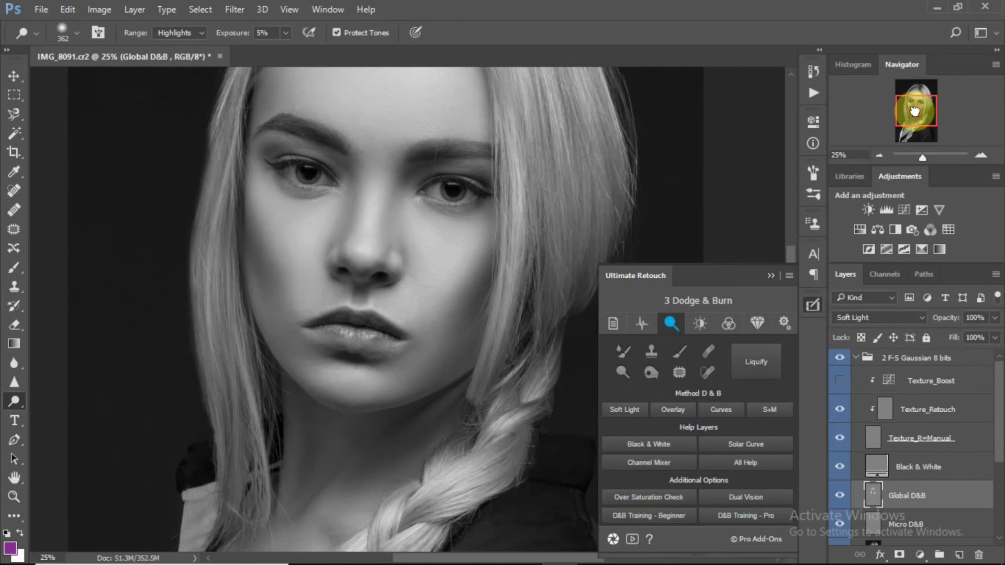
{"action": "mouse_move", "coordinate": [309, 325]}
{"action": "left_mouse_down"}
{"action": "mouse_move", "coordinate": [332, 381]}
{"action": "mouse_move", "coordinate": [367, 379]}
{"action": "mouse_move", "coordinate": [345, 386]}
{"action": "mouse_move", "coordinate": [352, 379]}
{"action": "mouse_move", "coordinate": [330, 371]}
{"action": "mouse_move", "coordinate": [332, 390]}
{"action": "mouse_move", "coordinate": [342, 378]}
{"action": "mouse_move", "coordinate": [307, 365]}
{"action": "mouse_move", "coordinate": [355, 389]}
{"action": "mouse_move", "coordinate": [379, 381]}
{"action": "mouse_move", "coordinate": [370, 398]}
{"action": "mouse_move", "coordinate": [387, 380]}
{"action": "mouse_move", "coordinate": [345, 384]}
{"action": "mouse_move", "coordinate": [321, 366]}
{"action": "mouse_move", "coordinate": [818, 386]}
{"action": "left_mouse_up"}
{"action": "key", "text": "ctrl+minus"}
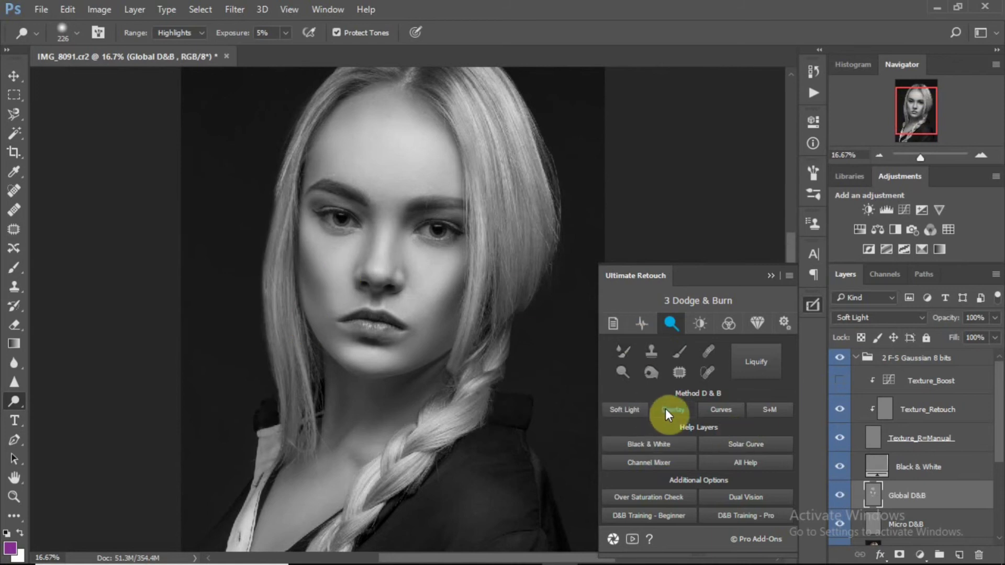
- Switch to the Burn tool with a 251 px brush and deepen the shadows contouring the cheeks on the Global D&B layer
{"action": "left_click", "coordinate": [650, 372]}
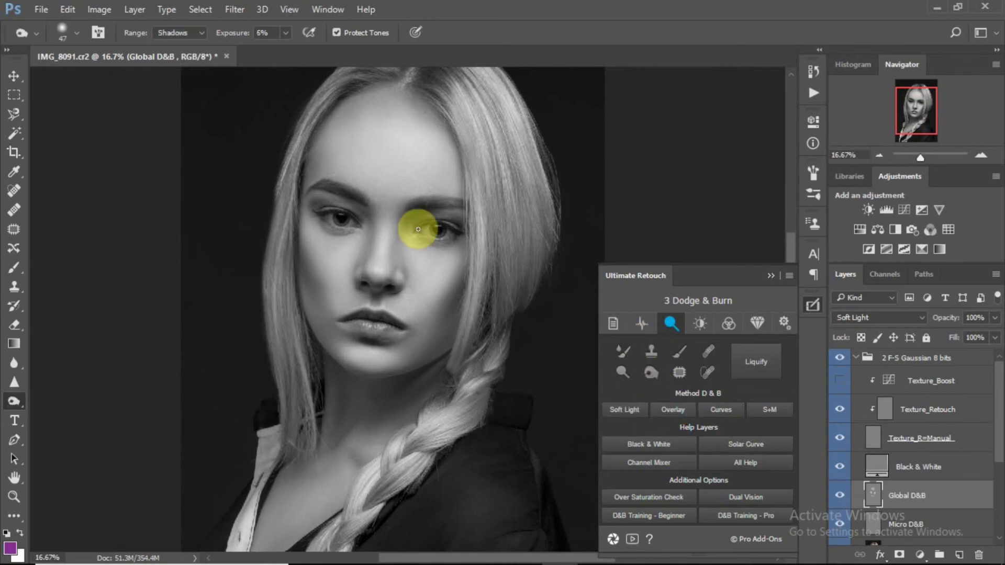
{"action": "right_click", "coordinate": [454, 277], "text": "alt"}
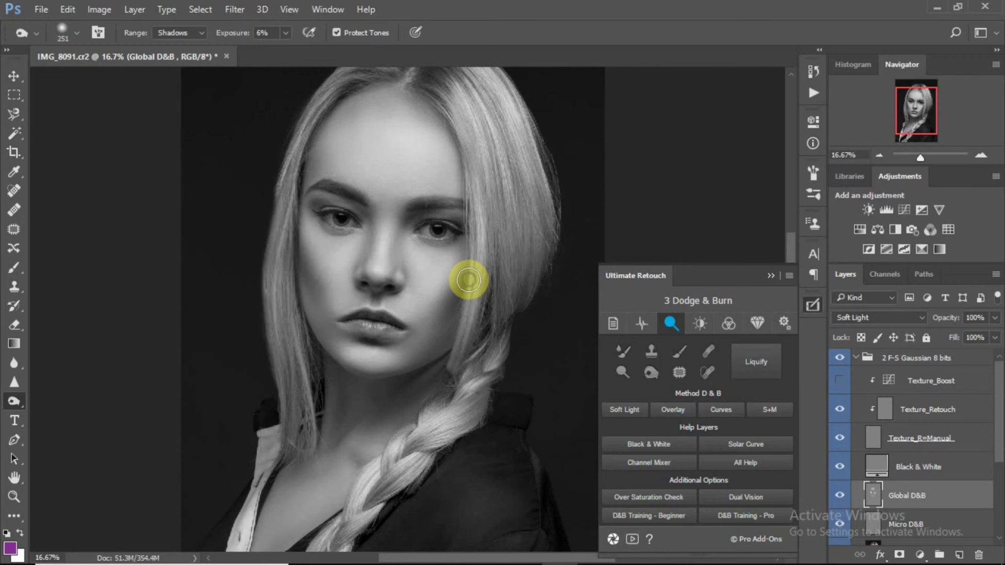
{"action": "right_click", "coordinate": [468, 281], "text": "alt"}
{"action": "mouse_move", "coordinate": [455, 285]}
{"action": "left_mouse_down"}
{"action": "mouse_move", "coordinate": [406, 314]}
{"action": "mouse_move", "coordinate": [447, 283]}
{"action": "mouse_move", "coordinate": [419, 309]}
{"action": "mouse_move", "coordinate": [446, 283]}
{"action": "mouse_move", "coordinate": [407, 353]}
{"action": "mouse_move", "coordinate": [432, 312]}
{"action": "mouse_move", "coordinate": [417, 352]}
{"action": "mouse_move", "coordinate": [446, 326]}
{"action": "mouse_move", "coordinate": [443, 342]}
{"action": "mouse_move", "coordinate": [419, 359]}
{"action": "mouse_move", "coordinate": [446, 321]}
{"action": "mouse_move", "coordinate": [421, 338]}
{"action": "mouse_move", "coordinate": [448, 300]}
{"action": "mouse_move", "coordinate": [413, 330]}
{"action": "mouse_move", "coordinate": [449, 284]}
{"action": "mouse_move", "coordinate": [389, 342]}
{"action": "mouse_move", "coordinate": [299, 247]}
{"action": "mouse_move", "coordinate": [314, 278]}
{"action": "mouse_move", "coordinate": [304, 235]}
{"action": "mouse_move", "coordinate": [318, 285]}
{"action": "mouse_move", "coordinate": [316, 250]}
{"action": "mouse_move", "coordinate": [334, 289]}
{"action": "mouse_move", "coordinate": [316, 274]}
{"action": "mouse_move", "coordinate": [334, 320]}
{"action": "mouse_move", "coordinate": [312, 320]}
{"action": "mouse_move", "coordinate": [320, 334]}
{"action": "mouse_move", "coordinate": [313, 304]}
{"action": "mouse_move", "coordinate": [318, 333]}
{"action": "mouse_move", "coordinate": [331, 337]}
{"action": "mouse_move", "coordinate": [324, 296]}
{"action": "mouse_move", "coordinate": [328, 305]}
{"action": "mouse_move", "coordinate": [326, 333]}
{"action": "mouse_move", "coordinate": [300, 284]}
{"action": "mouse_move", "coordinate": [321, 335]}
{"action": "mouse_move", "coordinate": [321, 291]}
{"action": "mouse_move", "coordinate": [337, 307]}
{"action": "mouse_move", "coordinate": [331, 296]}
{"action": "mouse_move", "coordinate": [394, 271]}
{"action": "left_mouse_up"}
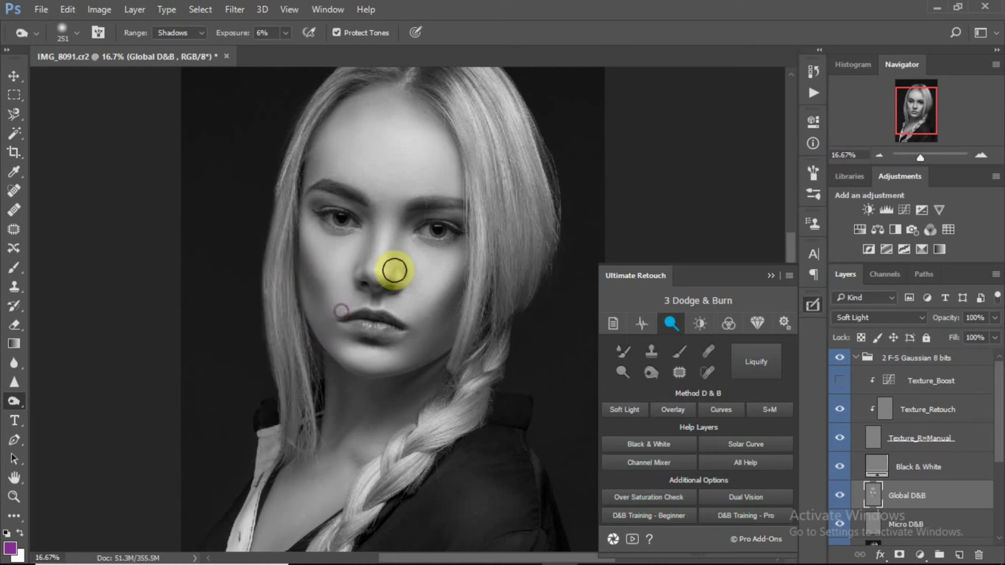
- Burn the sides of the nose from the inner eye corners downward, reducing the Burn brush to 119 px
{"action": "key", "text": "ctrl+plus"}
{"action": "key", "text": "ctrl+plus"}
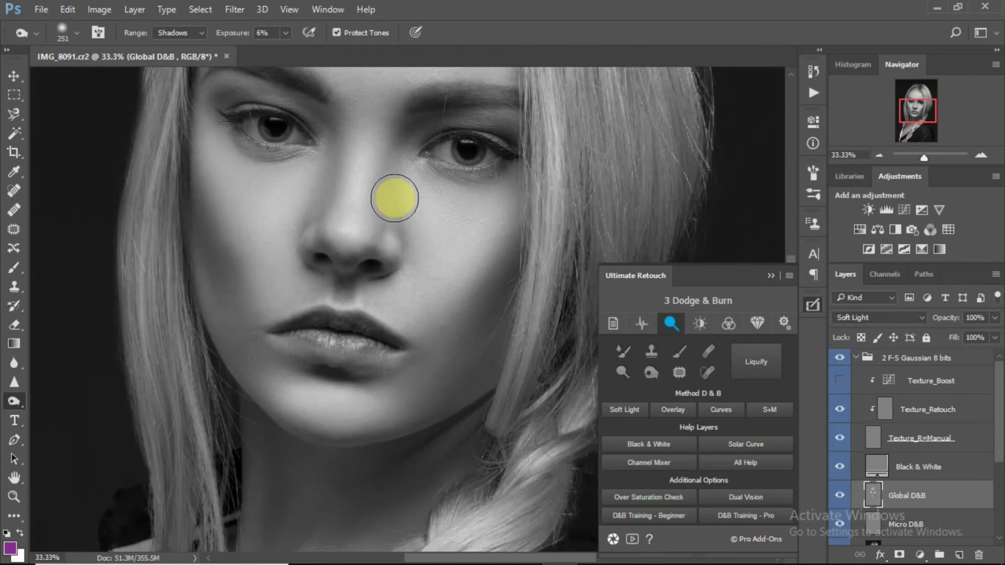
{"action": "mouse_move", "coordinate": [394, 198]}
{"action": "left_mouse_down"}
{"action": "mouse_move", "coordinate": [377, 196]}
{"action": "mouse_move", "coordinate": [381, 180]}
{"action": "left_mouse_up"}
{"action": "mouse_move", "coordinate": [379, 161]}
{"action": "left_mouse_down"}
{"action": "mouse_move", "coordinate": [378, 213]}
{"action": "mouse_move", "coordinate": [392, 122]}
{"action": "mouse_move", "coordinate": [378, 199]}
{"action": "mouse_move", "coordinate": [382, 124]}
{"action": "mouse_move", "coordinate": [383, 181]}
{"action": "mouse_move", "coordinate": [359, 249]}
{"action": "mouse_move", "coordinate": [380, 152]}
{"action": "mouse_move", "coordinate": [366, 220]}
{"action": "left_mouse_up"}
{"action": "right_click", "coordinate": [381, 152], "text": "alt"}
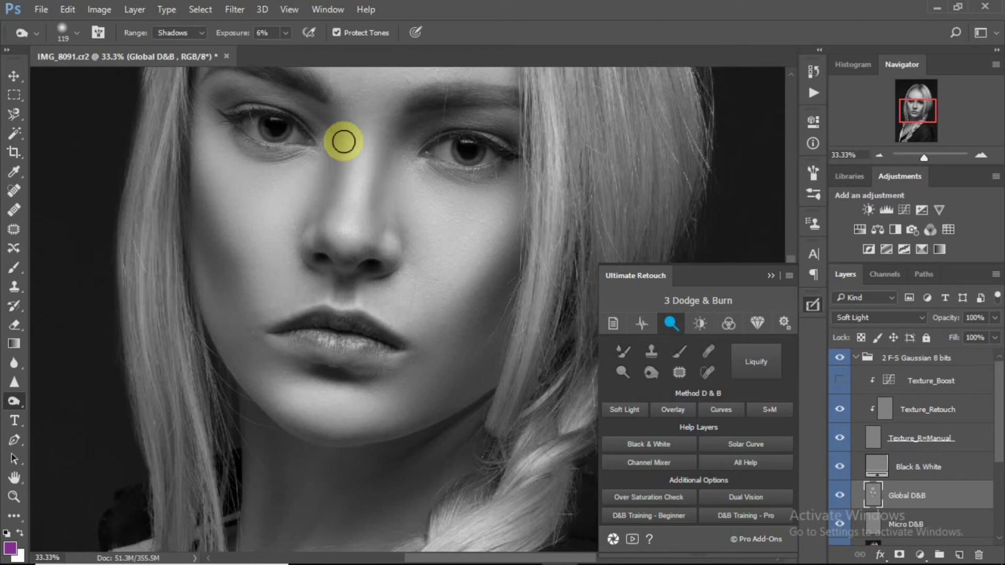
{"action": "left_click_drag", "start_coordinate": [364, 189], "coordinate": [371, 168]}
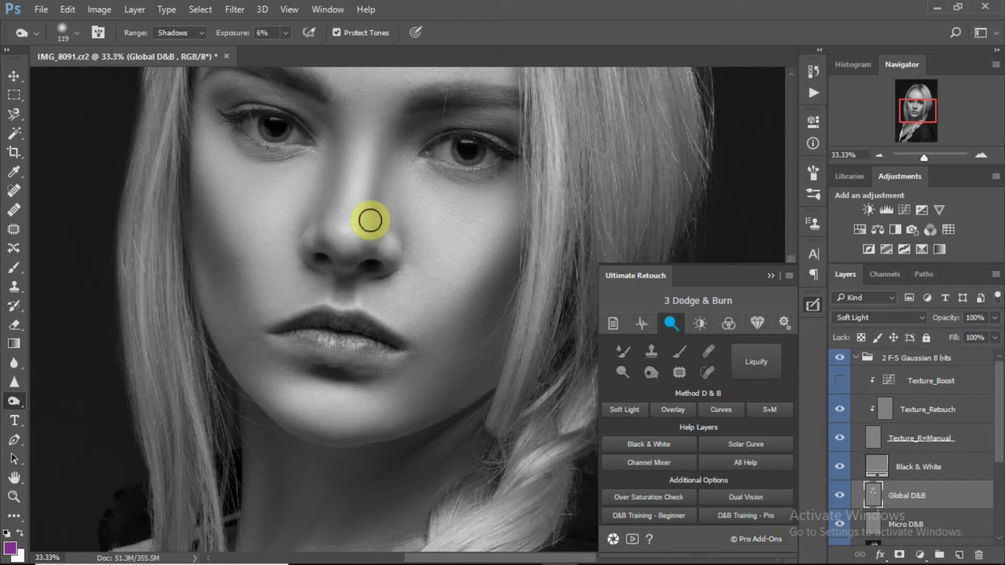
{"action": "left_click", "coordinate": [383, 154]}
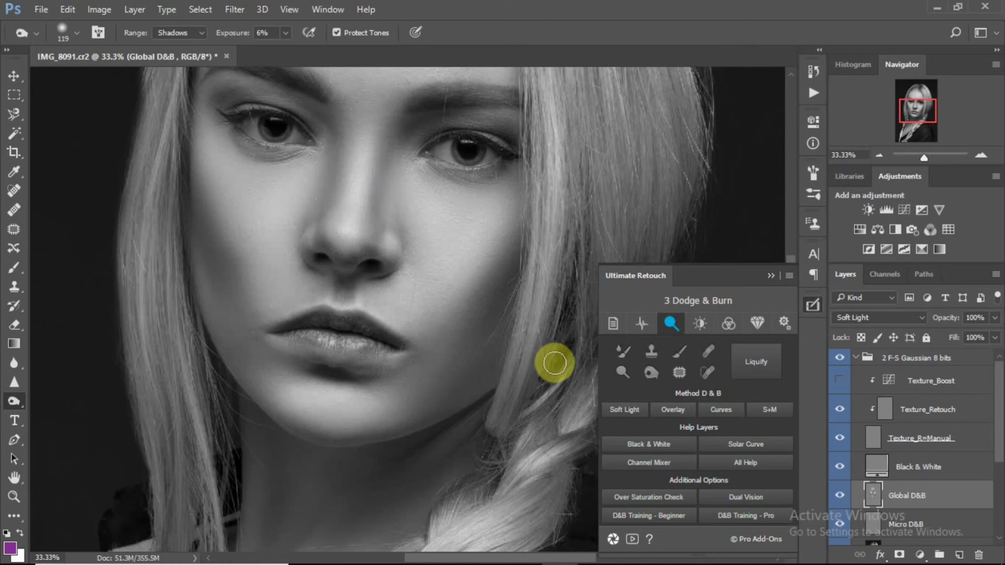
- Switch to the Dodge tool, reduce its brush to 94 px, and brighten the bridge of the nose and the adjacent facial highlights
{"action": "left_click", "coordinate": [627, 374]}
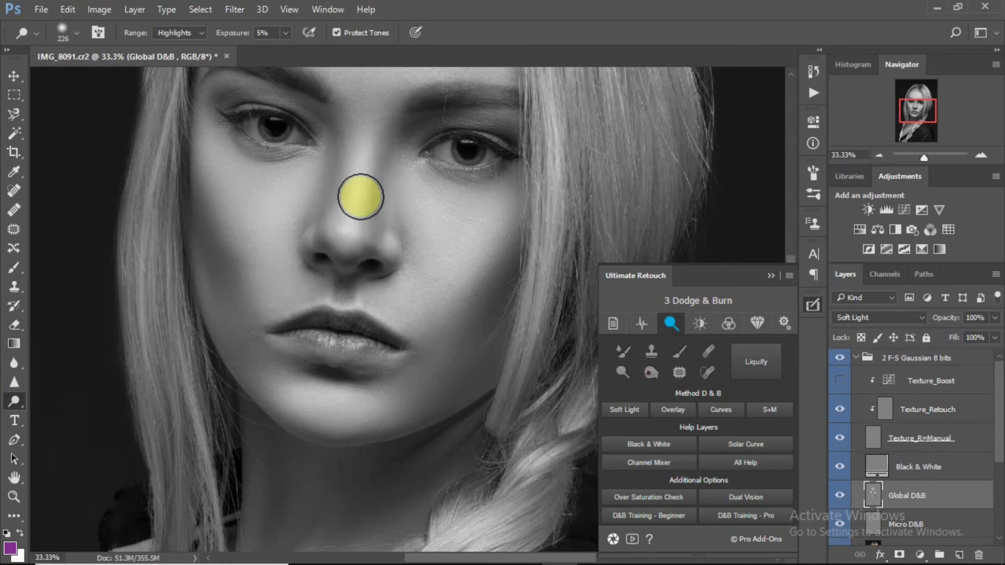
{"action": "mouse_move", "coordinate": [361, 197]}
{"action": "left_mouse_down"}
{"action": "mouse_move", "coordinate": [357, 114]}
{"action": "mouse_move", "coordinate": [346, 180]}
{"action": "mouse_move", "coordinate": [357, 114]}
{"action": "mouse_move", "coordinate": [381, 95]}
{"action": "mouse_move", "coordinate": [377, 127]}
{"action": "left_mouse_up"}
{"action": "left_click", "coordinate": [802, 187]}
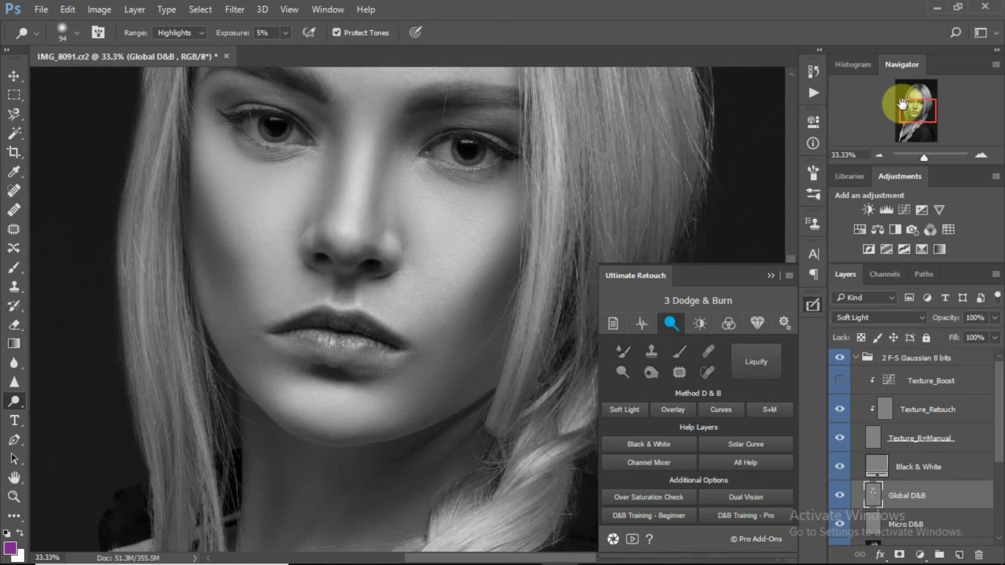
{"action": "left_click_drag", "start_coordinate": [903, 103], "coordinate": [903, 94]}
{"action": "mouse_move", "coordinate": [445, 293]}
{"action": "left_mouse_down"}
{"action": "mouse_move", "coordinate": [330, 271]}
{"action": "mouse_move", "coordinate": [329, 324]}
{"action": "mouse_move", "coordinate": [339, 285]}
{"action": "mouse_move", "coordinate": [361, 288]}
{"action": "mouse_move", "coordinate": [352, 321]}
{"action": "mouse_move", "coordinate": [340, 280]}
{"action": "mouse_move", "coordinate": [328, 377]}
{"action": "mouse_move", "coordinate": [341, 272]}
{"action": "mouse_move", "coordinate": [490, 398]}
{"action": "left_mouse_up"}
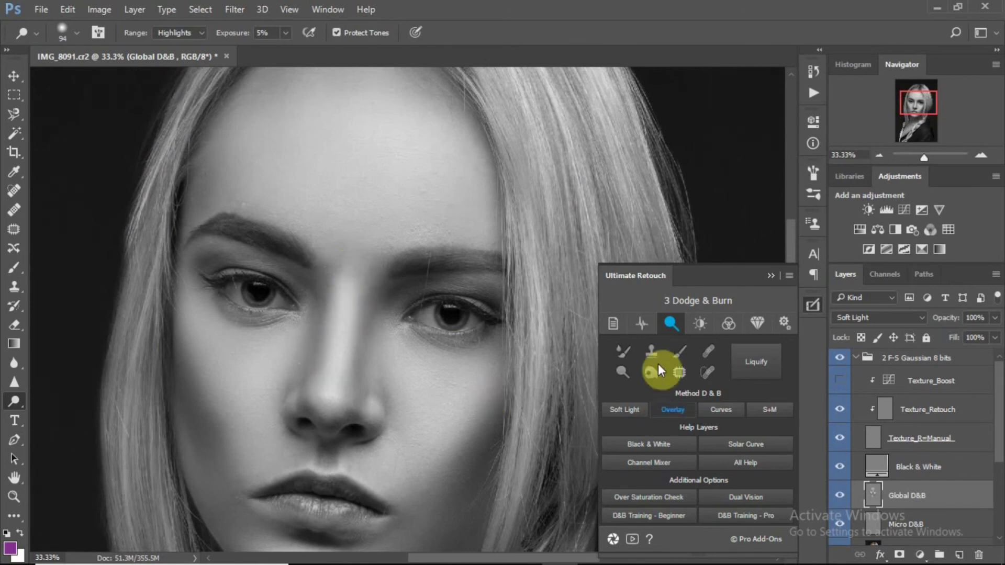
- Deepen the shadows along both sides of the upper nose with the 119 px Burn brush on the Global D&B layer
{"action": "left_click", "coordinate": [649, 376]}
{"action": "mouse_move", "coordinate": [378, 343]}
{"action": "left_mouse_down"}
{"action": "mouse_move", "coordinate": [336, 305]}
{"action": "mouse_move", "coordinate": [367, 295]}
{"action": "mouse_move", "coordinate": [346, 349]}
{"action": "mouse_move", "coordinate": [356, 315]}
{"action": "mouse_move", "coordinate": [348, 415]}
{"action": "mouse_move", "coordinate": [357, 367]}
{"action": "mouse_move", "coordinate": [340, 389]}
{"action": "mouse_move", "coordinate": [331, 331]}
{"action": "mouse_move", "coordinate": [306, 405]}
{"action": "mouse_move", "coordinate": [315, 327]}
{"action": "left_mouse_up"}
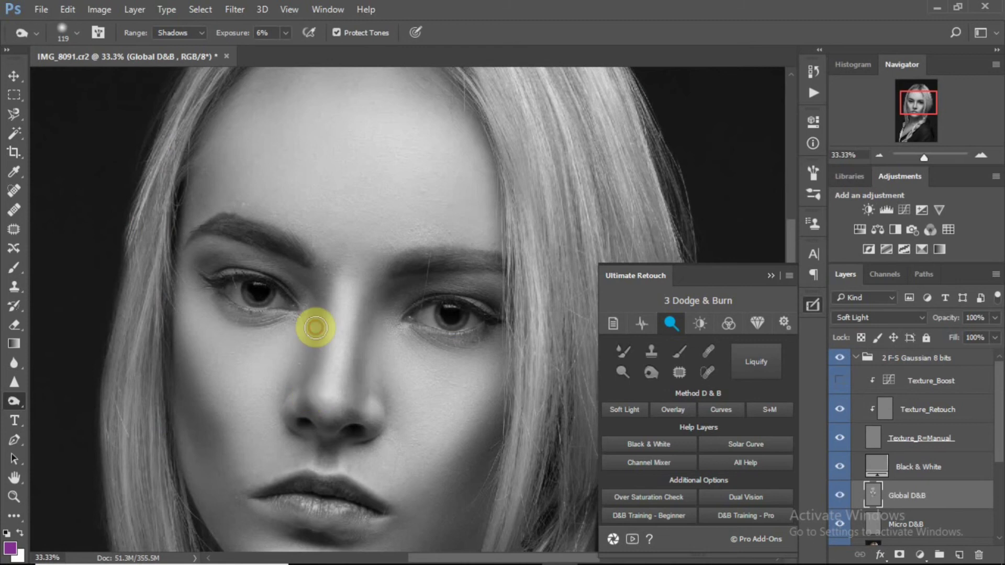
{"action": "key", "text": "ctrl+0"}
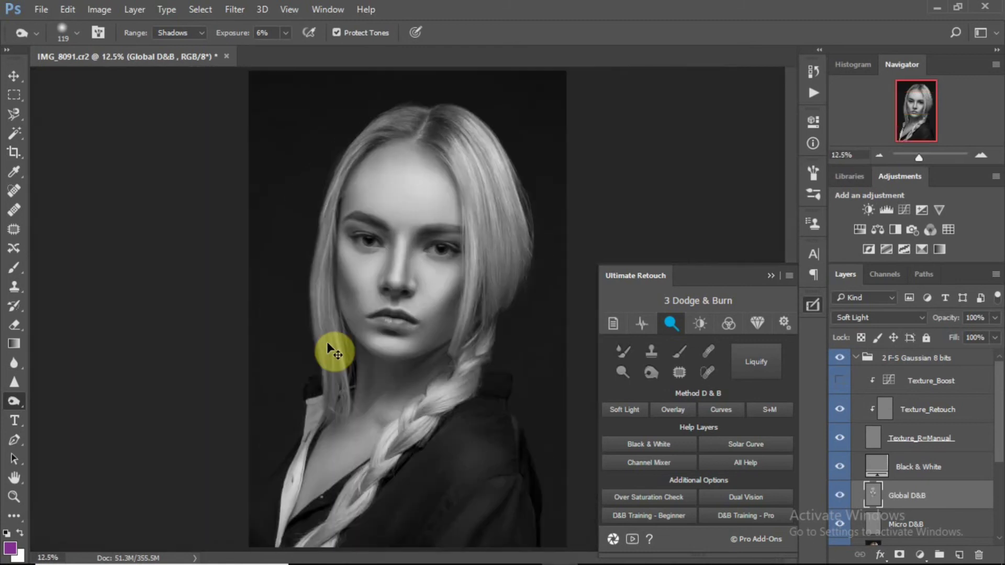
- Darken the side of the forehead along the hairline with the Burn tool, using a 359 px and then a 179 px brush
{"action": "left_click_drag", "start_coordinate": [347, 184], "coordinate": [360, 184]}
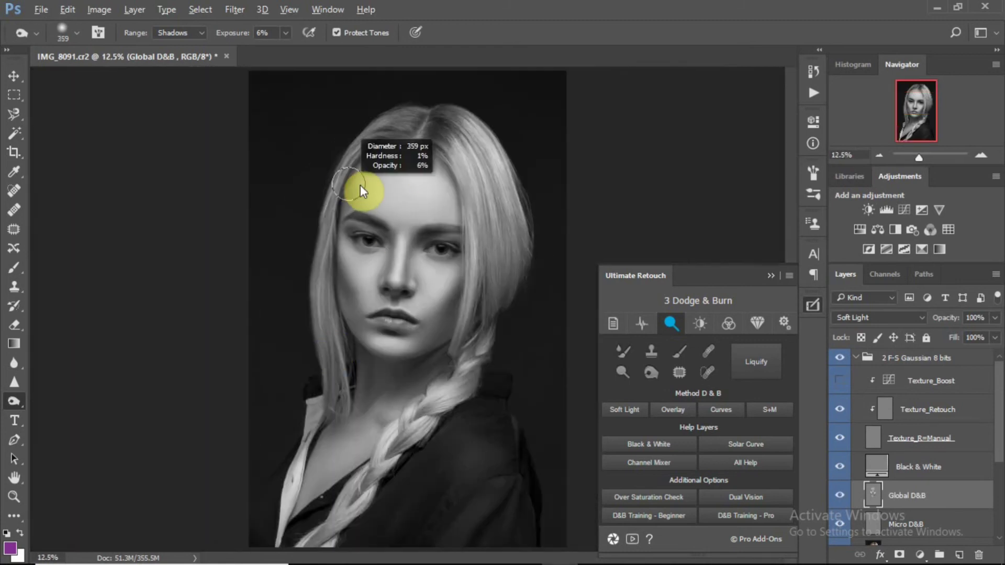
{"action": "key", "text": "ctrl+plus"}
{"action": "left_click", "coordinate": [349, 136]}
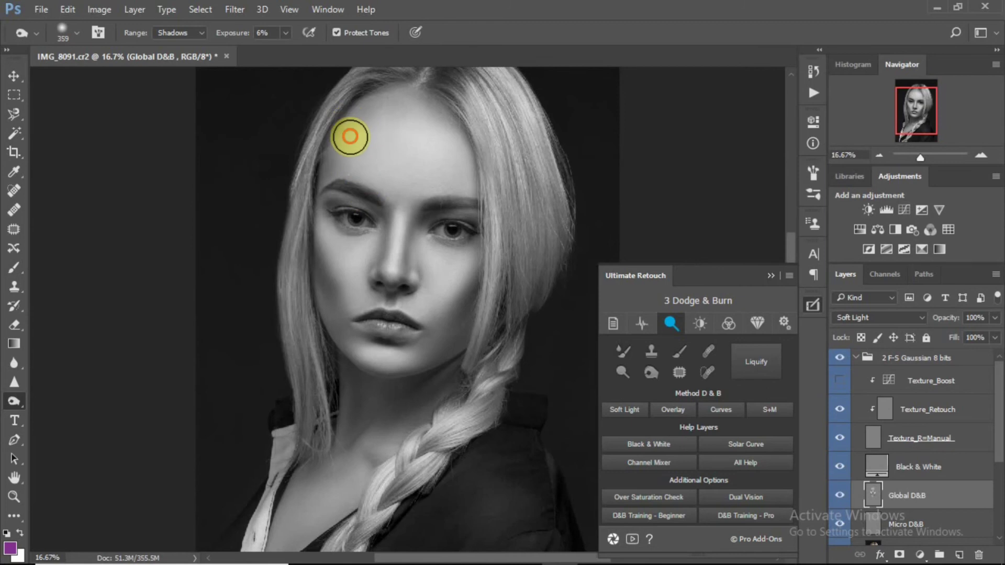
{"action": "left_click_drag", "start_coordinate": [338, 138], "coordinate": [346, 125]}
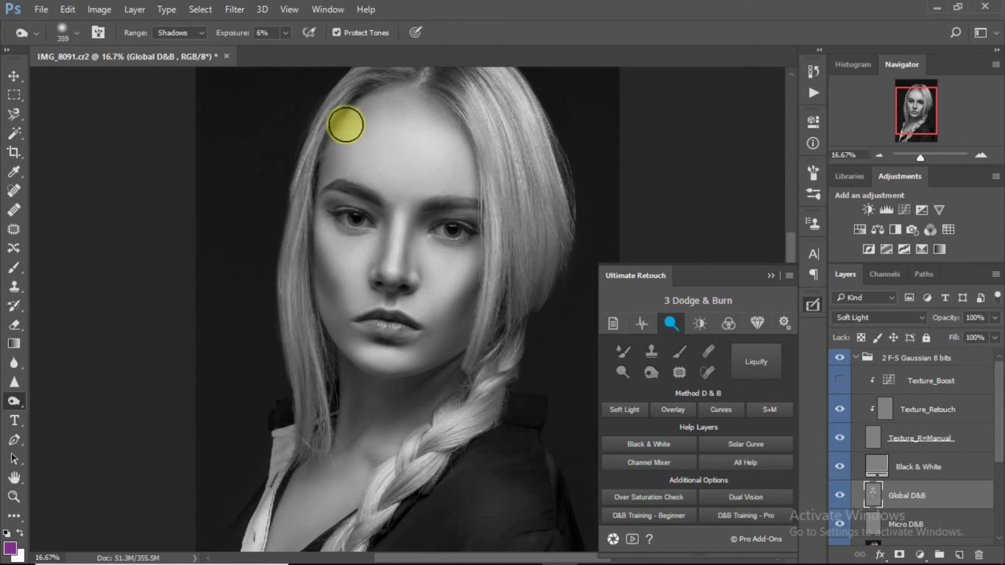
{"action": "right_click", "coordinate": [344, 124], "text": "alt"}
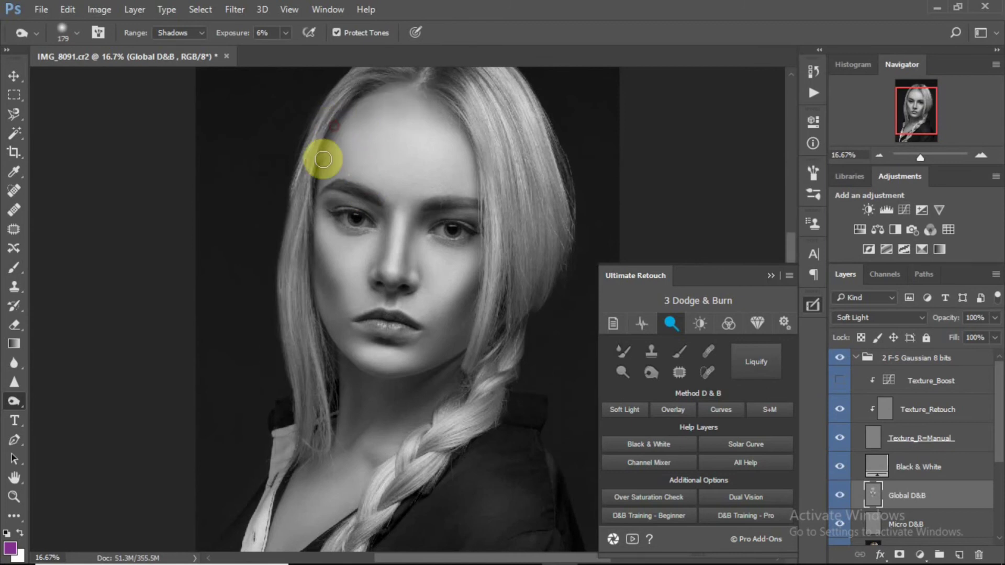
{"action": "left_click_drag", "start_coordinate": [345, 121], "coordinate": [343, 135]}
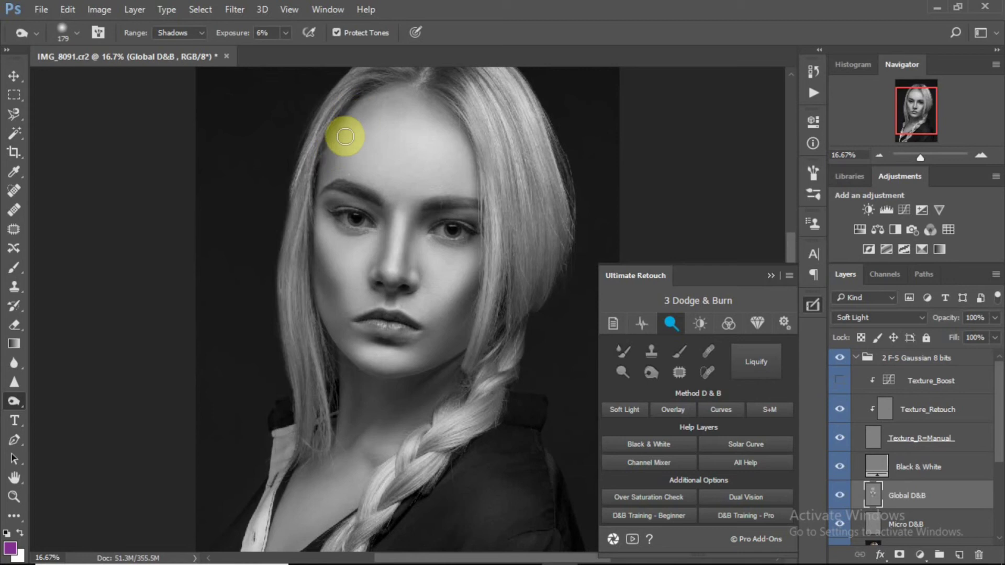
- Burn the upper forehead with a 239 px brush, then compare the face with and without the Global D&B layer
{"action": "right_click", "coordinate": [381, 107], "text": "alt"}
{"action": "mouse_move", "coordinate": [384, 108]}
{"action": "left_mouse_down"}
{"action": "mouse_move", "coordinate": [451, 121]}
{"action": "mouse_move", "coordinate": [470, 180]}
{"action": "mouse_move", "coordinate": [426, 71]}
{"action": "mouse_move", "coordinate": [433, 97]}
{"action": "mouse_move", "coordinate": [467, 134]}
{"action": "mouse_move", "coordinate": [452, 132]}
{"action": "mouse_move", "coordinate": [462, 174]}
{"action": "mouse_move", "coordinate": [439, 201]}
{"action": "mouse_move", "coordinate": [469, 157]}
{"action": "mouse_move", "coordinate": [435, 197]}
{"action": "mouse_move", "coordinate": [466, 177]}
{"action": "mouse_move", "coordinate": [441, 195]}
{"action": "mouse_move", "coordinate": [465, 153]}
{"action": "mouse_move", "coordinate": [451, 186]}
{"action": "mouse_move", "coordinate": [457, 157]}
{"action": "mouse_move", "coordinate": [461, 174]}
{"action": "mouse_move", "coordinate": [434, 102]}
{"action": "mouse_move", "coordinate": [420, 110]}
{"action": "mouse_move", "coordinate": [450, 153]}
{"action": "mouse_move", "coordinate": [455, 185]}
{"action": "mouse_move", "coordinate": [471, 184]}
{"action": "mouse_move", "coordinate": [439, 186]}
{"action": "mouse_move", "coordinate": [386, 167]}
{"action": "mouse_move", "coordinate": [351, 134]}
{"action": "mouse_move", "coordinate": [339, 170]}
{"action": "mouse_move", "coordinate": [351, 126]}
{"action": "mouse_move", "coordinate": [341, 149]}
{"action": "mouse_move", "coordinate": [342, 131]}
{"action": "mouse_move", "coordinate": [342, 163]}
{"action": "mouse_move", "coordinate": [363, 113]}
{"action": "mouse_move", "coordinate": [335, 103]}
{"action": "mouse_move", "coordinate": [383, 86]}
{"action": "mouse_move", "coordinate": [347, 105]}
{"action": "mouse_move", "coordinate": [337, 137]}
{"action": "mouse_move", "coordinate": [357, 116]}
{"action": "mouse_move", "coordinate": [354, 161]}
{"action": "left_mouse_up"}
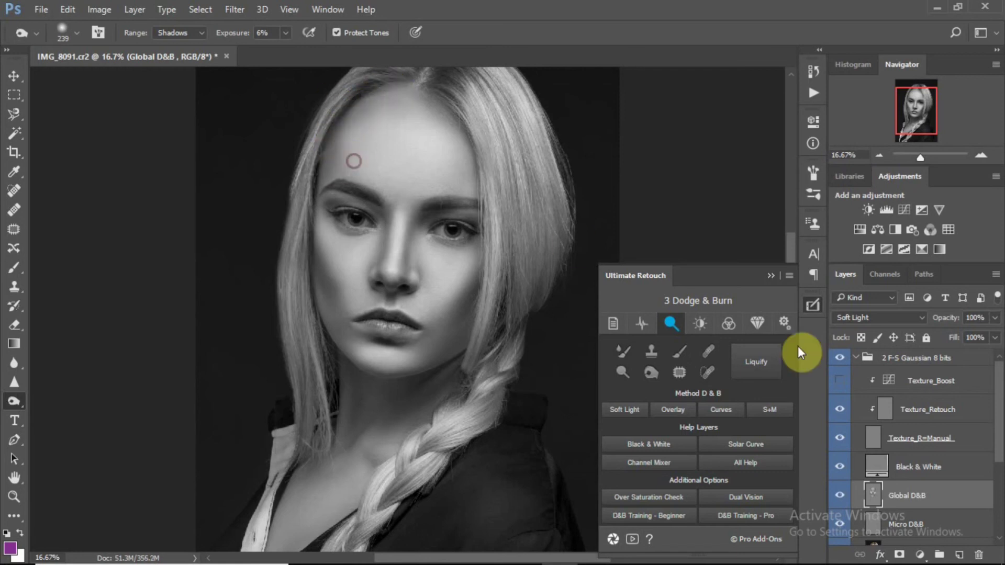
{"action": "left_click", "coordinate": [839, 497]}
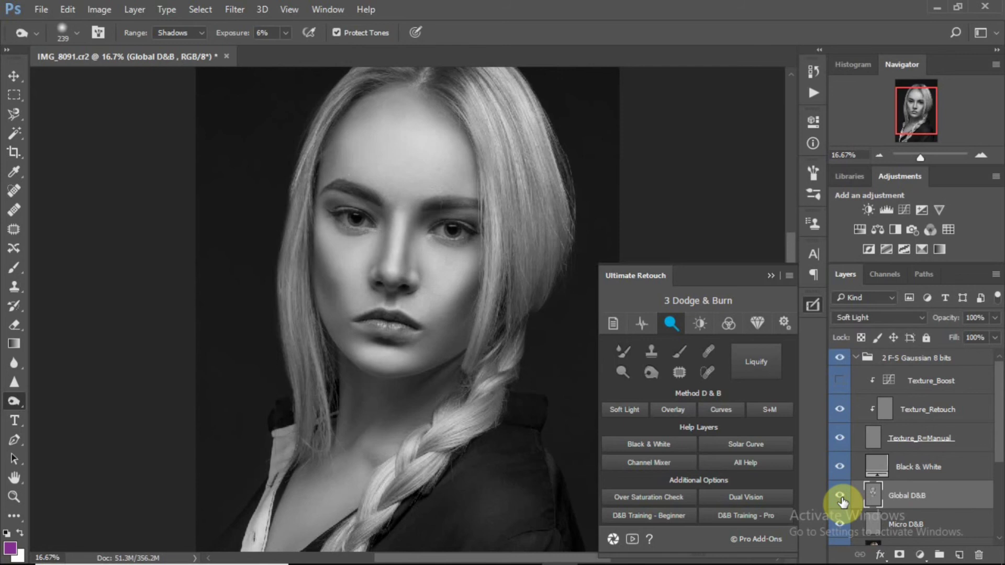
{"action": "left_click", "coordinate": [840, 496]}
{"action": "left_click", "coordinate": [840, 496]}
- Raise the Burn exposure to 9%, change its range to Midtones, and darken the outer areas of the forehead
{"action": "mouse_move", "coordinate": [331, 186]}
{"action": "left_mouse_down"}
{"action": "mouse_move", "coordinate": [348, 145]}
{"action": "mouse_move", "coordinate": [338, 119]}
{"action": "mouse_move", "coordinate": [356, 169]}
{"action": "mouse_move", "coordinate": [345, 142]}
{"action": "left_mouse_up"}
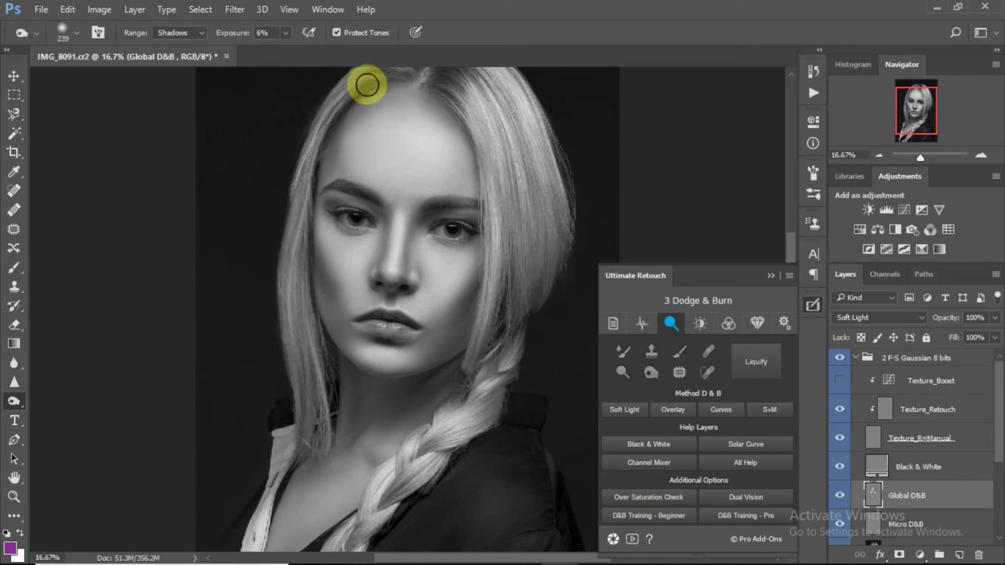
{"action": "left_click", "coordinate": [409, 94]}
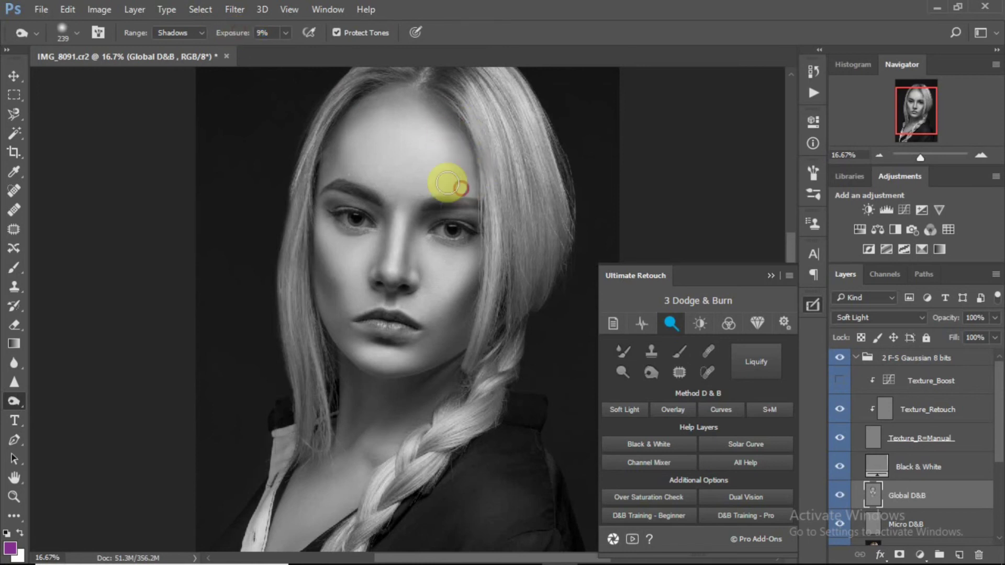
{"action": "left_click", "coordinate": [191, 33]}
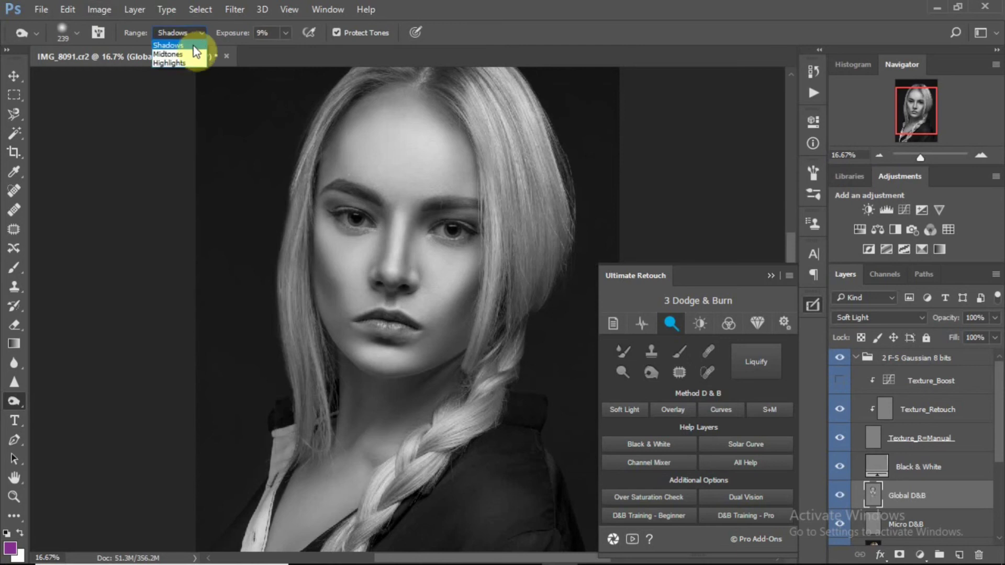
{"action": "left_click", "coordinate": [173, 54]}
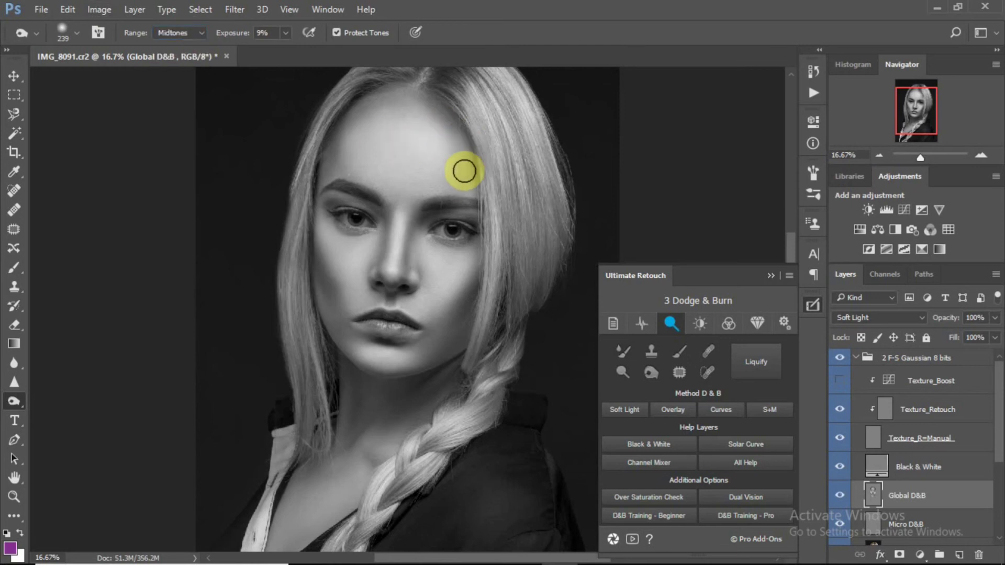
{"action": "mouse_move", "coordinate": [465, 170]}
{"action": "left_mouse_down"}
{"action": "mouse_move", "coordinate": [452, 103]}
{"action": "mouse_move", "coordinate": [462, 164]}
{"action": "mouse_move", "coordinate": [461, 137]}
{"action": "mouse_move", "coordinate": [398, 82]}
{"action": "mouse_move", "coordinate": [385, 95]}
{"action": "mouse_move", "coordinate": [409, 107]}
{"action": "mouse_move", "coordinate": [394, 108]}
{"action": "mouse_move", "coordinate": [427, 109]}
{"action": "mouse_move", "coordinate": [351, 98]}
{"action": "mouse_move", "coordinate": [393, 80]}
{"action": "mouse_move", "coordinate": [355, 99]}
{"action": "mouse_move", "coordinate": [333, 157]}
{"action": "mouse_move", "coordinate": [354, 116]}
{"action": "mouse_move", "coordinate": [343, 144]}
{"action": "mouse_move", "coordinate": [377, 111]}
{"action": "mouse_move", "coordinate": [343, 131]}
{"action": "mouse_move", "coordinate": [398, 109]}
{"action": "mouse_move", "coordinate": [364, 110]}
{"action": "mouse_move", "coordinate": [422, 112]}
{"action": "mouse_move", "coordinate": [470, 143]}
{"action": "mouse_move", "coordinate": [479, 156]}
{"action": "mouse_move", "coordinate": [461, 180]}
{"action": "mouse_move", "coordinate": [478, 162]}
{"action": "mouse_move", "coordinate": [466, 179]}
{"action": "mouse_move", "coordinate": [405, 104]}
{"action": "mouse_move", "coordinate": [367, 129]}
{"action": "mouse_move", "coordinate": [368, 113]}
{"action": "mouse_move", "coordinate": [382, 117]}
{"action": "mouse_move", "coordinate": [366, 141]}
{"action": "mouse_move", "coordinate": [388, 88]}
{"action": "mouse_move", "coordinate": [363, 167]}
{"action": "mouse_move", "coordinate": [367, 119]}
{"action": "mouse_move", "coordinate": [352, 164]}
{"action": "mouse_move", "coordinate": [350, 120]}
{"action": "mouse_move", "coordinate": [340, 172]}
{"action": "mouse_move", "coordinate": [345, 122]}
{"action": "mouse_move", "coordinate": [341, 167]}
{"action": "mouse_move", "coordinate": [364, 134]}
{"action": "mouse_move", "coordinate": [349, 168]}
{"action": "mouse_move", "coordinate": [348, 116]}
{"action": "mouse_move", "coordinate": [337, 172]}
{"action": "mouse_move", "coordinate": [356, 118]}
{"action": "mouse_move", "coordinate": [346, 167]}
{"action": "mouse_move", "coordinate": [393, 84]}
{"action": "mouse_move", "coordinate": [375, 115]}
{"action": "mouse_move", "coordinate": [420, 116]}
{"action": "mouse_move", "coordinate": [395, 104]}
{"action": "mouse_move", "coordinate": [446, 133]}
{"action": "mouse_move", "coordinate": [440, 119]}
{"action": "mouse_move", "coordinate": [463, 184]}
{"action": "mouse_move", "coordinate": [343, 126]}
{"action": "mouse_move", "coordinate": [340, 171]}
{"action": "left_mouse_up"}
- Return the Burn range to Shadows, reduce the brush to 119 px, and deepen the forehead edges along the hairline
{"action": "key", "text": "ctrl+plus"}
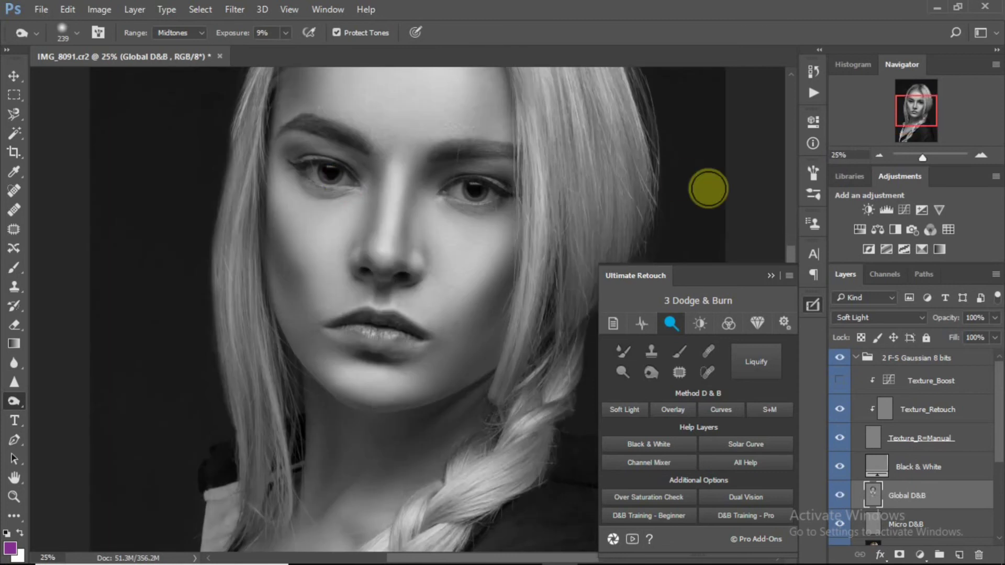
{"action": "left_click_drag", "start_coordinate": [915, 119], "coordinate": [916, 109]}
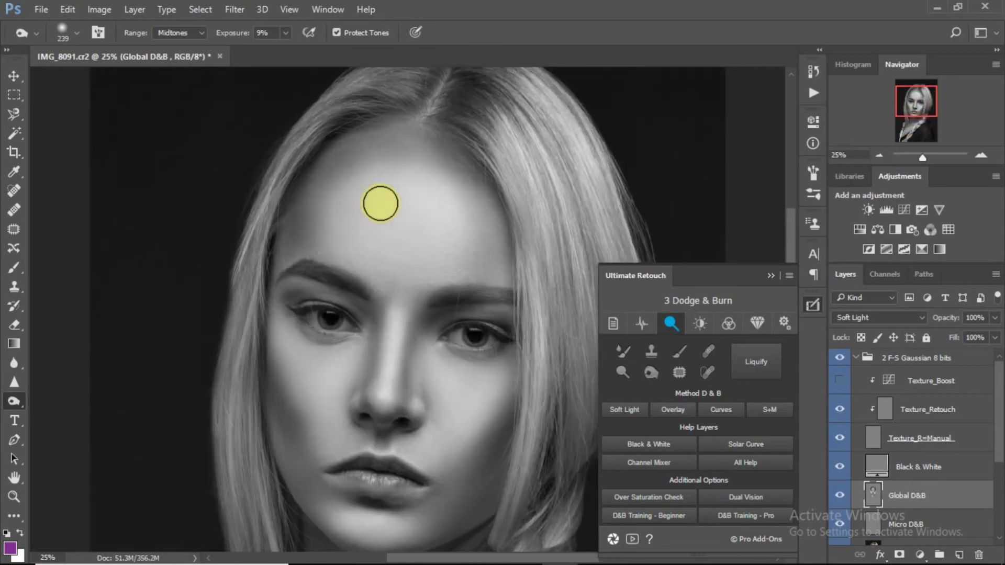
{"action": "left_click", "coordinate": [196, 33]}
{"action": "left_click", "coordinate": [188, 41]}
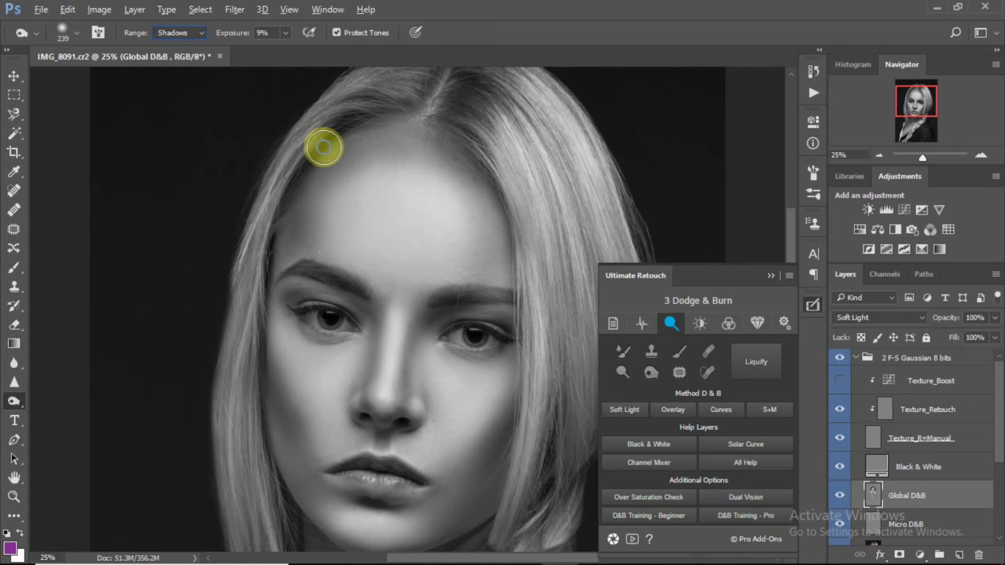
{"action": "left_click_drag", "start_coordinate": [324, 148], "coordinate": [315, 154]}
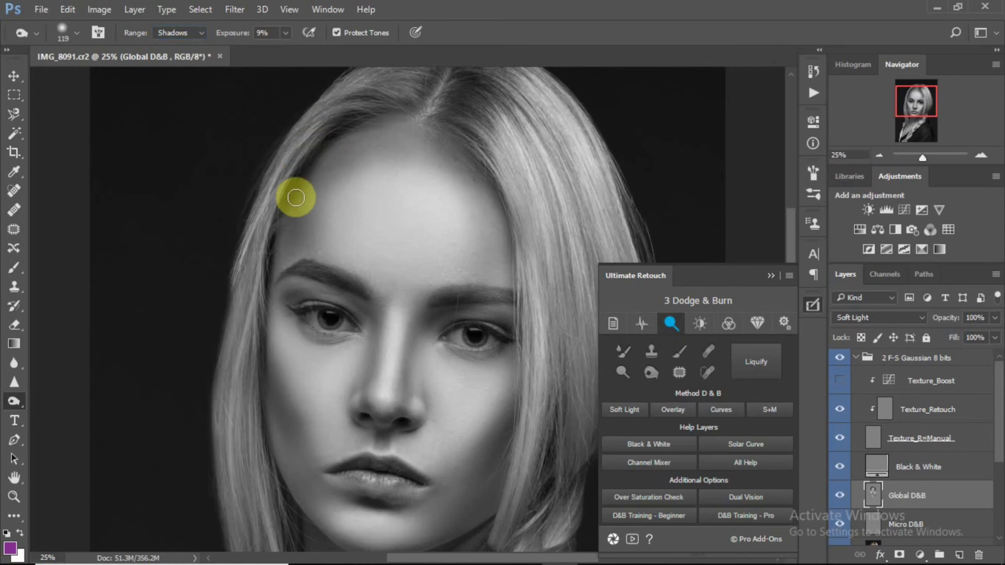
{"action": "mouse_move", "coordinate": [295, 197]}
{"action": "left_mouse_down"}
{"action": "mouse_move", "coordinate": [341, 130]}
{"action": "mouse_move", "coordinate": [356, 128]}
{"action": "mouse_move", "coordinate": [330, 135]}
{"action": "mouse_move", "coordinate": [410, 124]}
{"action": "mouse_move", "coordinate": [361, 125]}
{"action": "mouse_move", "coordinate": [396, 124]}
{"action": "mouse_move", "coordinate": [309, 158]}
{"action": "mouse_move", "coordinate": [317, 167]}
{"action": "mouse_move", "coordinate": [321, 150]}
{"action": "mouse_move", "coordinate": [293, 203]}
{"action": "mouse_move", "coordinate": [329, 143]}
{"action": "mouse_move", "coordinate": [313, 179]}
{"action": "mouse_move", "coordinate": [285, 200]}
{"action": "mouse_move", "coordinate": [413, 156]}
{"action": "mouse_move", "coordinate": [460, 157]}
{"action": "mouse_move", "coordinate": [368, 112]}
{"action": "mouse_move", "coordinate": [386, 128]}
{"action": "mouse_move", "coordinate": [477, 153]}
{"action": "mouse_move", "coordinate": [451, 165]}
{"action": "mouse_move", "coordinate": [488, 188]}
{"action": "mouse_move", "coordinate": [490, 229]}
{"action": "mouse_move", "coordinate": [505, 227]}
{"action": "mouse_move", "coordinate": [512, 267]}
{"action": "mouse_move", "coordinate": [515, 215]}
{"action": "mouse_move", "coordinate": [509, 256]}
{"action": "mouse_move", "coordinate": [495, 193]}
{"action": "mouse_move", "coordinate": [471, 175]}
{"action": "mouse_move", "coordinate": [493, 217]}
{"action": "mouse_move", "coordinate": [494, 184]}
{"action": "mouse_move", "coordinate": [493, 234]}
{"action": "mouse_move", "coordinate": [509, 212]}
{"action": "left_mouse_up"}
{"action": "left_click_drag", "start_coordinate": [309, 180], "coordinate": [335, 194]}
- Switch to the Dodge tool and brighten the forehead highlights with a 254 px and then a 158 px brush
{"action": "left_click", "coordinate": [655, 304]}
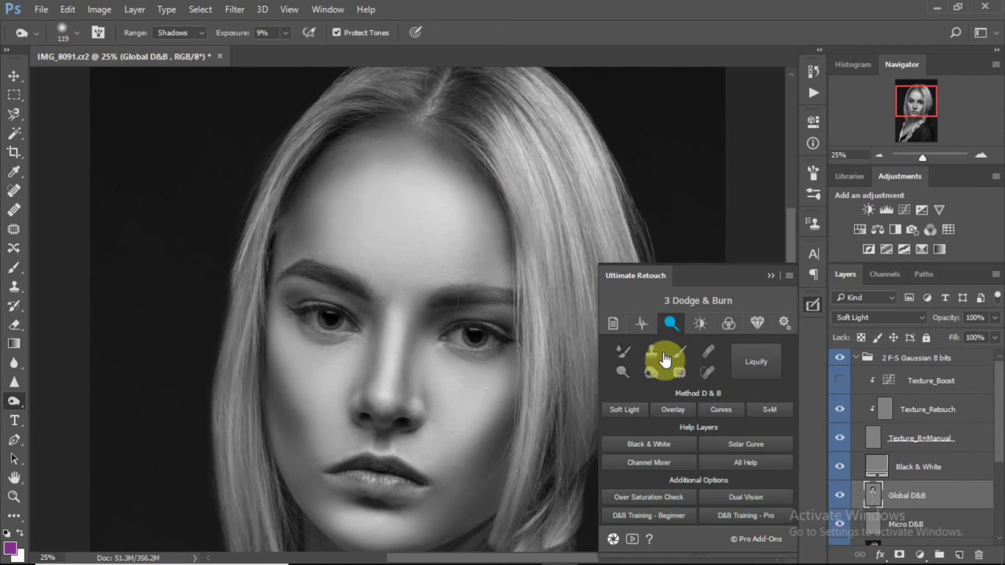
{"action": "left_click", "coordinate": [632, 374]}
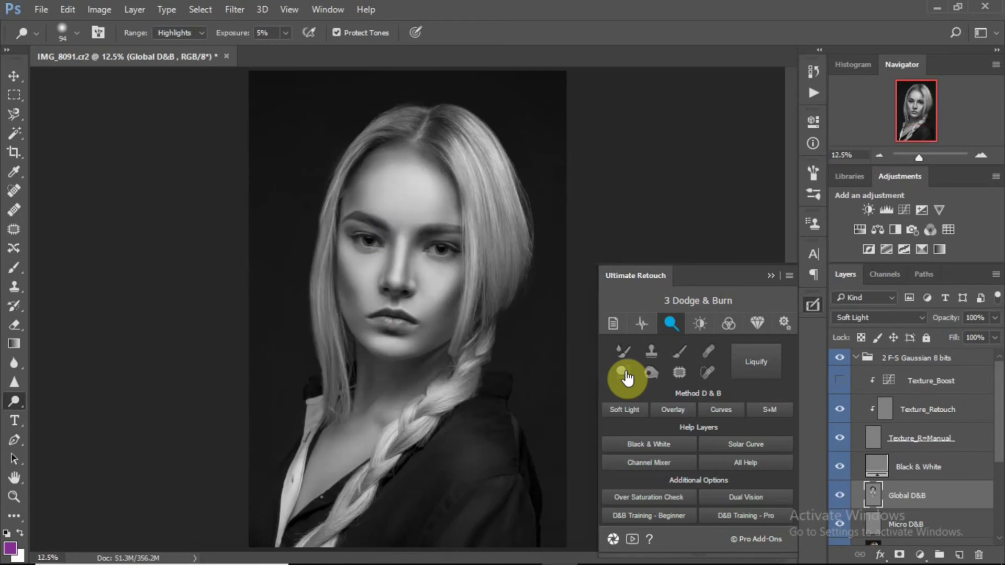
{"action": "left_click_drag", "start_coordinate": [429, 210], "coordinate": [436, 210]}
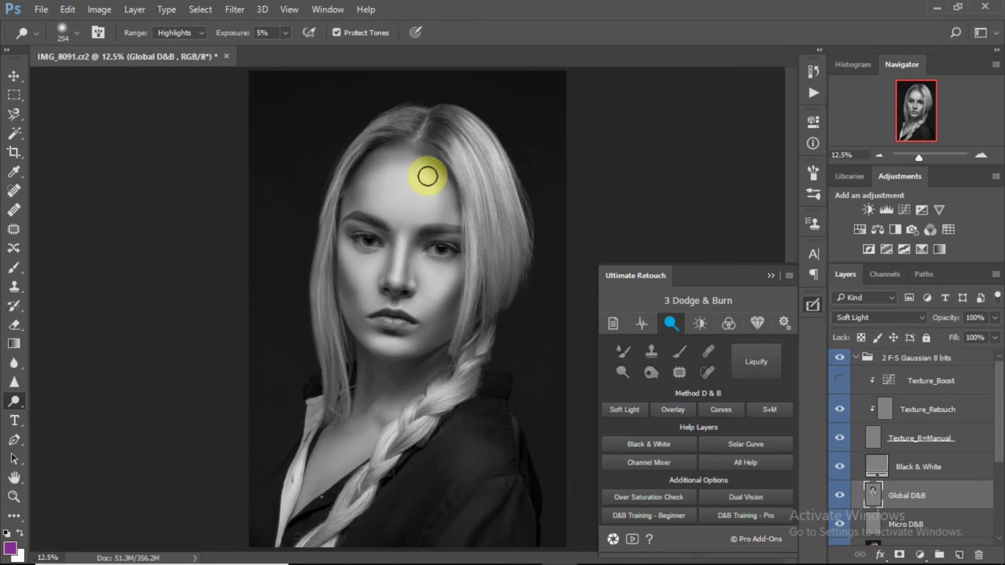
{"action": "left_click_drag", "start_coordinate": [439, 187], "coordinate": [435, 187]}
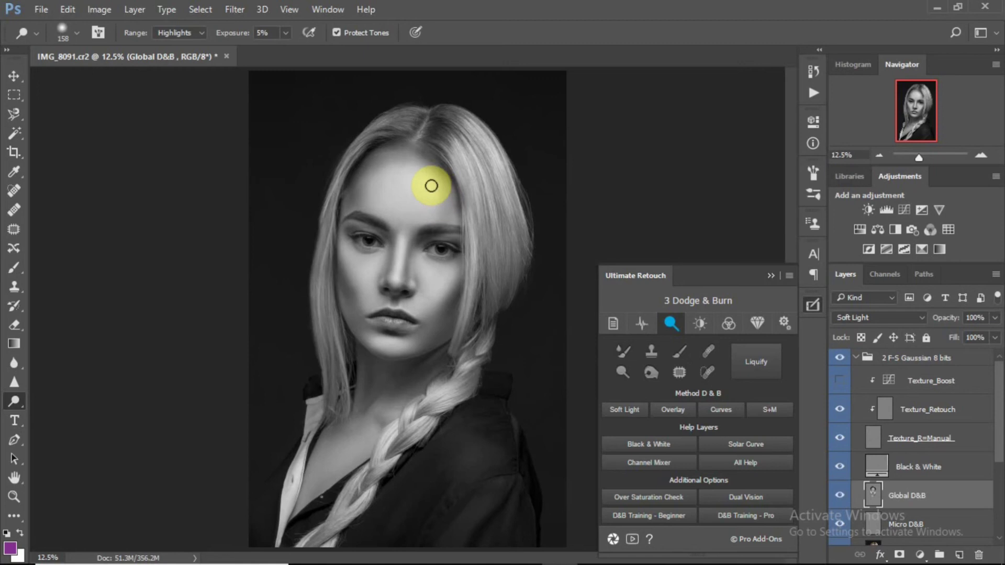
- Burn the jawline and neck shadows with 263 px and 215 px brushes, then compare the result with Global D&B hidden
{"action": "left_click", "coordinate": [651, 372]}
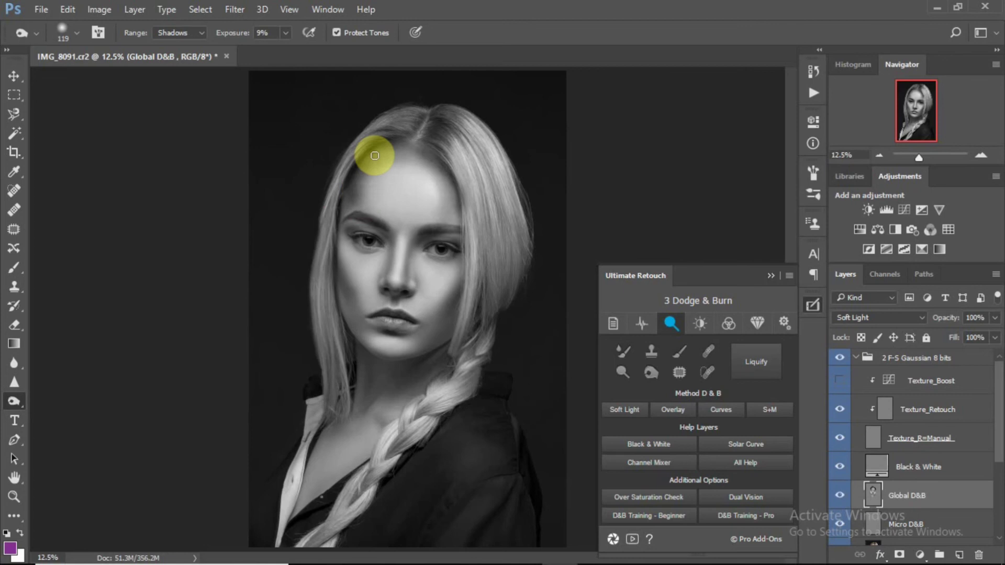
{"action": "right_click", "coordinate": [446, 319], "text": "alt"}
{"action": "left_click_drag", "start_coordinate": [447, 320], "coordinate": [454, 321]}
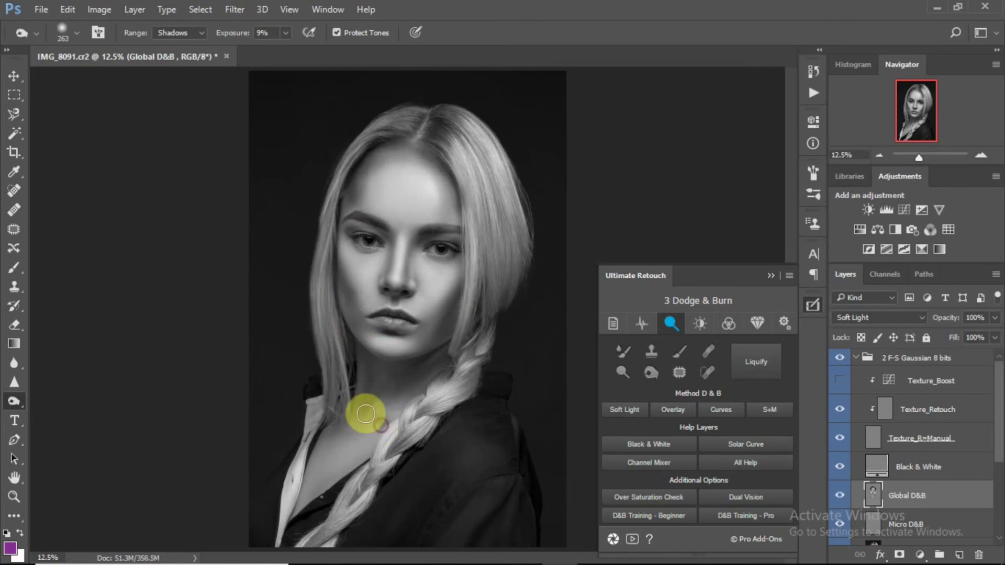
{"action": "right_click", "coordinate": [363, 381]}
{"action": "right_click", "coordinate": [363, 381], "text": "alt"}
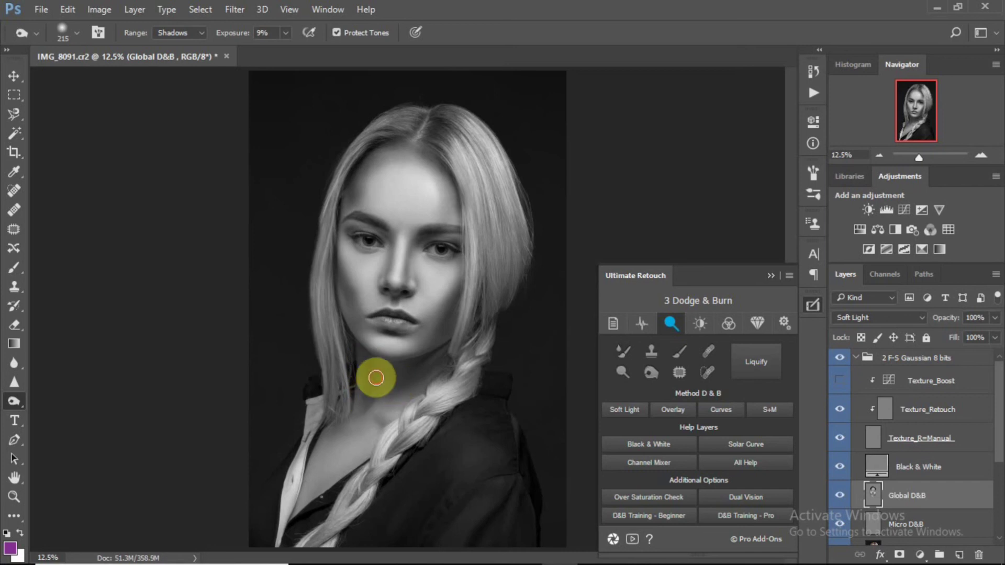
{"action": "left_click", "coordinate": [841, 496]}
{"action": "left_click", "coordinate": [840, 496]}
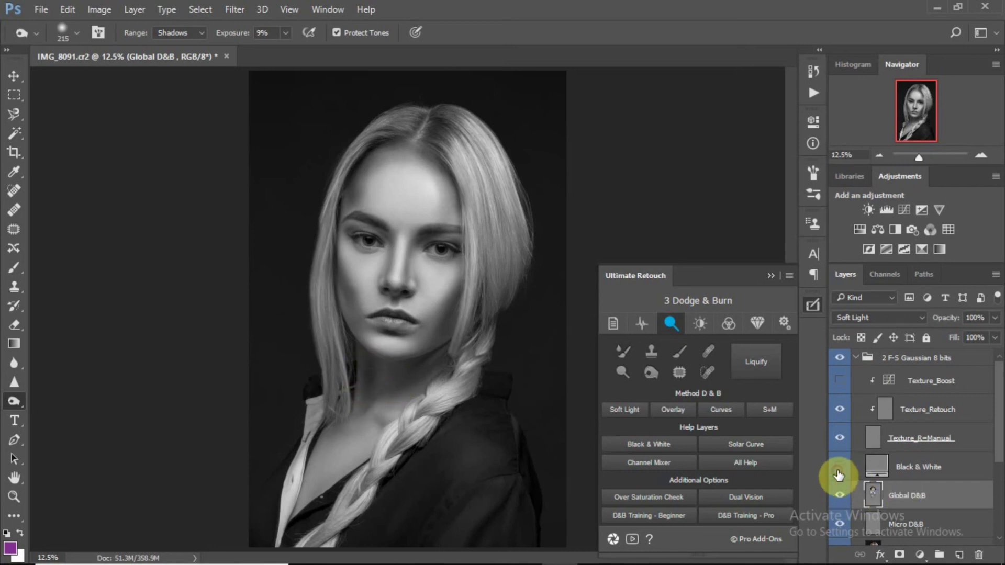
- Hide the Black & White help layer and lower the Global D&B layer's opacity to 95%
{"action": "left_click", "coordinate": [839, 470]}
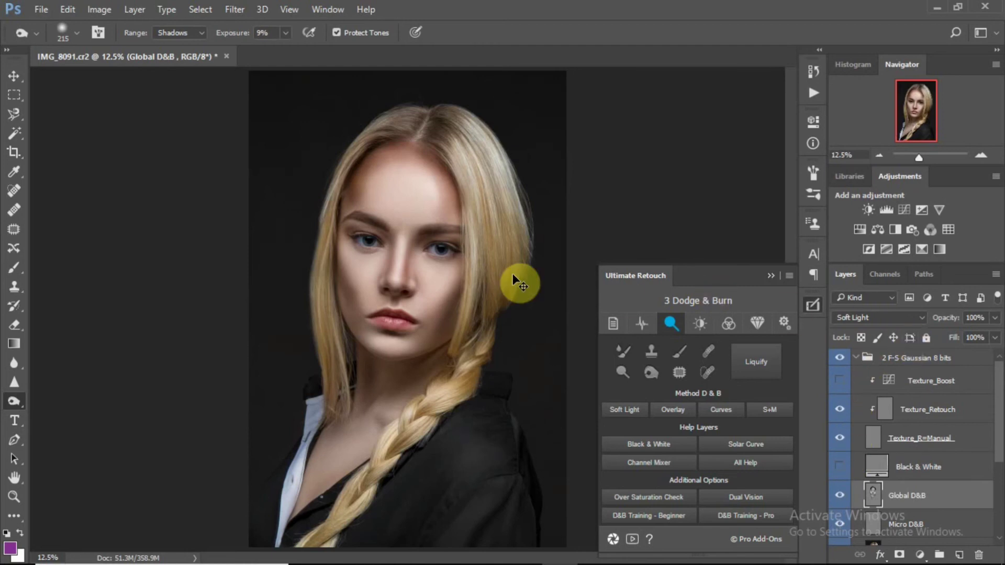
{"action": "key", "text": "ctrl+minus"}
{"action": "key", "text": "ctrl+plus"}
{"action": "key", "text": "ctrl+plus"}
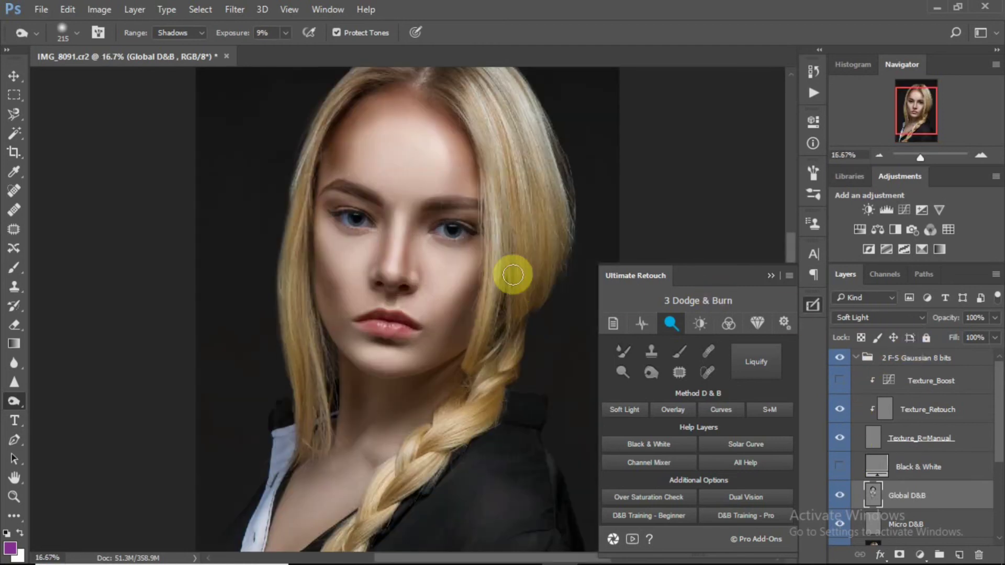
{"action": "left_click_drag", "start_coordinate": [790, 249], "coordinate": [797, 234]}
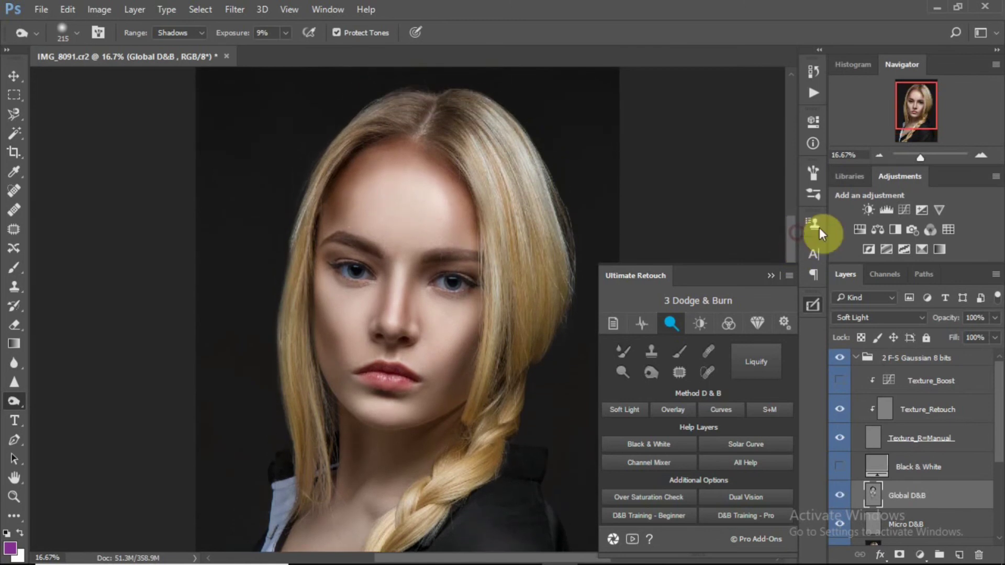
{"action": "left_click", "coordinate": [950, 318]}
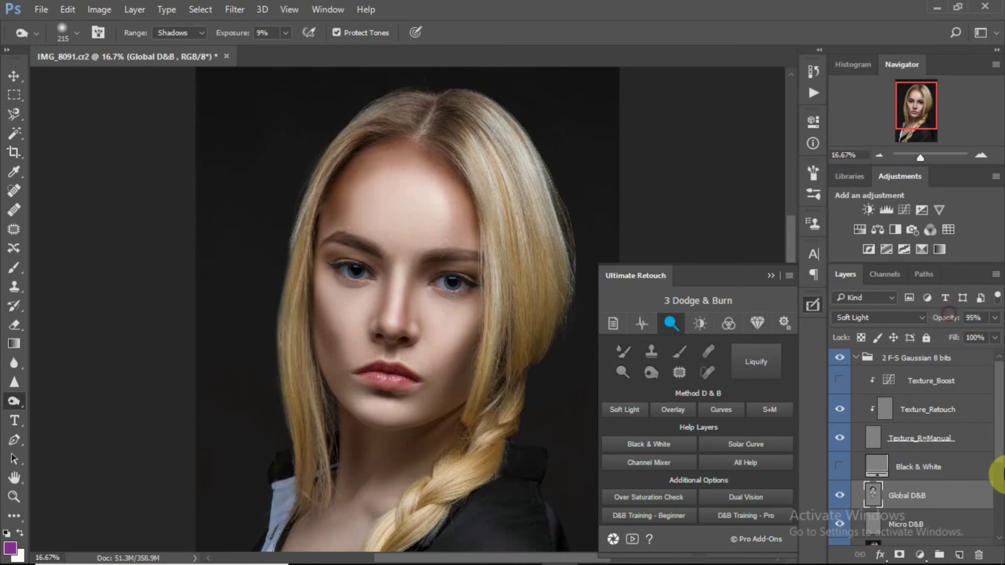
- Collapse the 2 F-S Gaussian 8 bits group and merge it into a single layer
{"action": "left_click", "coordinate": [856, 360]}
{"action": "left_click", "coordinate": [855, 358]}
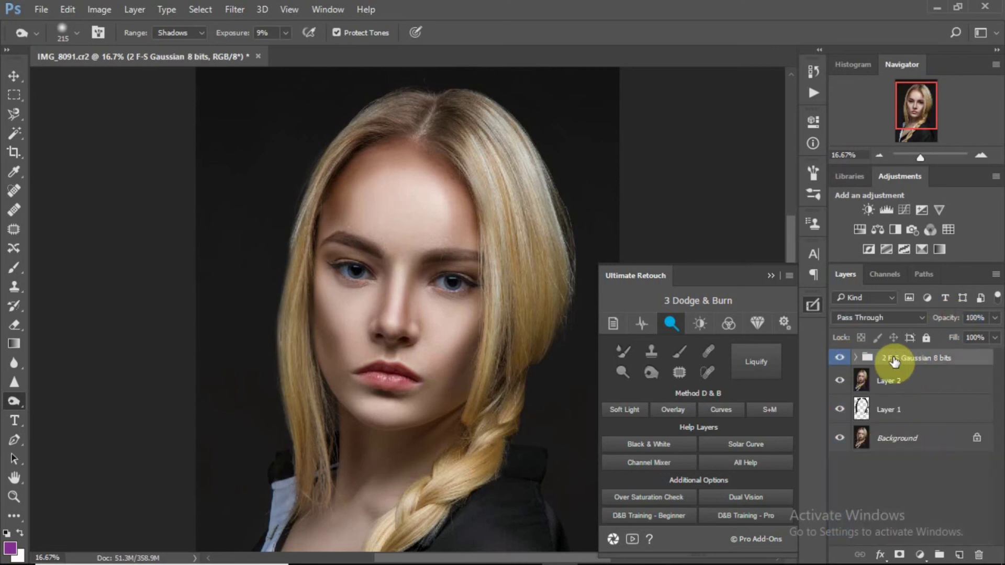
{"action": "key", "text": "ctrl+e"}
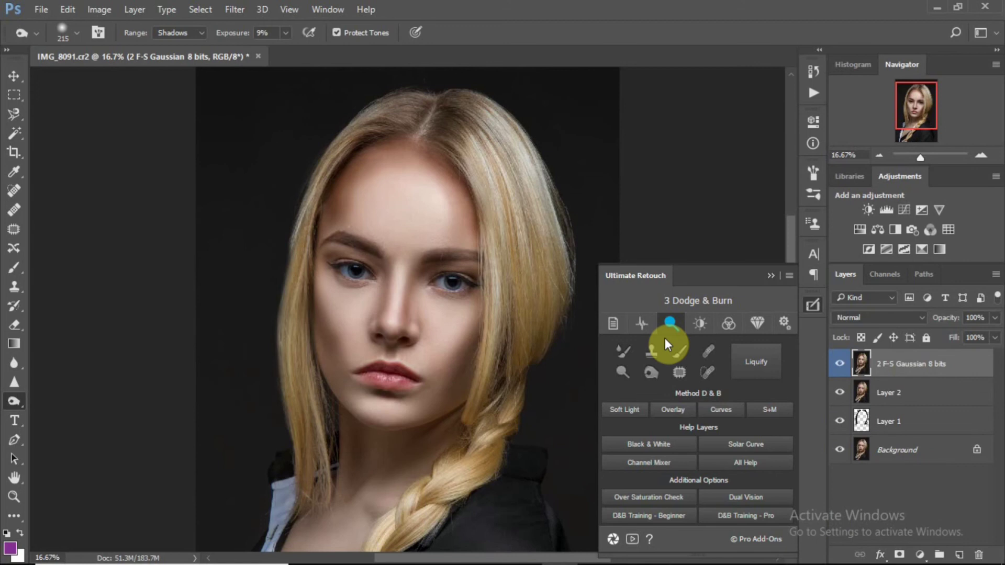
- Run the 3 F-S Gauss | Surface frequency separation and apply a 4.4-pixel Gaussian Blur to the Low layer
{"action": "left_click", "coordinate": [647, 330]}
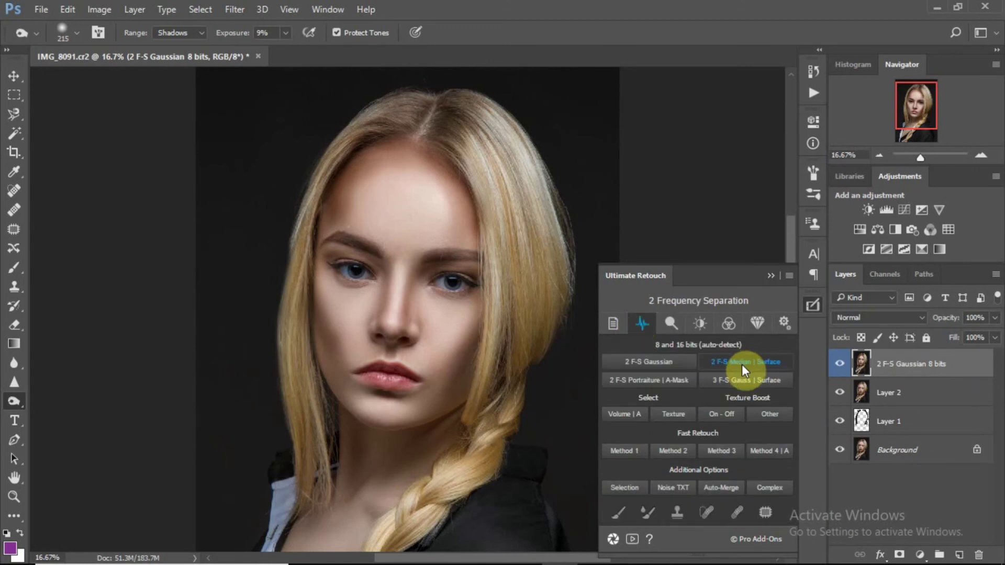
{"action": "left_click", "coordinate": [746, 380]}
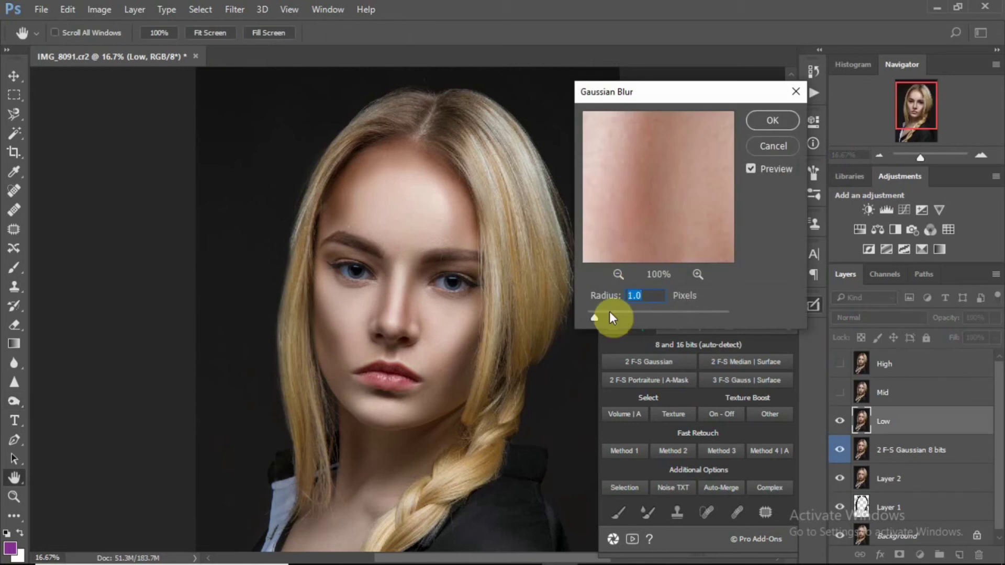
{"action": "left_click", "coordinate": [394, 233]}
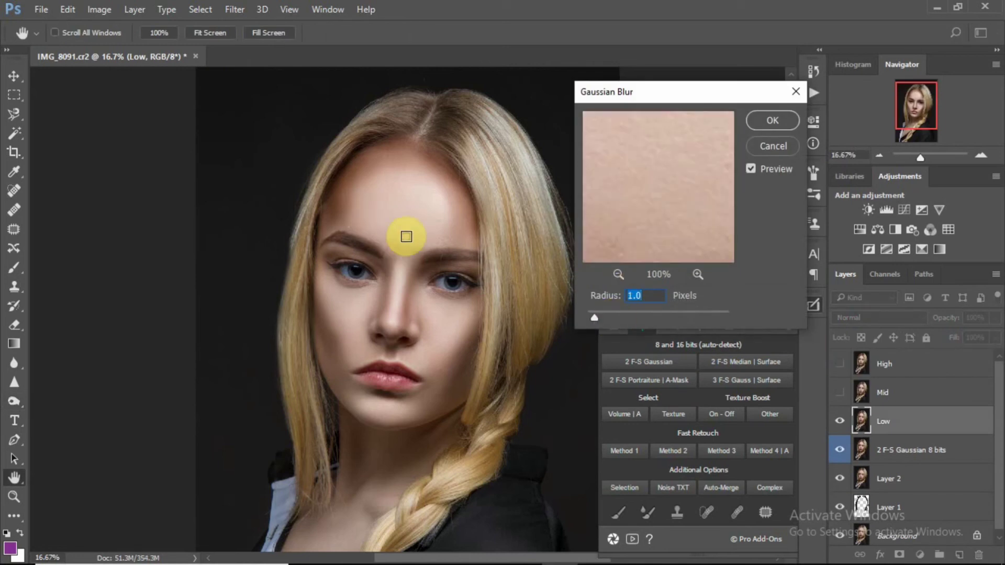
{"action": "left_click", "coordinate": [605, 313]}
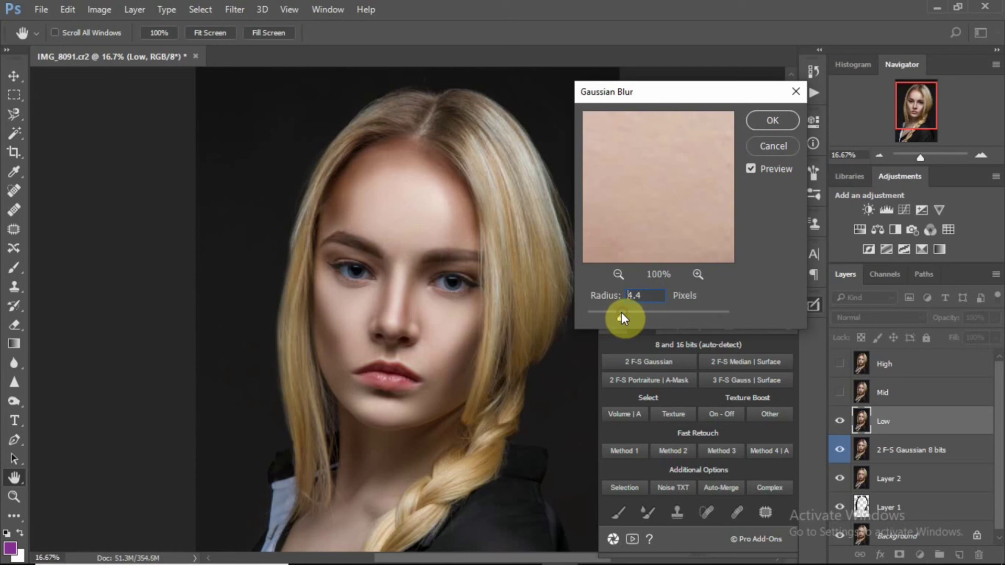
{"action": "left_click", "coordinate": [771, 120]}
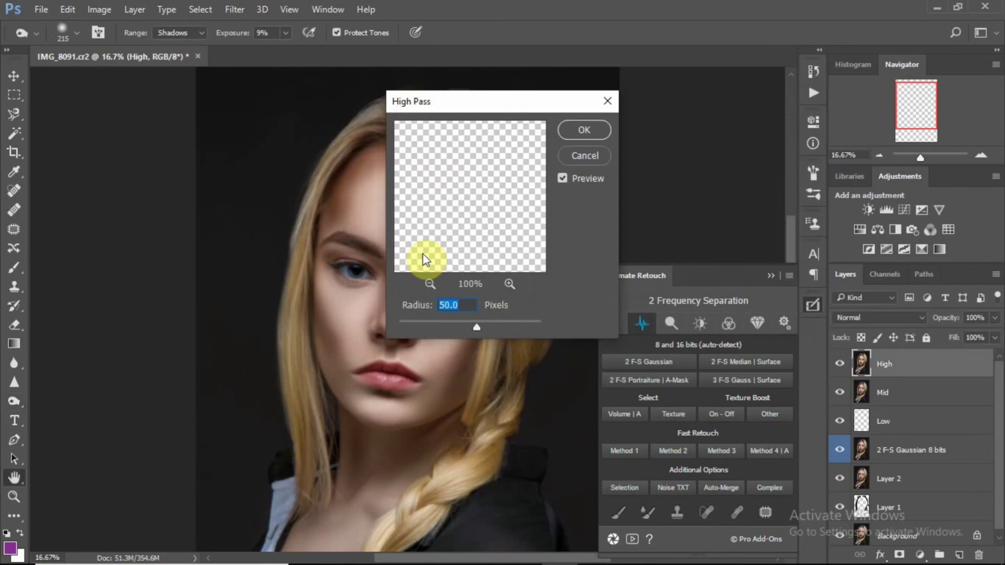
- Apply a High Pass filter with a 7.8-pixel radius to the High layer to complete the three-layer frequency separation
{"action": "left_click_drag", "start_coordinate": [436, 322], "coordinate": [427, 325]}
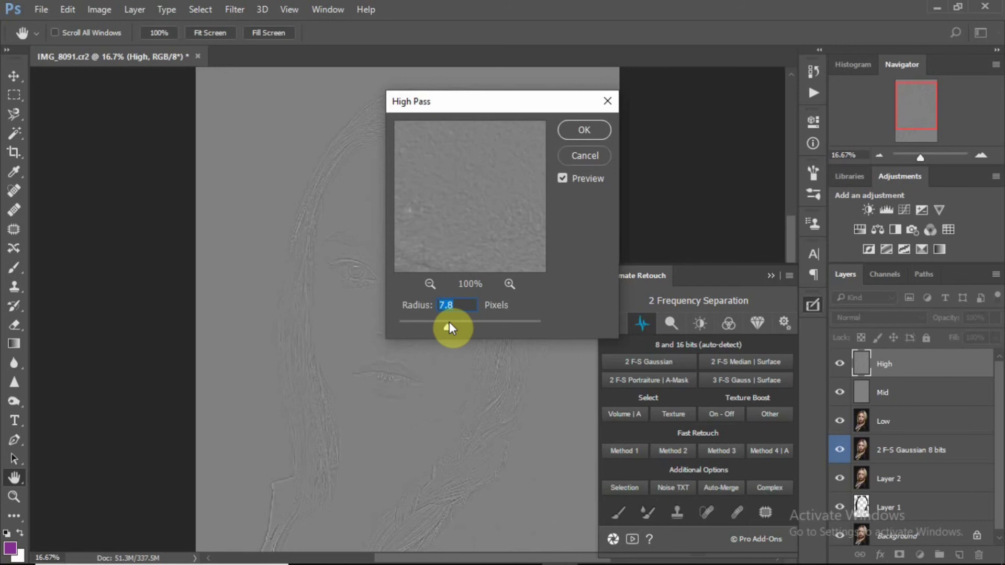
{"action": "left_click", "coordinate": [571, 128]}
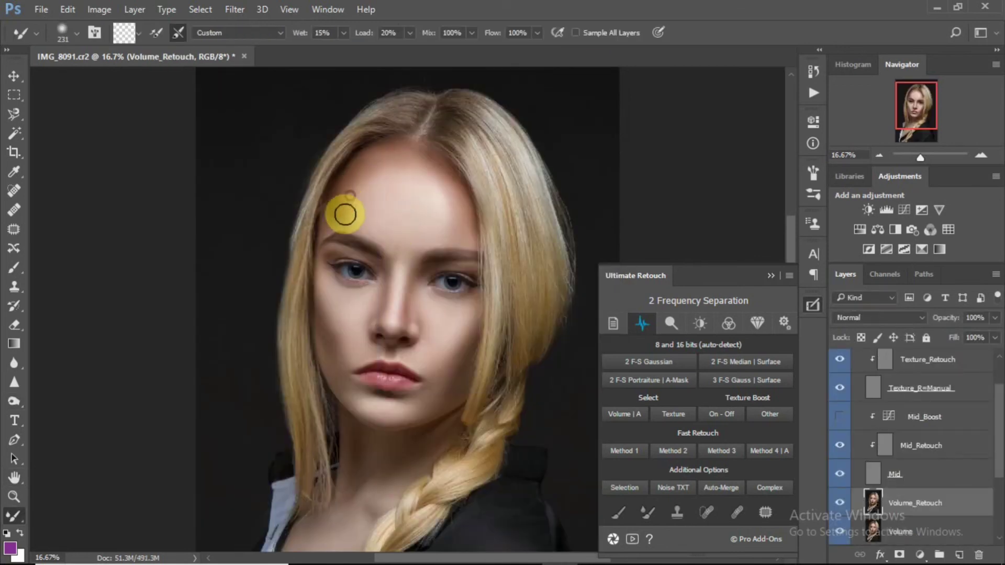
- Smooth the forehead and cheek tones on the Volume_Retouch layer with the Mixer Brush at 231 px and 291 px
{"action": "mouse_move", "coordinate": [344, 196]}
{"action": "left_mouse_down"}
{"action": "mouse_move", "coordinate": [332, 224]}
{"action": "mouse_move", "coordinate": [339, 183]}
{"action": "mouse_move", "coordinate": [359, 192]}
{"action": "mouse_move", "coordinate": [359, 183]}
{"action": "mouse_move", "coordinate": [356, 201]}
{"action": "mouse_move", "coordinate": [380, 166]}
{"action": "left_mouse_up"}
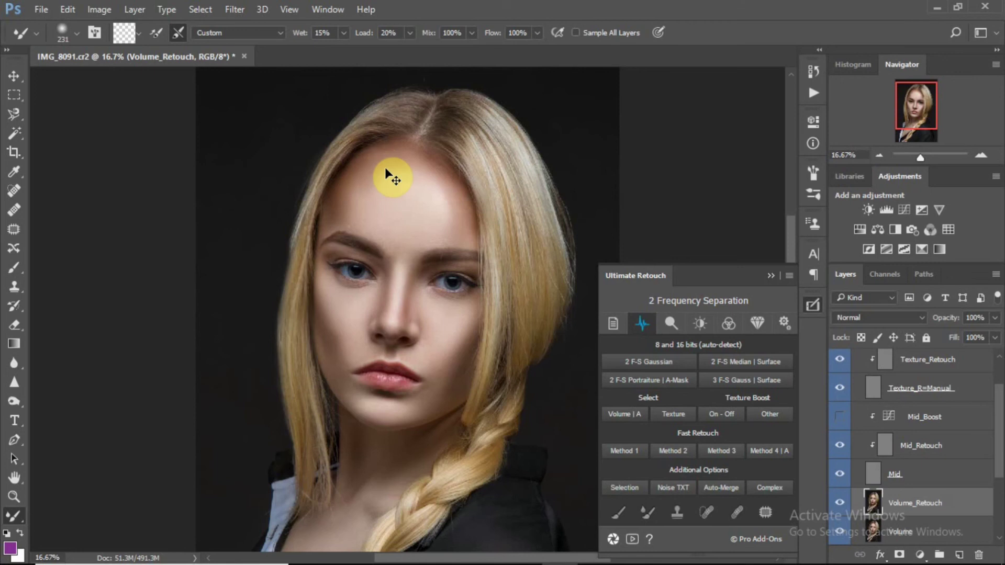
{"action": "right_click", "coordinate": [369, 181], "text": "alt"}
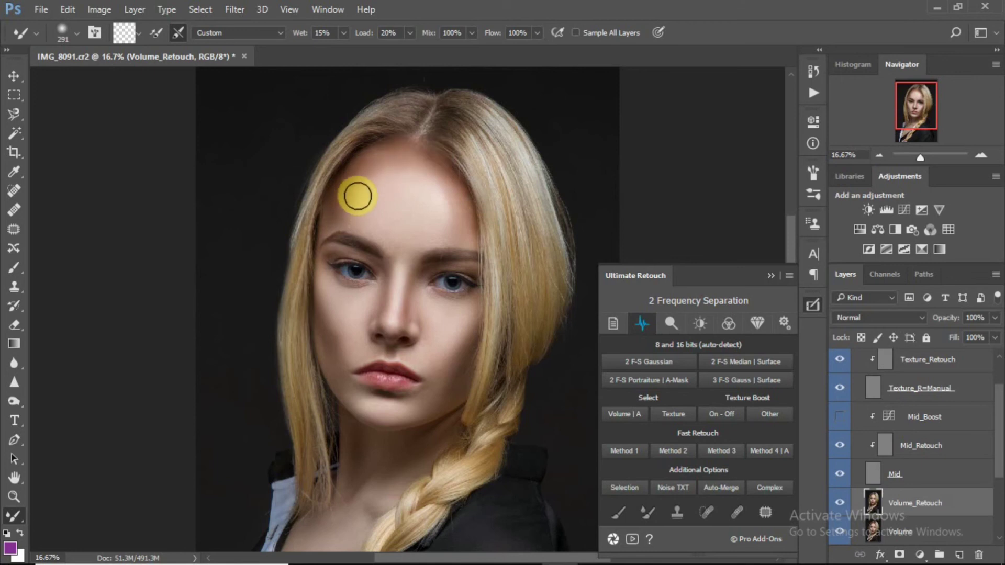
{"action": "mouse_move", "coordinate": [357, 196]}
{"action": "left_mouse_down"}
{"action": "mouse_move", "coordinate": [367, 177]}
{"action": "mouse_move", "coordinate": [399, 170]}
{"action": "left_mouse_up"}
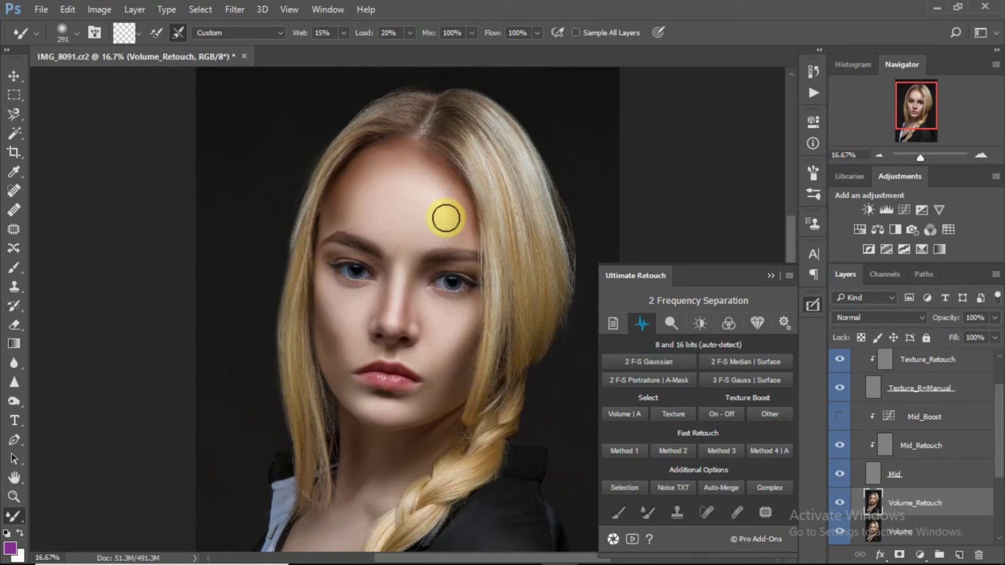
{"action": "mouse_move", "coordinate": [442, 229]}
{"action": "left_mouse_down"}
{"action": "mouse_move", "coordinate": [424, 240]}
{"action": "mouse_move", "coordinate": [446, 236]}
{"action": "mouse_move", "coordinate": [450, 223]}
{"action": "mouse_move", "coordinate": [434, 238]}
{"action": "mouse_move", "coordinate": [457, 216]}
{"action": "mouse_move", "coordinate": [456, 226]}
{"action": "mouse_move", "coordinate": [452, 233]}
{"action": "mouse_move", "coordinate": [446, 206]}
{"action": "mouse_move", "coordinate": [462, 217]}
{"action": "mouse_move", "coordinate": [441, 193]}
{"action": "mouse_move", "coordinate": [459, 232]}
{"action": "mouse_move", "coordinate": [460, 204]}
{"action": "mouse_move", "coordinate": [461, 222]}
{"action": "mouse_move", "coordinate": [417, 162]}
{"action": "mouse_move", "coordinate": [359, 180]}
{"action": "mouse_move", "coordinate": [425, 187]}
{"action": "mouse_move", "coordinate": [343, 228]}
{"action": "mouse_move", "coordinate": [360, 198]}
{"action": "mouse_move", "coordinate": [349, 226]}
{"action": "mouse_move", "coordinate": [364, 203]}
{"action": "mouse_move", "coordinate": [349, 203]}
{"action": "mouse_move", "coordinate": [358, 226]}
{"action": "mouse_move", "coordinate": [389, 219]}
{"action": "mouse_move", "coordinate": [322, 221]}
{"action": "mouse_move", "coordinate": [338, 360]}
{"action": "mouse_move", "coordinate": [375, 337]}
{"action": "mouse_move", "coordinate": [462, 361]}
{"action": "mouse_move", "coordinate": [441, 401]}
{"action": "mouse_move", "coordinate": [433, 404]}
{"action": "mouse_move", "coordinate": [443, 378]}
{"action": "mouse_move", "coordinate": [423, 397]}
{"action": "mouse_move", "coordinate": [433, 389]}
{"action": "mouse_move", "coordinate": [430, 410]}
{"action": "mouse_move", "coordinate": [408, 425]}
{"action": "mouse_move", "coordinate": [455, 374]}
{"action": "mouse_move", "coordinate": [450, 366]}
{"action": "mouse_move", "coordinate": [425, 388]}
{"action": "mouse_move", "coordinate": [464, 382]}
{"action": "mouse_move", "coordinate": [351, 406]}
{"action": "mouse_move", "coordinate": [328, 316]}
{"action": "mouse_move", "coordinate": [351, 409]}
{"action": "mouse_move", "coordinate": [296, 340]}
{"action": "left_mouse_up"}
- Blend the skin tones along the cheek and chin on Volume_Retouch with the Mixer Brush, using 195 px at the chin
{"action": "key", "text": "ctrl+plus"}
{"action": "key", "text": "ctrl+plus"}
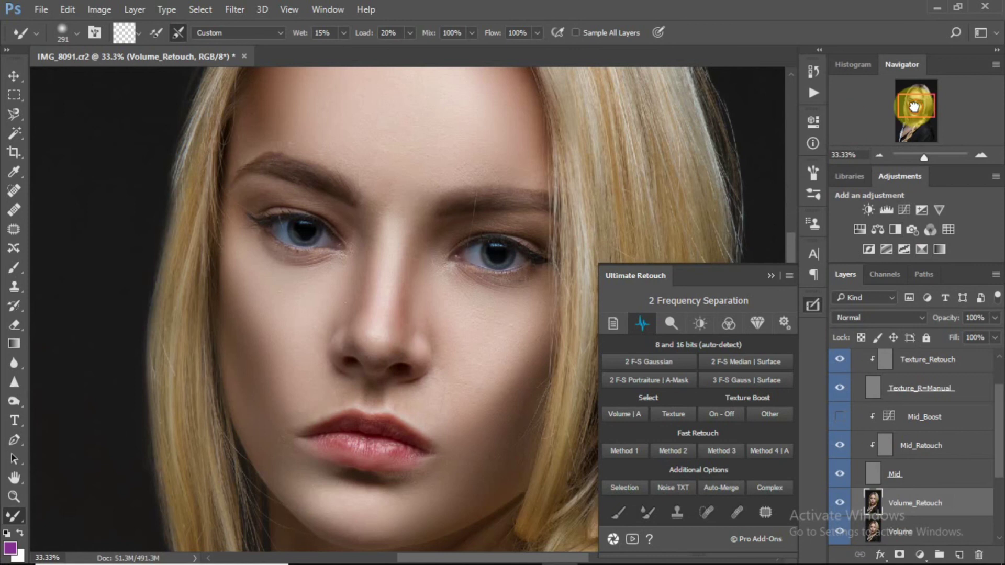
{"action": "left_click_drag", "start_coordinate": [913, 107], "coordinate": [900, 107]}
{"action": "left_click_drag", "start_coordinate": [298, 390], "coordinate": [287, 385]}
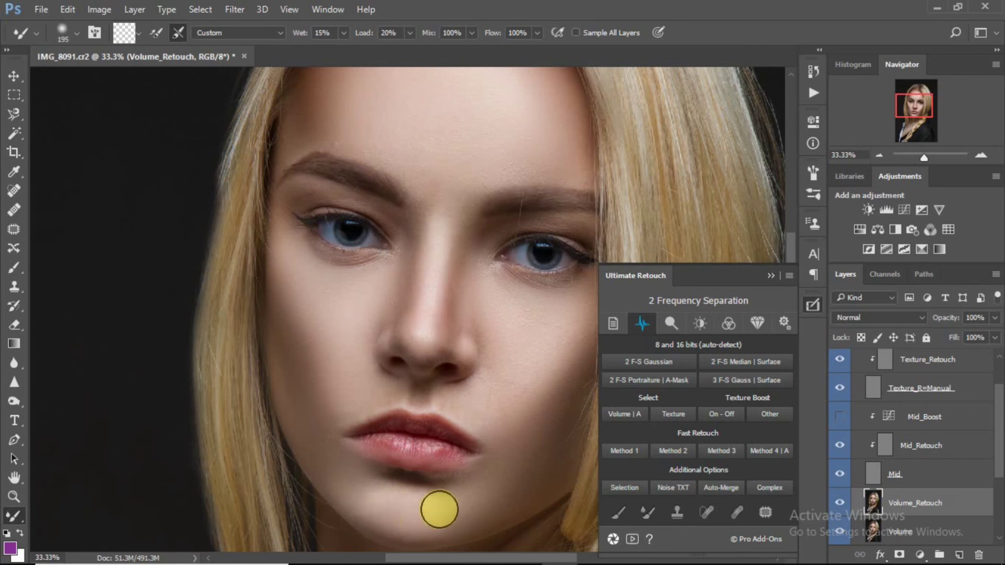
{"action": "mouse_move", "coordinate": [438, 512]}
{"action": "left_mouse_down"}
{"action": "mouse_move", "coordinate": [385, 516]}
{"action": "mouse_move", "coordinate": [415, 531]}
{"action": "mouse_move", "coordinate": [410, 525]}
{"action": "mouse_move", "coordinate": [457, 488]}
{"action": "mouse_move", "coordinate": [441, 487]}
{"action": "mouse_move", "coordinate": [466, 476]}
{"action": "mouse_move", "coordinate": [382, 509]}
{"action": "mouse_move", "coordinate": [350, 485]}
{"action": "mouse_move", "coordinate": [402, 520]}
{"action": "mouse_move", "coordinate": [412, 515]}
{"action": "mouse_move", "coordinate": [365, 479]}
{"action": "left_mouse_up"}
{"action": "key", "text": "ctrl+0"}
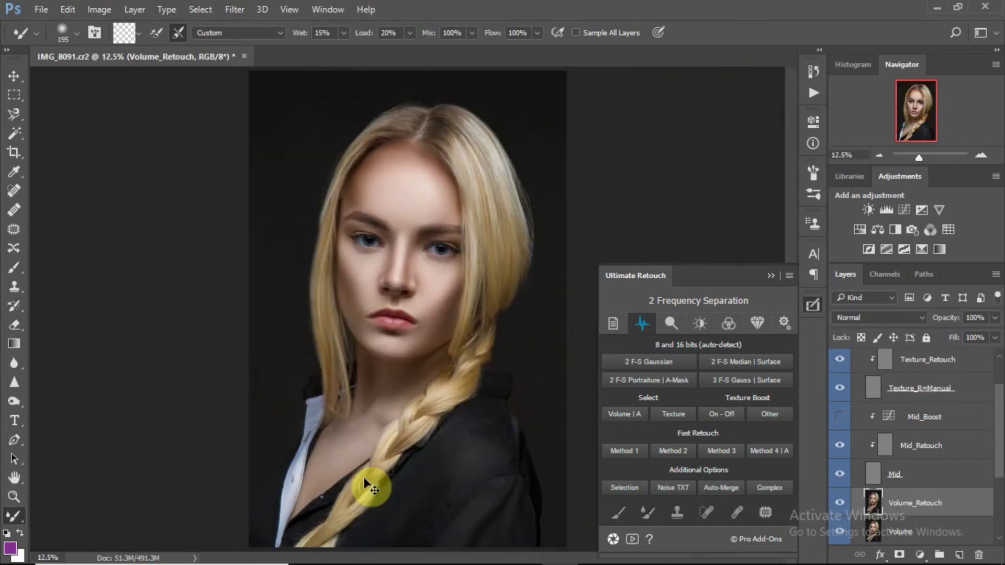
- Smooth the shadow transition between the mouth corner, lower cheek and jaw with the 195 px Mixer Brush
{"action": "key", "text": "ctrl+plus"}
{"action": "key", "text": "ctrl+plus"}
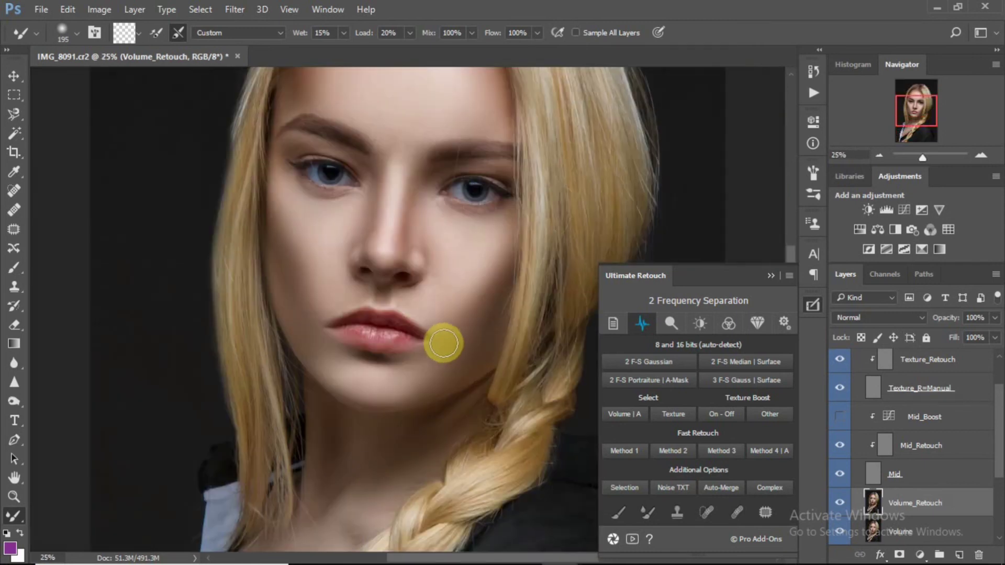
{"action": "left_click_drag", "start_coordinate": [438, 362], "coordinate": [409, 380]}
{"action": "mouse_move", "coordinate": [474, 344]}
{"action": "left_mouse_down"}
{"action": "mouse_move", "coordinate": [408, 387]}
{"action": "mouse_move", "coordinate": [472, 331]}
{"action": "mouse_move", "coordinate": [411, 384]}
{"action": "left_mouse_up"}
{"action": "key", "text": "ctrl+minus"}
{"action": "key", "text": "ctrl+minus"}
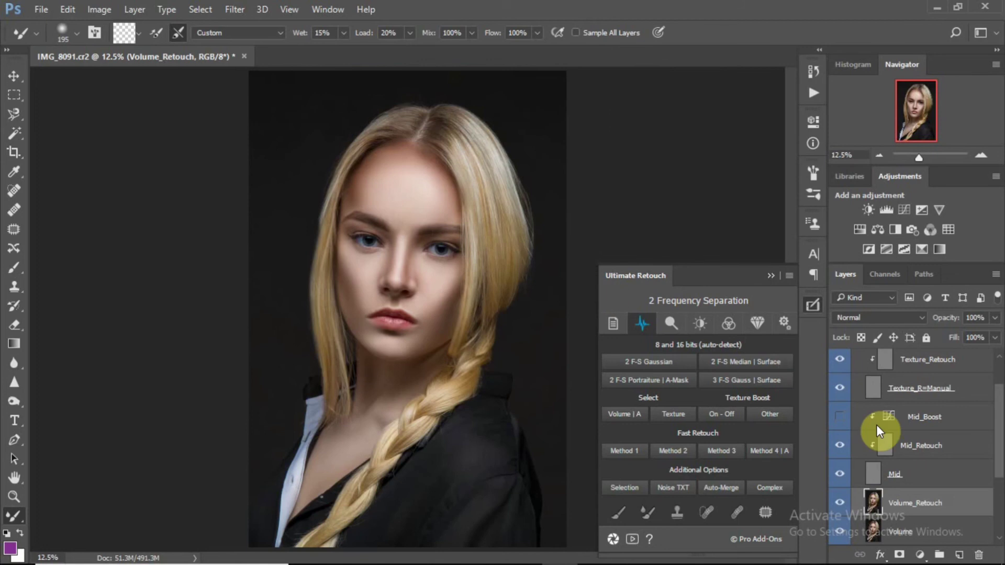
- Collapse the 3 F-S Gaussian 8 bits group and compare the portrait with the 3 F-S and 2 F-S Gaussian retouching hidden and shown
{"action": "left_click_drag", "start_coordinate": [994, 457], "coordinate": [1000, 428]}
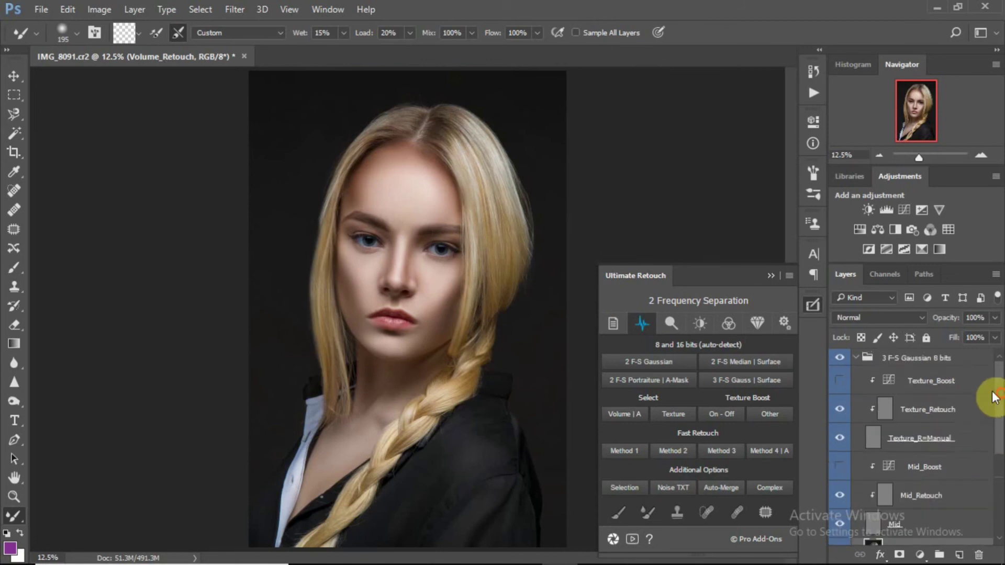
{"action": "left_click", "coordinate": [856, 360]}
{"action": "left_click", "coordinate": [855, 358]}
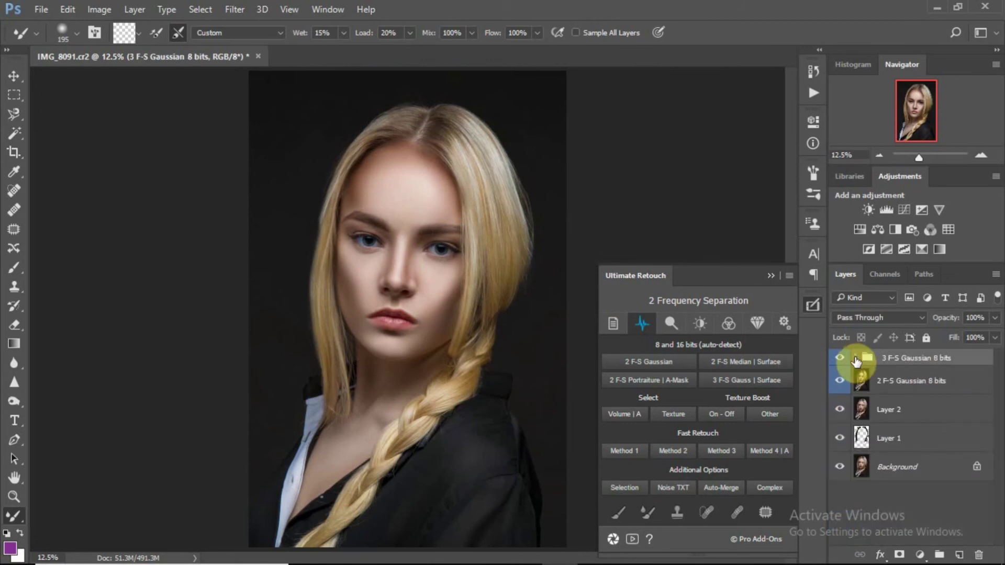
{"action": "left_click", "coordinate": [840, 358]}
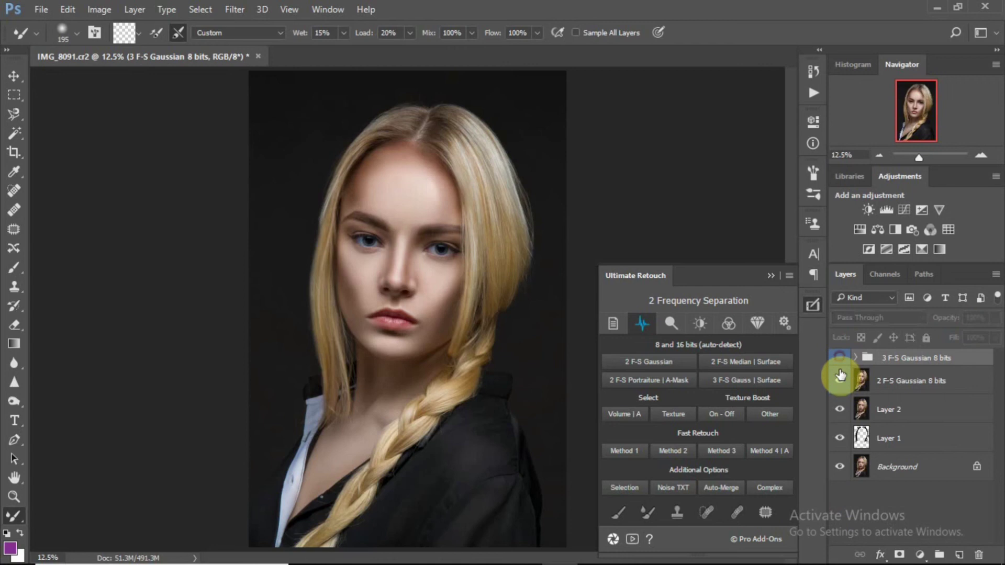
{"action": "left_click", "coordinate": [839, 381]}
{"action": "left_click", "coordinate": [839, 381]}
{"action": "left_click", "coordinate": [840, 381]}
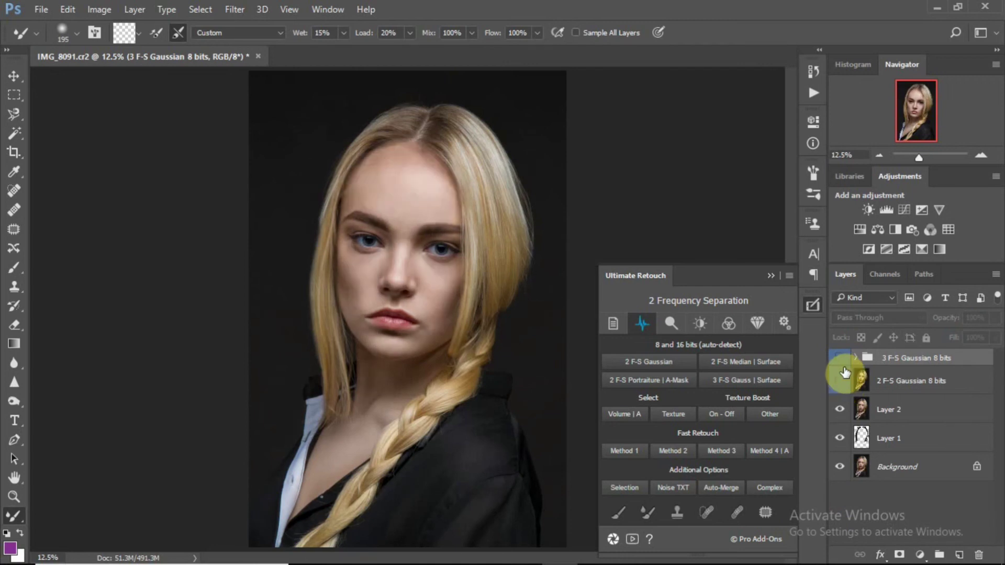
{"action": "left_click", "coordinate": [840, 358]}
{"action": "left_click", "coordinate": [840, 358]}
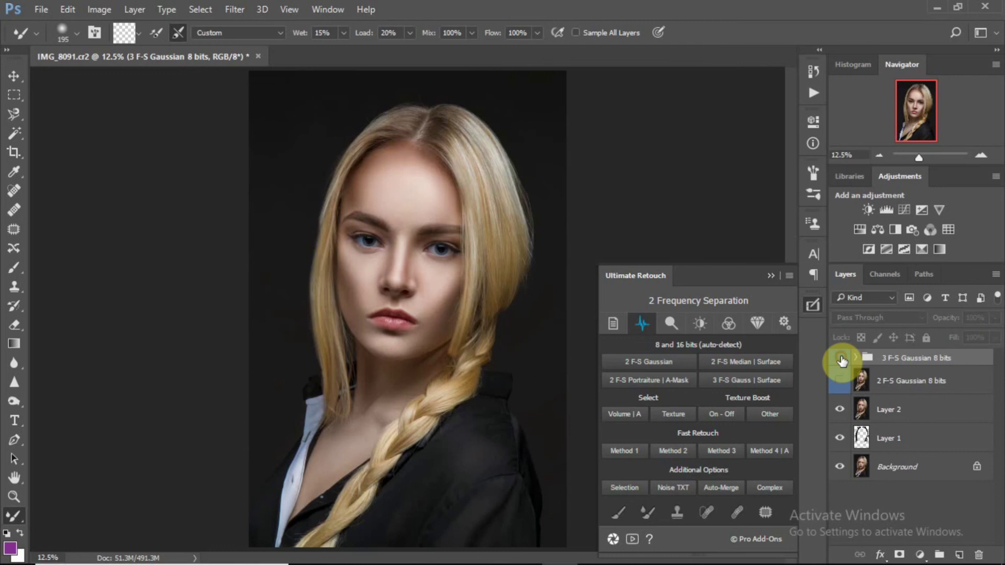
{"action": "left_click", "coordinate": [840, 358]}
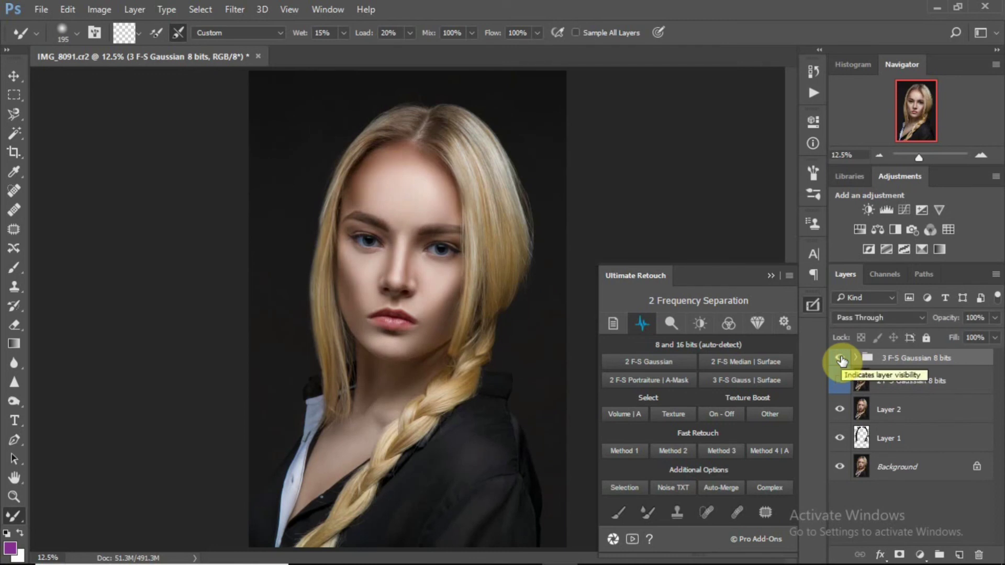
{"action": "left_click", "coordinate": [841, 358]}
{"action": "left_click", "coordinate": [840, 358]}
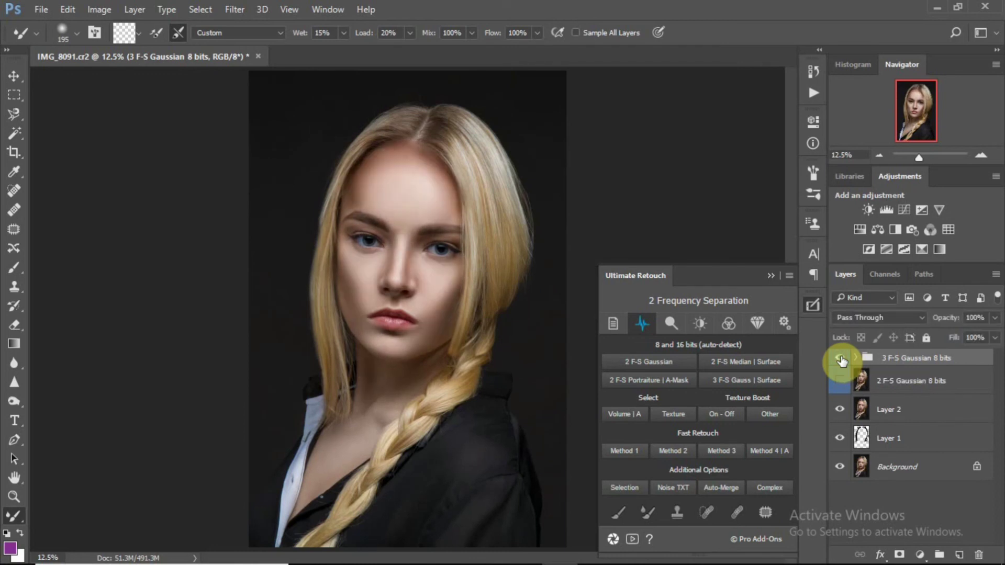
{"action": "left_click", "coordinate": [840, 358]}
{"action": "left_click", "coordinate": [840, 358]}
- Add an Overlay dodge and burn layer directly above Volume_Retouch inside the 3 F-S Gaussian 8 bits group
{"action": "left_click", "coordinate": [856, 358]}
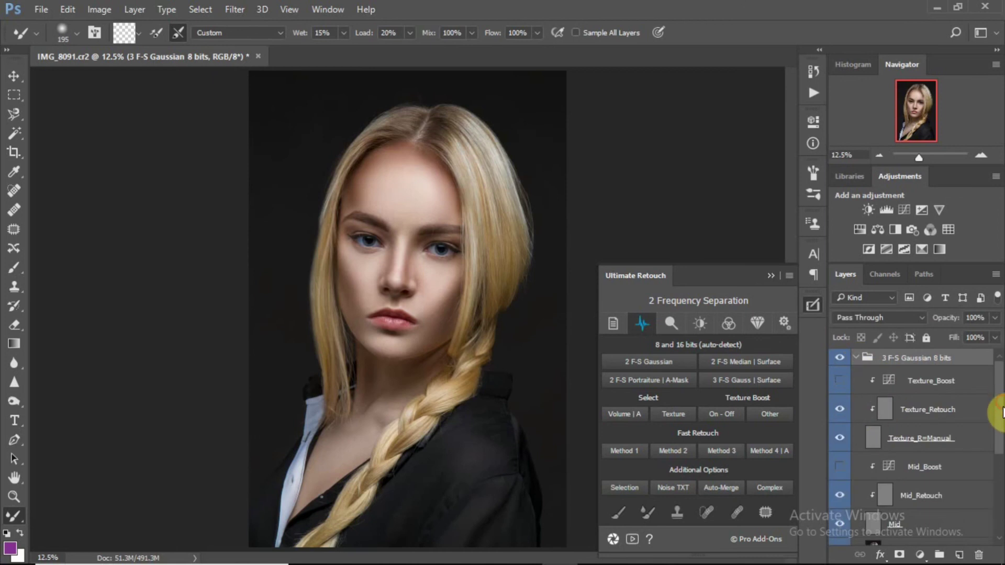
{"action": "left_click_drag", "start_coordinate": [1001, 412], "coordinate": [988, 454]}
{"action": "left_click", "coordinate": [934, 448]}
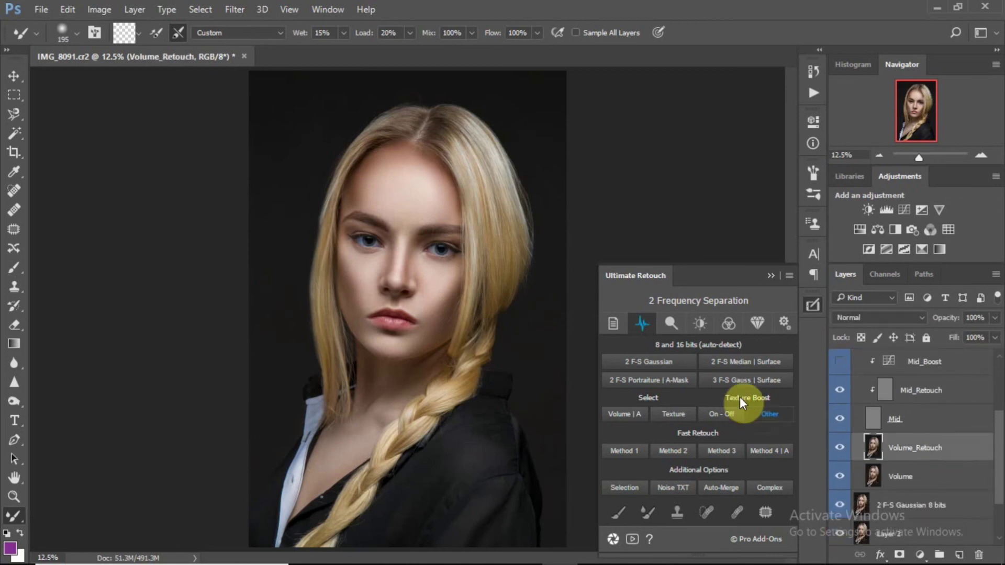
{"action": "left_click", "coordinate": [676, 324]}
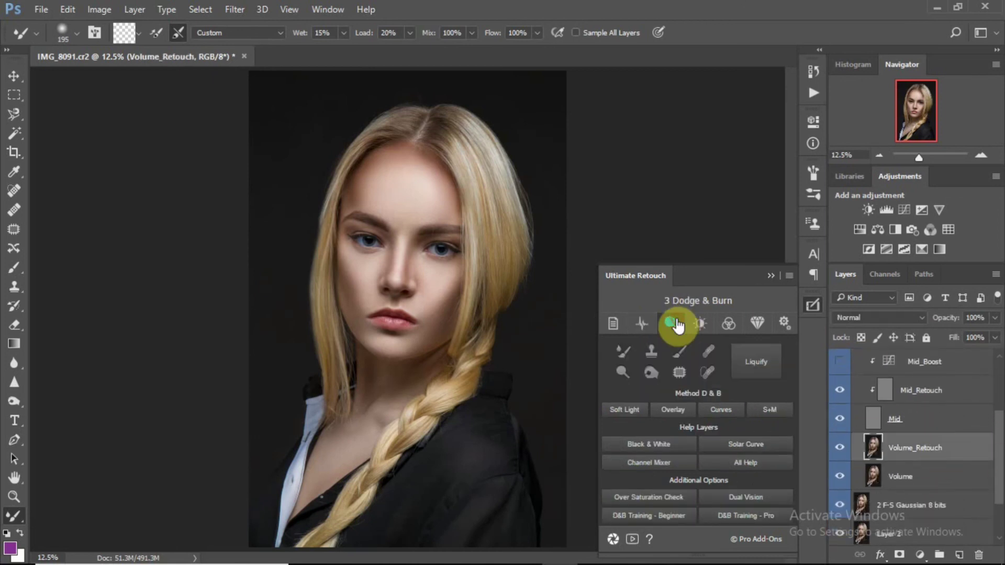
{"action": "left_click", "coordinate": [667, 413]}
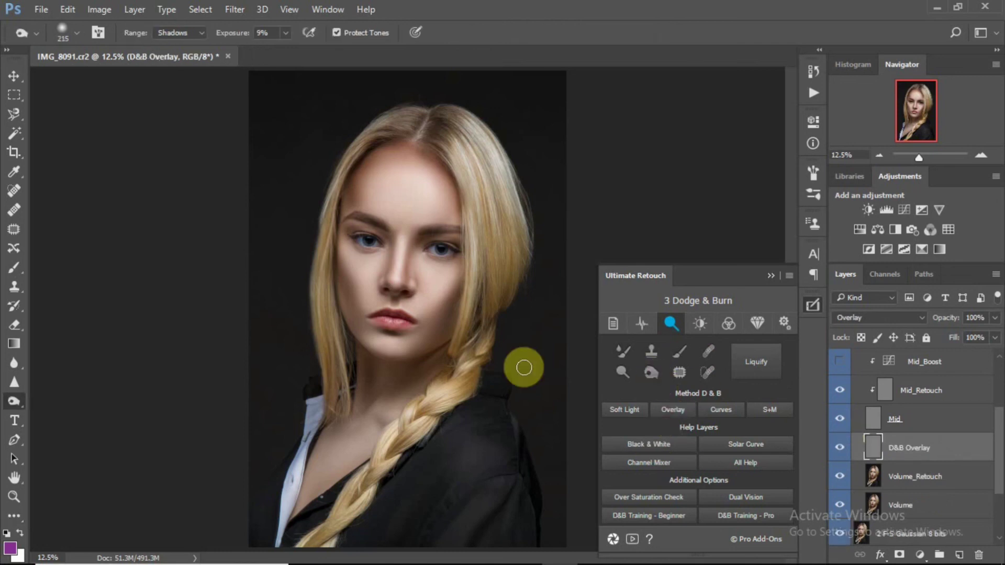
- Burn the shadows around the lower cheek and jaw with the 215 px brush at 9% exposure, comparing with D&B Overlay hidden
{"action": "mouse_move", "coordinate": [433, 300]}
{"action": "left_mouse_down"}
{"action": "mouse_move", "coordinate": [418, 344]}
{"action": "mouse_move", "coordinate": [475, 260]}
{"action": "mouse_move", "coordinate": [433, 339]}
{"action": "mouse_move", "coordinate": [443, 329]}
{"action": "mouse_move", "coordinate": [439, 337]}
{"action": "mouse_move", "coordinate": [359, 305]}
{"action": "mouse_move", "coordinate": [354, 283]}
{"action": "mouse_move", "coordinate": [360, 310]}
{"action": "mouse_move", "coordinate": [345, 266]}
{"action": "mouse_move", "coordinate": [353, 334]}
{"action": "mouse_move", "coordinate": [359, 318]}
{"action": "mouse_move", "coordinate": [339, 269]}
{"action": "mouse_move", "coordinate": [373, 325]}
{"action": "mouse_move", "coordinate": [365, 342]}
{"action": "mouse_move", "coordinate": [349, 314]}
{"action": "mouse_move", "coordinate": [358, 353]}
{"action": "mouse_move", "coordinate": [441, 387]}
{"action": "mouse_move", "coordinate": [382, 397]}
{"action": "mouse_move", "coordinate": [341, 382]}
{"action": "left_mouse_up"}
{"action": "left_click", "coordinate": [839, 448]}
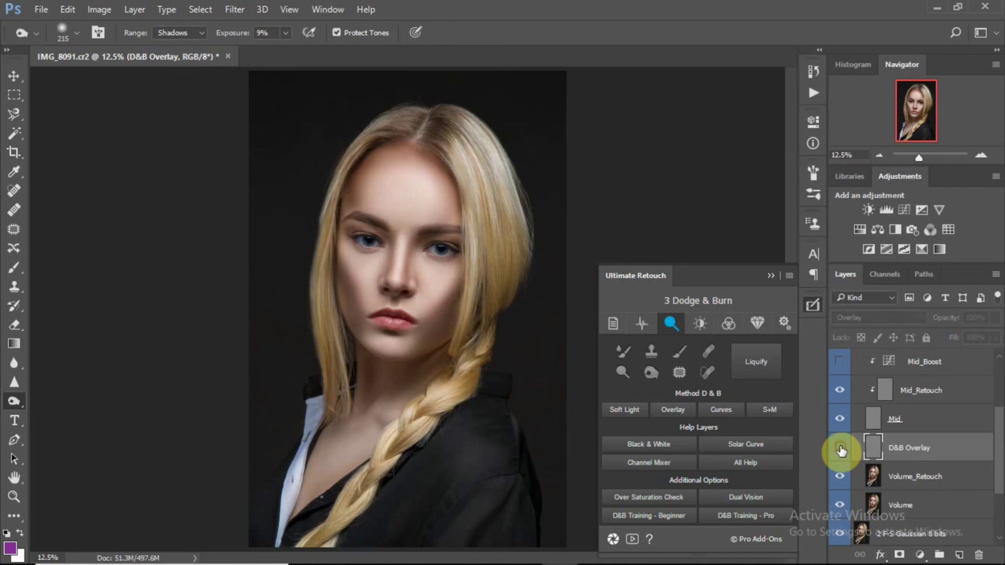
{"action": "left_click", "coordinate": [840, 448]}
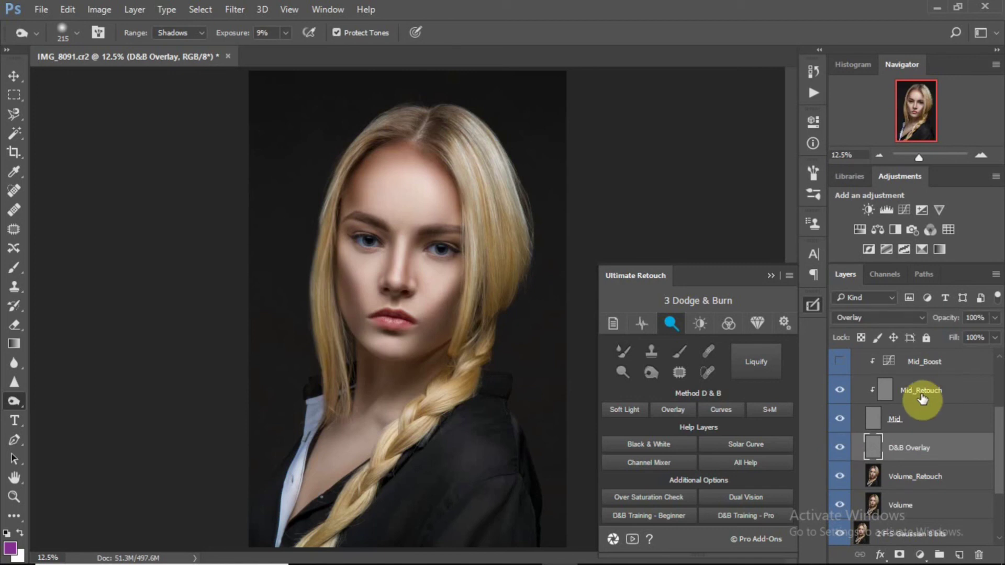
- Lower the D&B Overlay layer's opacity to 48%, comparing the portrait with the layer hidden and shown
{"action": "left_click_drag", "start_coordinate": [949, 323], "coordinate": [929, 323]}
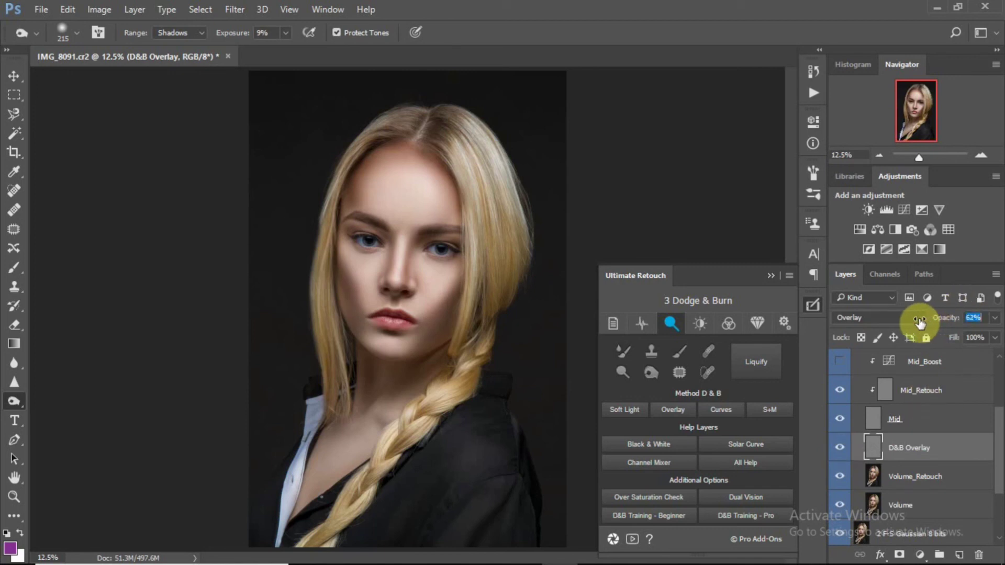
{"action": "left_click", "coordinate": [840, 447]}
{"action": "left_click", "coordinate": [839, 447]}
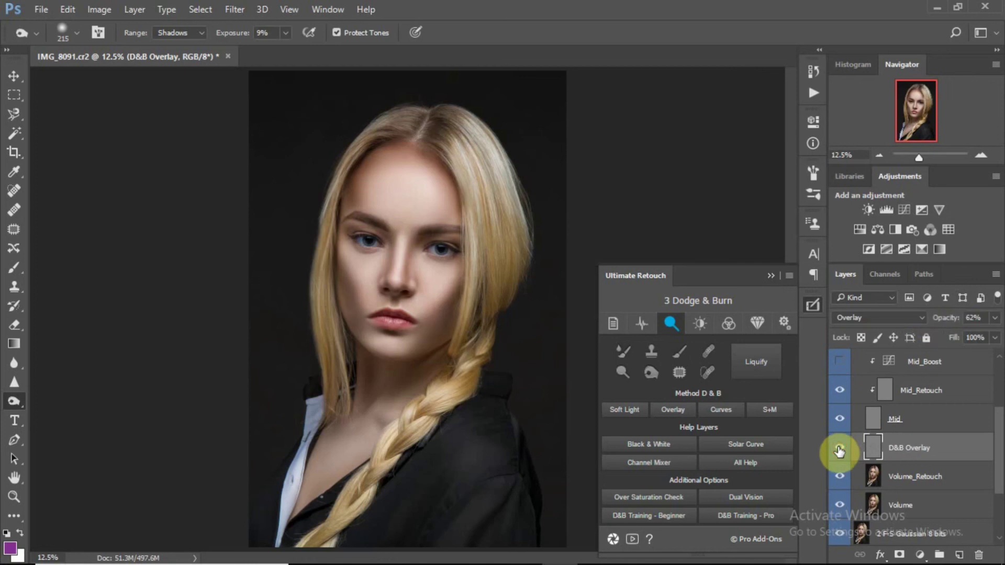
{"action": "left_click_drag", "start_coordinate": [948, 321], "coordinate": [937, 321]}
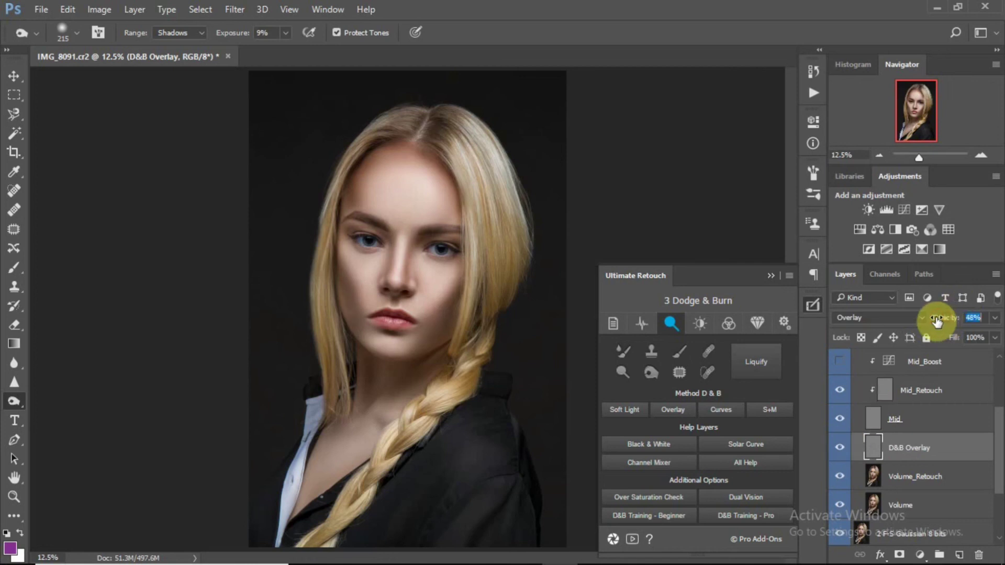
{"action": "left_click", "coordinate": [840, 449]}
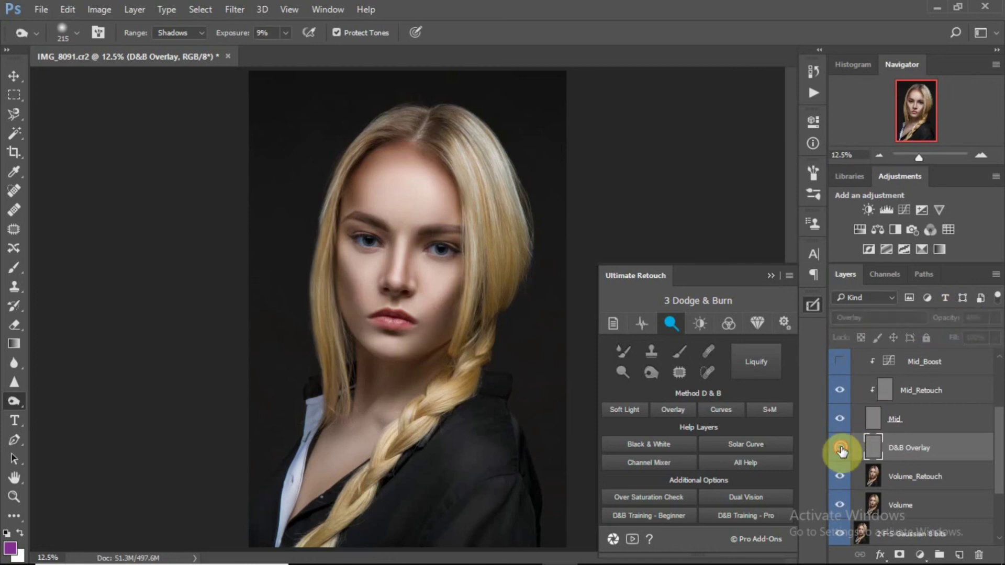
{"action": "left_click", "coordinate": [840, 449]}
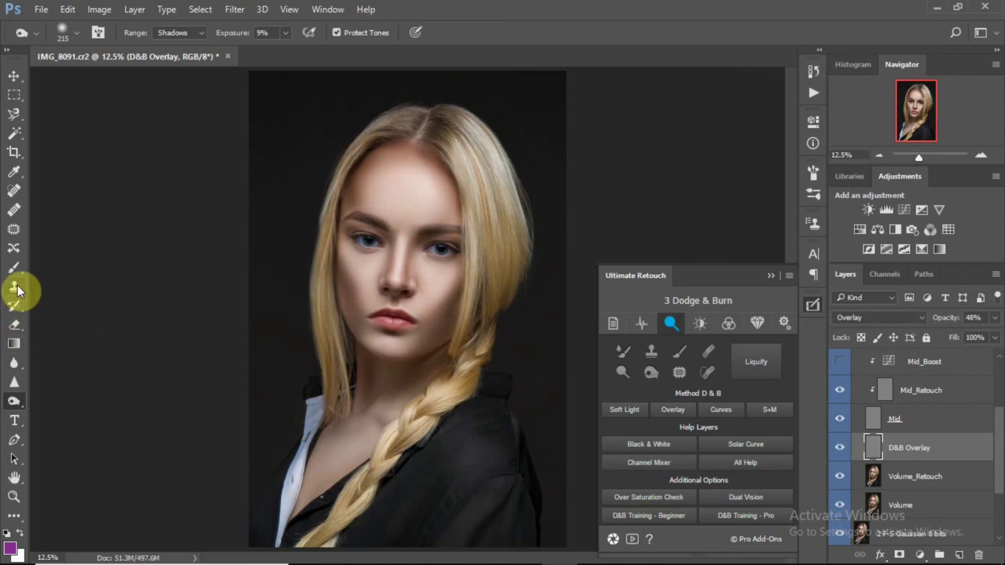
- Erase the burning beside the lower lip on D&B Overlay with a 495 px eraser at 15% flow, then compare the result
{"action": "left_click", "coordinate": [14, 329]}
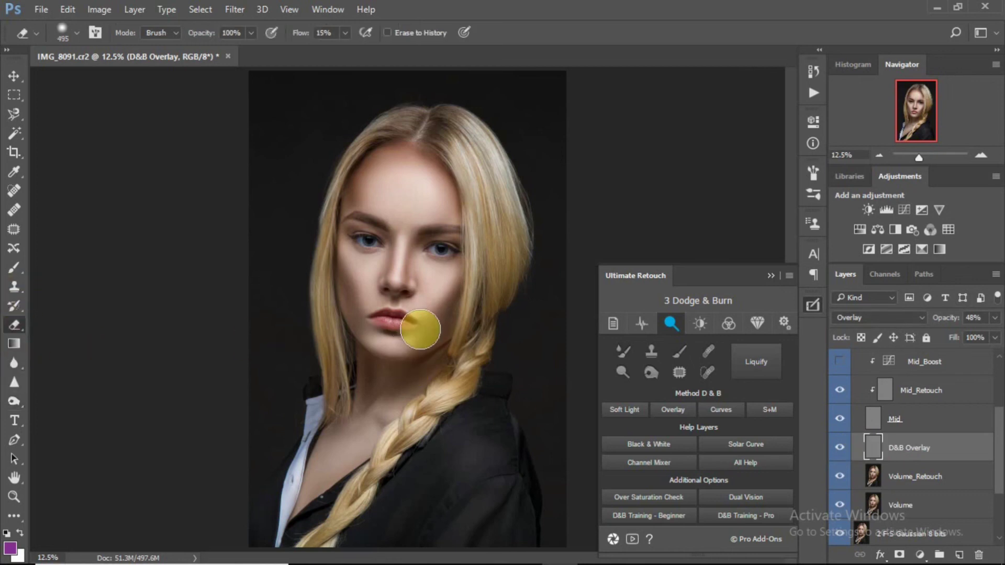
{"action": "mouse_move", "coordinate": [417, 331]}
{"action": "left_mouse_down"}
{"action": "mouse_move", "coordinate": [411, 341]}
{"action": "mouse_move", "coordinate": [417, 321]}
{"action": "mouse_move", "coordinate": [406, 354]}
{"action": "mouse_move", "coordinate": [414, 326]}
{"action": "left_mouse_up"}
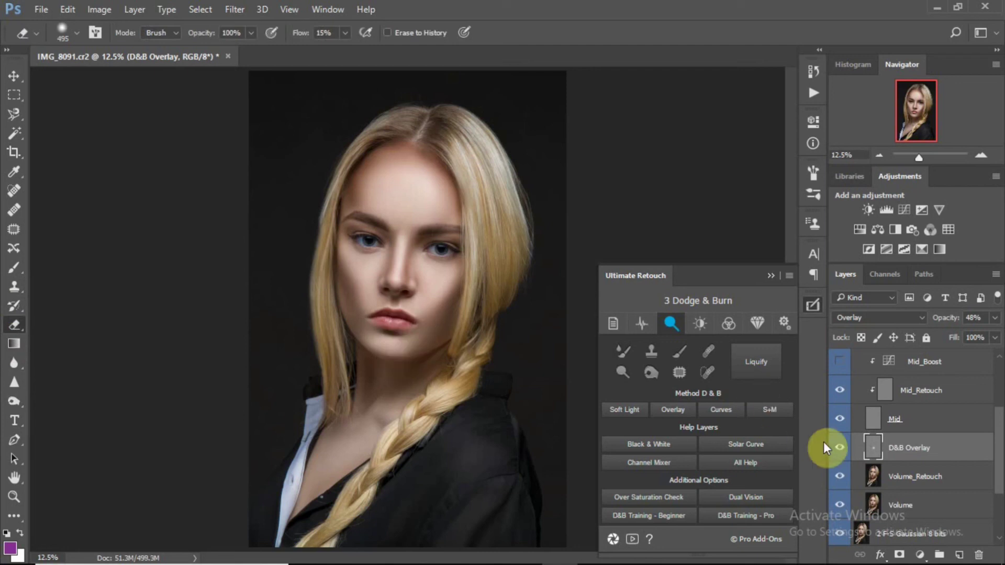
{"action": "left_click", "coordinate": [838, 449]}
{"action": "left_click", "coordinate": [839, 449]}
{"action": "left_click", "coordinate": [839, 449]}
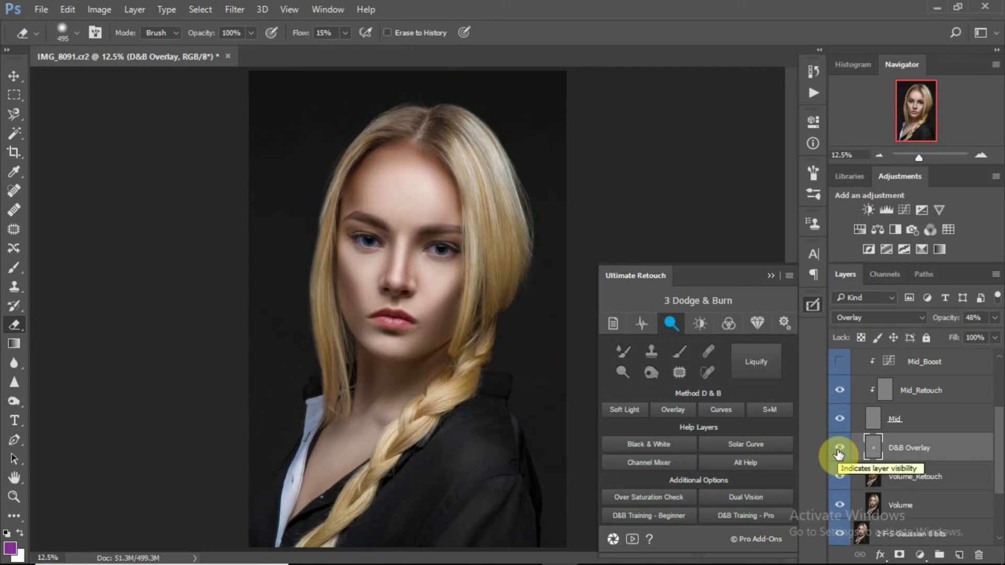
- Collapse the 3 F-S Gaussian 8 bits group and merge it into a single layer
{"action": "left_click_drag", "start_coordinate": [997, 421], "coordinate": [997, 361]}
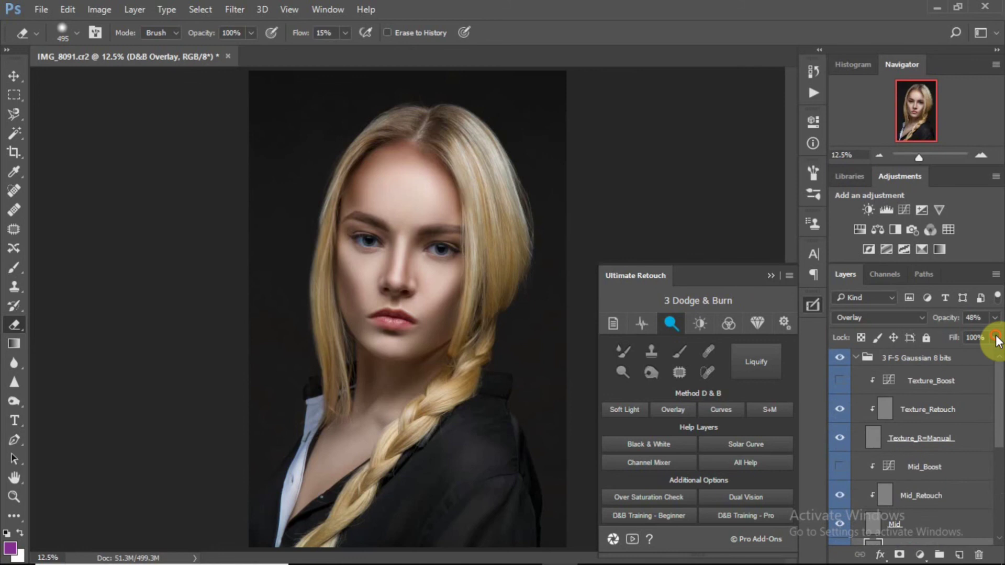
{"action": "left_click", "coordinate": [859, 361]}
{"action": "left_click", "coordinate": [853, 359]}
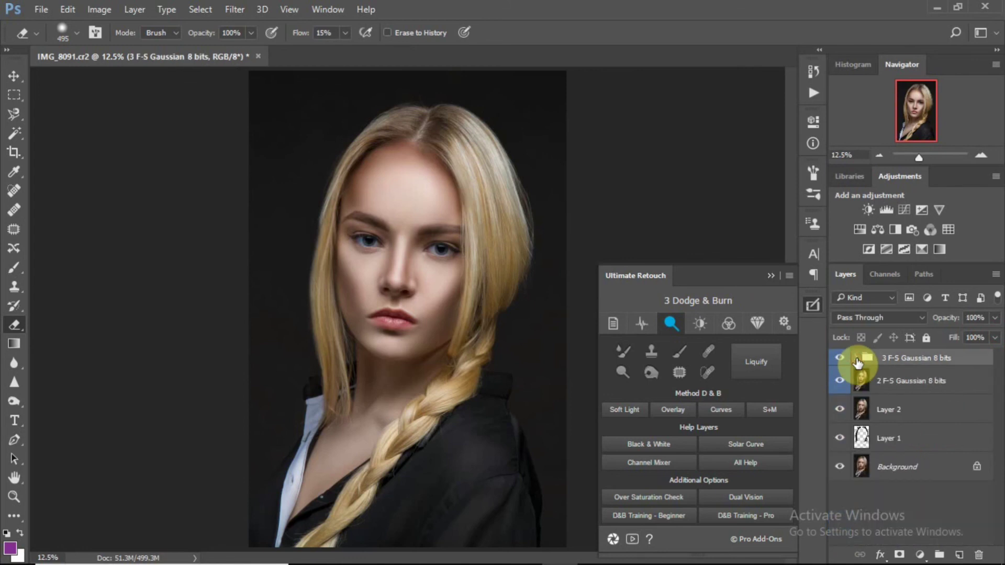
{"action": "key", "text": "ctrl+e"}
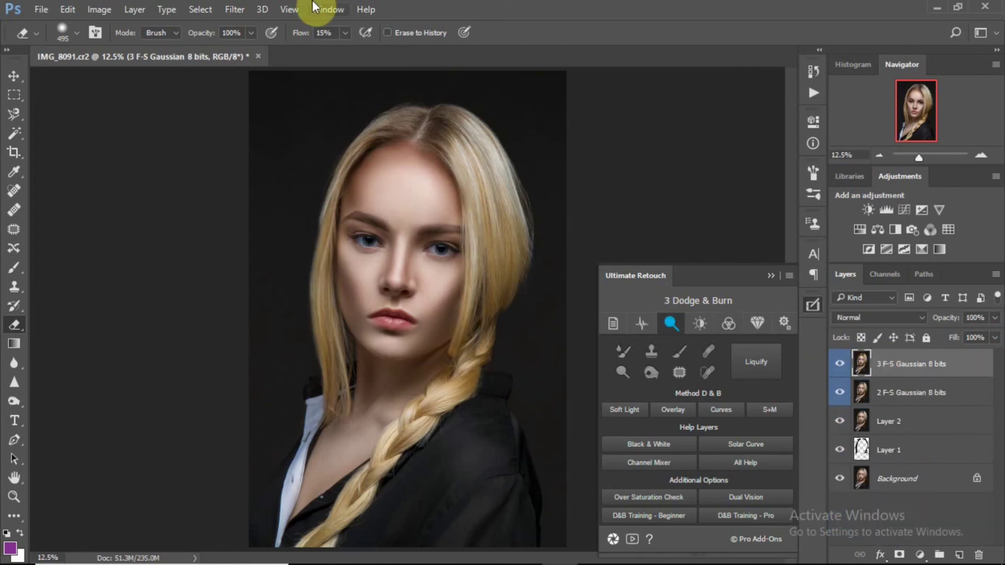
- Open the merged layer in Liquify and reshape the hair beside the cheek and the forehead hairline with 1033 and 489 px warp brushes
{"action": "left_click", "coordinate": [234, 10]}
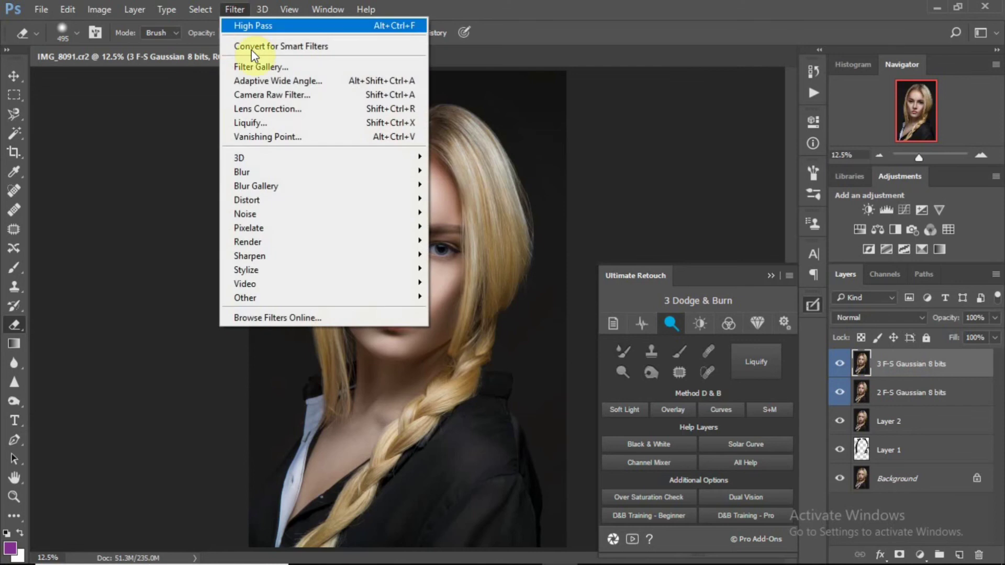
{"action": "left_click", "coordinate": [284, 123]}
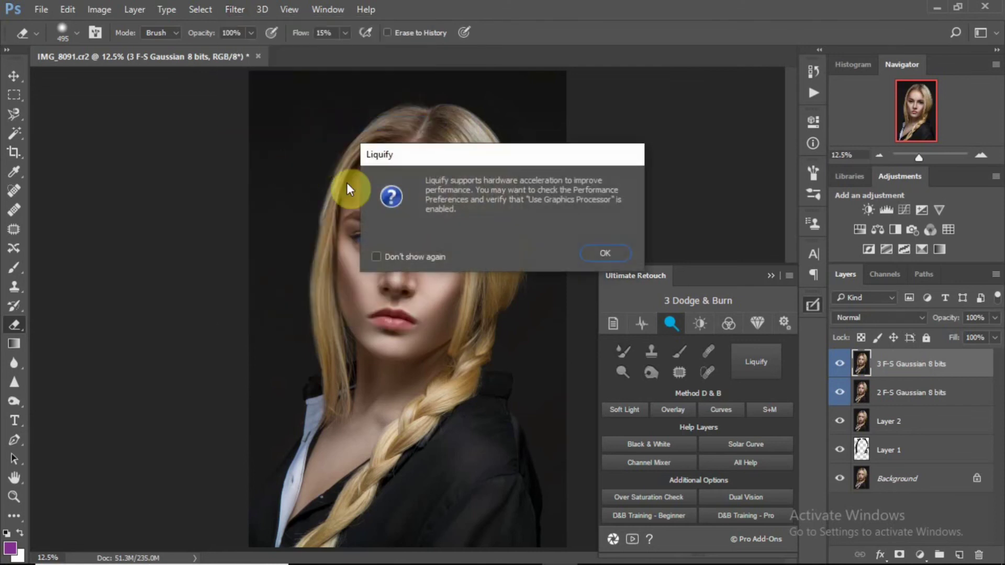
{"action": "left_click", "coordinate": [612, 246]}
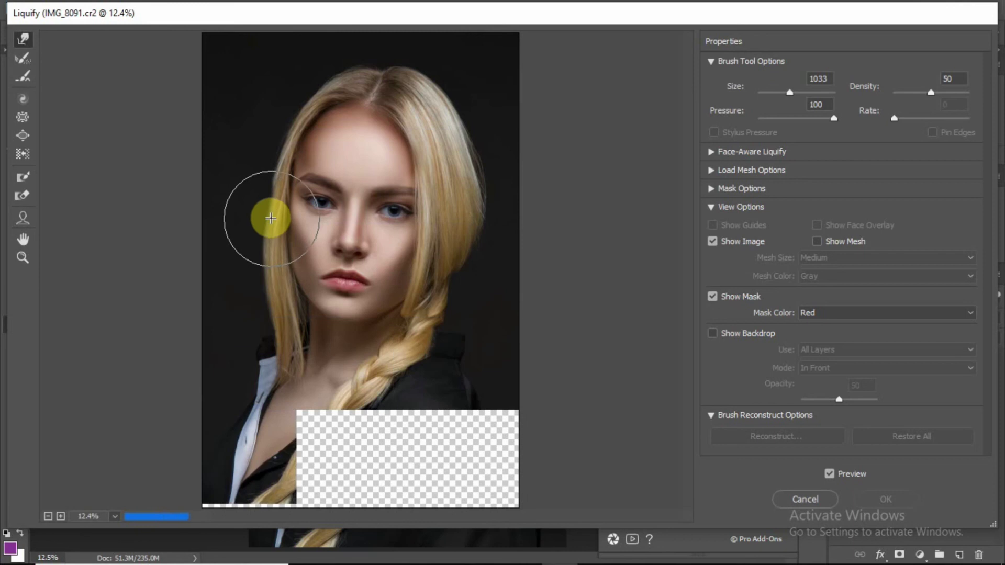
{"action": "mouse_move", "coordinate": [277, 217]}
{"action": "left_mouse_down"}
{"action": "mouse_move", "coordinate": [272, 252]}
{"action": "mouse_move", "coordinate": [246, 252]}
{"action": "mouse_move", "coordinate": [262, 176]}
{"action": "mouse_move", "coordinate": [243, 175]}
{"action": "mouse_move", "coordinate": [323, 105]}
{"action": "mouse_move", "coordinate": [273, 107]}
{"action": "mouse_move", "coordinate": [321, 109]}
{"action": "mouse_move", "coordinate": [352, 95]}
{"action": "mouse_move", "coordinate": [349, 109]}
{"action": "mouse_move", "coordinate": [353, 96]}
{"action": "mouse_move", "coordinate": [365, 112]}
{"action": "mouse_move", "coordinate": [347, 101]}
{"action": "mouse_move", "coordinate": [398, 112]}
{"action": "left_mouse_up"}
{"action": "key", "text": "ctrl+space"}
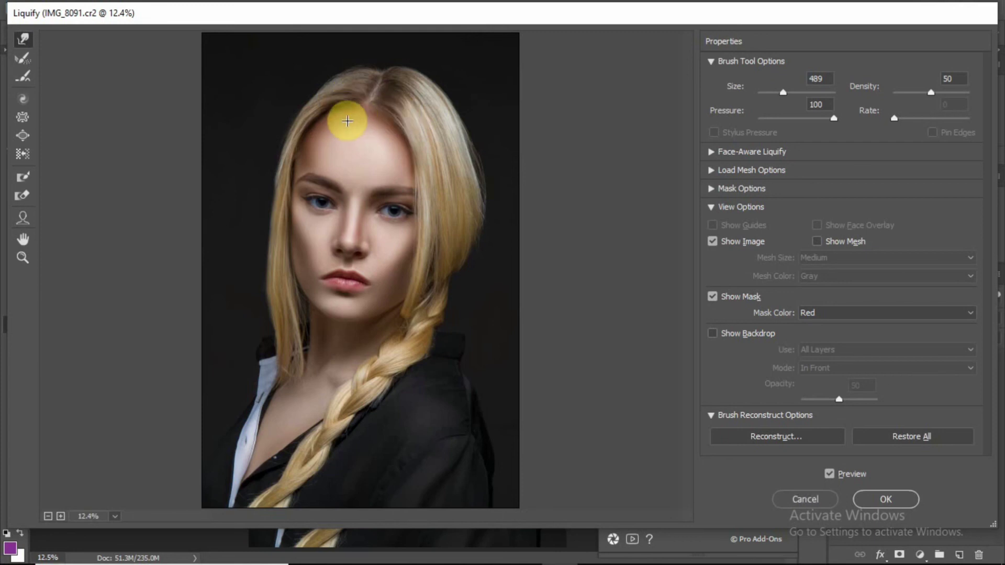
{"action": "mouse_move", "coordinate": [324, 114]}
{"action": "left_mouse_down"}
{"action": "mouse_move", "coordinate": [288, 135]}
{"action": "mouse_move", "coordinate": [318, 124]}
{"action": "mouse_move", "coordinate": [274, 182]}
{"action": "mouse_move", "coordinate": [360, 86]}
{"action": "left_mouse_up"}
{"action": "left_click_drag", "start_coordinate": [321, 133], "coordinate": [338, 108]}
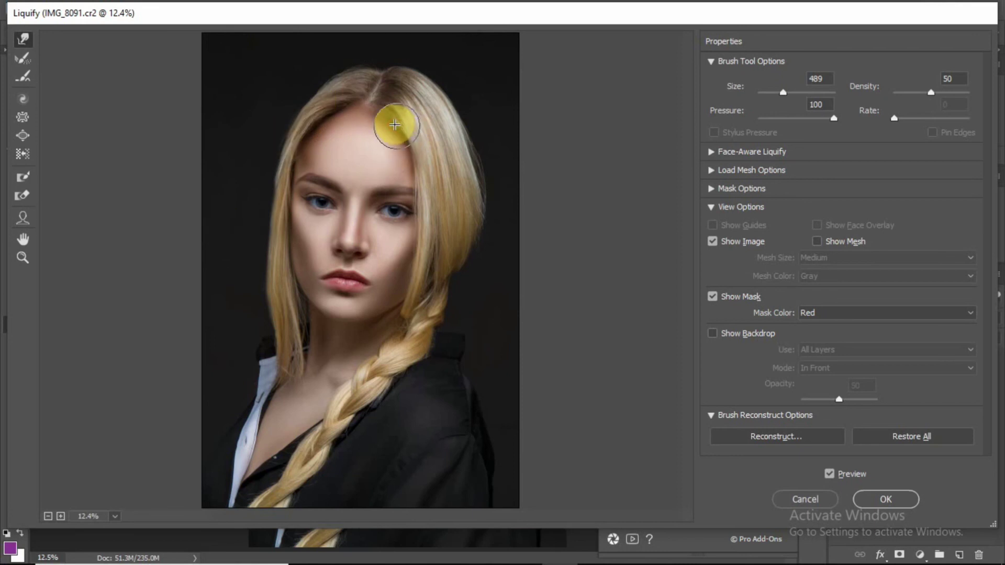
- Push in the hair bulge on the braid side with 585 and 841 px warp brushes, compare the preview, and apply Liquify
{"action": "key", "text": "alt"}
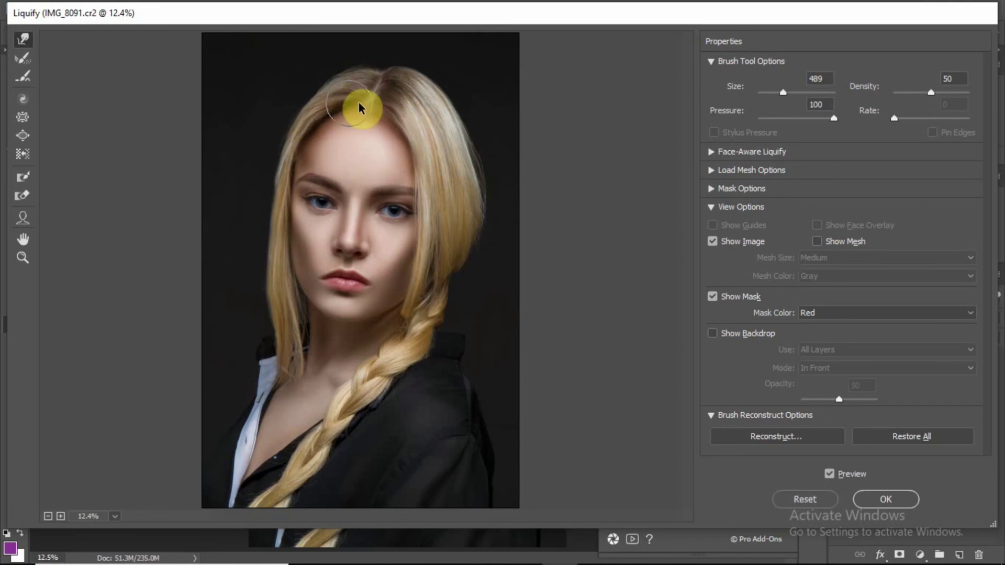
{"action": "right_click", "coordinate": [347, 103], "text": "alt"}
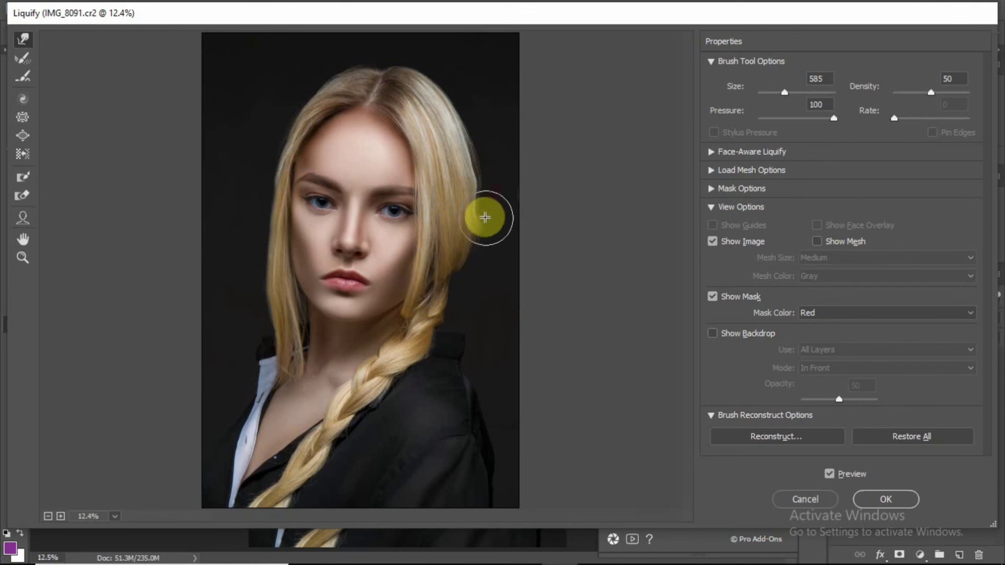
{"action": "key", "text": "ctrl+space"}
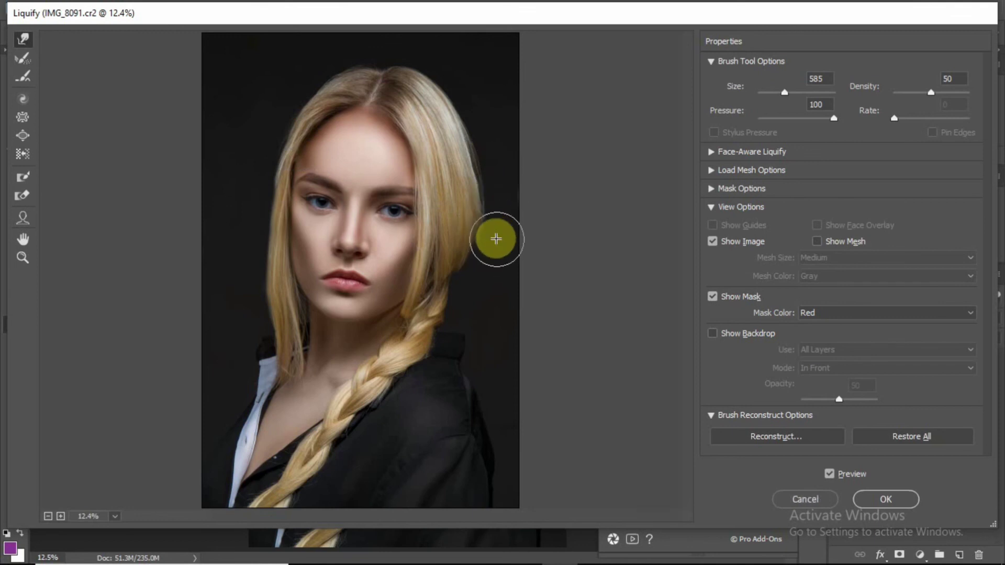
{"action": "key", "text": "alt"}
{"action": "left_click_drag", "start_coordinate": [508, 245], "coordinate": [523, 242]}
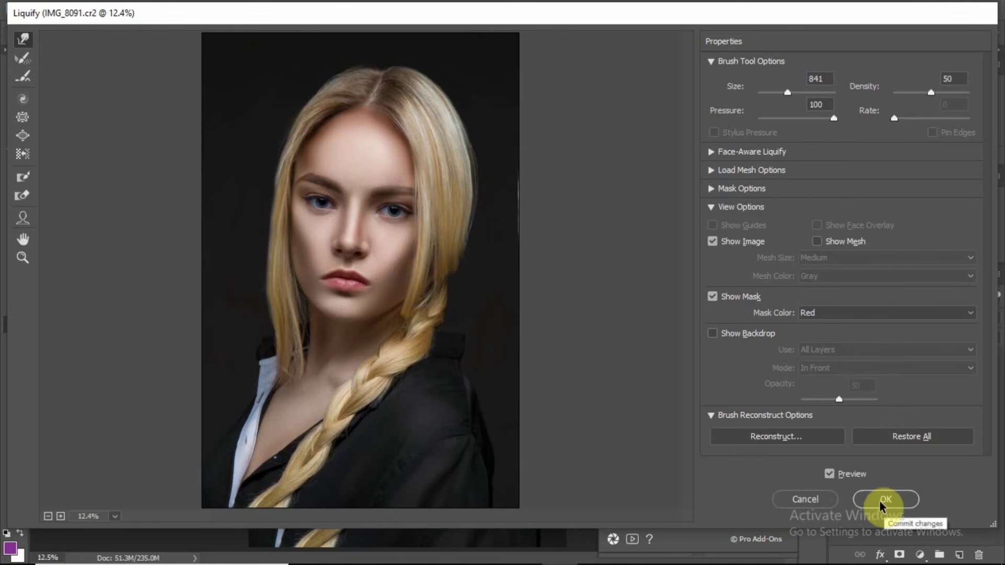
{"action": "left_click", "coordinate": [830, 474]}
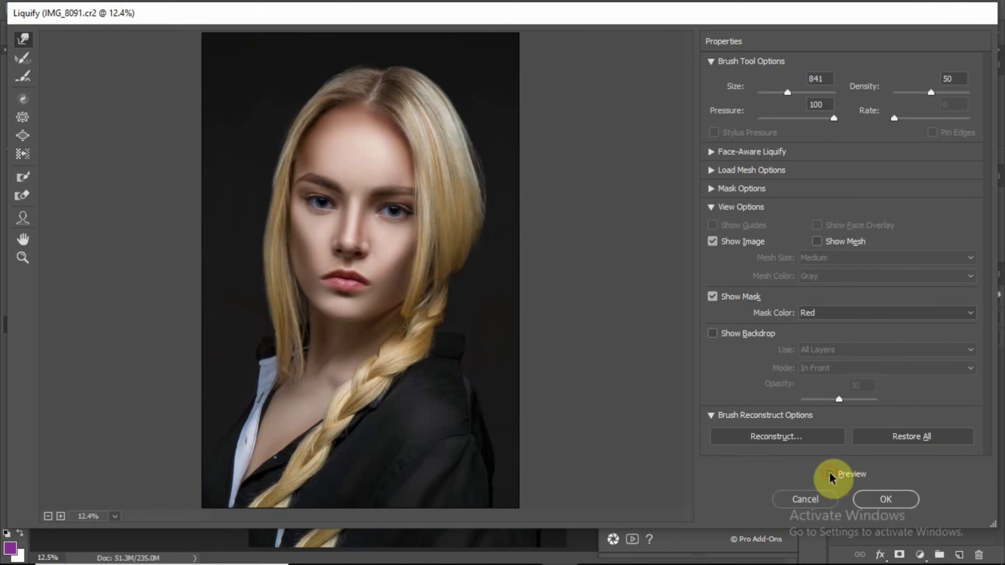
{"action": "left_click", "coordinate": [829, 474]}
{"action": "left_click", "coordinate": [878, 500]}
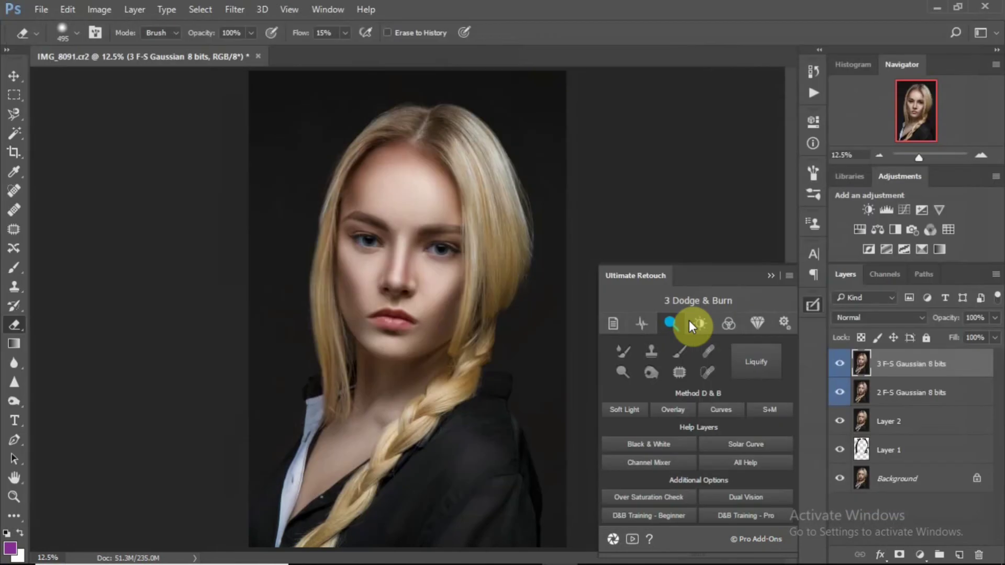
- Compare the portrait with the liquified 3 F-S Gaussian 8 bits layer hidden and shown
{"action": "left_click", "coordinate": [690, 323]}
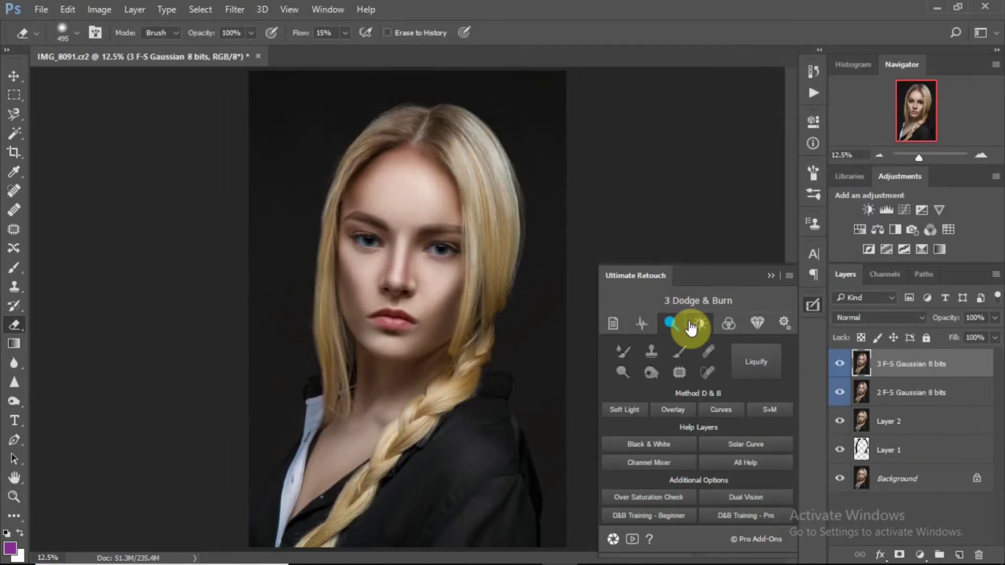
{"action": "left_click", "coordinate": [839, 364]}
{"action": "left_click", "coordinate": [838, 365]}
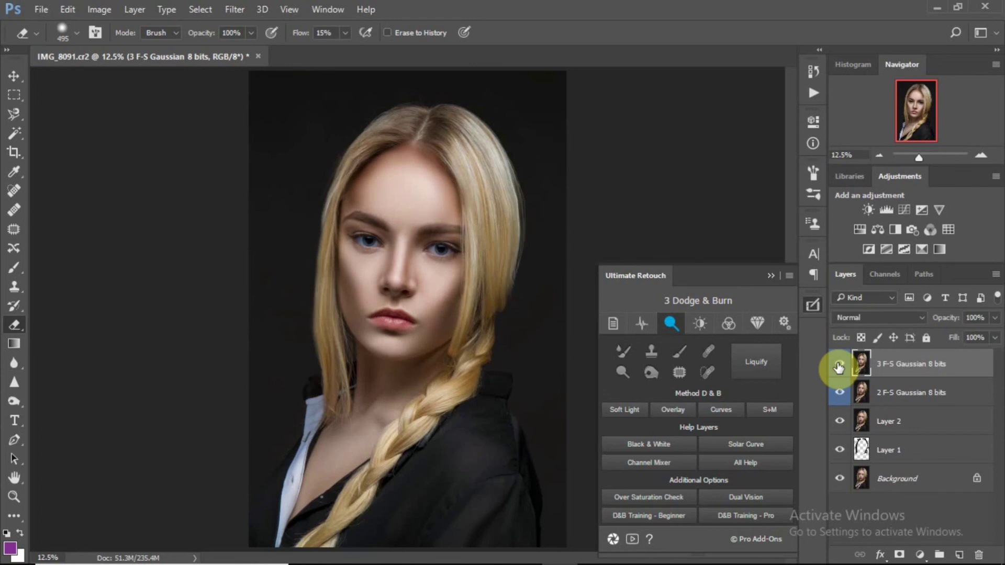
{"action": "left_click", "coordinate": [839, 365]}
{"action": "left_click", "coordinate": [838, 365]}
{"action": "left_click", "coordinate": [838, 365]}
{"action": "left_click", "coordinate": [839, 365]}
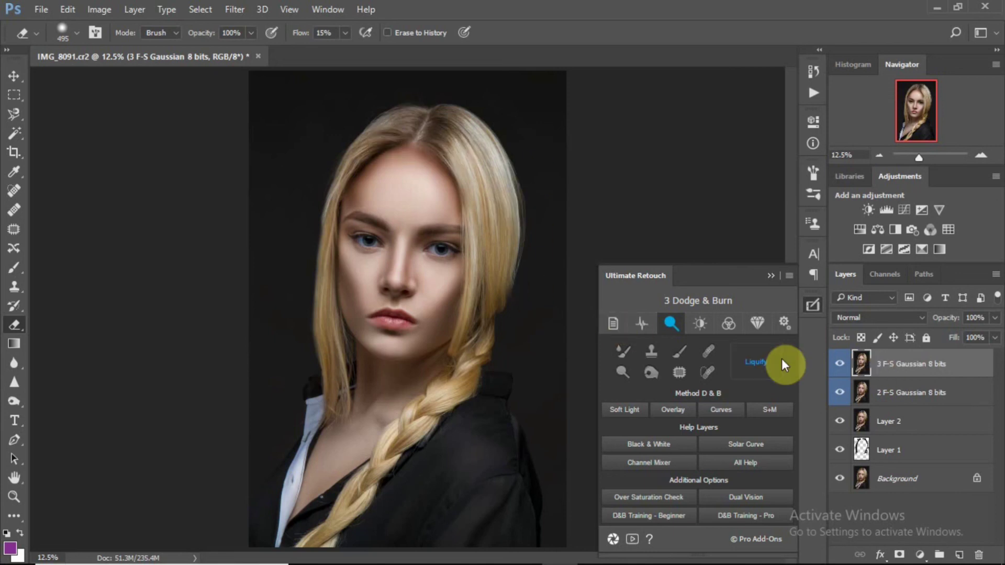
- Apply Camera Raw to a copy of the 3 F-S Gaussian 8 bits layer with Vibrance +23, Clarity +19 and Temperature 0
{"action": "left_click", "coordinate": [699, 323]}
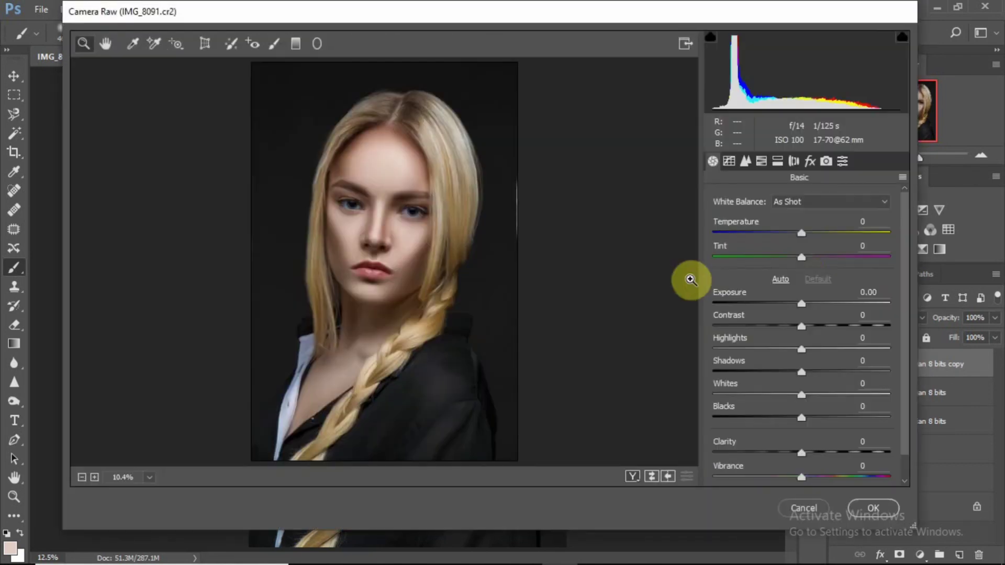
{"action": "left_click_drag", "start_coordinate": [801, 231], "coordinate": [805, 232]}
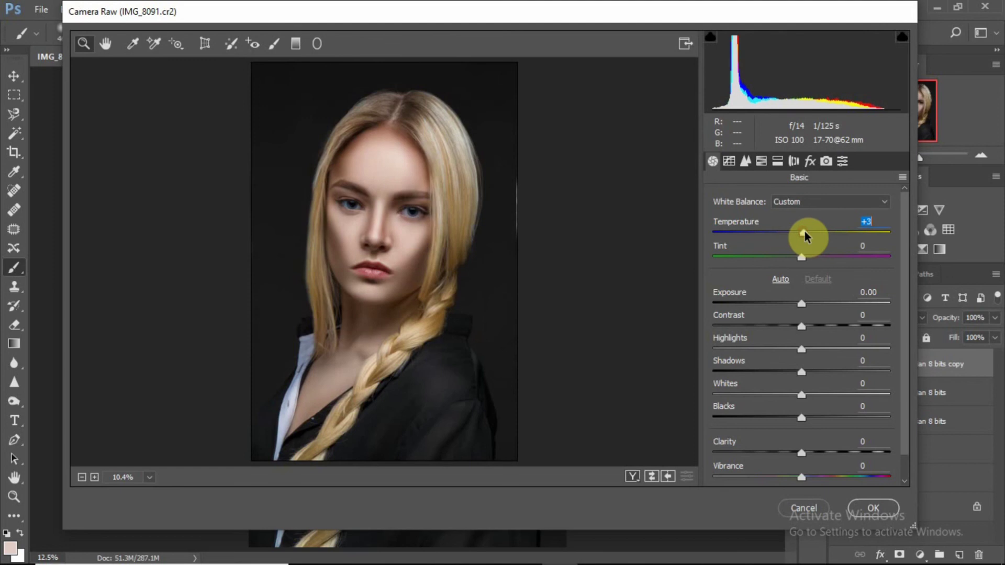
{"action": "double_click", "coordinate": [805, 231]}
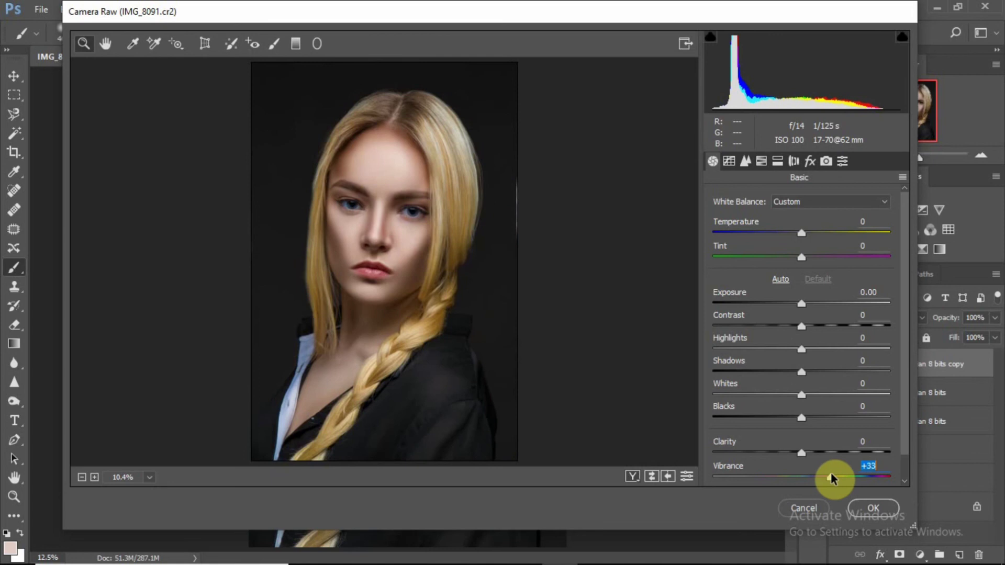
{"action": "left_click_drag", "start_coordinate": [830, 478], "coordinate": [823, 477]}
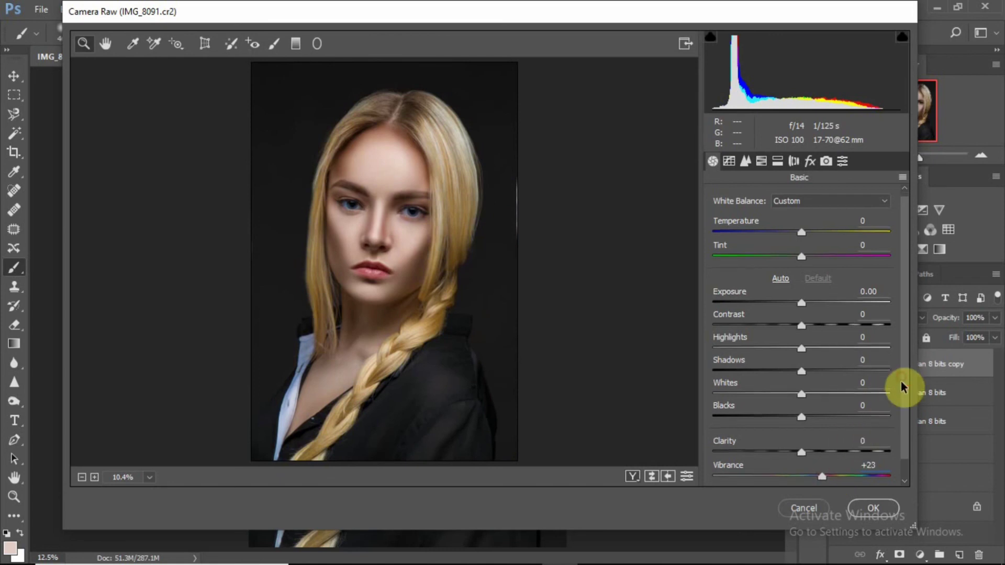
{"action": "scroll", "coordinate": [901, 398], "scroll_direction": "down", "scroll_amount": 1}
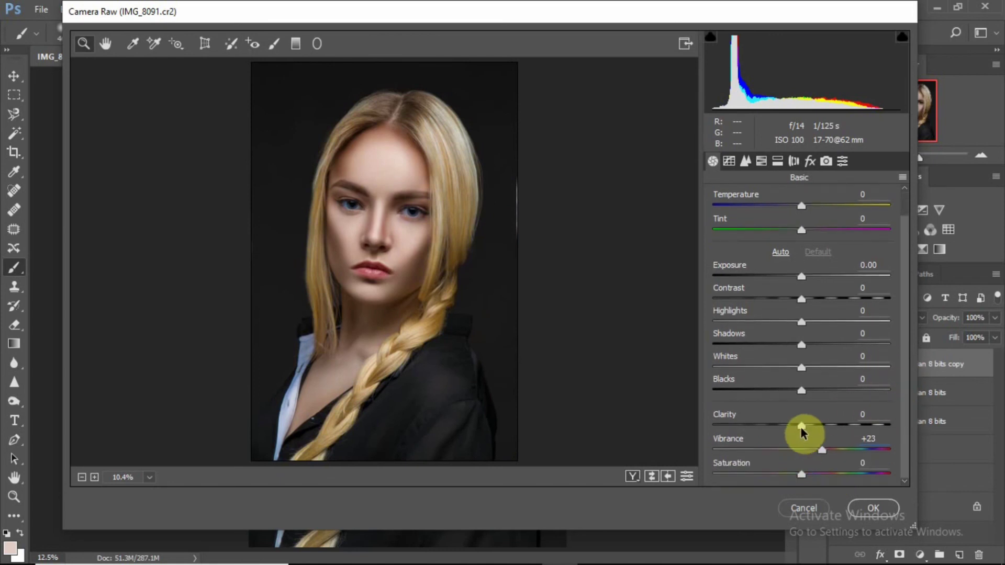
{"action": "left_click_drag", "start_coordinate": [801, 427], "coordinate": [820, 425]}
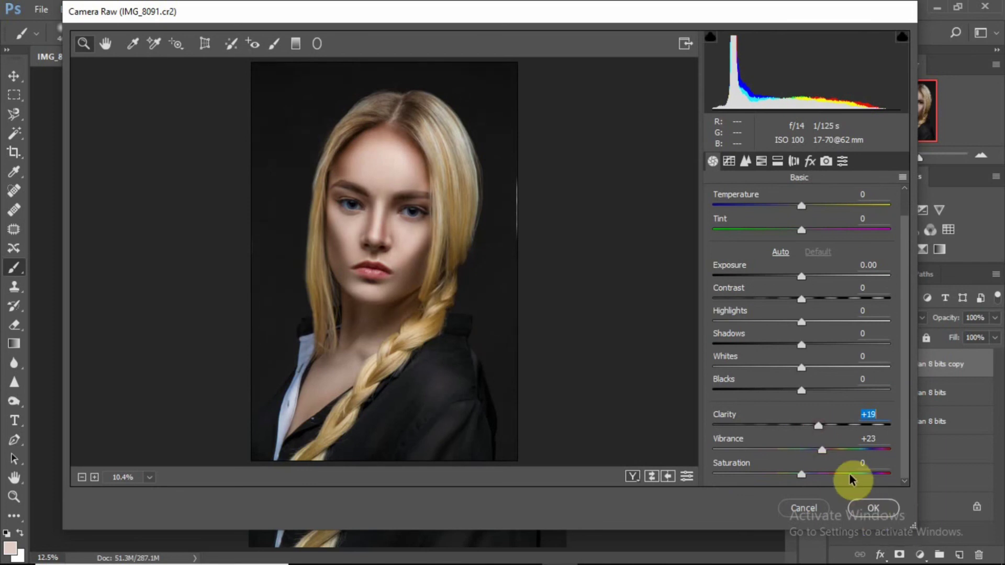
{"action": "left_click", "coordinate": [872, 508]}
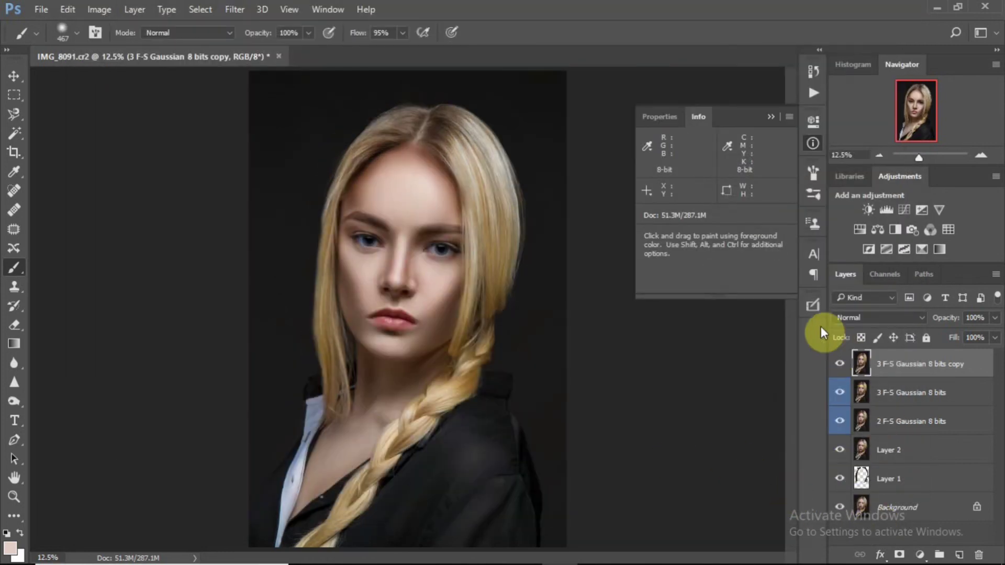
- Add the Tan Skin effect and paint its mask white over the face, neck and chest with a 467 px brush at 95% flow
{"action": "left_click", "coordinate": [815, 305]}
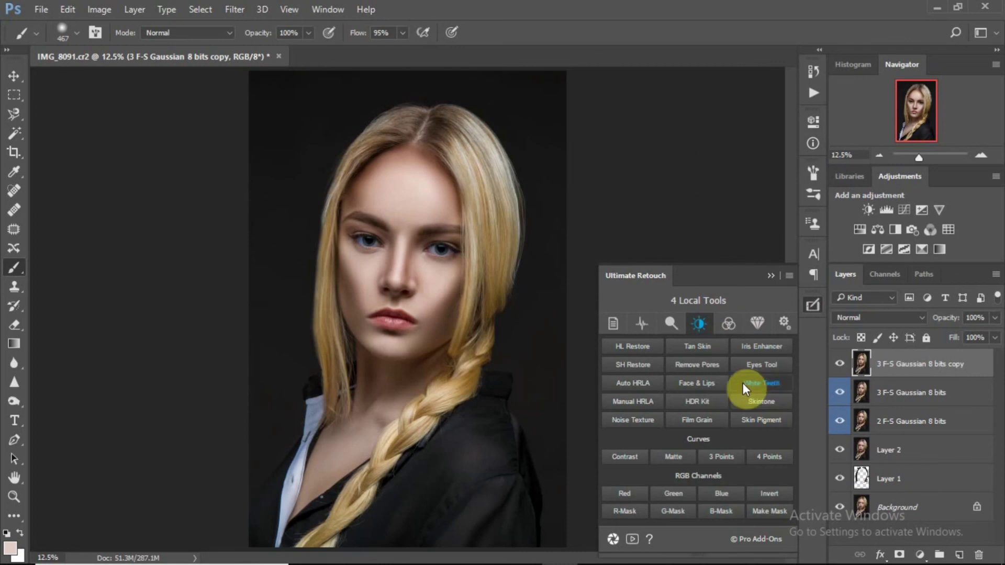
{"action": "left_click", "coordinate": [705, 352]}
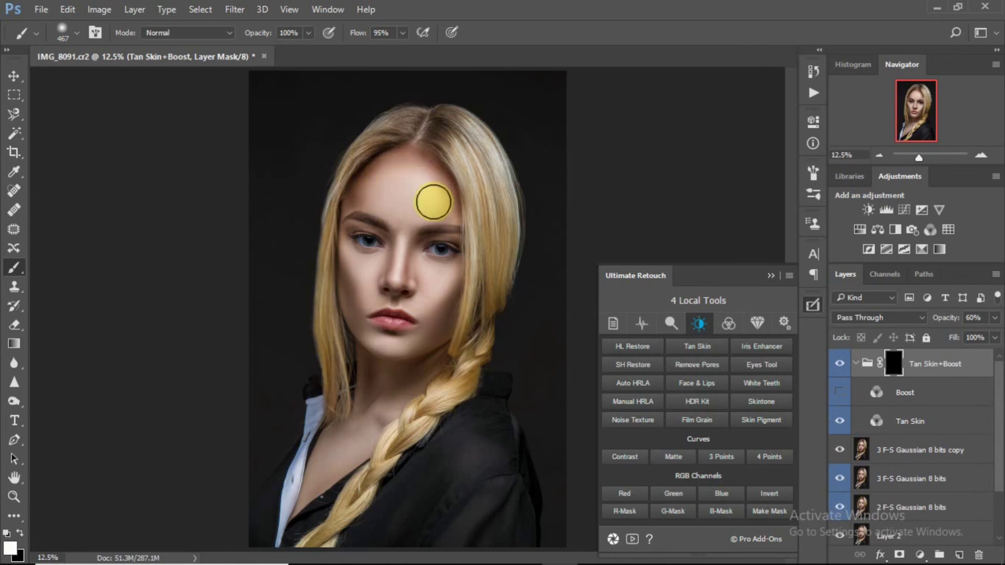
{"action": "left_click", "coordinate": [386, 206]}
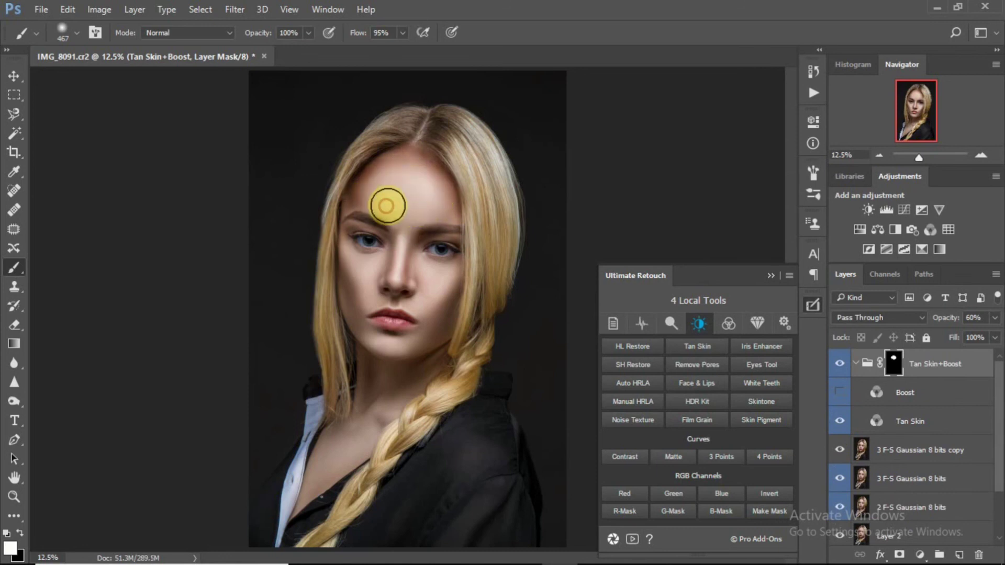
{"action": "mouse_move", "coordinate": [452, 288]}
{"action": "left_mouse_down"}
{"action": "mouse_move", "coordinate": [431, 329]}
{"action": "mouse_move", "coordinate": [438, 321]}
{"action": "left_mouse_up"}
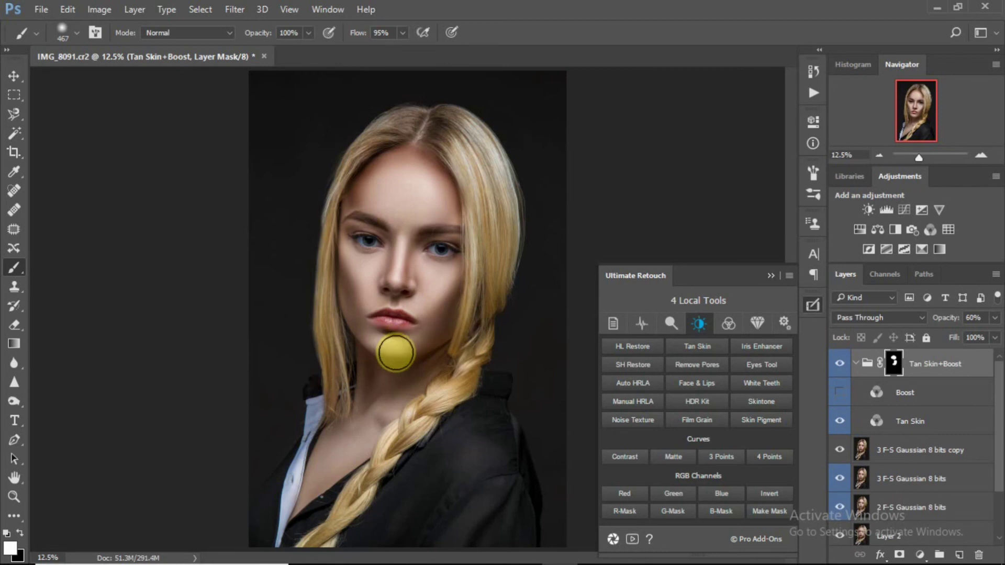
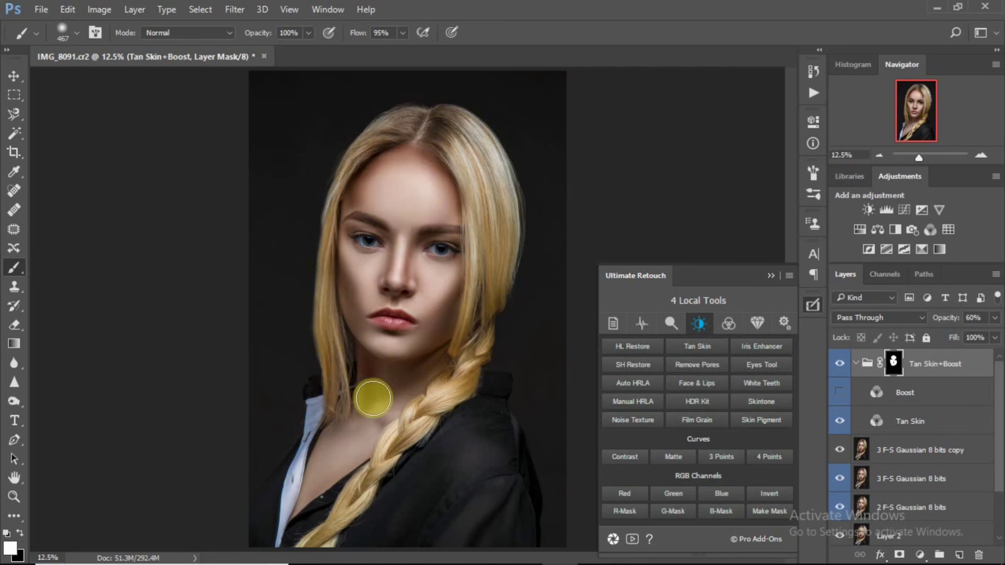
{"action": "mouse_move", "coordinate": [393, 395]}
{"action": "left_mouse_down"}
{"action": "mouse_move", "coordinate": [332, 455]}
{"action": "mouse_move", "coordinate": [361, 431]}
{"action": "left_mouse_up"}
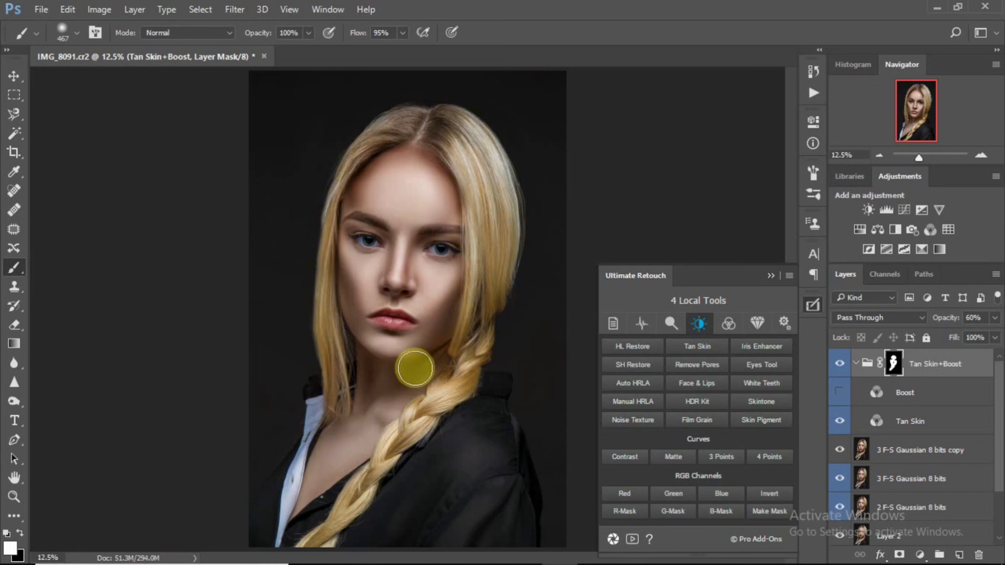
- Compare the Tan Skin+Boost group hidden and shown, enable its Boost layer at 24% opacity, and collapse the group
{"action": "left_click", "coordinate": [839, 364]}
{"action": "left_click", "coordinate": [840, 363]}
{"action": "key", "text": "alt+["}
{"action": "left_click", "coordinate": [840, 392]}
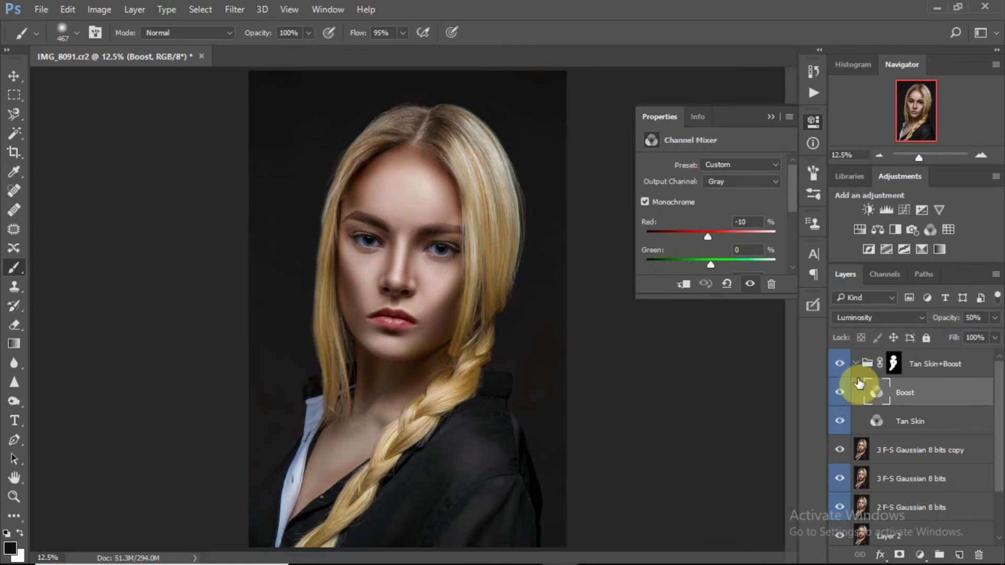
{"action": "left_click_drag", "start_coordinate": [946, 323], "coordinate": [926, 325]}
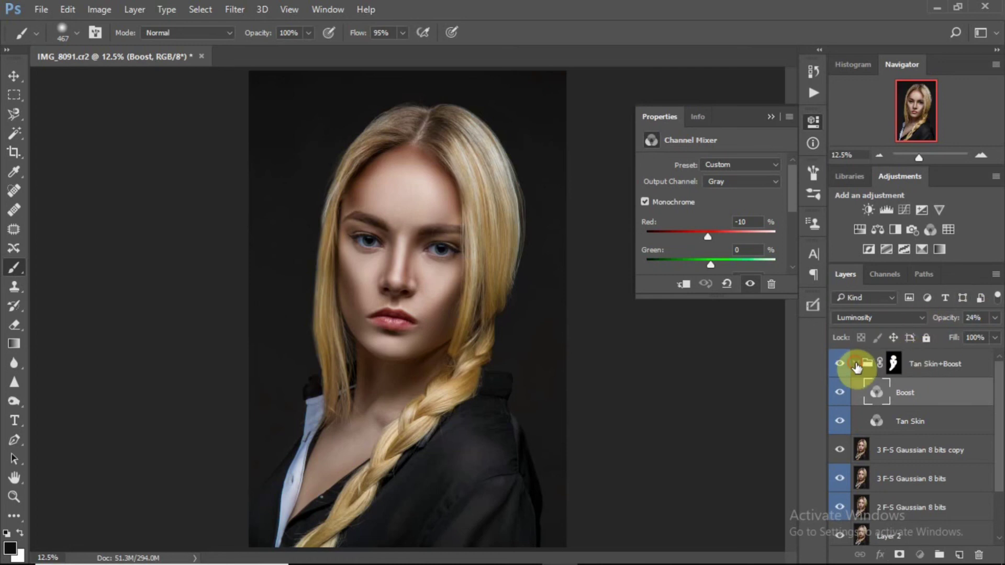
{"action": "left_click", "coordinate": [911, 369]}
{"action": "left_click", "coordinate": [858, 365]}
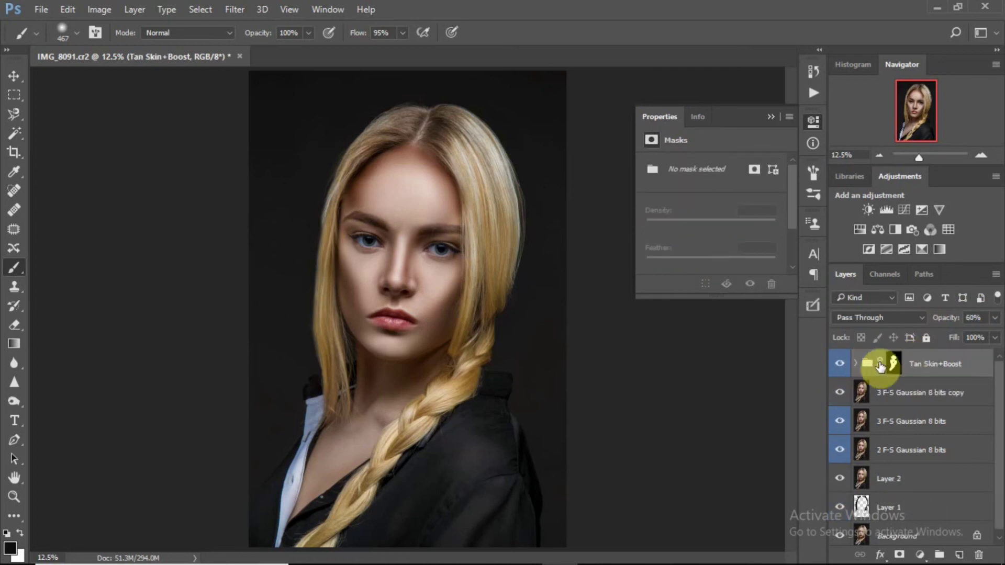
- Create the Eyes Tool layers, applying the Iris Boost High Pass with a radius of 10.0 pixels
{"action": "left_click", "coordinate": [812, 303]}
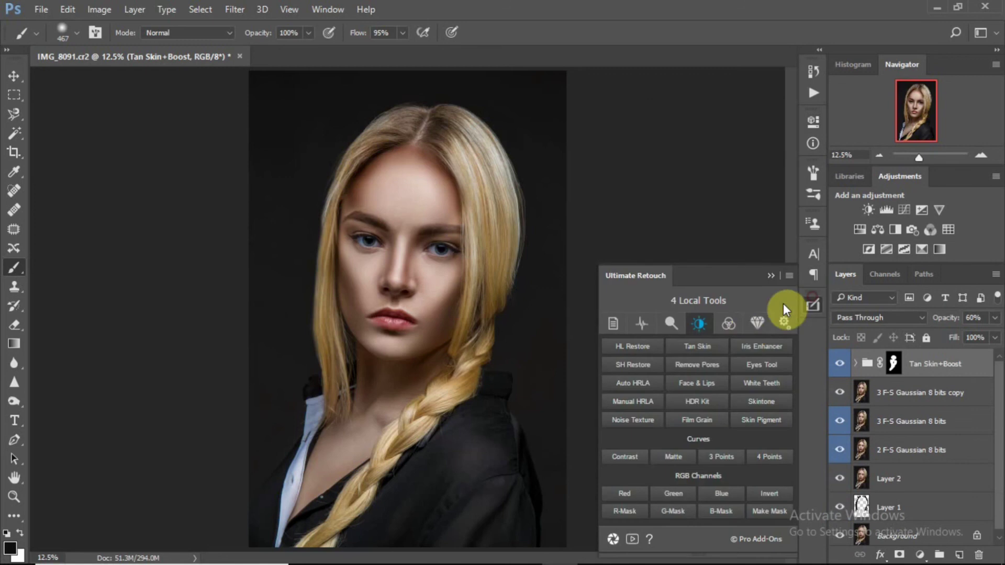
{"action": "left_click", "coordinate": [762, 363]}
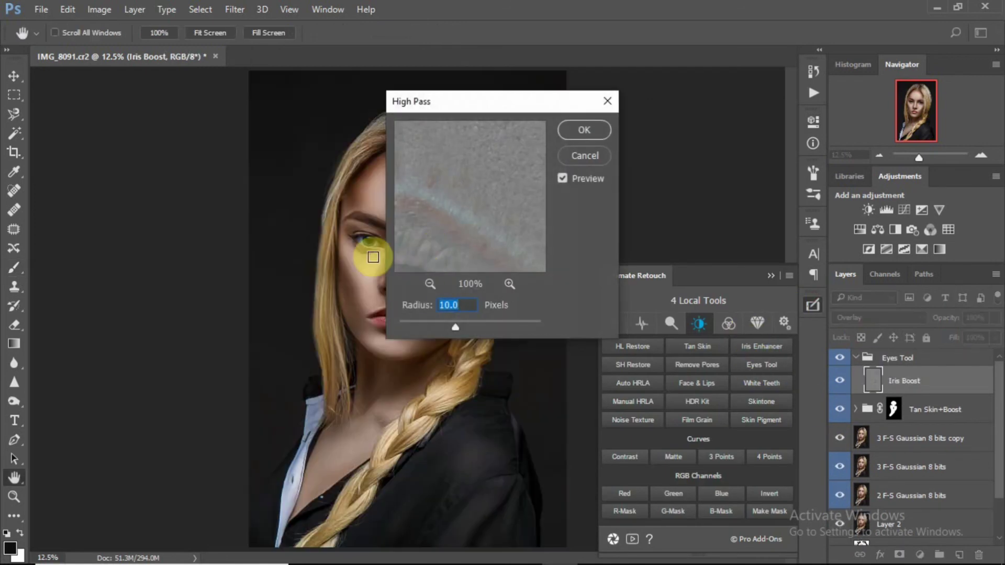
{"action": "left_click", "coordinate": [366, 245]}
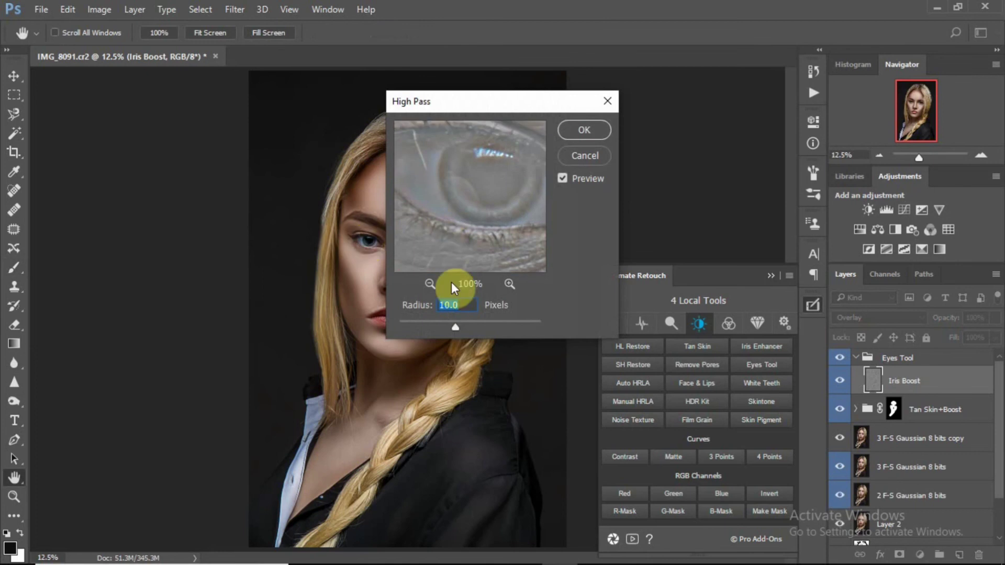
{"action": "left_click", "coordinate": [582, 130]}
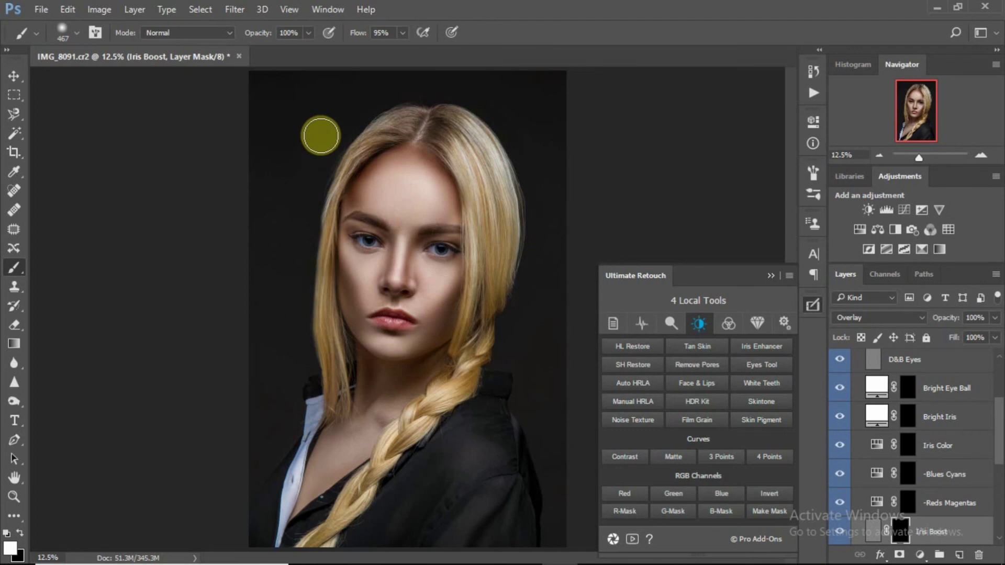
{"action": "key", "text": "ctrl+plus"}
{"action": "key", "text": "ctrl+plus"}
{"action": "key", "text": "ctrl+plus"}
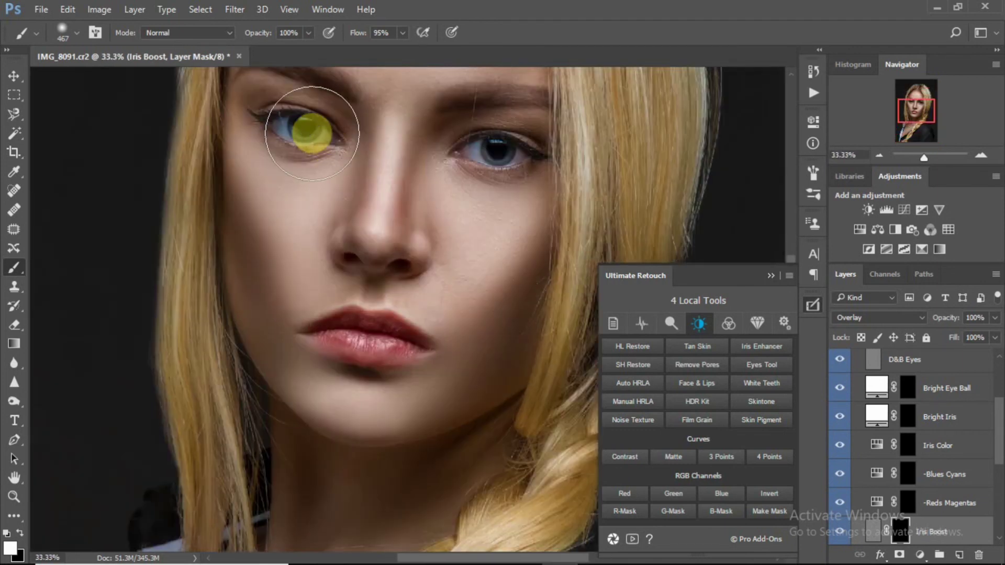
- Paint the Iris Boost layer mask white over both eyes, reducing the brush to 137 px at 95% flow
{"action": "left_click_drag", "start_coordinate": [311, 134], "coordinate": [281, 128]}
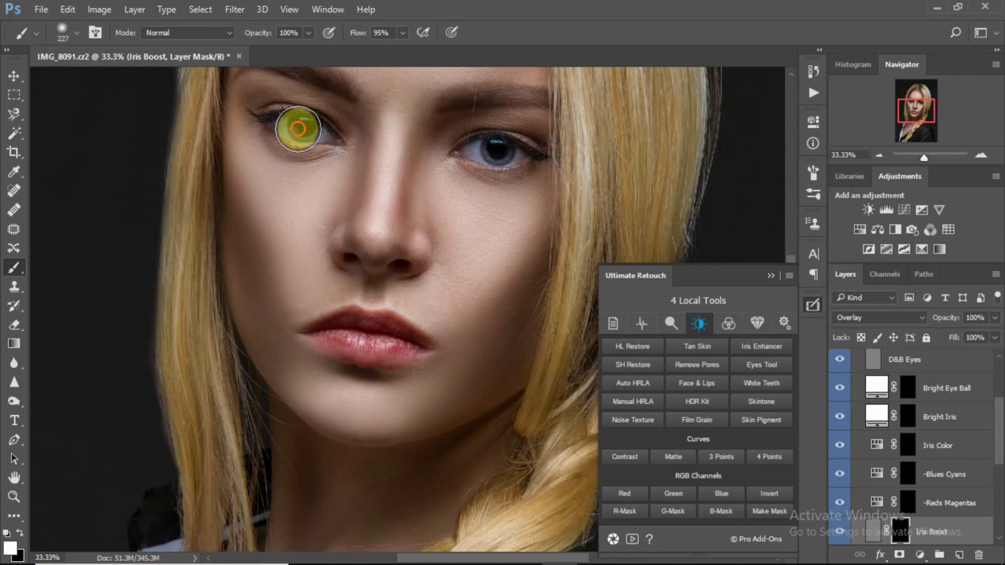
{"action": "left_click", "coordinate": [324, 131]}
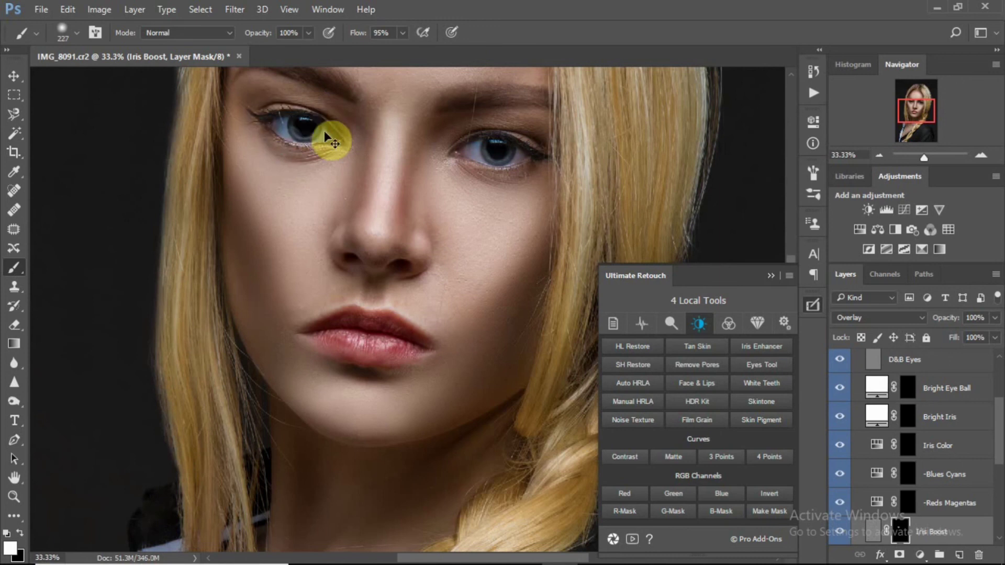
{"action": "left_click_drag", "start_coordinate": [295, 131], "coordinate": [287, 133]}
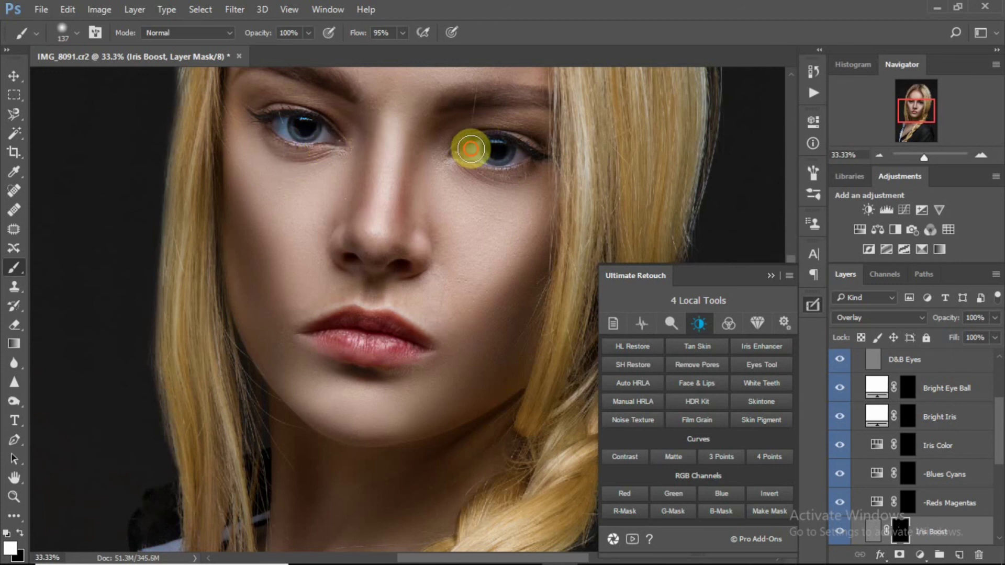
{"action": "left_click_drag", "start_coordinate": [470, 149], "coordinate": [497, 153]}
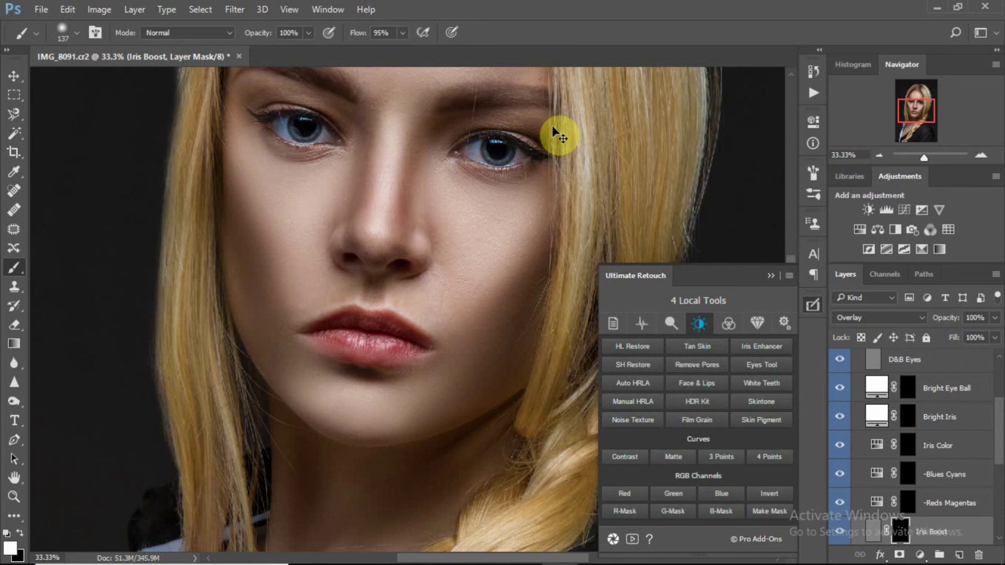
- Paint the Iris Color layer mask white over the irises of both eyes with the 137 px brush
{"action": "key", "text": "ctrl+plus"}
{"action": "left_click_drag", "start_coordinate": [913, 108], "coordinate": [915, 102]}
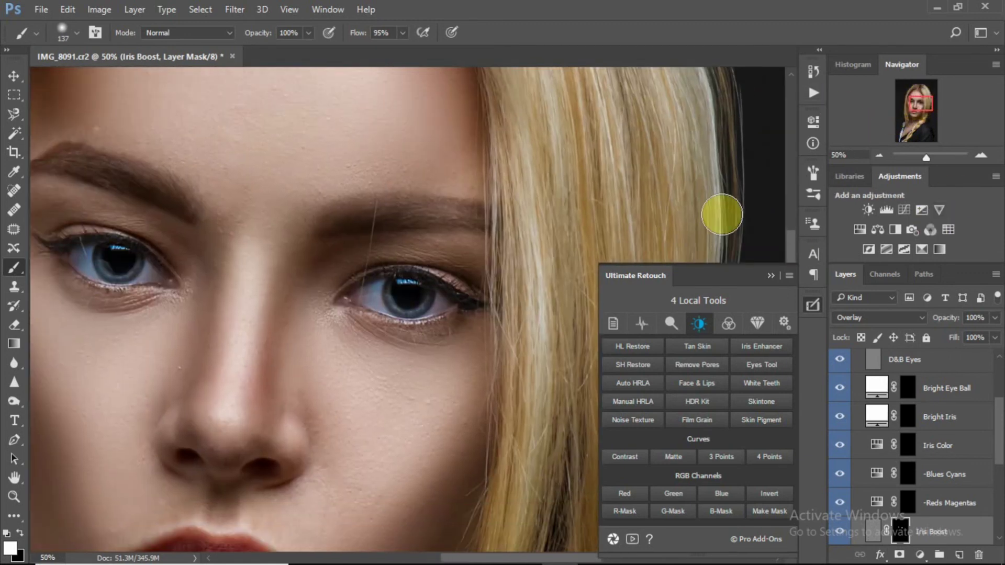
{"action": "key", "text": "ctrl+plus"}
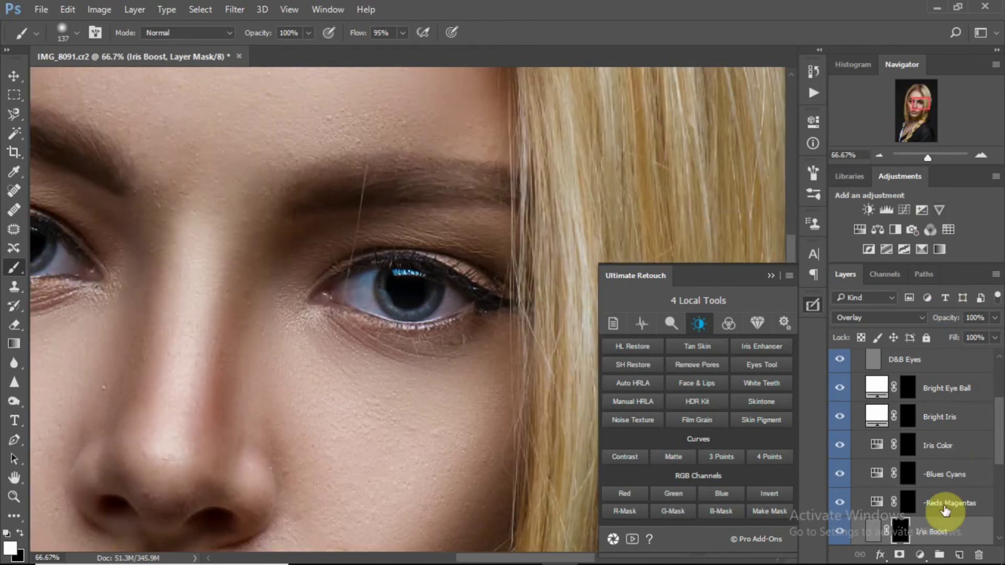
{"action": "left_click", "coordinate": [949, 450]}
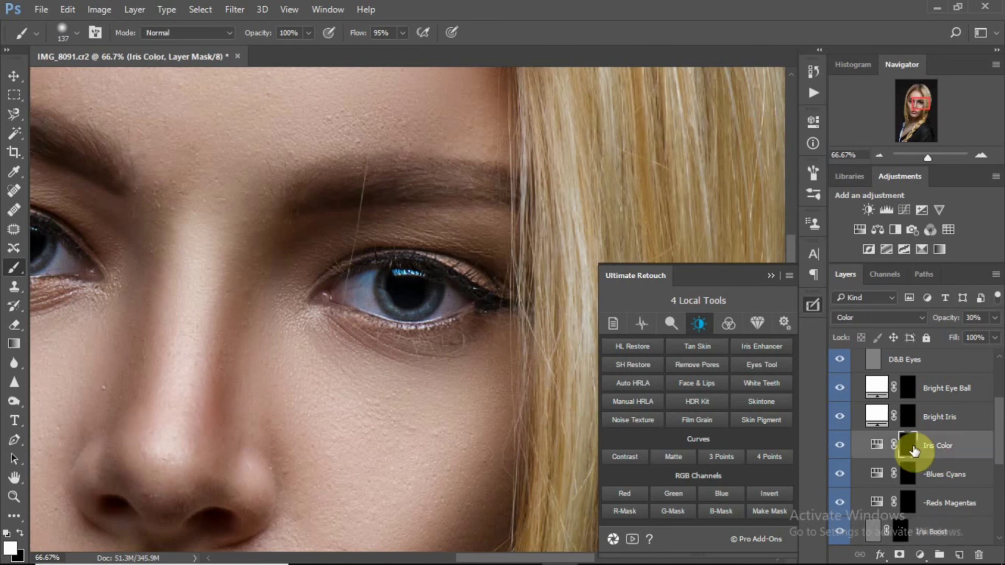
{"action": "left_click", "coordinate": [414, 290]}
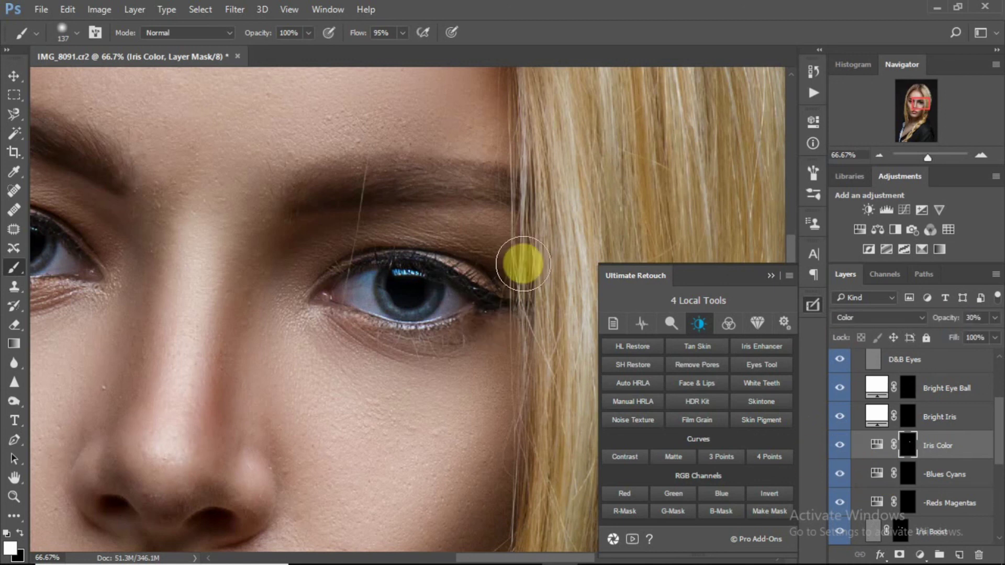
{"action": "left_click_drag", "start_coordinate": [919, 101], "coordinate": [913, 103]}
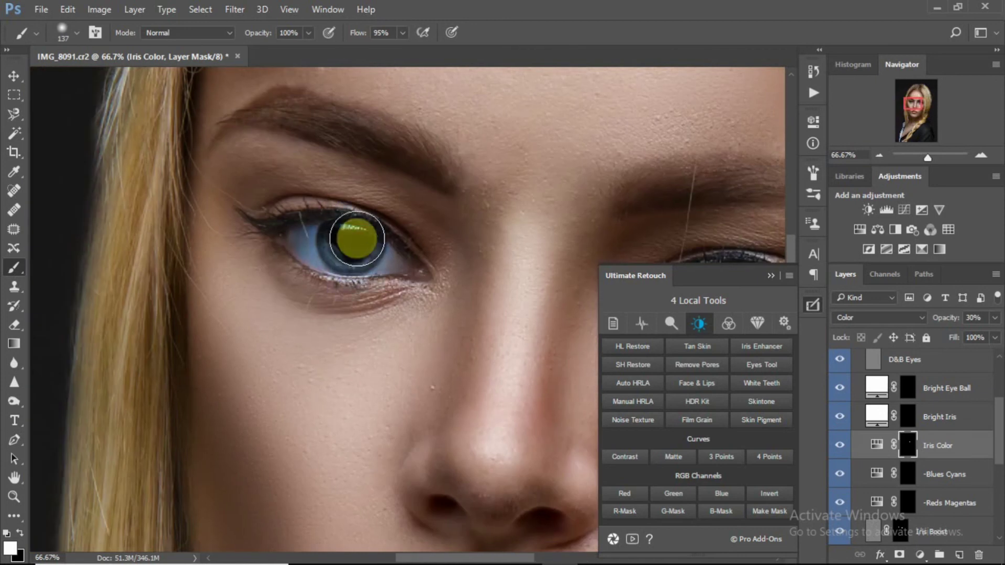
- Target the Bright Iris layer mask and reduce the brush to 33 px, undoing the test strokes over the iris
{"action": "left_click", "coordinate": [908, 416]}
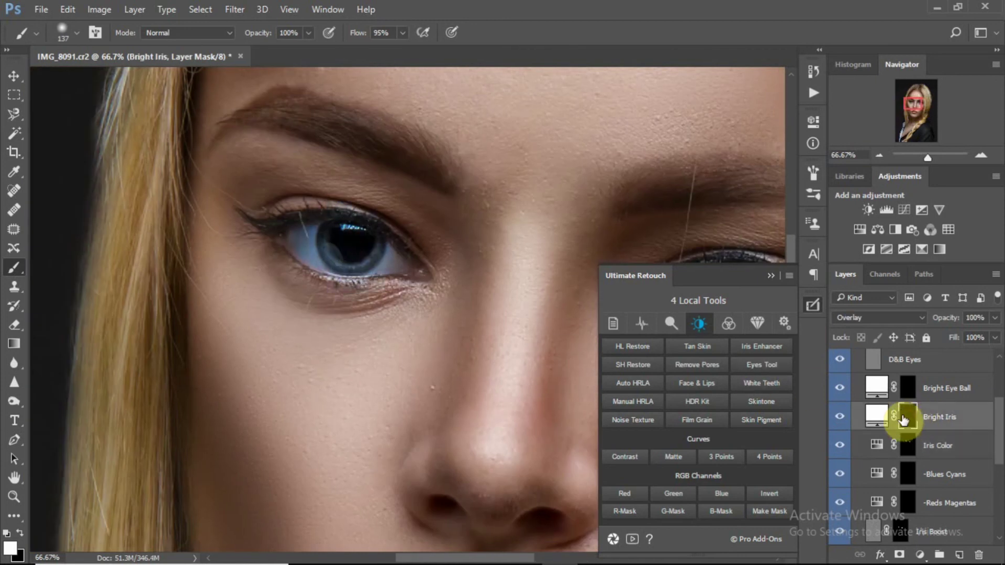
{"action": "left_click_drag", "start_coordinate": [344, 246], "coordinate": [391, 254]}
{"action": "key", "text": "ctrl+z"}
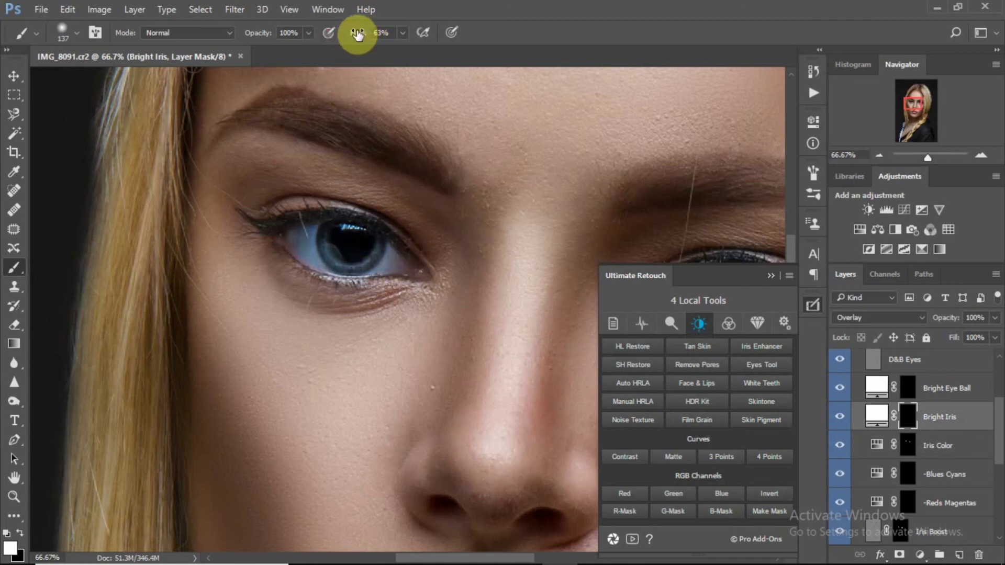
{"action": "mouse_move", "coordinate": [346, 239]}
{"action": "left_mouse_down"}
{"action": "mouse_move", "coordinate": [358, 245]}
{"action": "mouse_move", "coordinate": [334, 257]}
{"action": "left_mouse_up"}
{"action": "key", "text": "ctrl+z"}
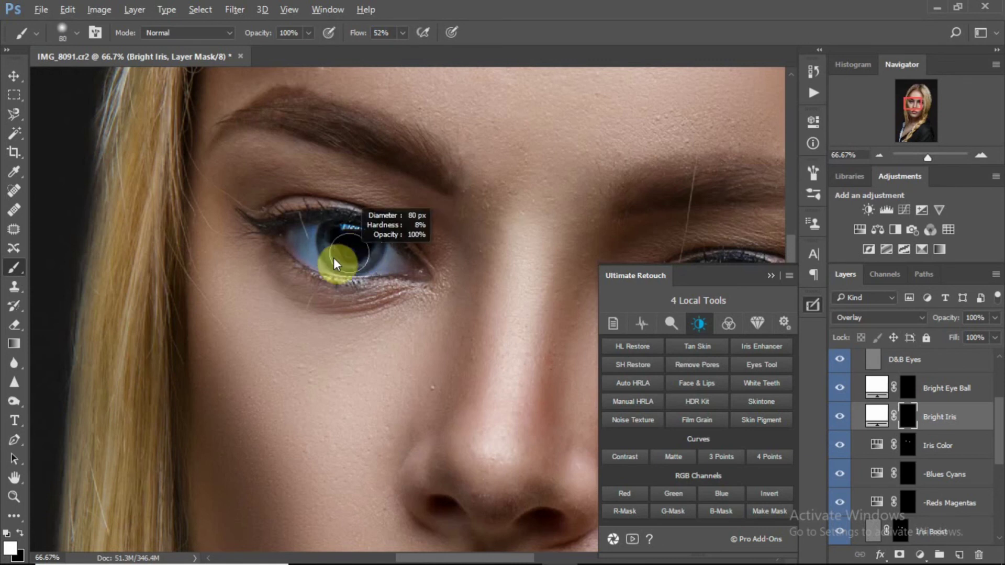
{"action": "key", "text": "ctrl+plus"}
{"action": "key", "text": "ctrl+plus"}
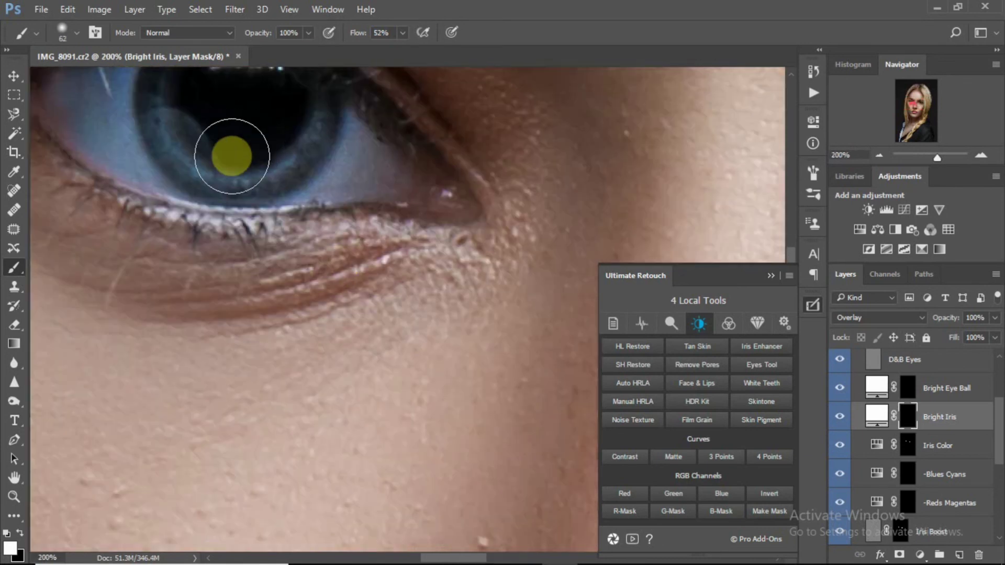
{"action": "left_click_drag", "start_coordinate": [233, 157], "coordinate": [208, 157]}
{"action": "mouse_move", "coordinate": [317, 114]}
{"action": "left_mouse_down"}
{"action": "mouse_move", "coordinate": [275, 170]}
{"action": "mouse_move", "coordinate": [234, 178]}
{"action": "left_mouse_up"}
{"action": "key", "text": "ctrl+z"}
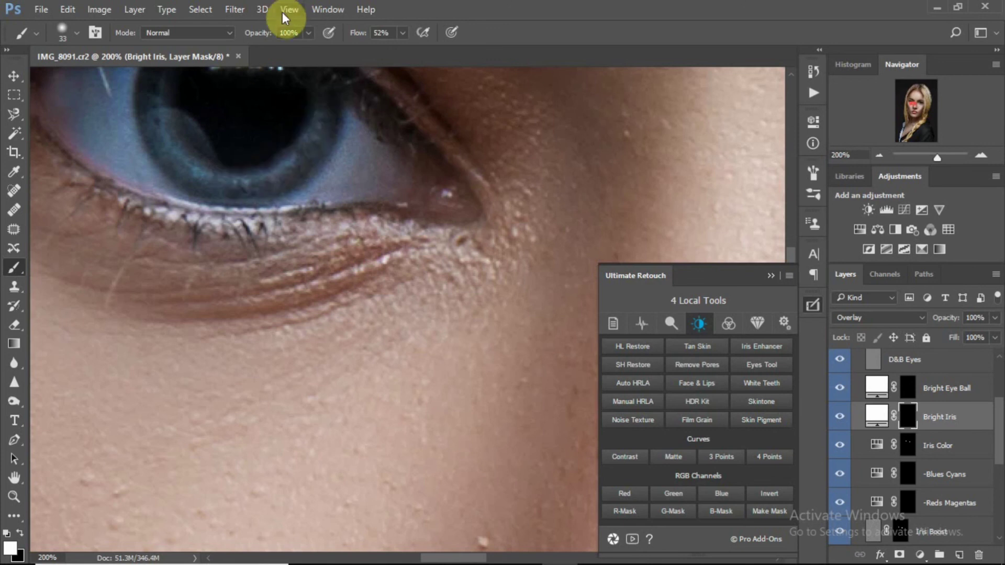
- Set the brush flow to 26% and paint the Bright Iris mask over both irises and the catchlight reflections
{"action": "left_click_drag", "start_coordinate": [339, 35], "coordinate": [338, 35]}
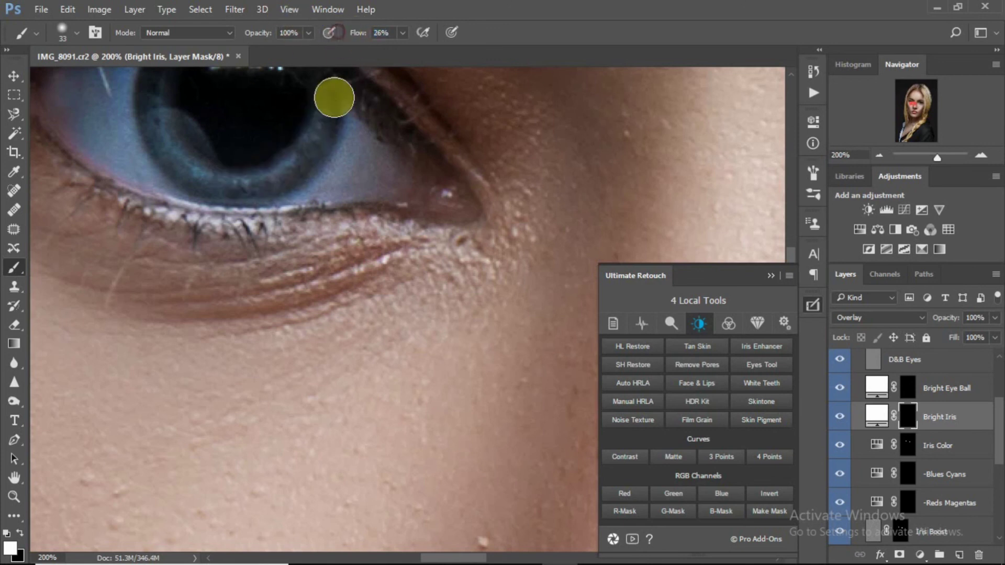
{"action": "mouse_move", "coordinate": [322, 109]}
{"action": "left_mouse_down"}
{"action": "mouse_move", "coordinate": [314, 141]}
{"action": "mouse_move", "coordinate": [284, 156]}
{"action": "mouse_move", "coordinate": [209, 166]}
{"action": "mouse_move", "coordinate": [186, 155]}
{"action": "mouse_move", "coordinate": [168, 83]}
{"action": "left_mouse_up"}
{"action": "left_click_drag", "start_coordinate": [911, 109], "coordinate": [913, 104]}
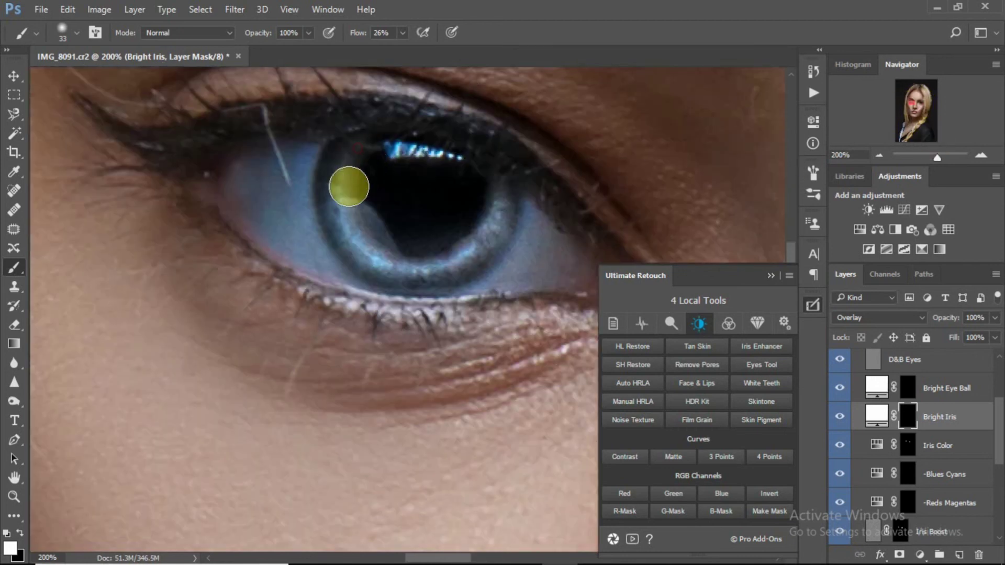
{"action": "left_click_drag", "start_coordinate": [413, 159], "coordinate": [442, 153]}
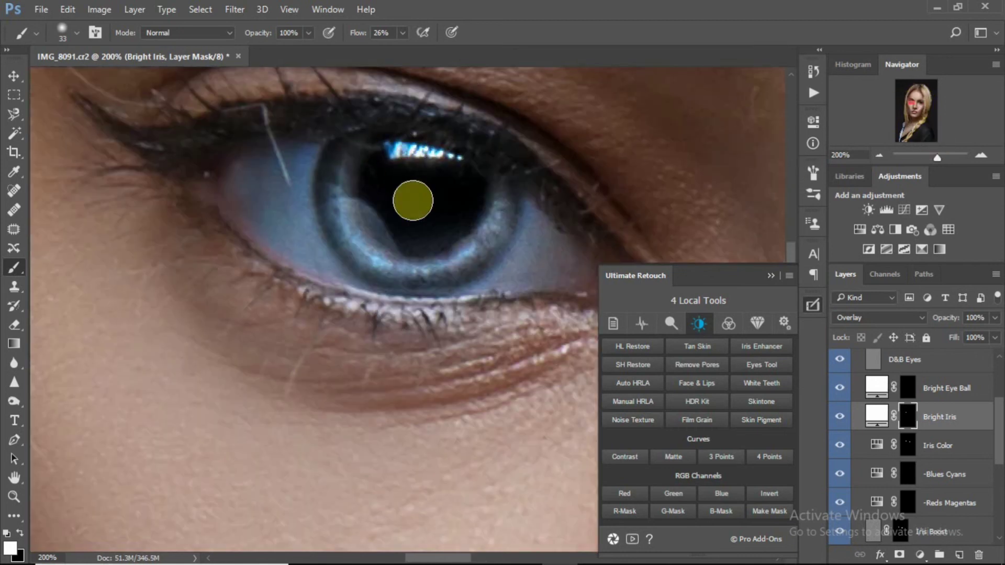
{"action": "left_click_drag", "start_coordinate": [908, 101], "coordinate": [924, 101]}
{"action": "mouse_move", "coordinate": [304, 273]}
{"action": "left_mouse_down"}
{"action": "mouse_move", "coordinate": [231, 318]}
{"action": "mouse_move", "coordinate": [190, 305]}
{"action": "mouse_move", "coordinate": [154, 238]}
{"action": "mouse_move", "coordinate": [208, 207]}
{"action": "mouse_move", "coordinate": [246, 203]}
{"action": "mouse_move", "coordinate": [335, 224]}
{"action": "left_mouse_up"}
- Paint the Bright Eye Ball layer mask white over the whites of both eyes with a 33 px brush at 26% flow
{"action": "left_click", "coordinate": [909, 389]}
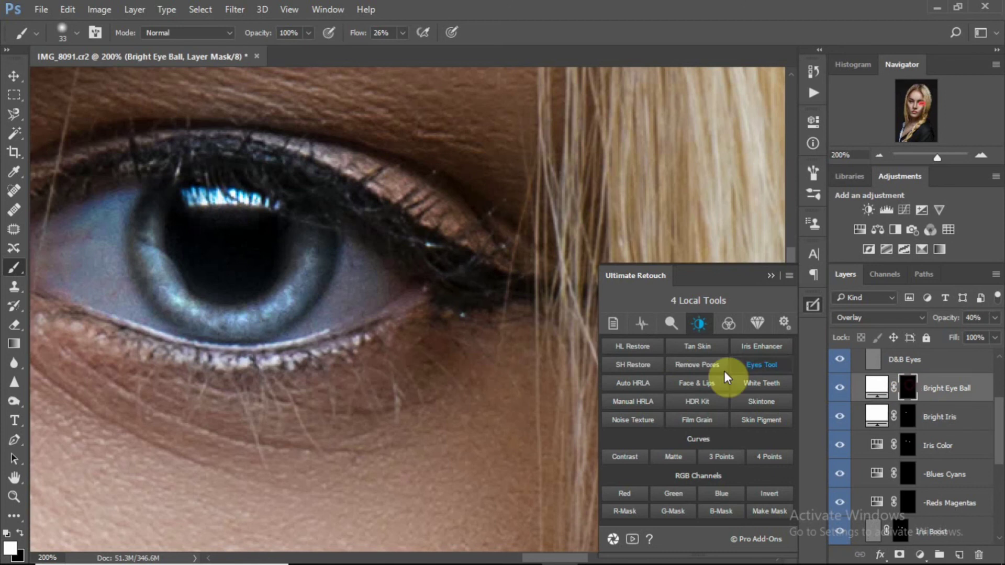
{"action": "mouse_move", "coordinate": [385, 294]}
{"action": "left_mouse_down"}
{"action": "mouse_move", "coordinate": [348, 291]}
{"action": "mouse_move", "coordinate": [369, 265]}
{"action": "mouse_move", "coordinate": [404, 285]}
{"action": "mouse_move", "coordinate": [303, 330]}
{"action": "left_mouse_up"}
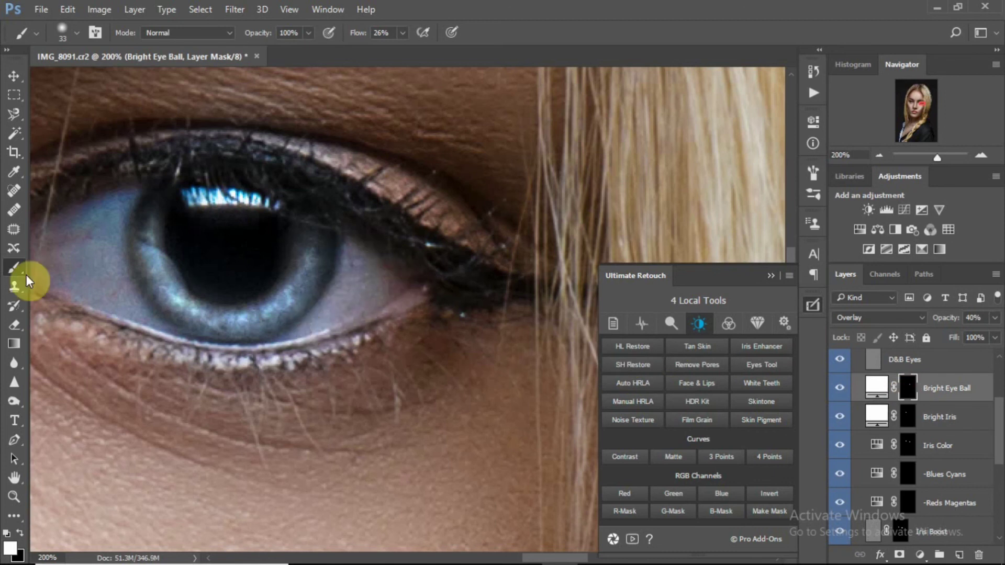
{"action": "mouse_move", "coordinate": [116, 209]}
{"action": "left_mouse_down"}
{"action": "mouse_move", "coordinate": [47, 243]}
{"action": "mouse_move", "coordinate": [127, 298]}
{"action": "mouse_move", "coordinate": [105, 230]}
{"action": "mouse_move", "coordinate": [150, 319]}
{"action": "mouse_move", "coordinate": [99, 298]}
{"action": "mouse_move", "coordinate": [61, 265]}
{"action": "mouse_move", "coordinate": [119, 218]}
{"action": "mouse_move", "coordinate": [38, 234]}
{"action": "left_mouse_up"}
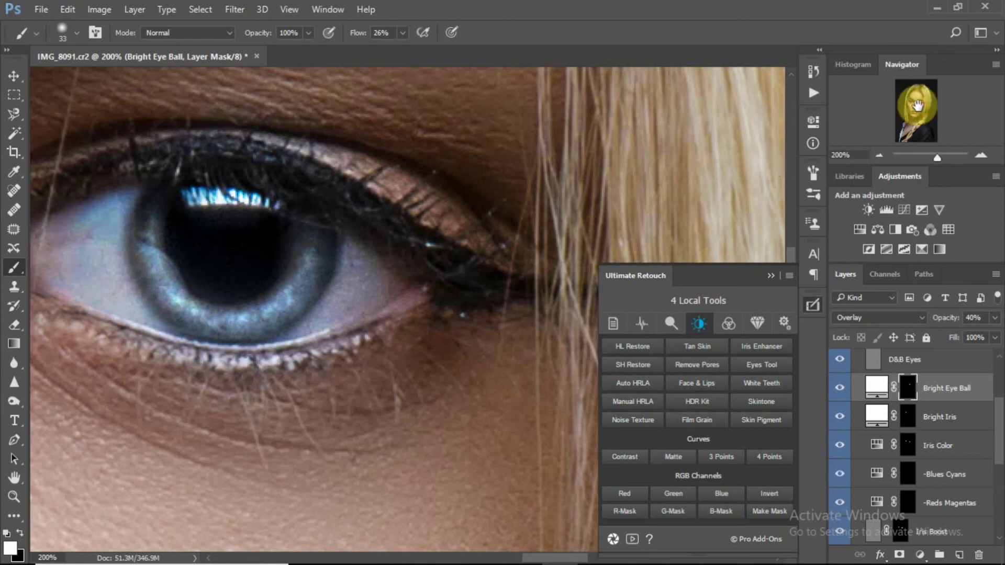
{"action": "left_click_drag", "start_coordinate": [906, 101], "coordinate": [912, 104]}
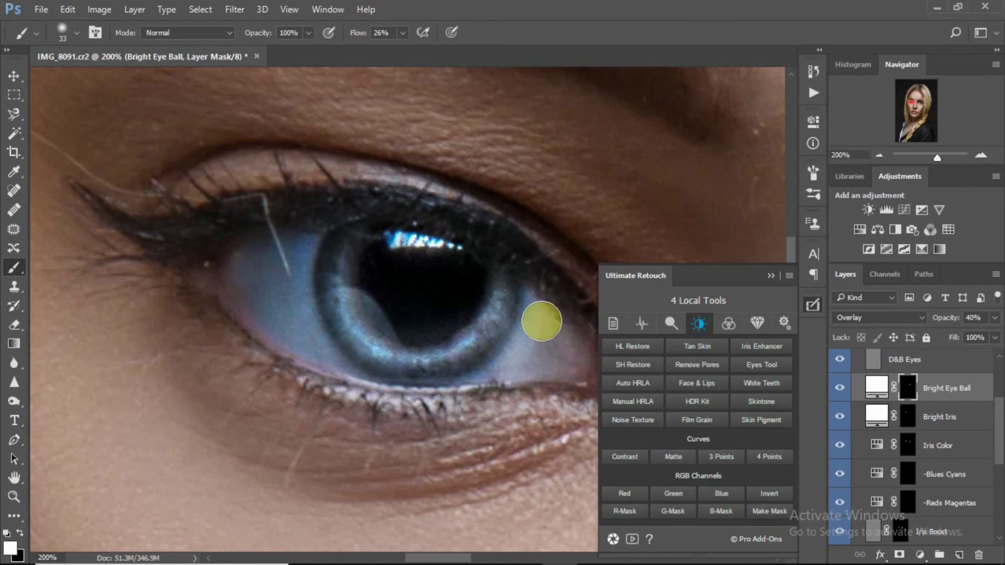
{"action": "mouse_move", "coordinate": [544, 355]}
{"action": "left_mouse_down"}
{"action": "mouse_move", "coordinate": [581, 361]}
{"action": "mouse_move", "coordinate": [498, 366]}
{"action": "mouse_move", "coordinate": [284, 318]}
{"action": "mouse_move", "coordinate": [325, 349]}
{"action": "mouse_move", "coordinate": [245, 293]}
{"action": "mouse_move", "coordinate": [260, 249]}
{"action": "mouse_move", "coordinate": [296, 292]}
{"action": "mouse_move", "coordinate": [268, 291]}
{"action": "left_mouse_up"}
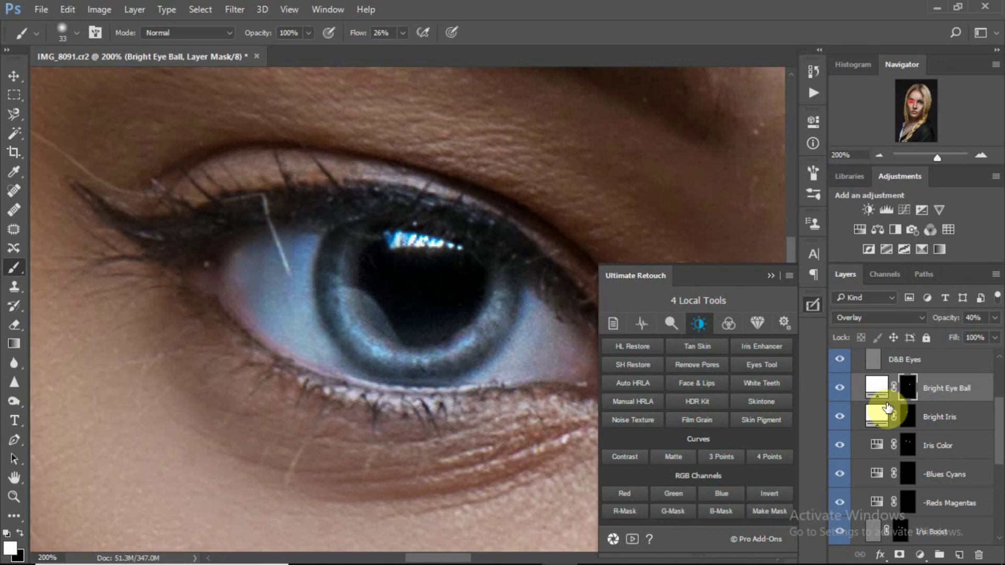
- On the D&B Eyelid layer, darken the lash line and eyeliner of the portrait's left-hand eye with the Burn tool, Shadows range, 9% exposure
{"action": "left_click_drag", "start_coordinate": [1001, 430], "coordinate": [1001, 390]}
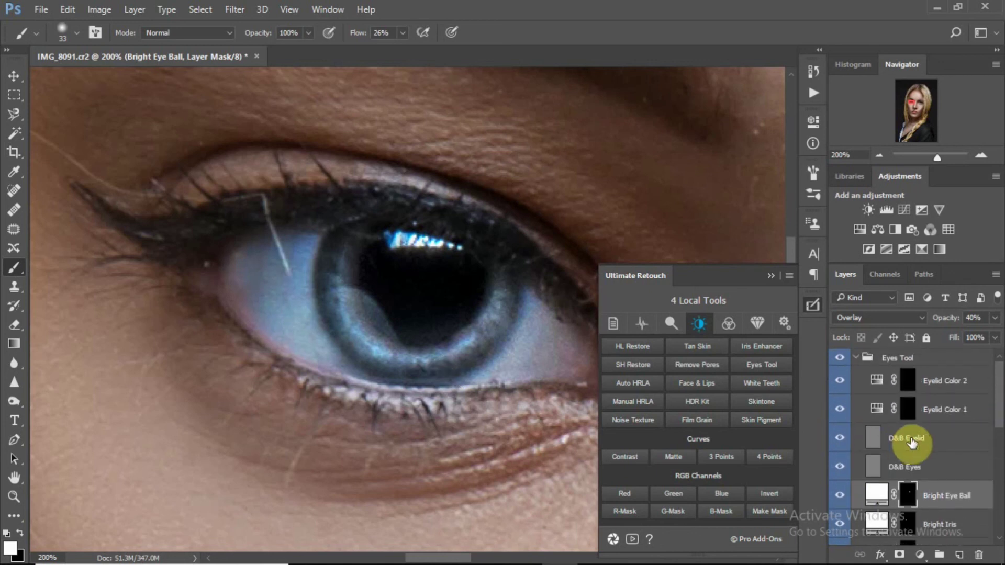
{"action": "left_click", "coordinate": [911, 442]}
{"action": "left_click", "coordinate": [921, 468]}
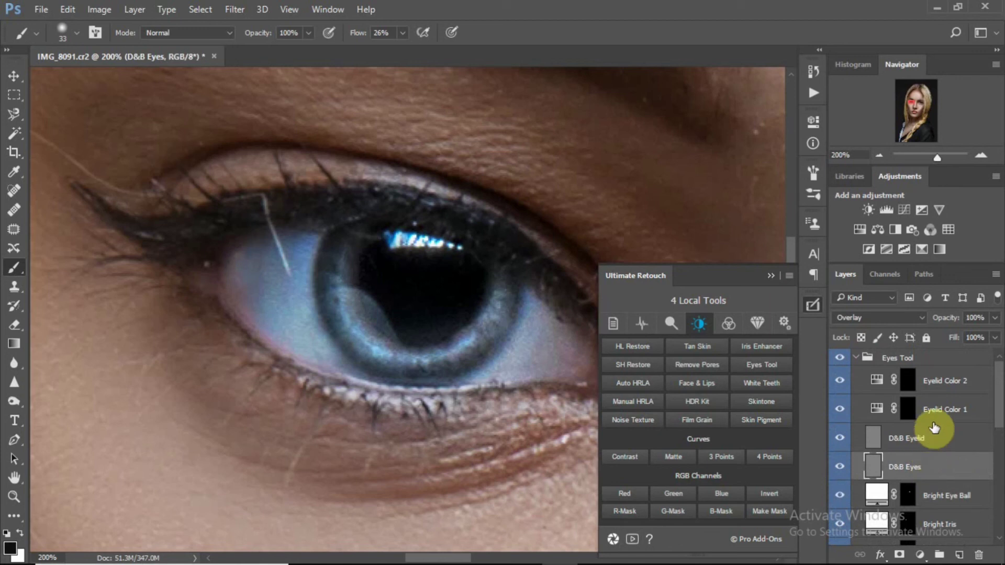
{"action": "left_click", "coordinate": [930, 441]}
{"action": "left_click", "coordinate": [669, 325]}
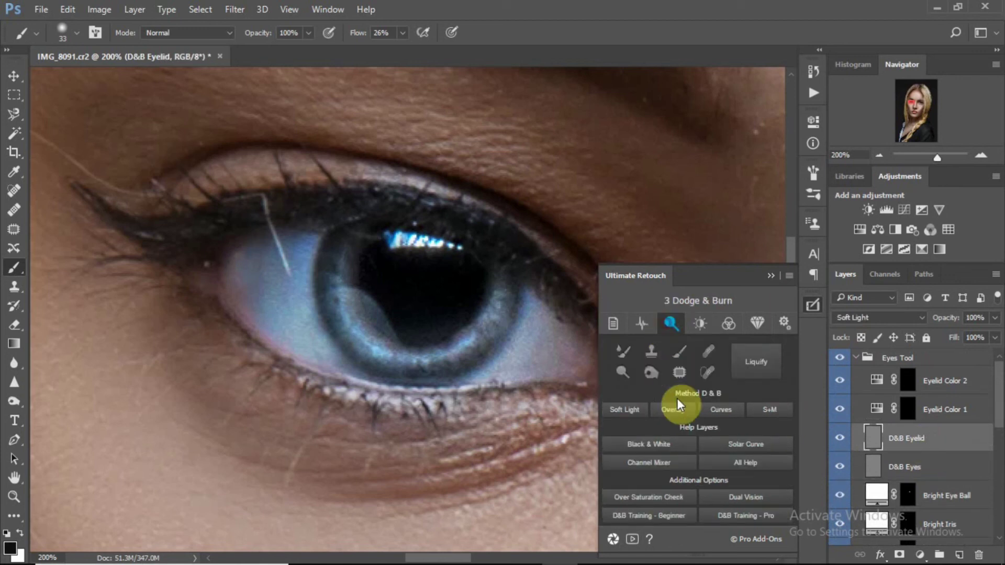
{"action": "left_click", "coordinate": [650, 376]}
{"action": "left_click_drag", "start_coordinate": [463, 245], "coordinate": [336, 240]}
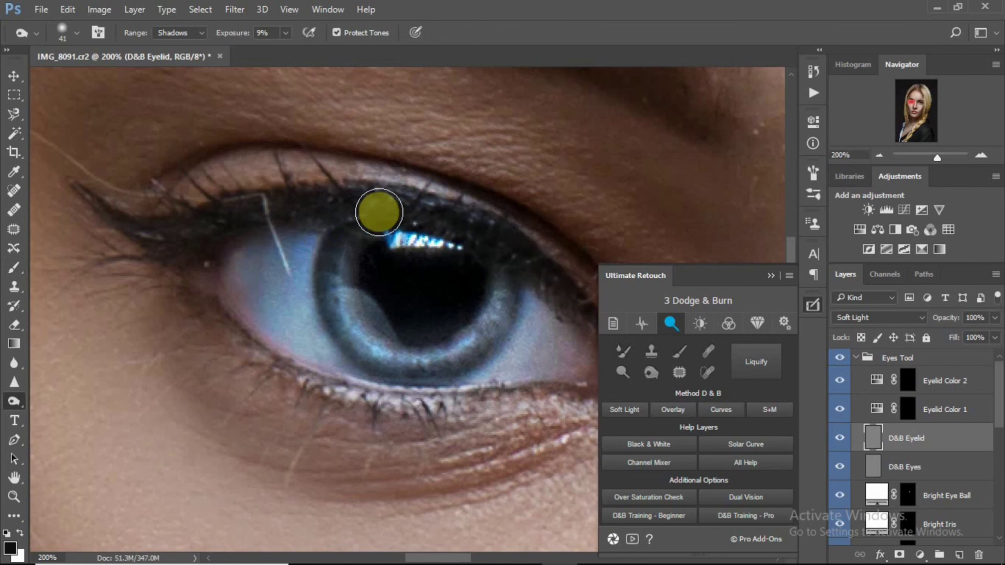
{"action": "mouse_move", "coordinate": [319, 216]}
{"action": "left_mouse_down"}
{"action": "mouse_move", "coordinate": [235, 213]}
{"action": "mouse_move", "coordinate": [157, 229]}
{"action": "mouse_move", "coordinate": [93, 204]}
{"action": "mouse_move", "coordinate": [128, 226]}
{"action": "mouse_move", "coordinate": [110, 223]}
{"action": "mouse_move", "coordinate": [93, 210]}
{"action": "mouse_move", "coordinate": [138, 228]}
{"action": "mouse_move", "coordinate": [324, 206]}
{"action": "mouse_move", "coordinate": [287, 203]}
{"action": "mouse_move", "coordinate": [487, 224]}
{"action": "mouse_move", "coordinate": [556, 267]}
{"action": "mouse_move", "coordinate": [594, 314]}
{"action": "mouse_move", "coordinate": [557, 292]}
{"action": "mouse_move", "coordinate": [582, 312]}
{"action": "left_mouse_up"}
{"action": "mouse_move", "coordinate": [418, 298]}
{"action": "left_mouse_down"}
{"action": "mouse_move", "coordinate": [370, 278]}
{"action": "mouse_move", "coordinate": [473, 272]}
{"action": "mouse_move", "coordinate": [408, 302]}
{"action": "mouse_move", "coordinate": [561, 325]}
{"action": "mouse_move", "coordinate": [504, 278]}
{"action": "mouse_move", "coordinate": [513, 299]}
{"action": "mouse_move", "coordinate": [489, 332]}
{"action": "mouse_move", "coordinate": [516, 310]}
{"action": "mouse_move", "coordinate": [512, 332]}
{"action": "mouse_move", "coordinate": [436, 379]}
{"action": "left_mouse_up"}
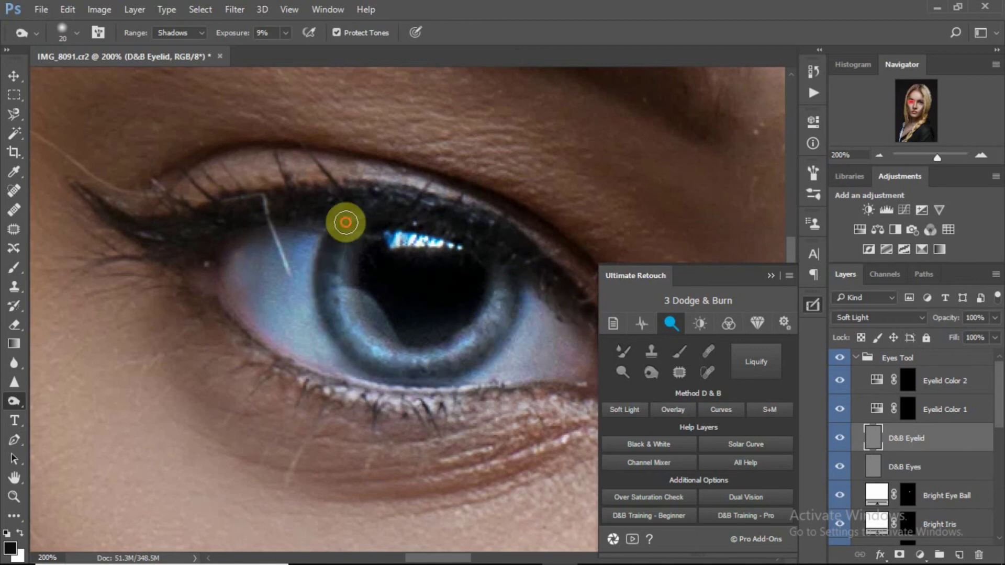
- Burn the eyeliner, lashes and dark details of the portrait's right-hand eye on the D&B Eyelid layer with a 20 to 32 px brush
{"action": "left_click_drag", "start_coordinate": [919, 133], "coordinate": [922, 99]}
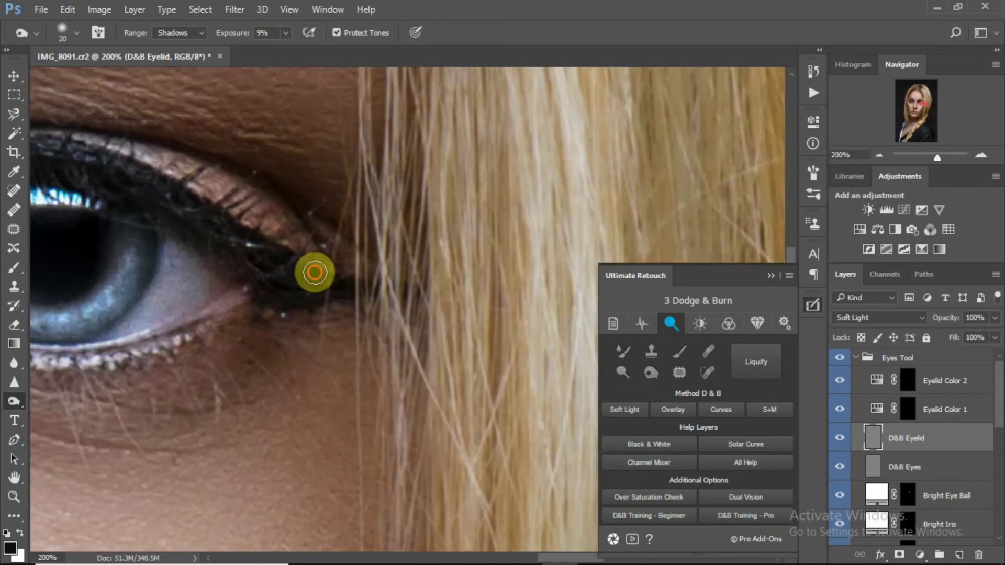
{"action": "mouse_move", "coordinate": [314, 272]}
{"action": "left_mouse_down"}
{"action": "mouse_move", "coordinate": [252, 272]}
{"action": "mouse_move", "coordinate": [291, 270]}
{"action": "left_mouse_up"}
{"action": "mouse_move", "coordinate": [305, 288]}
{"action": "left_mouse_down"}
{"action": "mouse_move", "coordinate": [233, 260]}
{"action": "mouse_move", "coordinate": [283, 283]}
{"action": "mouse_move", "coordinate": [254, 249]}
{"action": "mouse_move", "coordinate": [137, 173]}
{"action": "mouse_move", "coordinate": [137, 184]}
{"action": "left_mouse_up"}
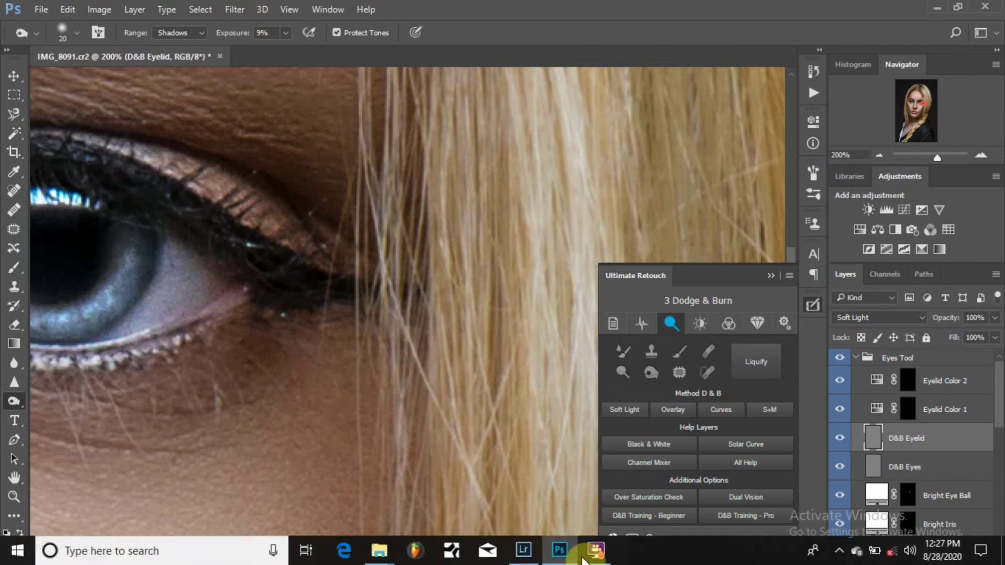
{"action": "left_click_drag", "start_coordinate": [571, 558], "coordinate": [545, 557]}
{"action": "mouse_move", "coordinate": [460, 175]}
{"action": "left_mouse_down"}
{"action": "mouse_move", "coordinate": [256, 148]}
{"action": "mouse_move", "coordinate": [273, 155]}
{"action": "mouse_move", "coordinate": [250, 168]}
{"action": "mouse_move", "coordinate": [352, 155]}
{"action": "mouse_move", "coordinate": [305, 160]}
{"action": "mouse_move", "coordinate": [355, 142]}
{"action": "mouse_move", "coordinate": [346, 157]}
{"action": "mouse_move", "coordinate": [504, 213]}
{"action": "mouse_move", "coordinate": [572, 259]}
{"action": "mouse_move", "coordinate": [472, 223]}
{"action": "mouse_move", "coordinate": [486, 205]}
{"action": "mouse_move", "coordinate": [348, 180]}
{"action": "mouse_move", "coordinate": [283, 193]}
{"action": "mouse_move", "coordinate": [343, 219]}
{"action": "left_mouse_up"}
{"action": "right_click", "coordinate": [344, 229], "text": "alt"}
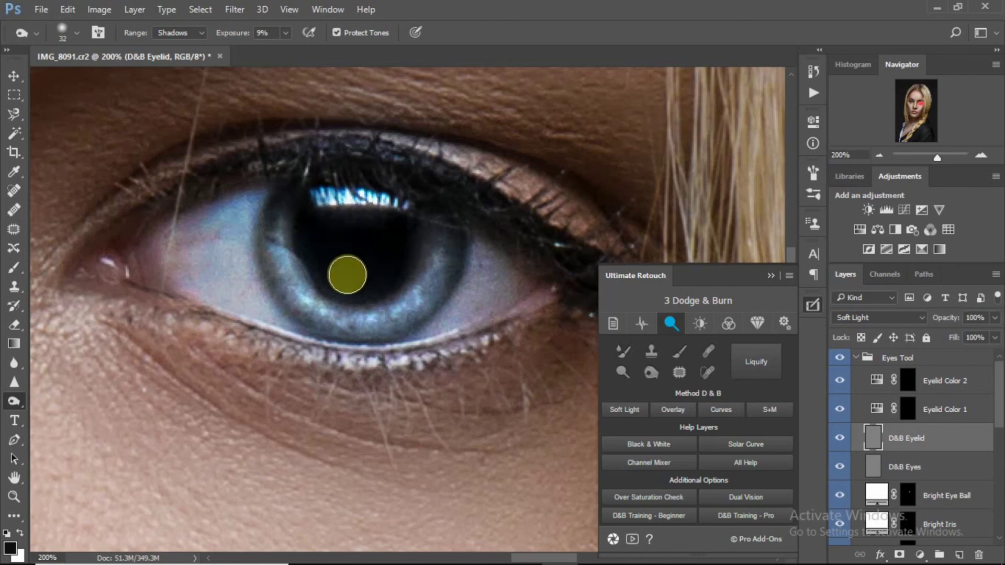
{"action": "right_click", "coordinate": [313, 249], "text": "alt"}
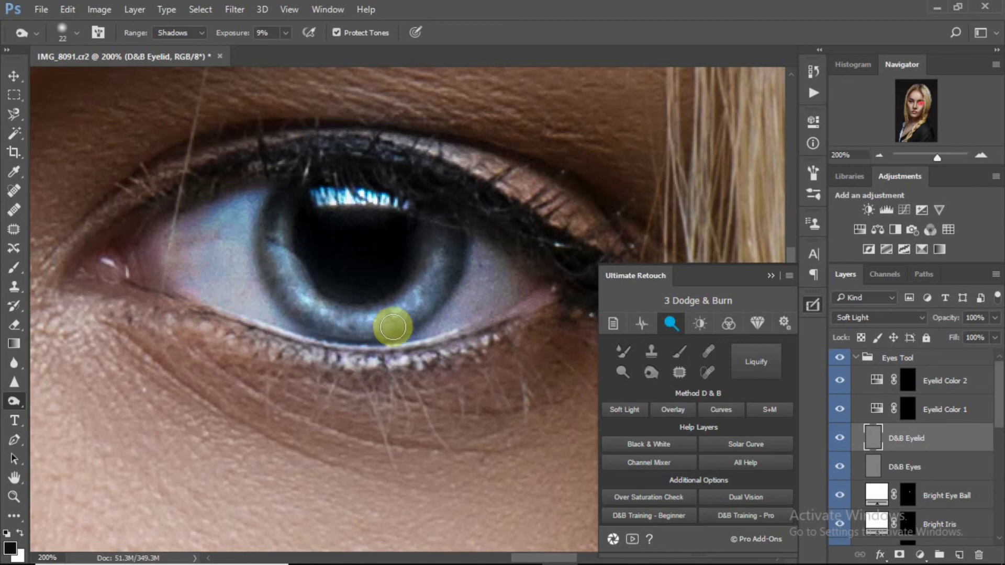
{"action": "mouse_move", "coordinate": [462, 229]}
{"action": "left_mouse_down"}
{"action": "mouse_move", "coordinate": [454, 234]}
{"action": "mouse_move", "coordinate": [511, 220]}
{"action": "left_mouse_up"}
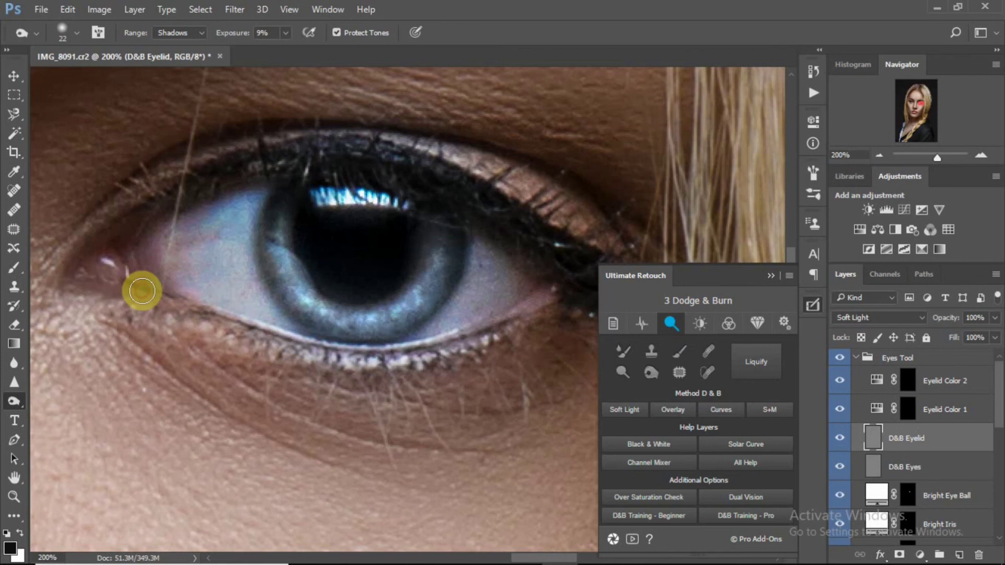
- Fit the whole portrait in view and compare it with the D&B Eyelid layer hidden and shown
{"action": "key", "text": "ctrl+0"}
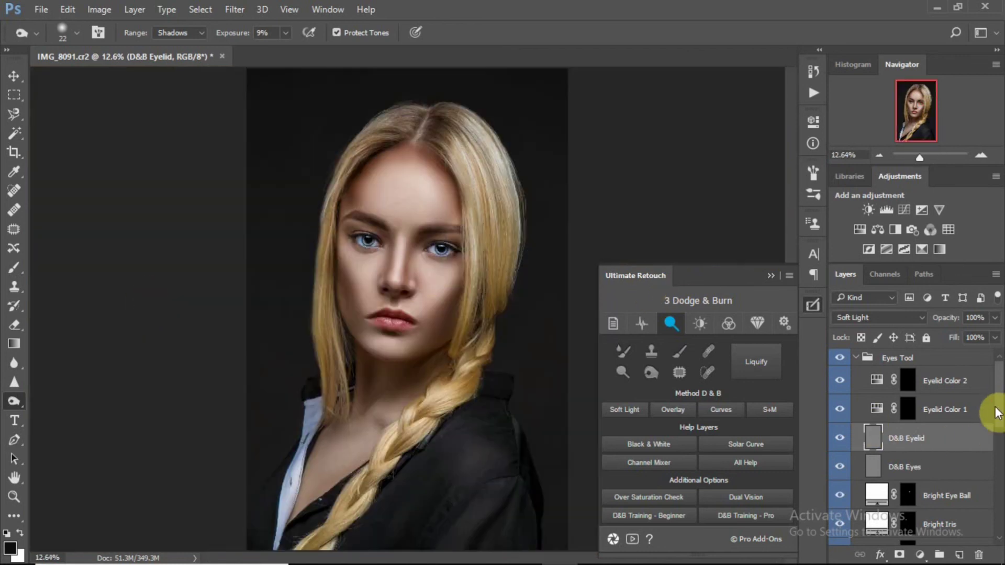
{"action": "scroll", "coordinate": [993, 413], "scroll_direction": "down", "scroll_amount": 3}
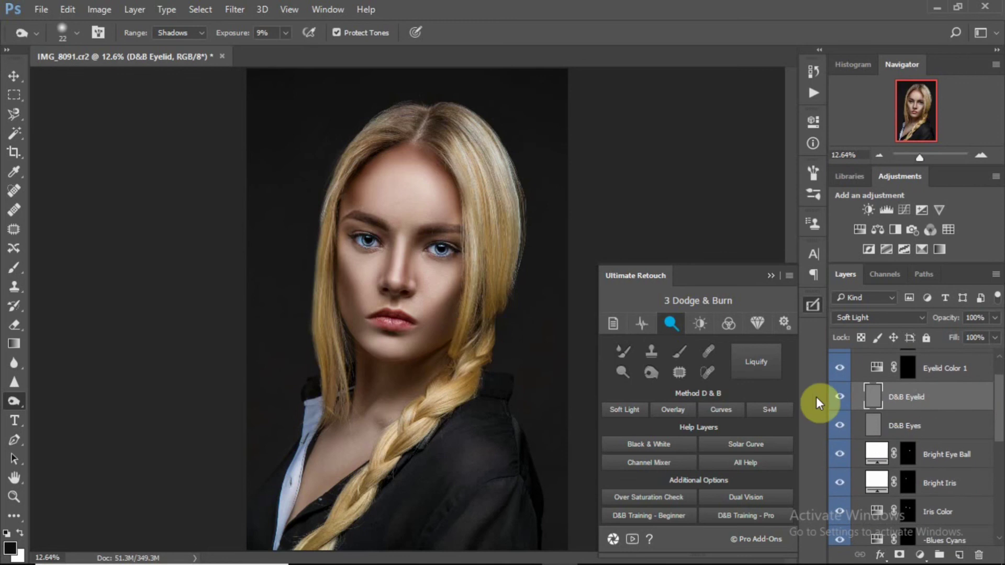
{"action": "left_click", "coordinate": [841, 397]}
{"action": "left_click", "coordinate": [841, 397]}
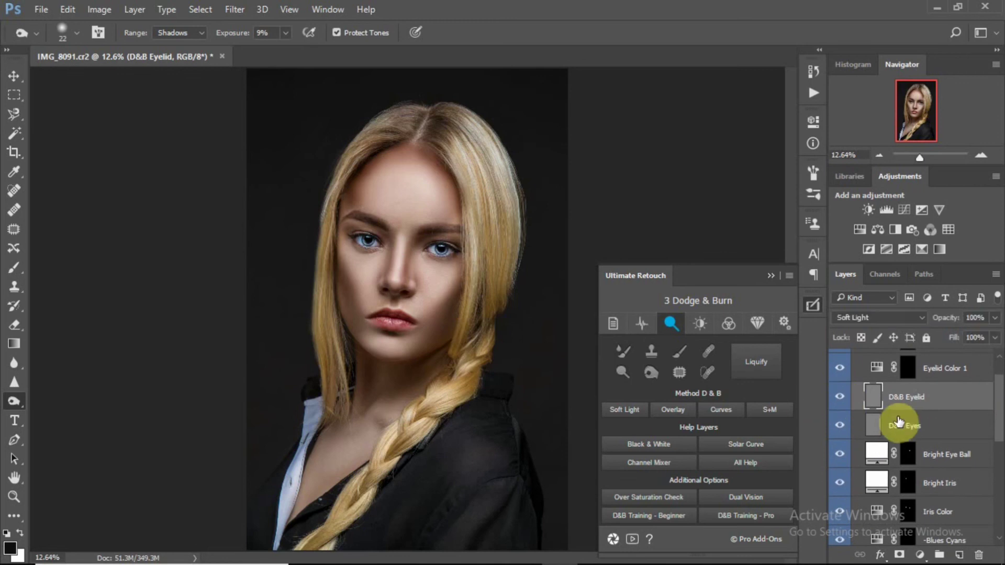
- Lower the opacity of the Bright Iris layer and set the Iris Boost layer's opacity to 74%
{"action": "scroll", "coordinate": [1000, 423], "scroll_direction": "down", "scroll_amount": 3}
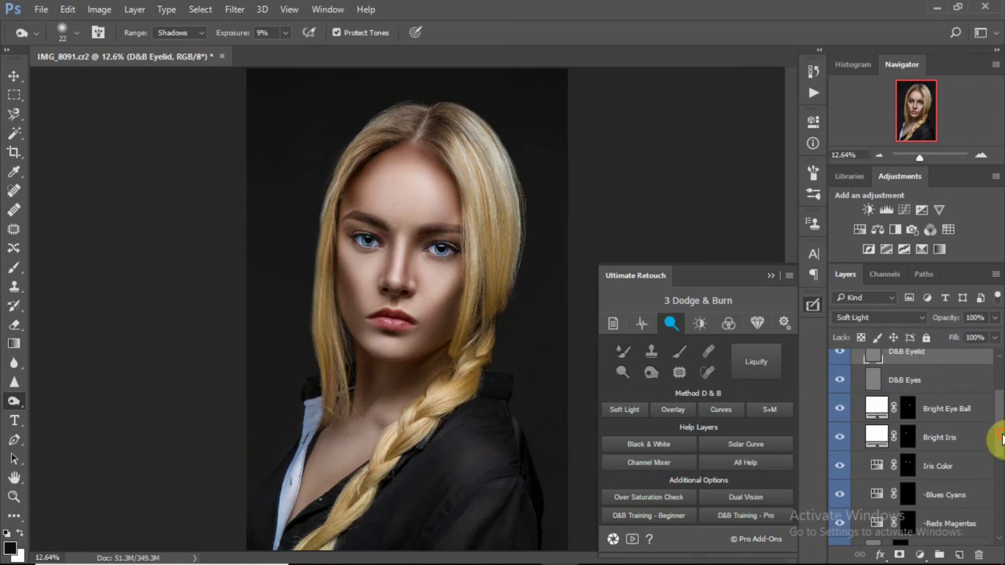
{"action": "left_click", "coordinate": [955, 467]}
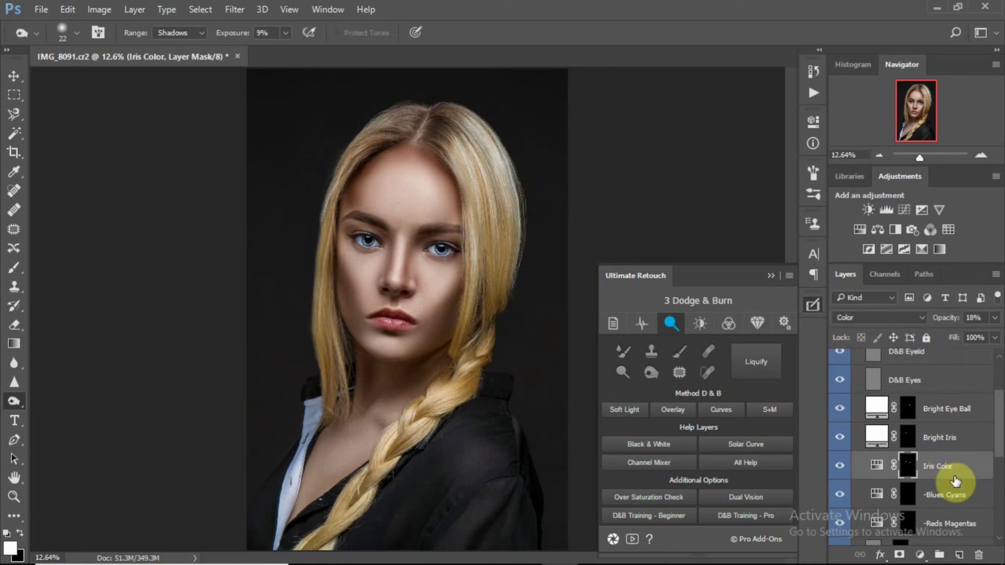
{"action": "left_click", "coordinate": [952, 438]}
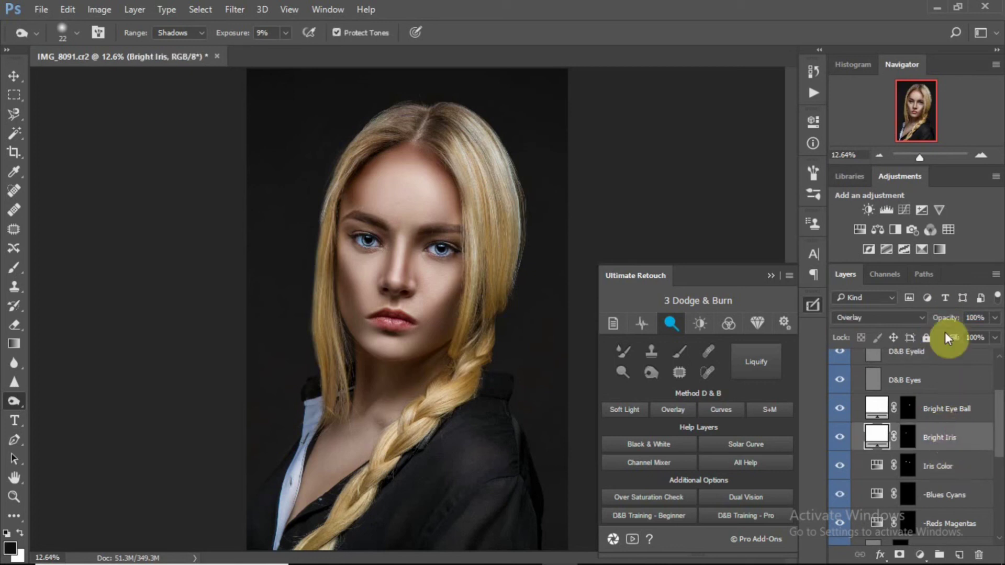
{"action": "mouse_move", "coordinate": [952, 319]}
{"action": "left_mouse_down"}
{"action": "mouse_move", "coordinate": [926, 320]}
{"action": "mouse_move", "coordinate": [935, 317]}
{"action": "left_mouse_up"}
{"action": "left_click", "coordinate": [971, 406]}
{"action": "left_click_drag", "start_coordinate": [997, 400], "coordinate": [997, 428]}
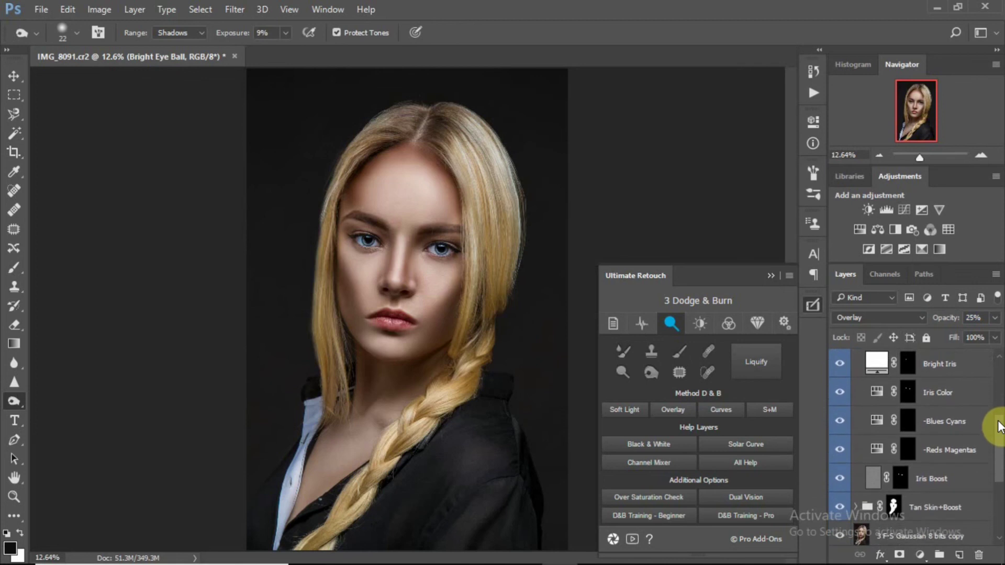
{"action": "left_click", "coordinate": [960, 481]}
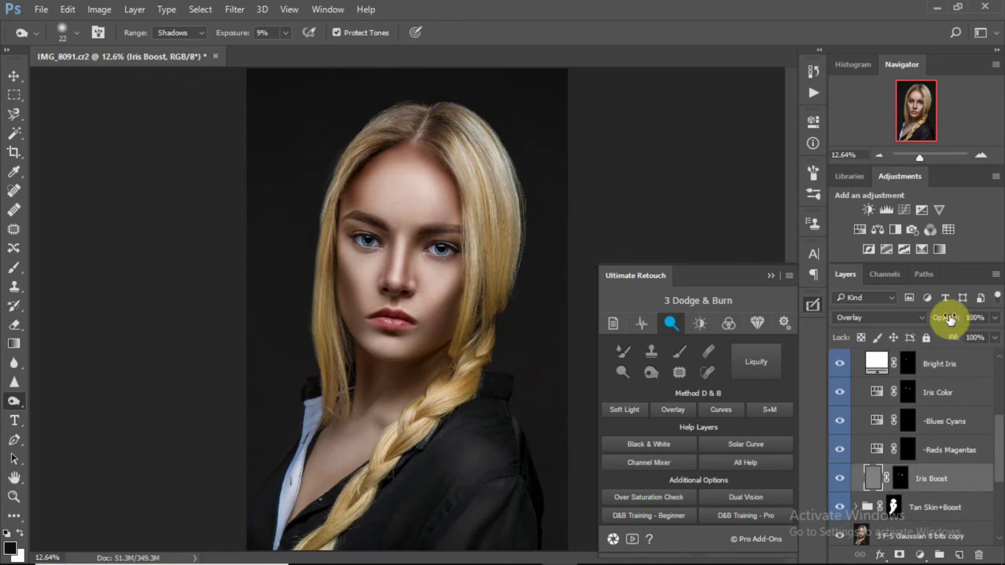
{"action": "left_click_drag", "start_coordinate": [950, 319], "coordinate": [936, 321]}
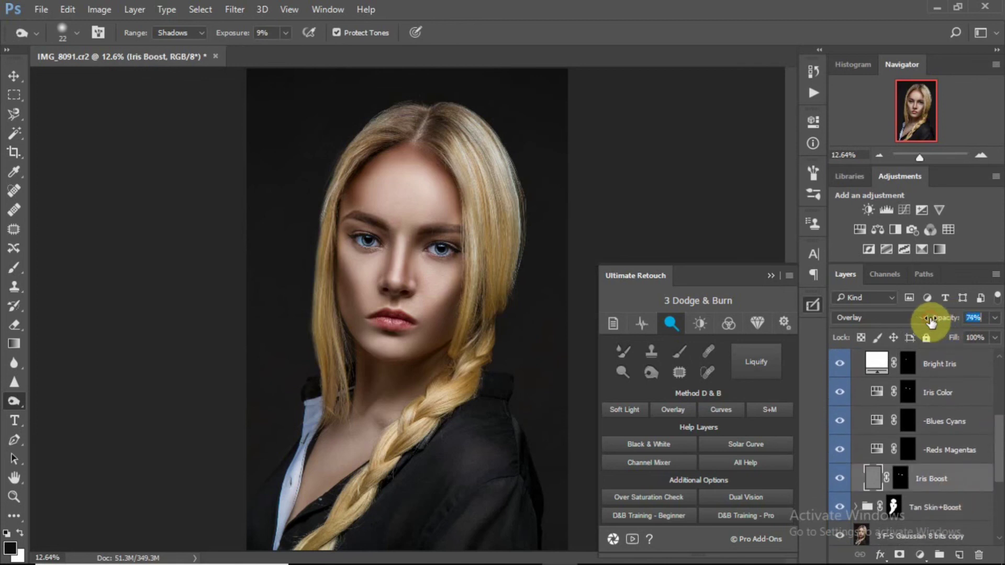
- Collapse the Eyes Tool group and group all layers above the Background into a group named Retouch
{"action": "scroll", "coordinate": [971, 415], "scroll_direction": "up", "scroll_amount": 5}
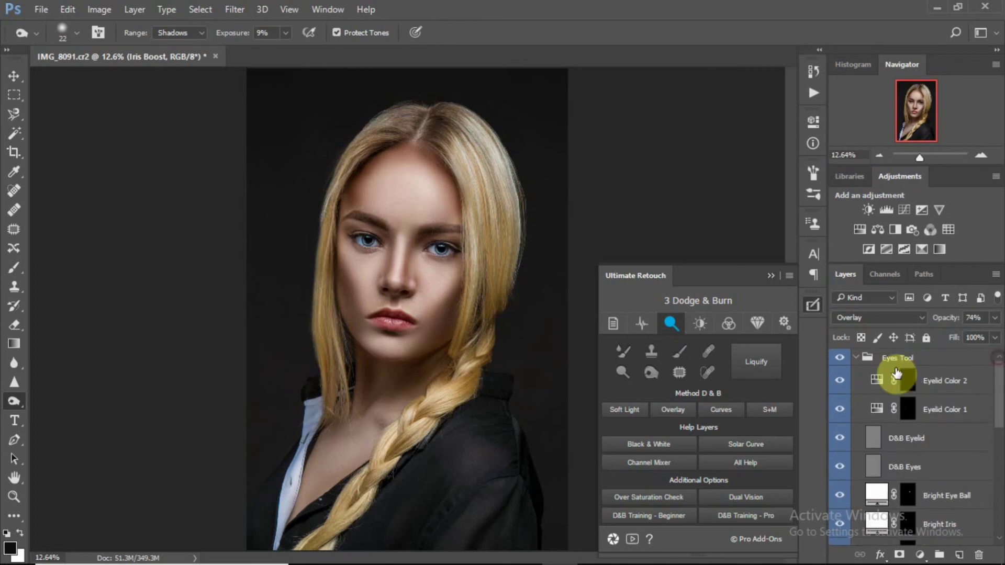
{"action": "left_click", "coordinate": [857, 358]}
{"action": "left_click", "coordinate": [856, 358]}
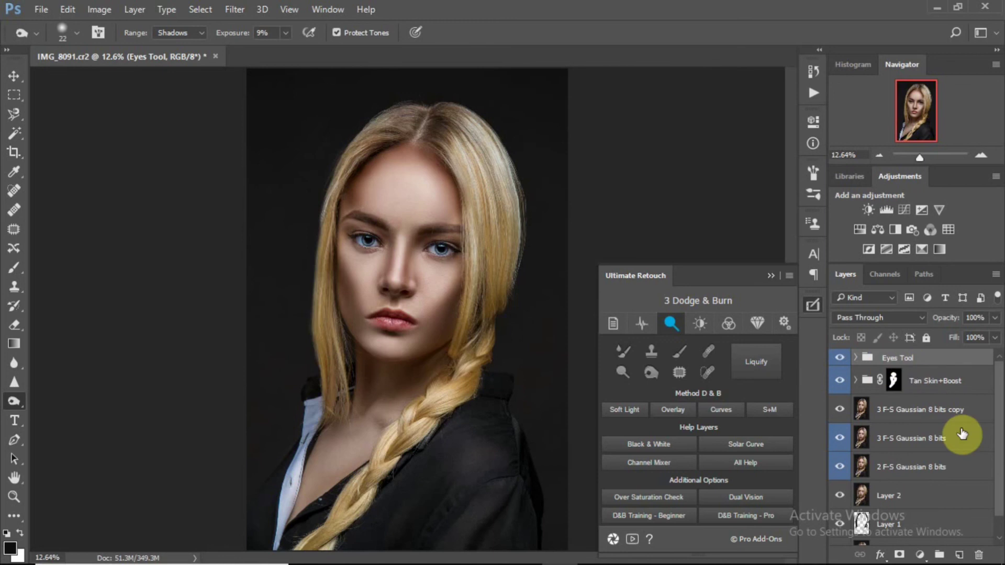
{"action": "left_click", "coordinate": [914, 525], "text": "shift"}
{"action": "key", "text": "ctrl+g"}
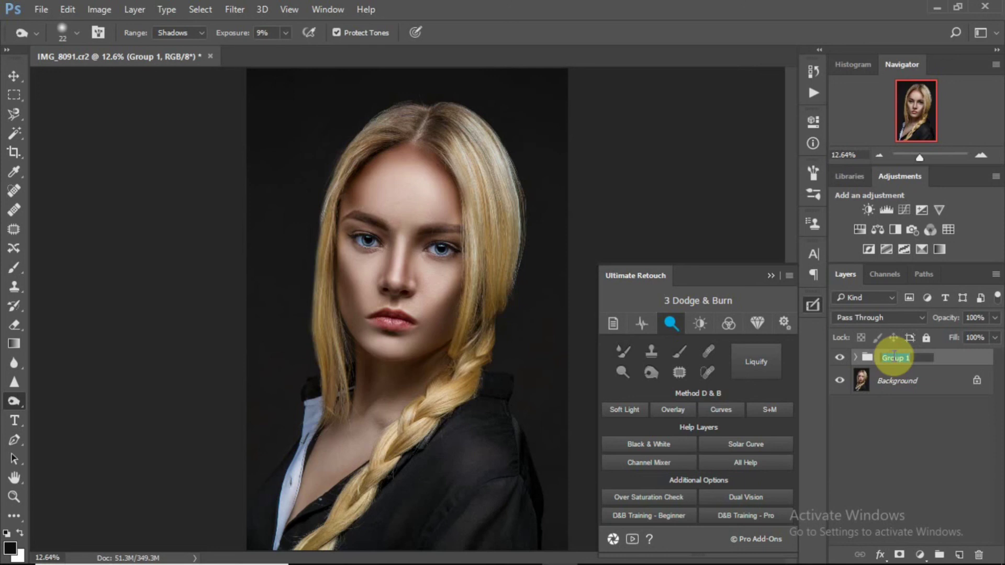
{"action": "type", "text": "Retouch"}
{"action": "key", "text": "Return"}
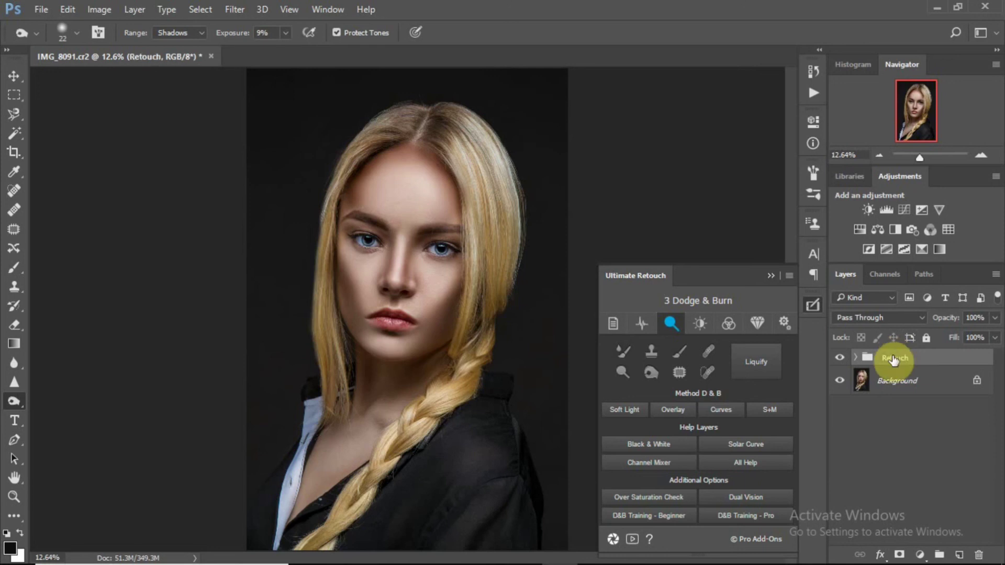
- Compare the portrait with the Retouch group hidden and shown, and view the image in full-screen modes with the Ultimate Retouch panel collapsed
{"action": "left_click", "coordinate": [842, 359]}
{"action": "left_click", "coordinate": [841, 359]}
{"action": "left_click", "coordinate": [770, 276]}
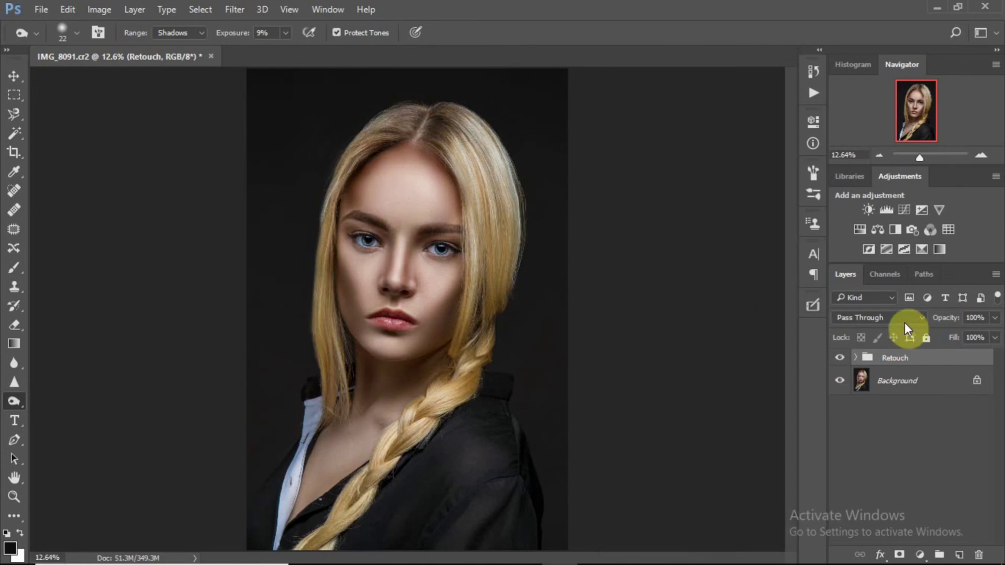
{"action": "left_click", "coordinate": [841, 359]}
{"action": "left_click", "coordinate": [841, 359]}
{"action": "key", "text": "f"}
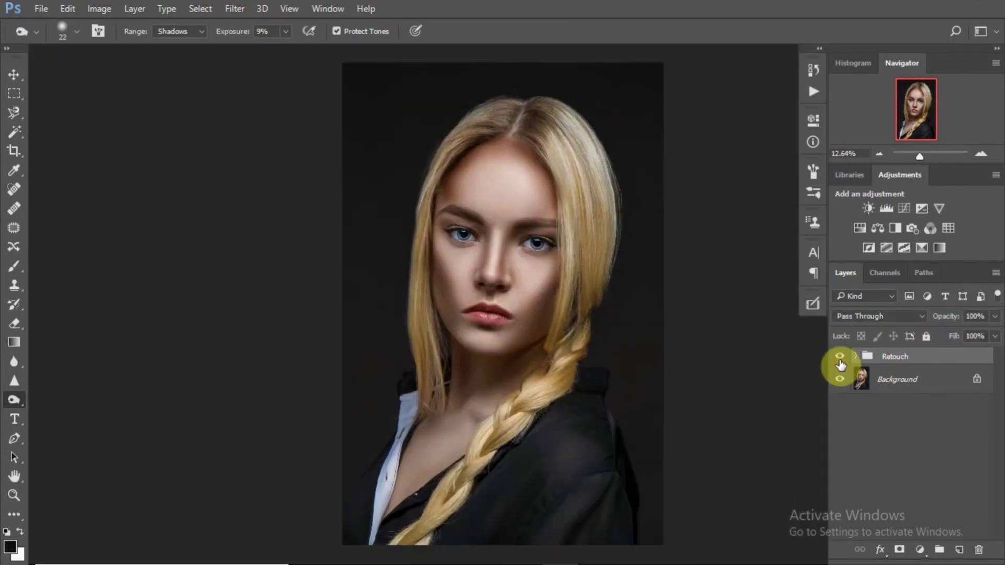
{"action": "key", "text": "f"}
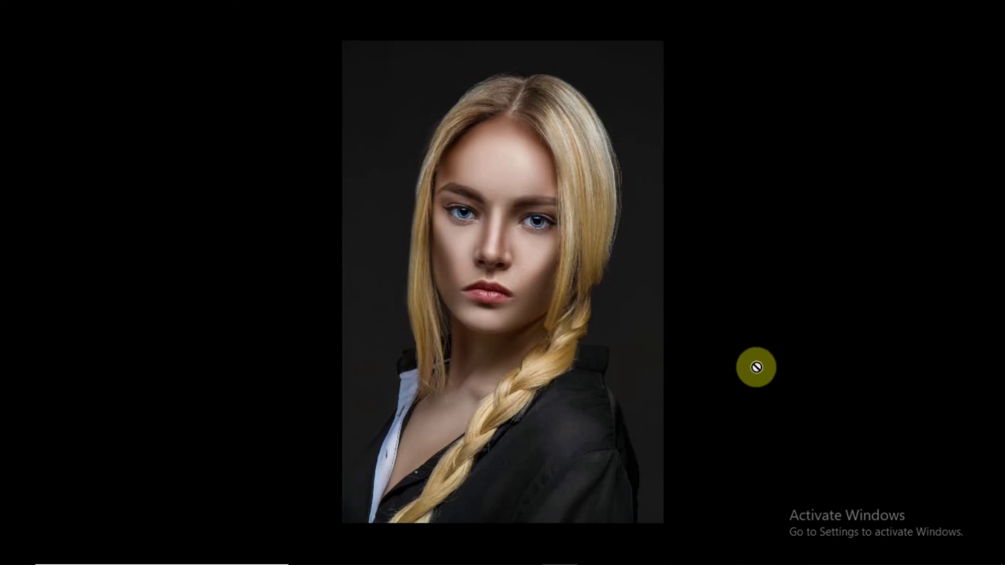
{"action": "key", "text": "f"}
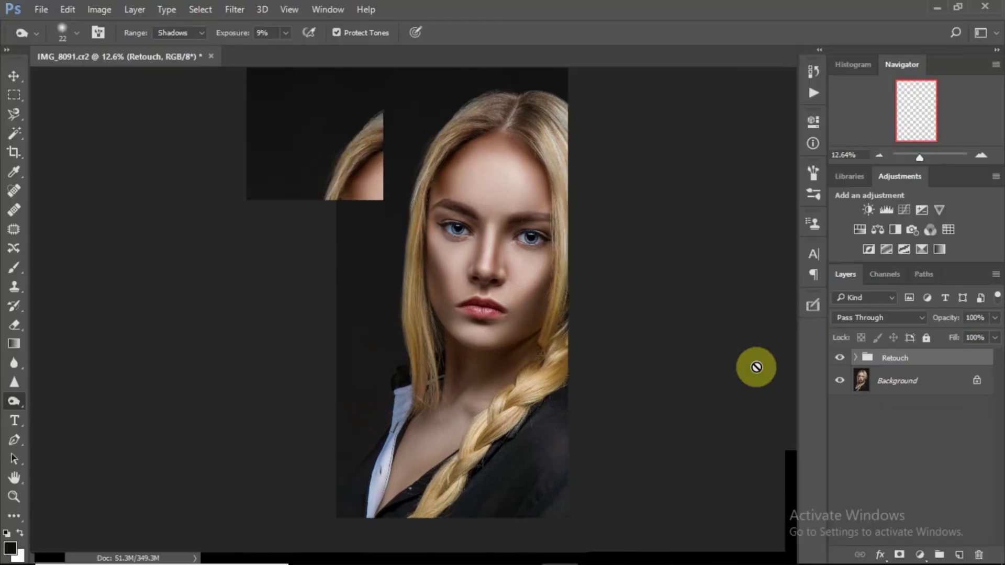
{"action": "left_click", "coordinate": [840, 359]}
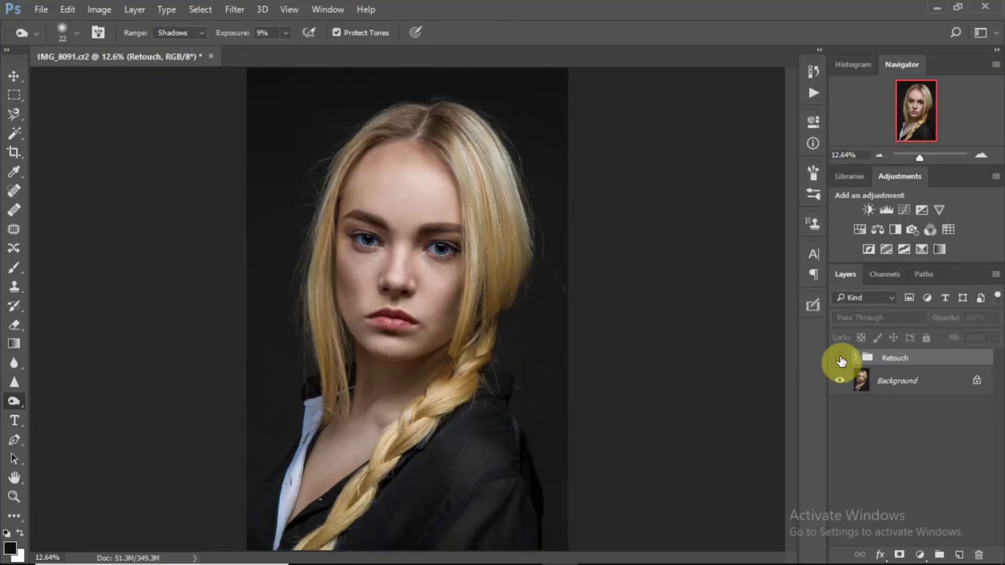
{"action": "left_click", "coordinate": [840, 359]}
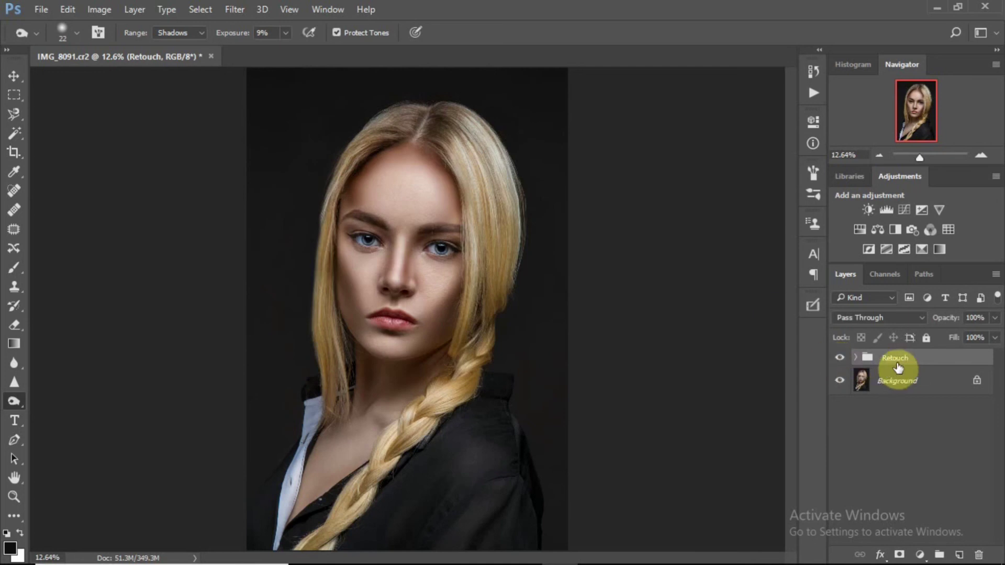
- Start cropping the portrait and set the crop ratio to 2 : 3 (4 : 6)
{"action": "left_click", "coordinate": [14, 152]}
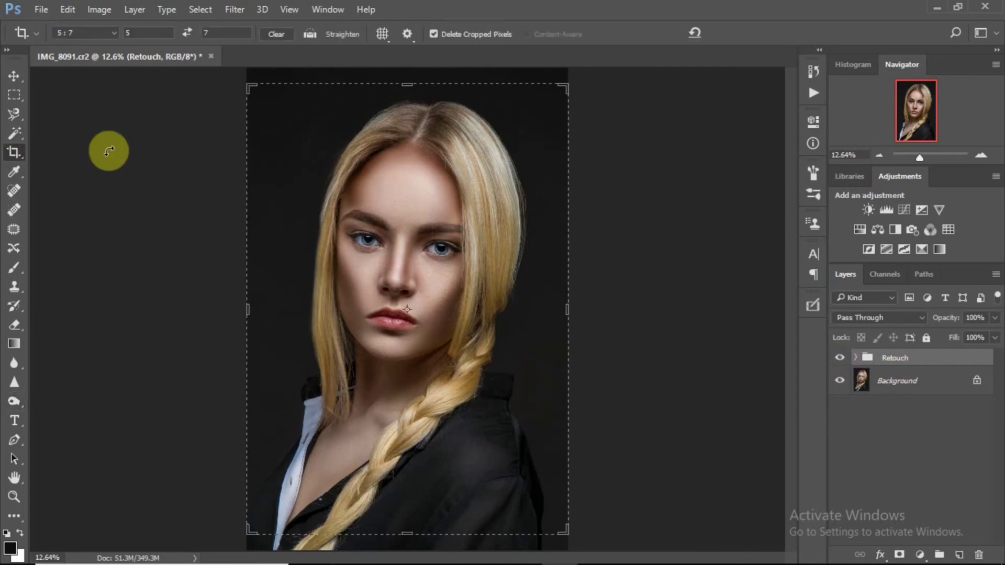
{"action": "left_click", "coordinate": [326, 141]}
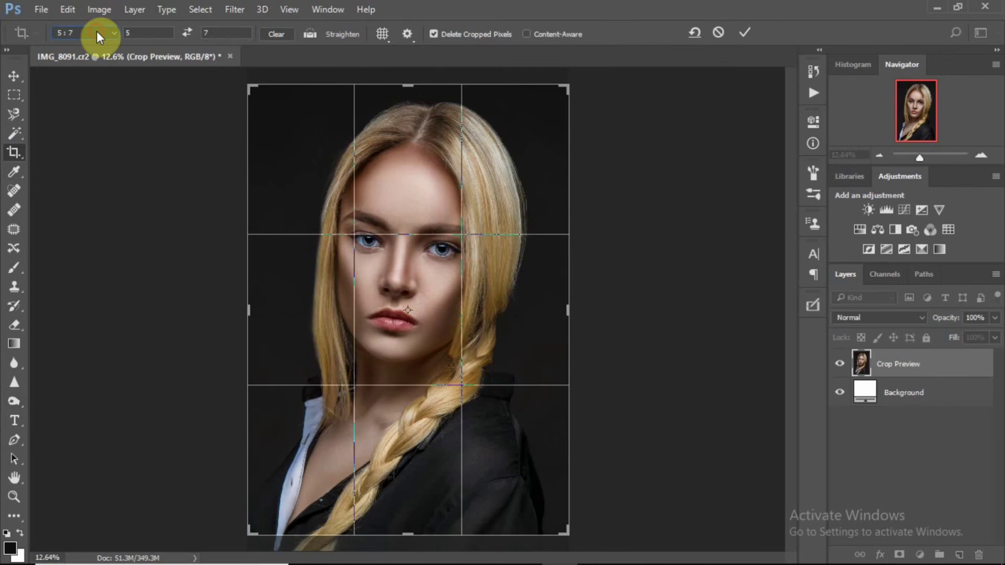
{"action": "left_click", "coordinate": [96, 33]}
{"action": "left_click", "coordinate": [96, 89]}
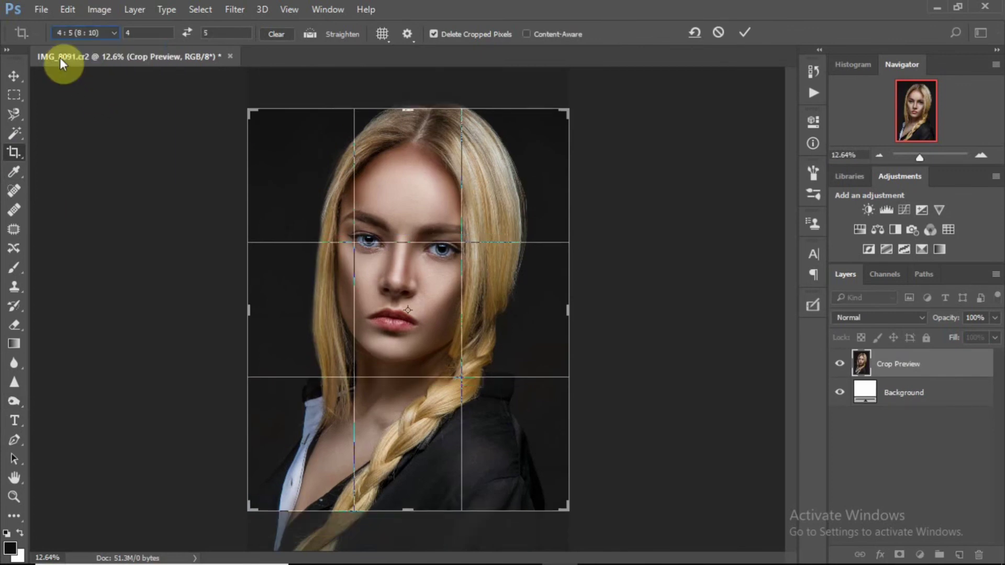
{"action": "left_click", "coordinate": [96, 32]}
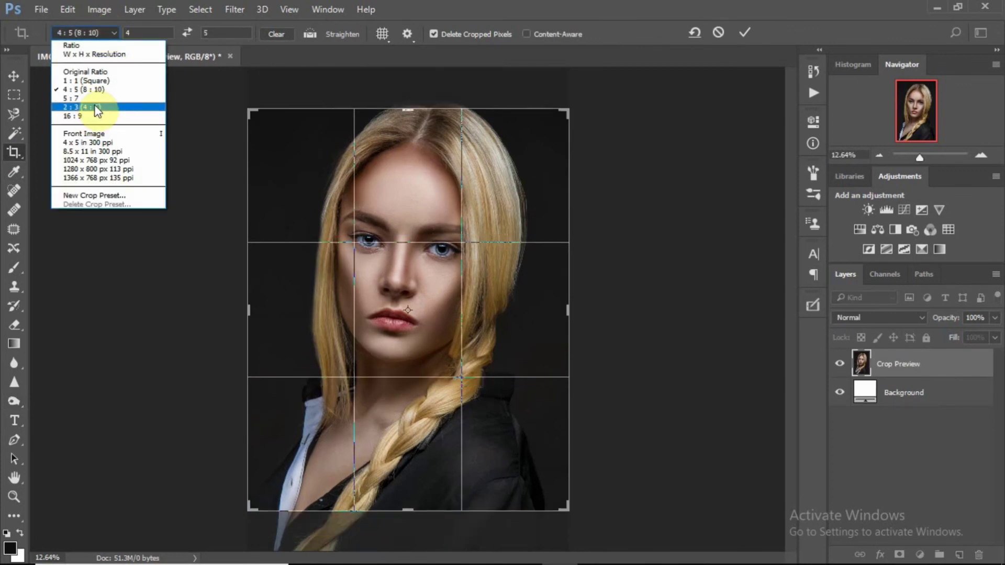
{"action": "left_click", "coordinate": [96, 107]}
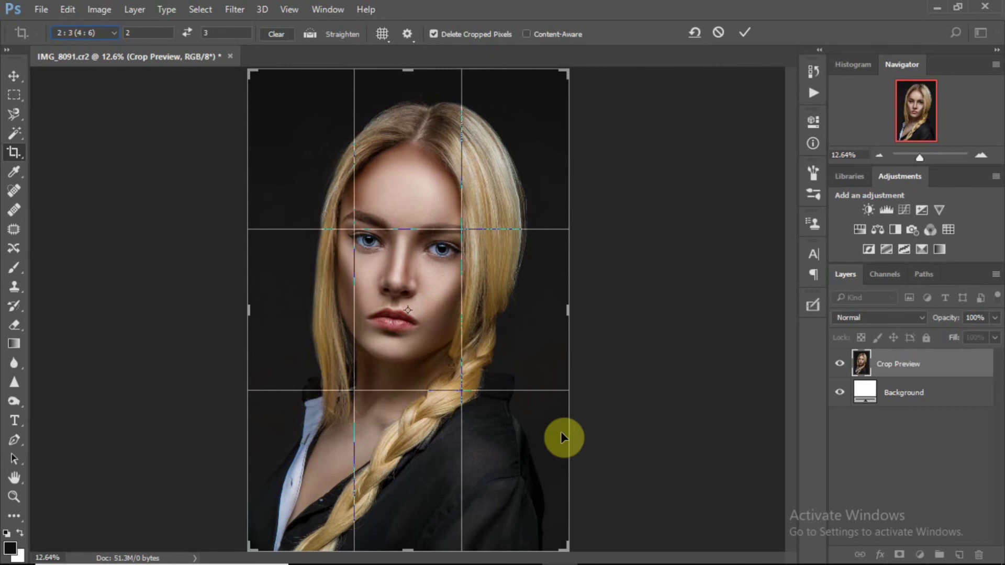
{"action": "left_click_drag", "start_coordinate": [572, 547], "coordinate": [544, 520]}
{"action": "left_click_drag", "start_coordinate": [414, 417], "coordinate": [410, 446]}
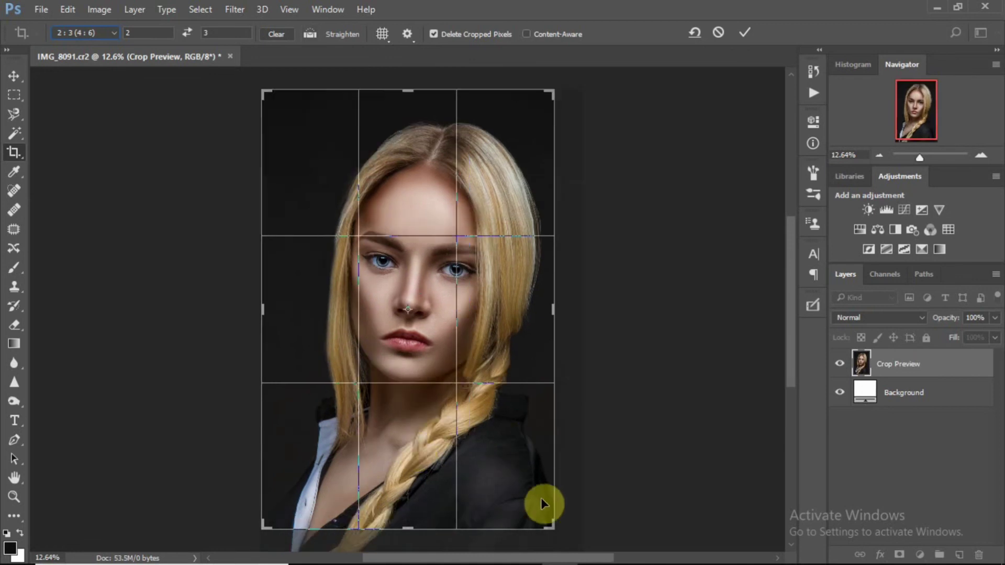
{"action": "left_click_drag", "start_coordinate": [548, 526], "coordinate": [567, 529]}
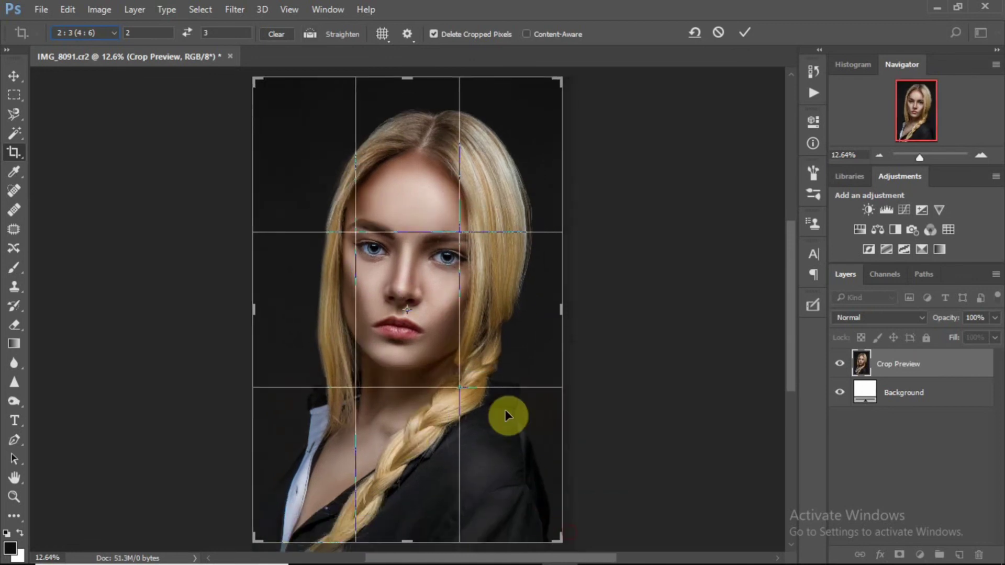
{"action": "left_click_drag", "start_coordinate": [511, 415], "coordinate": [509, 439]}
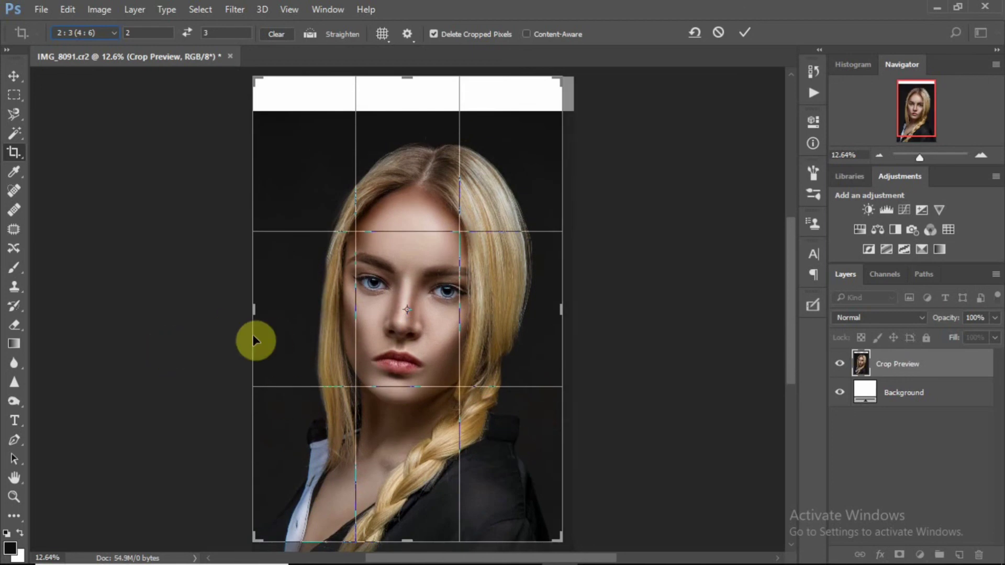
{"action": "left_click", "coordinate": [21, 534]}
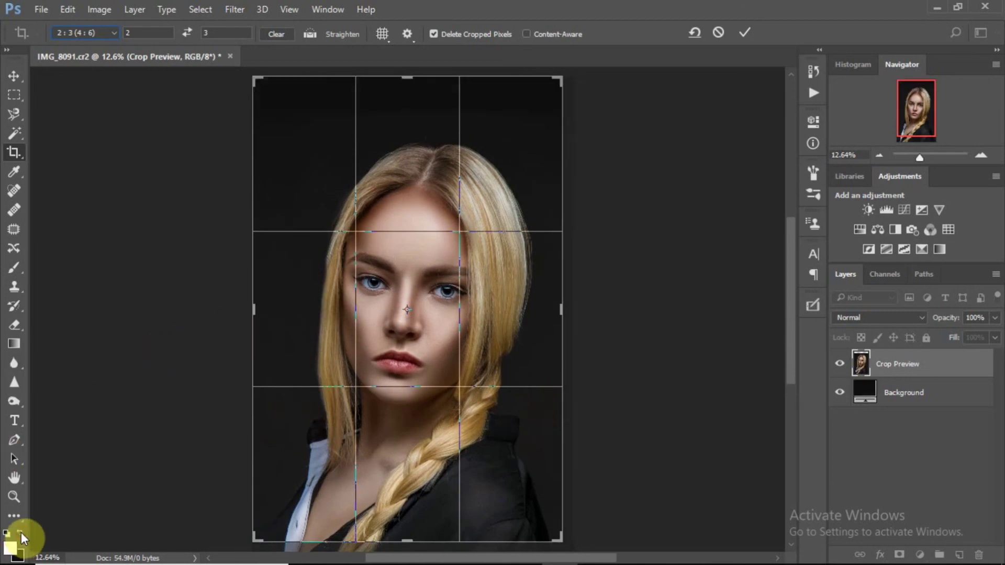
{"action": "left_click", "coordinate": [9, 552]}
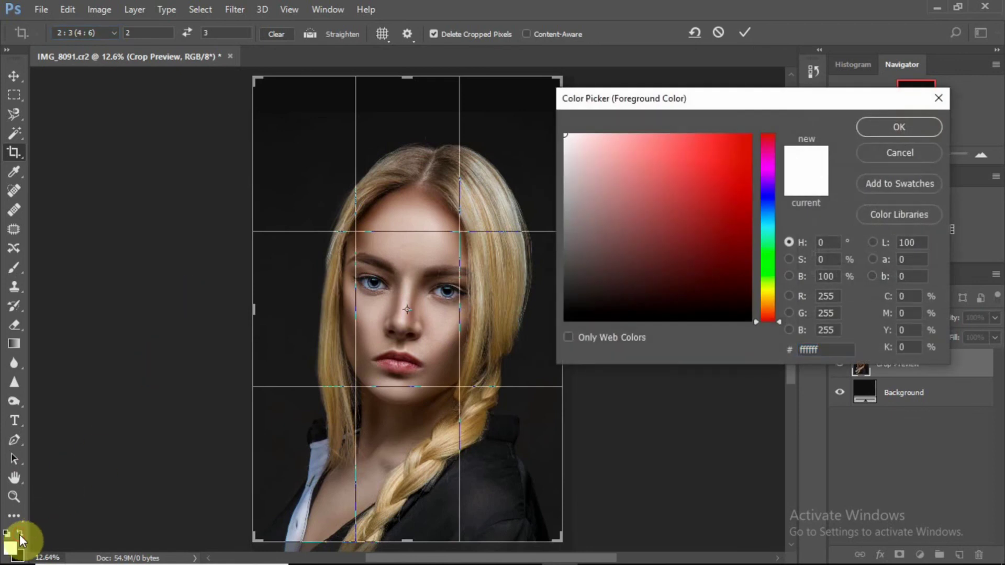
{"action": "left_click", "coordinate": [925, 156]}
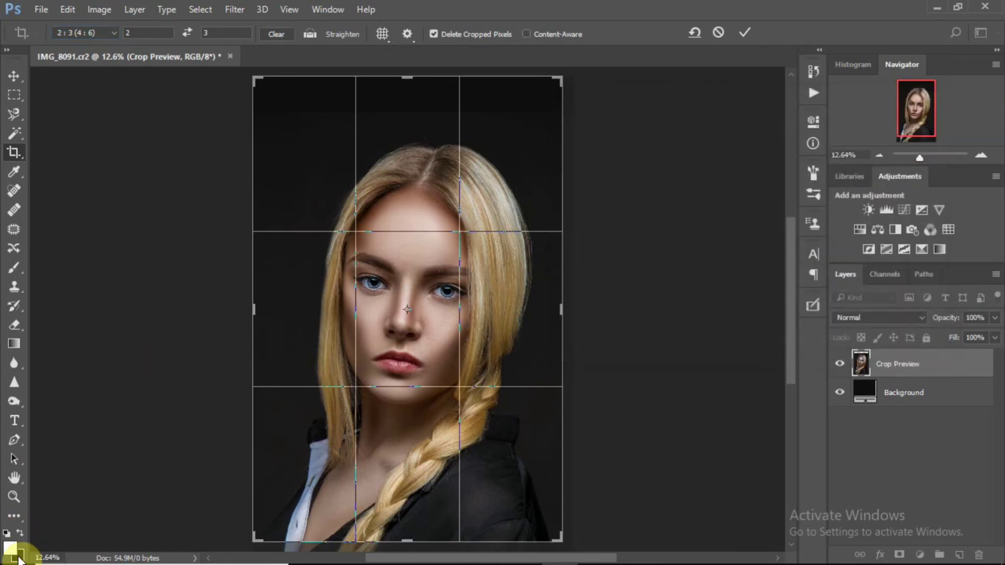
{"action": "left_click", "coordinate": [21, 534]}
{"action": "left_click", "coordinate": [10, 548]}
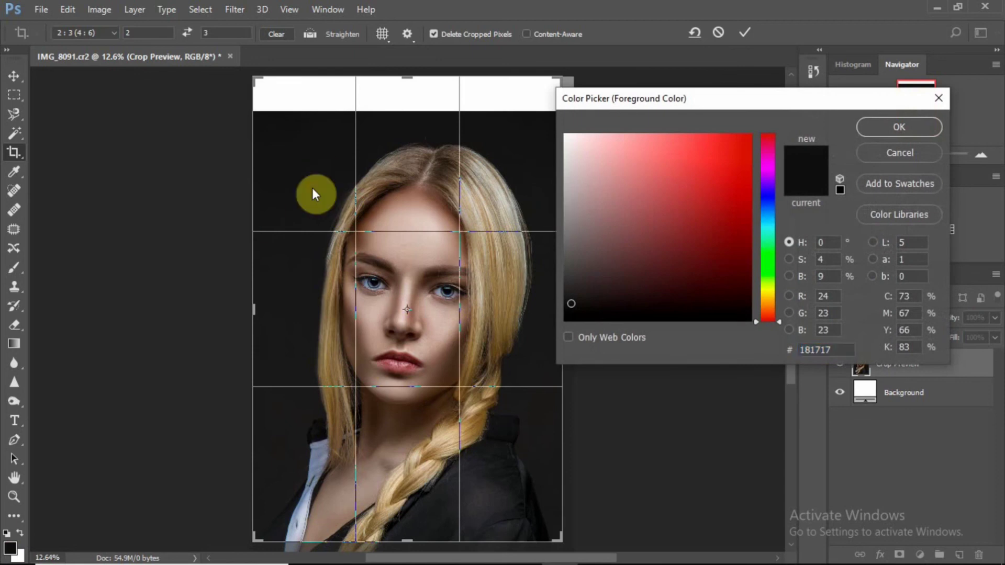
{"action": "left_click", "coordinate": [894, 126]}
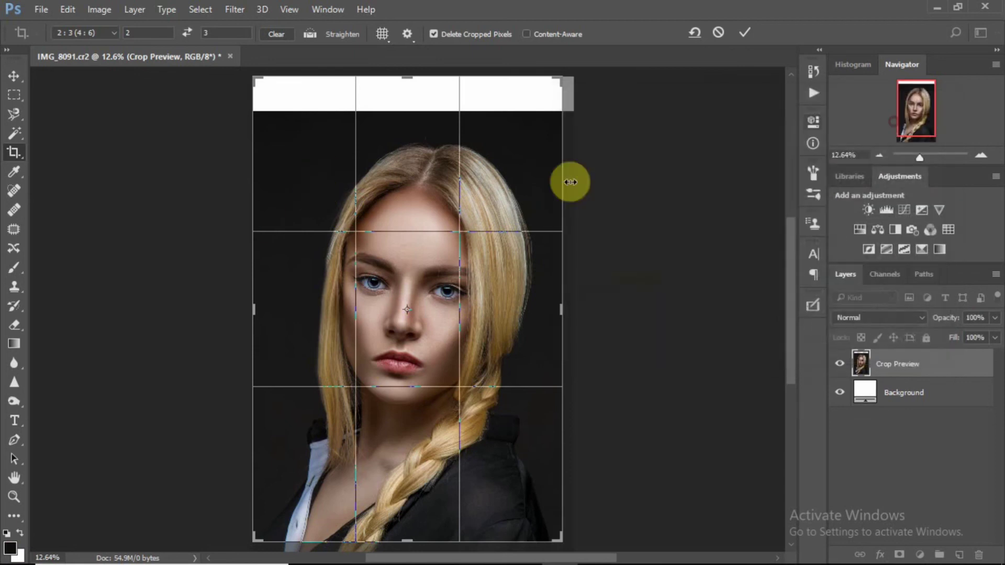
{"action": "left_click", "coordinate": [740, 33]}
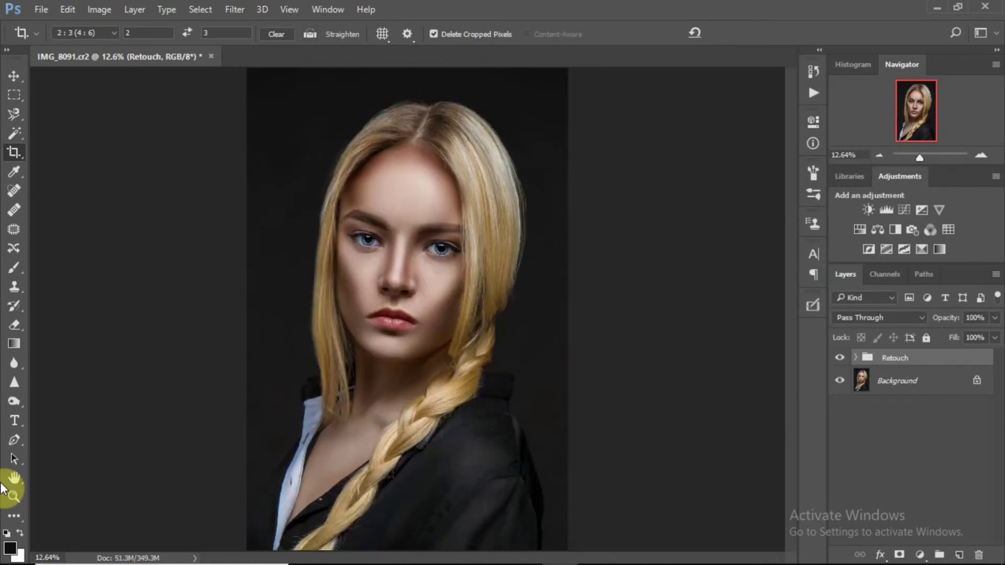
- Set the foreground color to dark grey 1d1c1c by sampling the backdrop beside the model's head
{"action": "left_click", "coordinate": [12, 548]}
{"action": "left_click", "coordinate": [299, 124]}
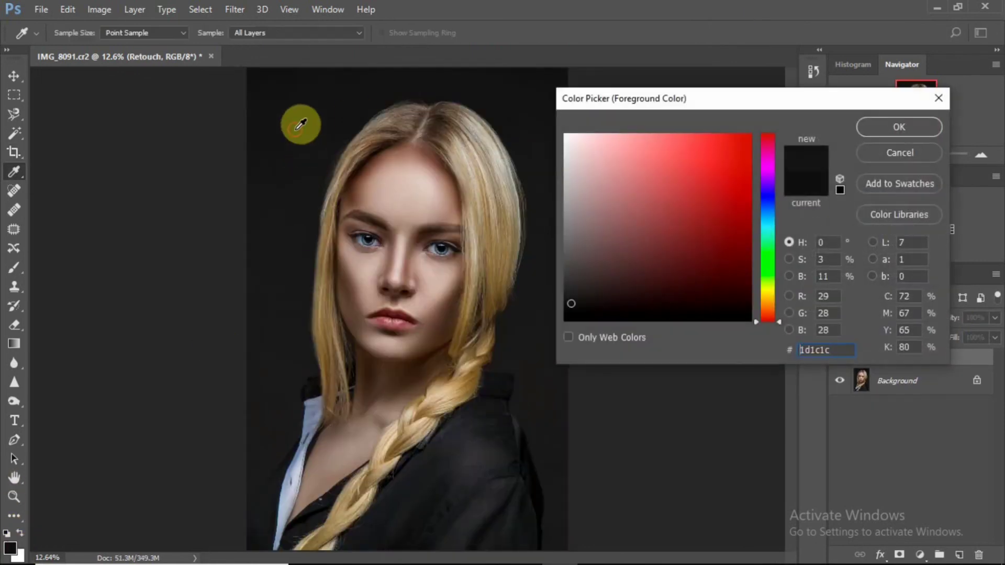
{"action": "left_click", "coordinate": [898, 130]}
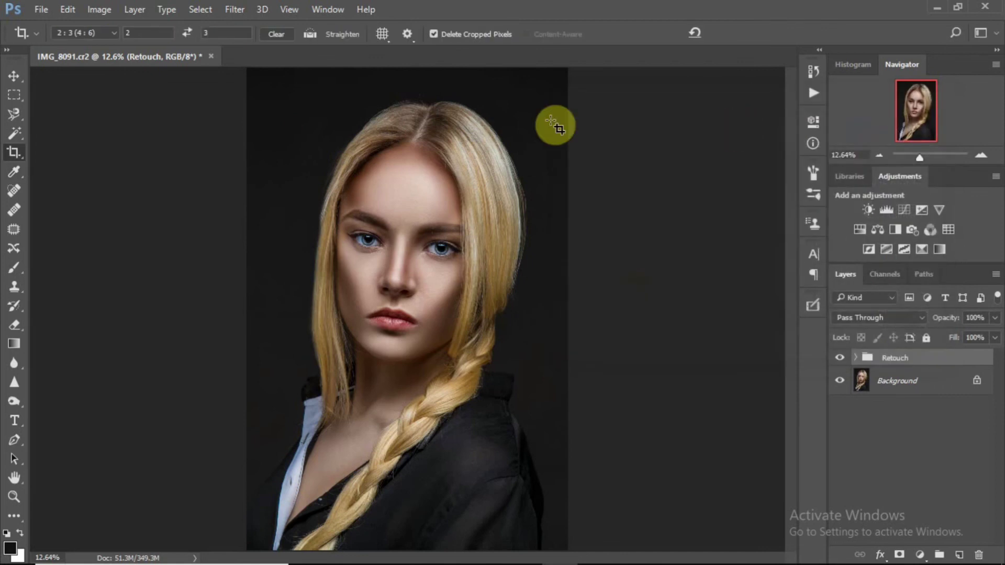
- Shift the portrait down within the 2 : 3 crop frame, fill the empty strip above with the sampled grey as background color, and apply the crop
{"action": "left_click", "coordinate": [285, 197]}
{"action": "left_click_drag", "start_coordinate": [432, 190], "coordinate": [429, 206]}
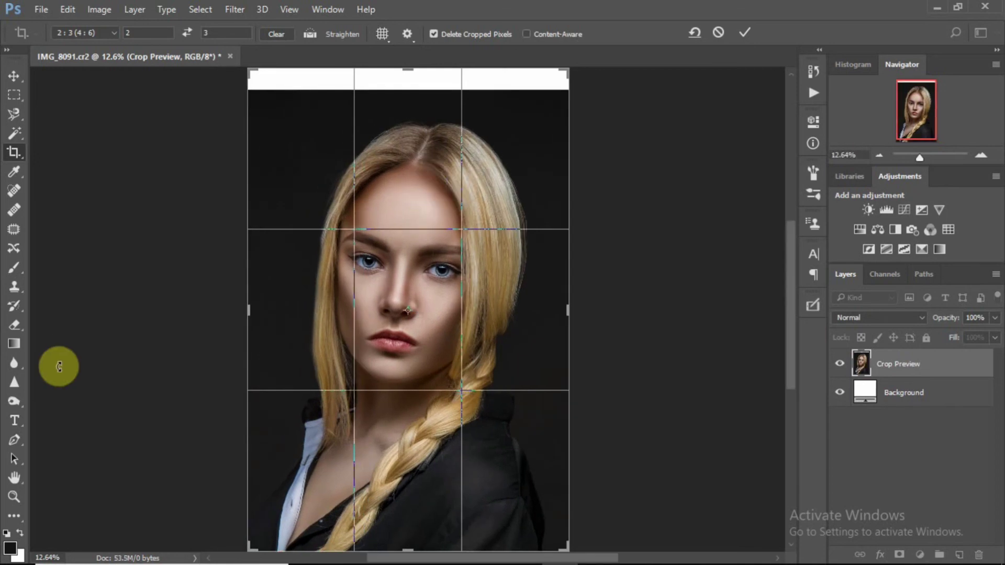
{"action": "left_click", "coordinate": [20, 533]}
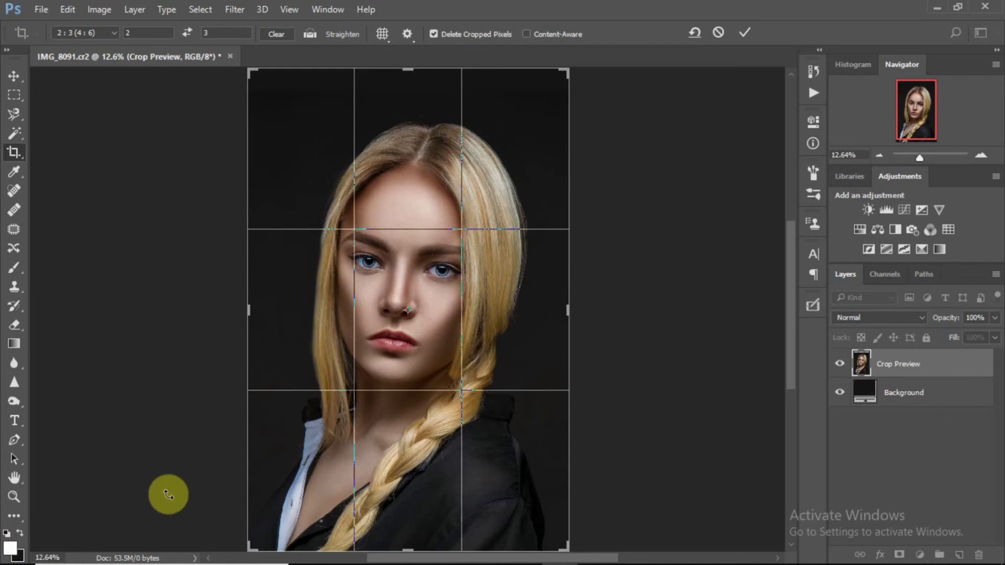
{"action": "double_click", "coordinate": [423, 380]}
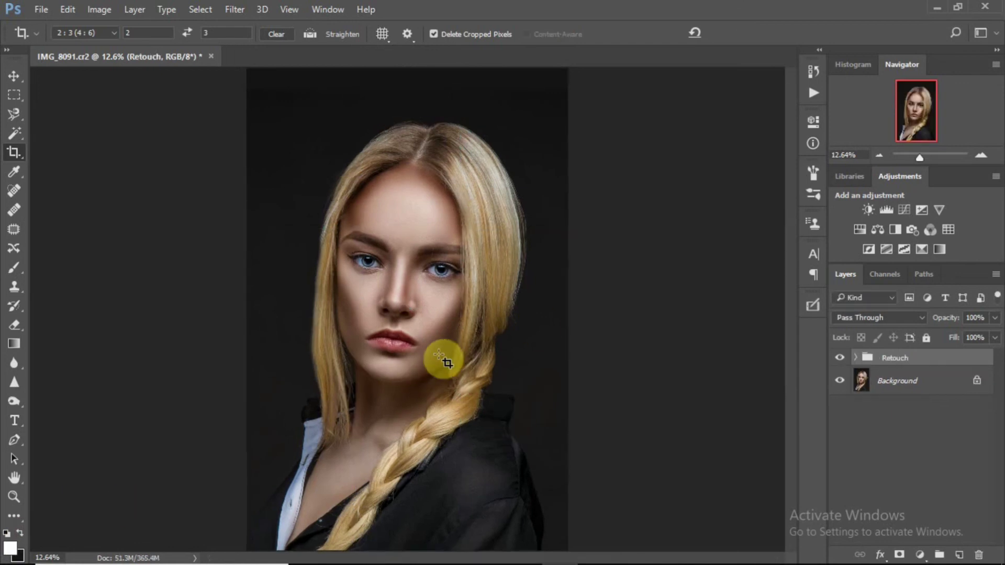
- Add a new blank layer above the Retouch group
{"action": "key", "text": "ctrl+minus"}
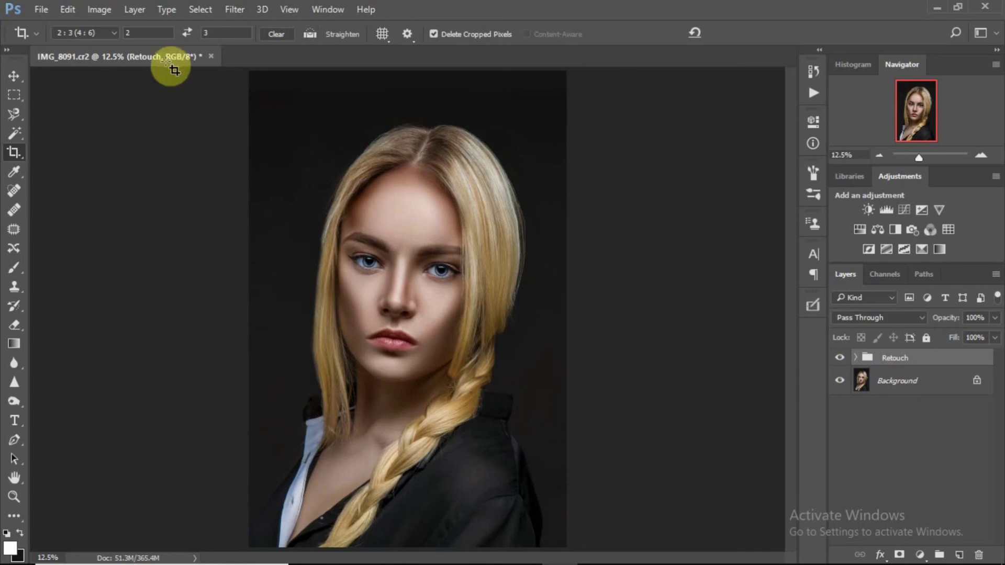
{"action": "left_click", "coordinate": [14, 77]}
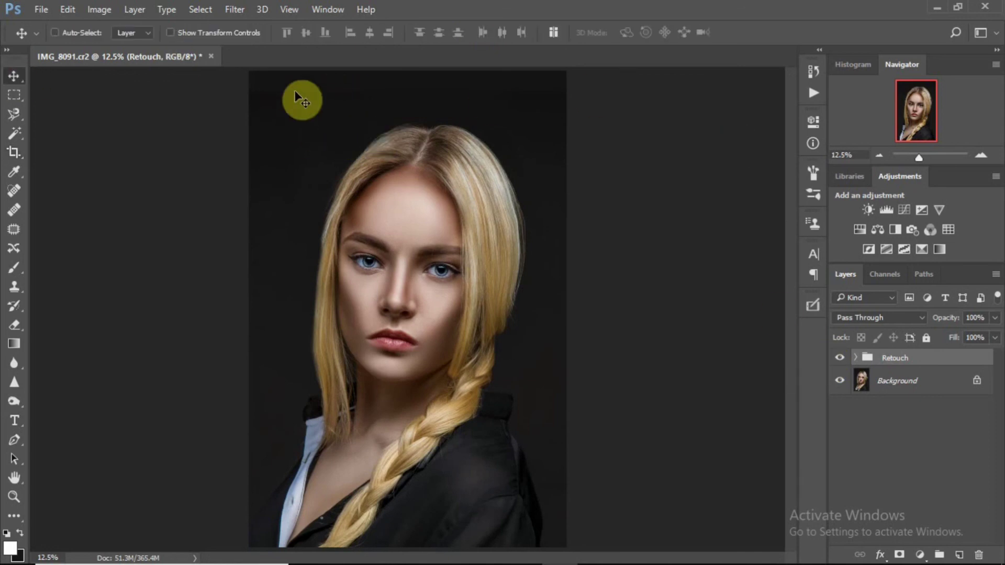
{"action": "left_click_drag", "start_coordinate": [301, 99], "coordinate": [303, 87]}
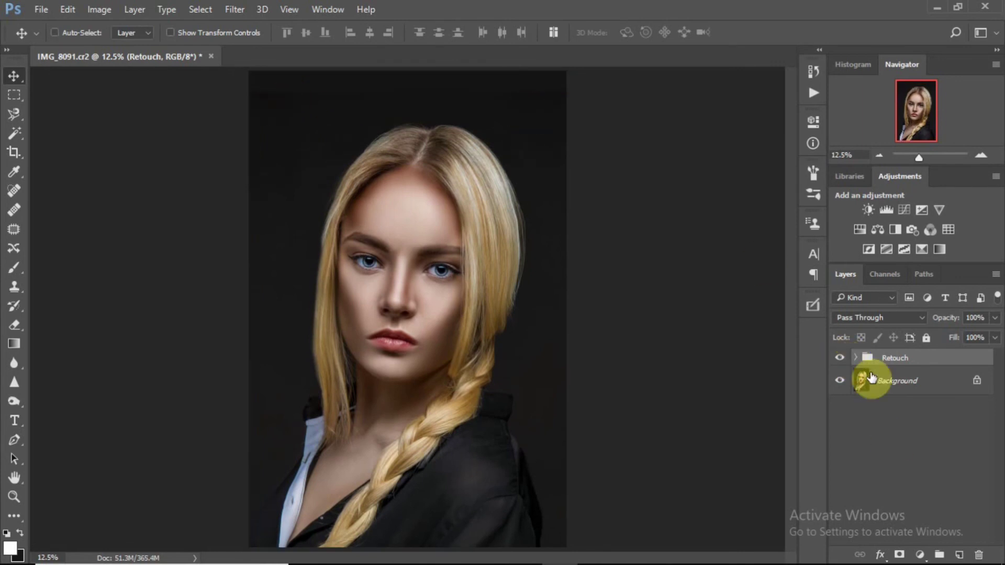
{"action": "left_click", "coordinate": [959, 555]}
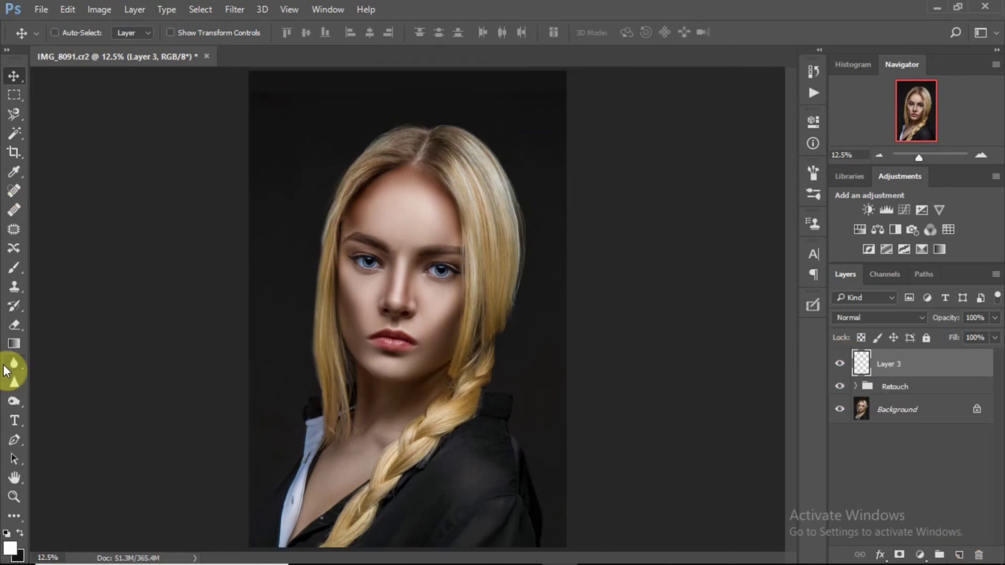
{"action": "left_click", "coordinate": [9, 501]}
{"action": "left_click", "coordinate": [11, 511]}
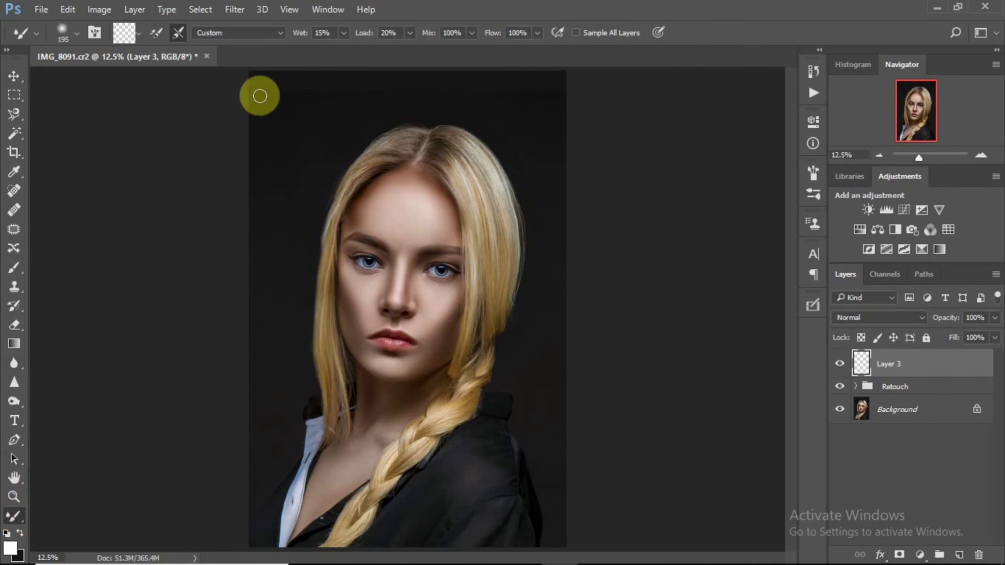
{"action": "left_click_drag", "start_coordinate": [287, 92], "coordinate": [307, 89]}
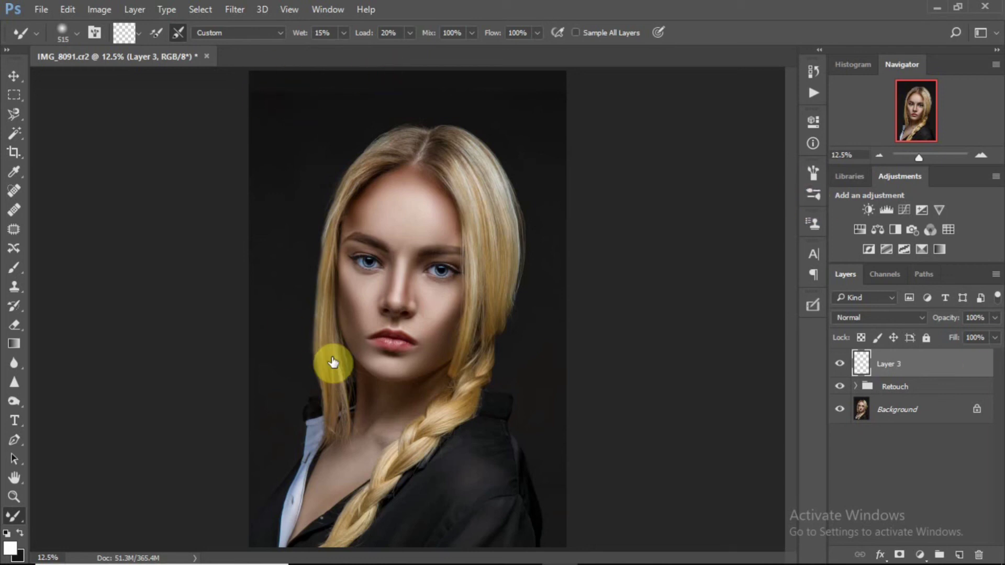
{"action": "left_click", "coordinate": [16, 287]}
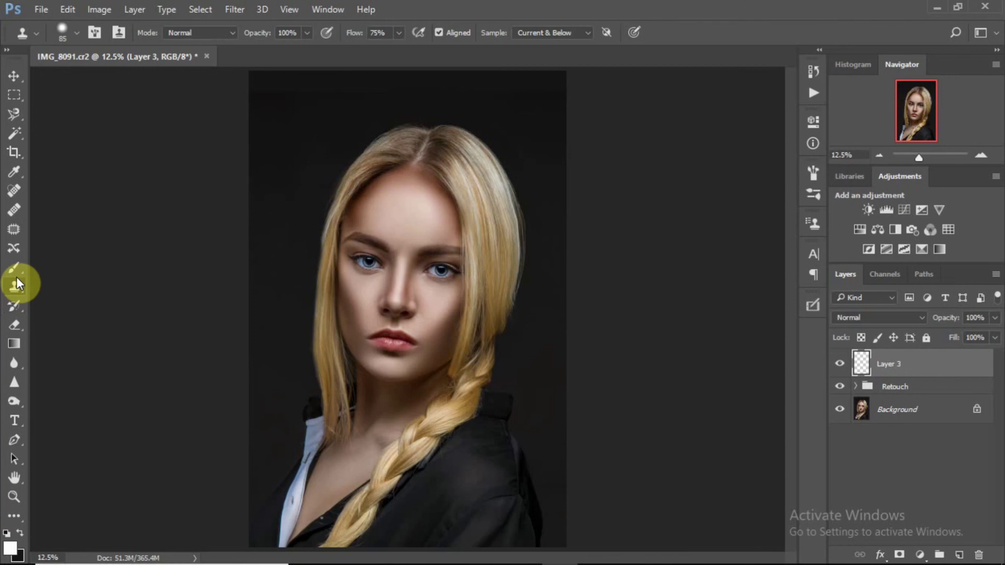
- Heal the seam across the backdrop above the head with a 326 px Healing Brush, and move Layer 3 into the Retouch group
{"action": "left_click", "coordinate": [14, 208]}
{"action": "left_click_drag", "start_coordinate": [286, 94], "coordinate": [298, 97]}
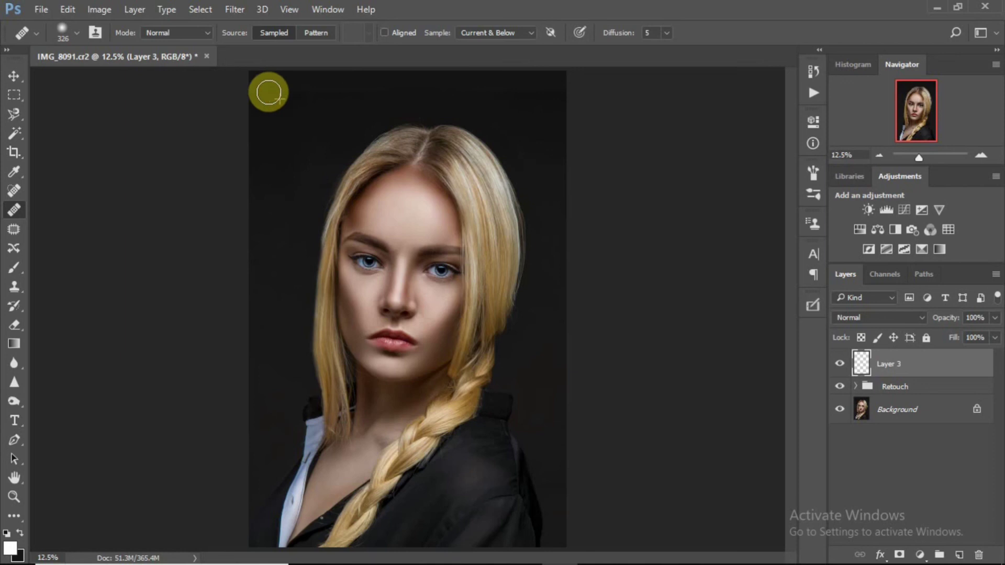
{"action": "mouse_move", "coordinate": [264, 91]}
{"action": "left_mouse_down"}
{"action": "mouse_move", "coordinate": [286, 91]}
{"action": "mouse_move", "coordinate": [286, 135]}
{"action": "left_mouse_up"}
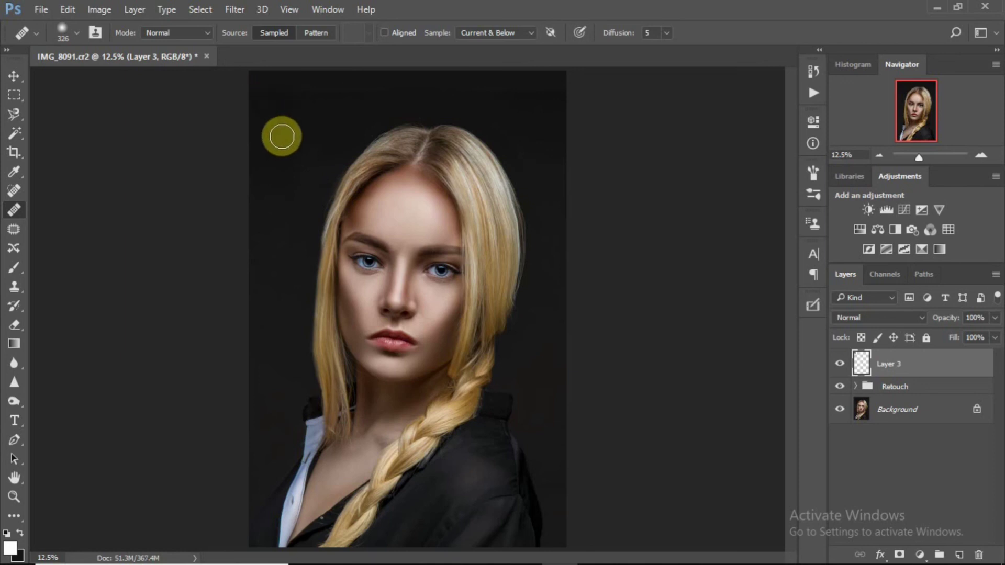
{"action": "mouse_move", "coordinate": [270, 89]}
{"action": "left_mouse_down"}
{"action": "mouse_move", "coordinate": [254, 90]}
{"action": "mouse_move", "coordinate": [309, 90]}
{"action": "mouse_move", "coordinate": [282, 89]}
{"action": "mouse_move", "coordinate": [275, 123]}
{"action": "mouse_move", "coordinate": [314, 85]}
{"action": "mouse_move", "coordinate": [437, 96]}
{"action": "left_mouse_up"}
{"action": "left_click", "coordinate": [274, 123], "text": "alt"}
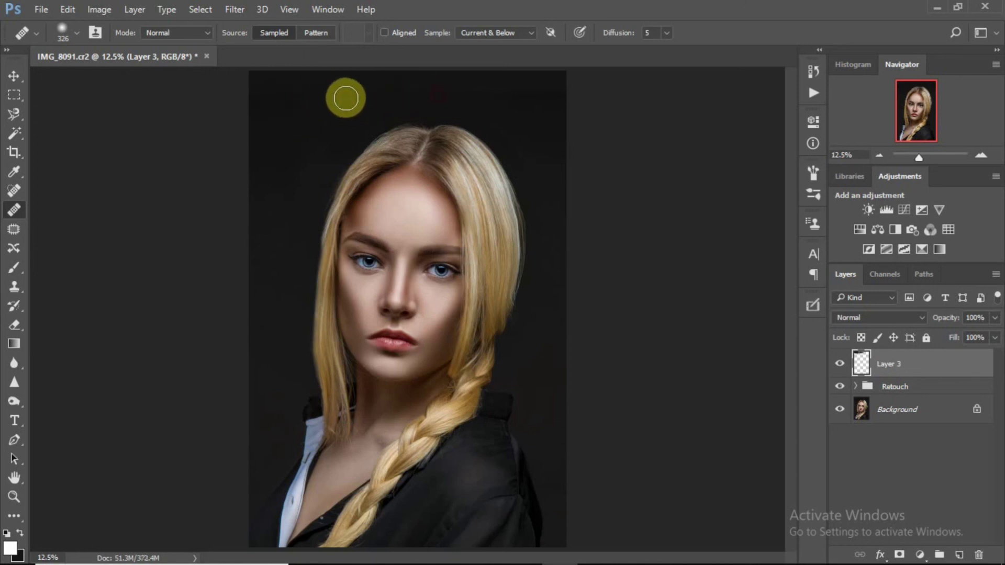
{"action": "left_click", "coordinate": [315, 99], "text": "alt"}
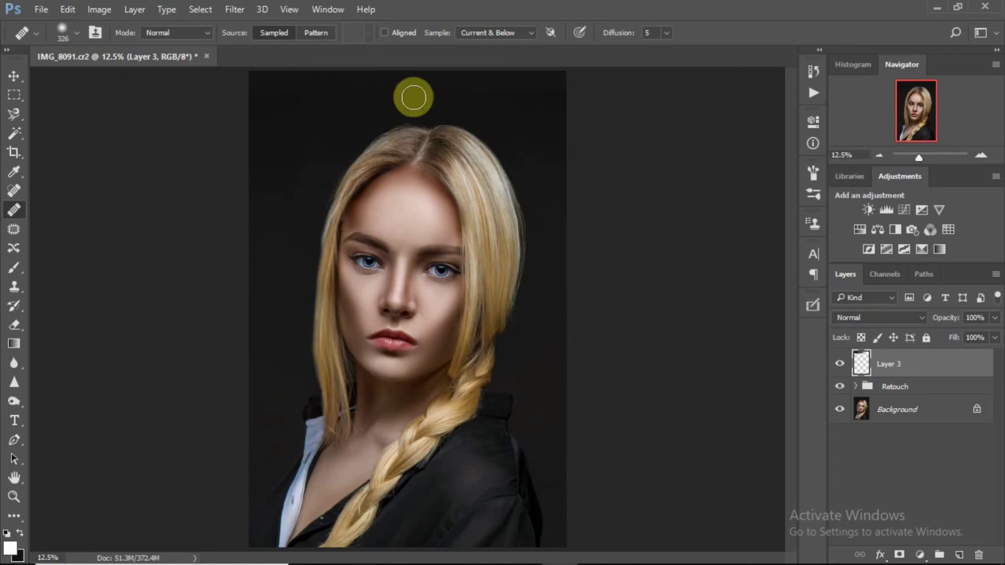
{"action": "mouse_move", "coordinate": [413, 94]}
{"action": "left_mouse_down"}
{"action": "mouse_move", "coordinate": [545, 88]}
{"action": "mouse_move", "coordinate": [527, 85]}
{"action": "mouse_move", "coordinate": [554, 83]}
{"action": "mouse_move", "coordinate": [478, 84]}
{"action": "mouse_move", "coordinate": [557, 84]}
{"action": "mouse_move", "coordinate": [557, 74]}
{"action": "mouse_move", "coordinate": [370, 71]}
{"action": "mouse_move", "coordinate": [497, 103]}
{"action": "mouse_move", "coordinate": [536, 100]}
{"action": "left_mouse_up"}
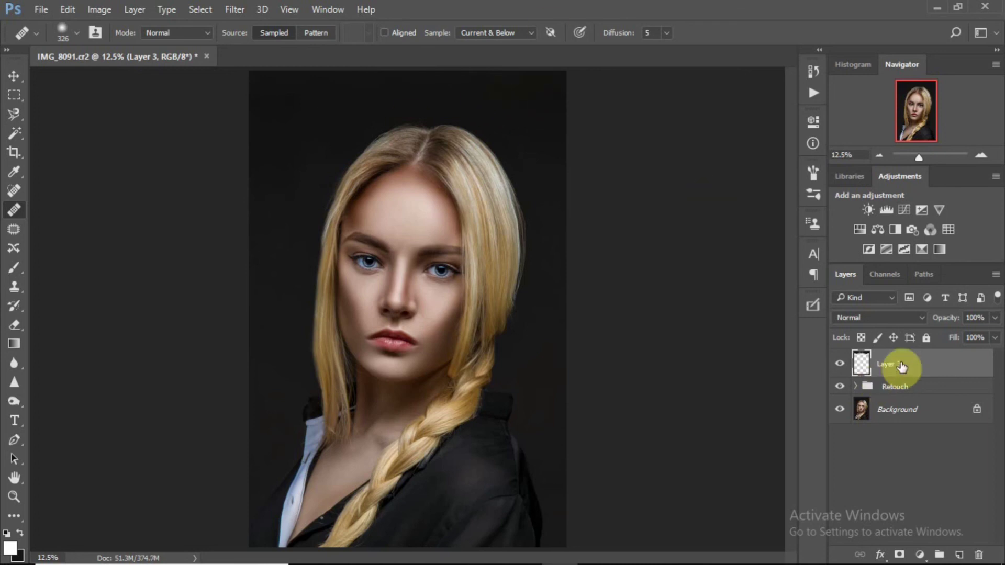
{"action": "left_click_drag", "start_coordinate": [901, 367], "coordinate": [900, 387]}
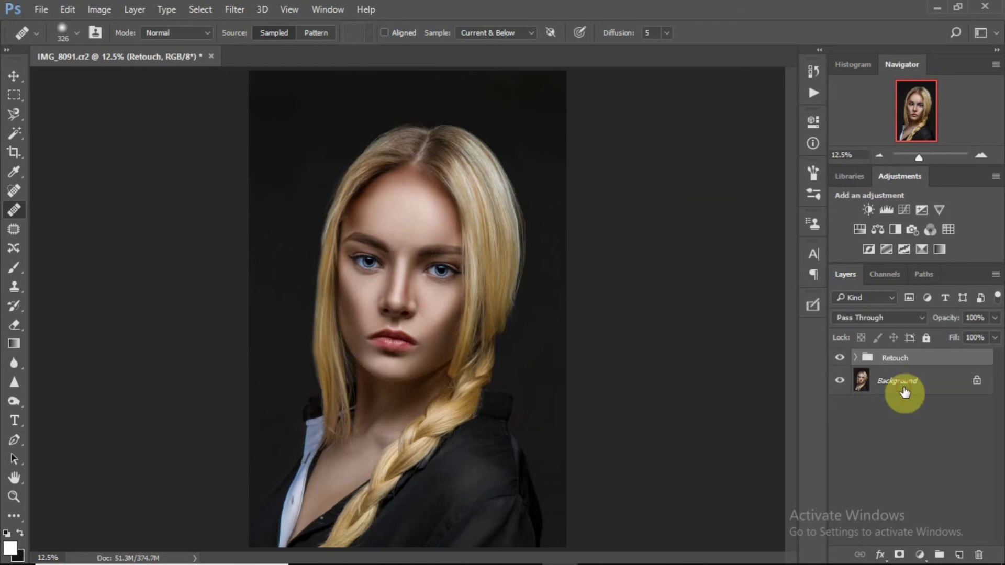
- Compare the cropped portrait before and after retouching by repeatedly hiding and showing the Retouch group, leaving it shown
{"action": "left_click", "coordinate": [840, 358]}
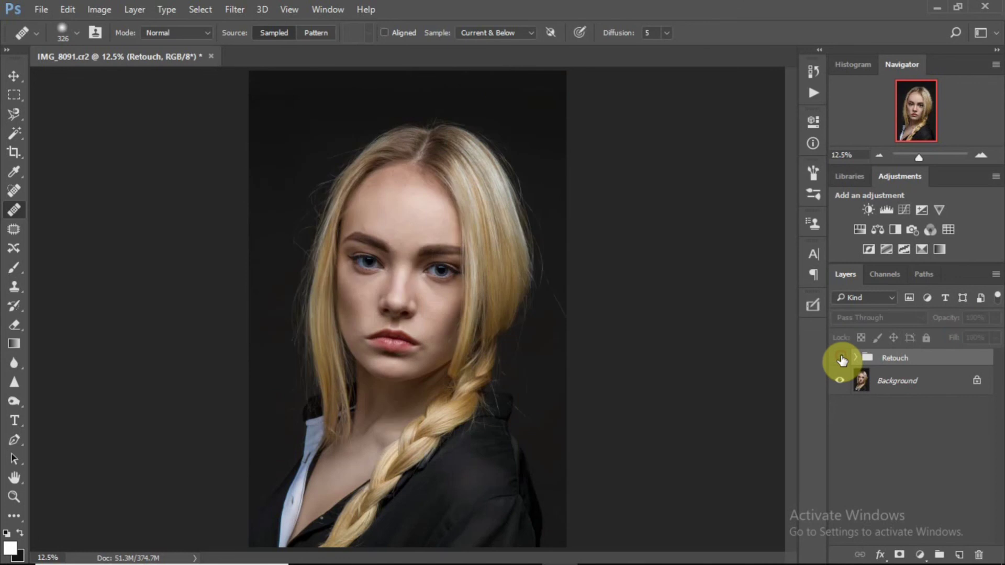
{"action": "left_click", "coordinate": [840, 358]}
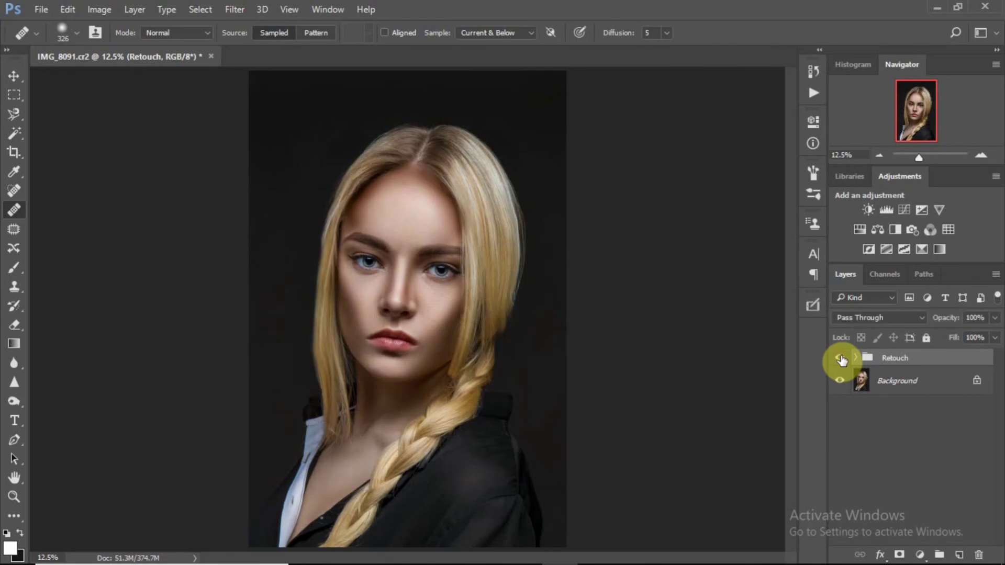
{"action": "left_click", "coordinate": [840, 359]}
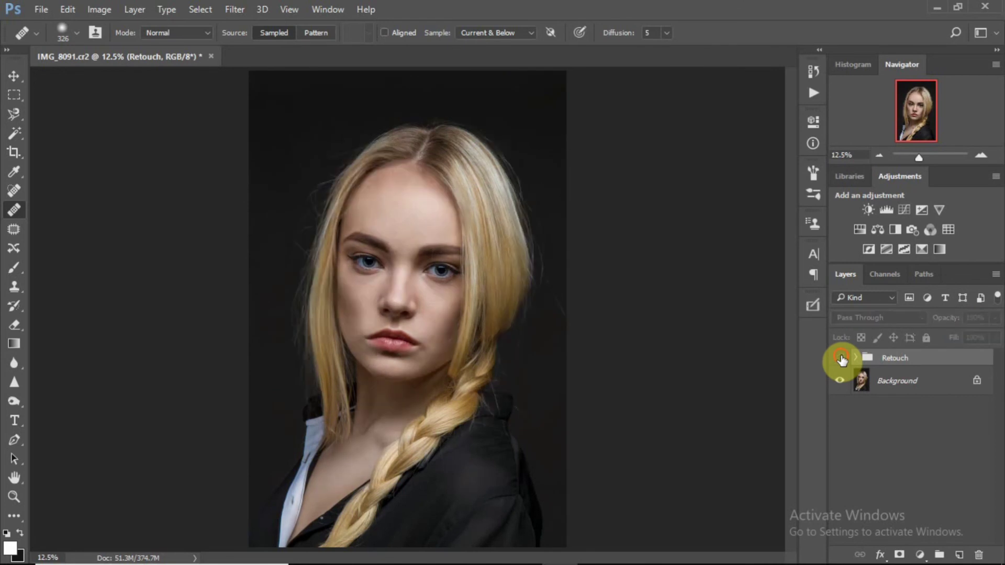
{"action": "left_click", "coordinate": [840, 358]}
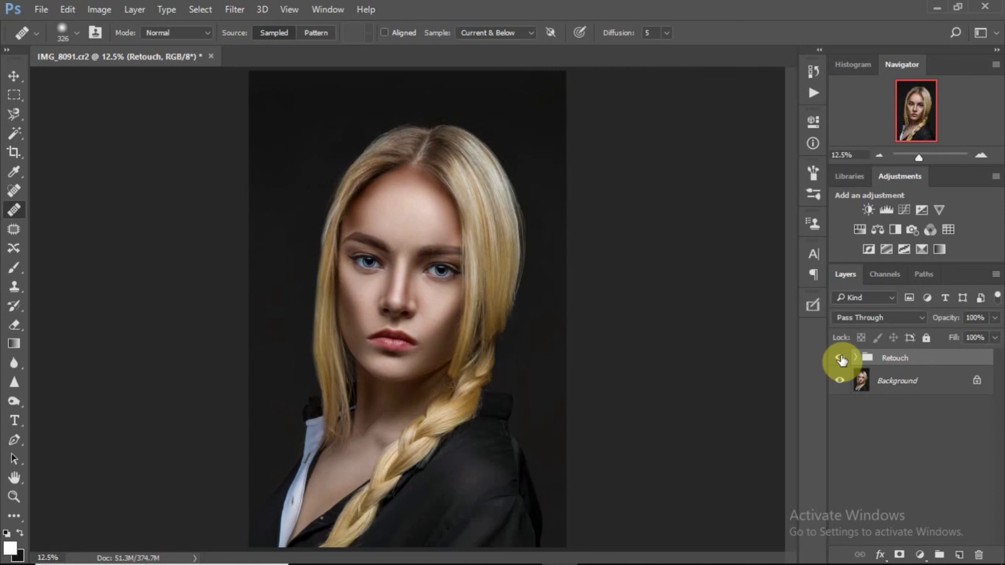
{"action": "left_click", "coordinate": [840, 358]}
{"action": "left_click", "coordinate": [840, 358]}
{"action": "left_click", "coordinate": [16, 76]}
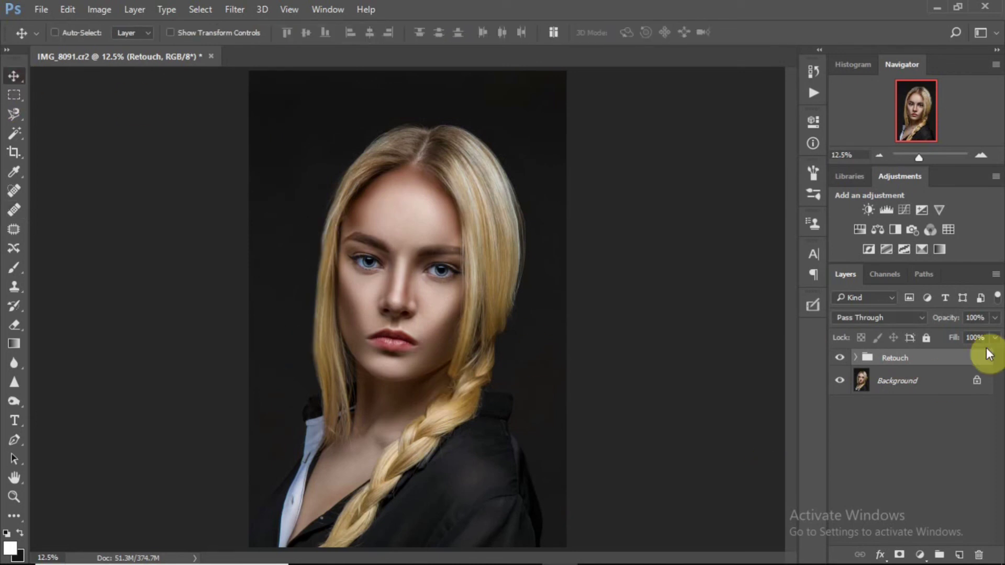
{"action": "left_click", "coordinate": [840, 358]}
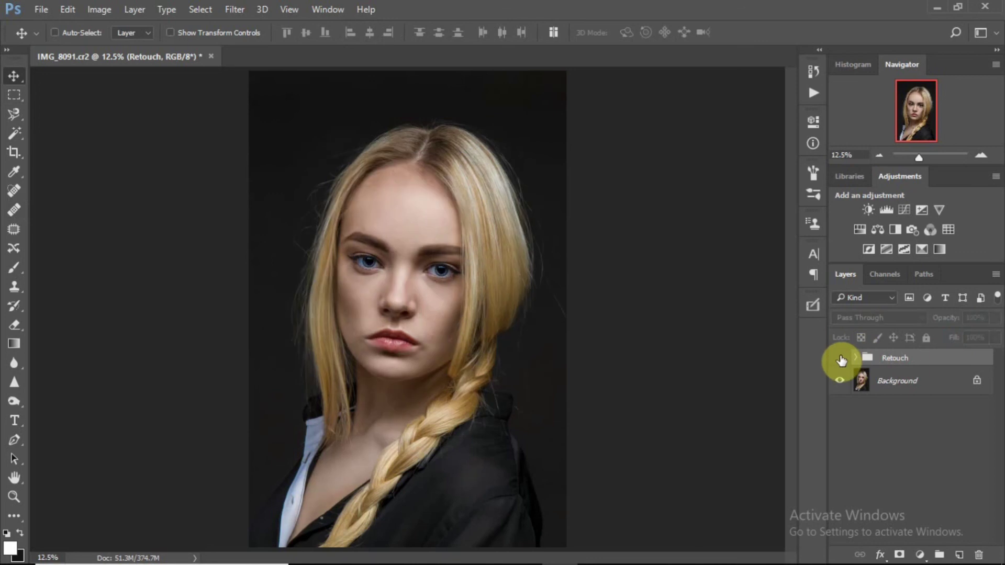
{"action": "left_click", "coordinate": [840, 358]}
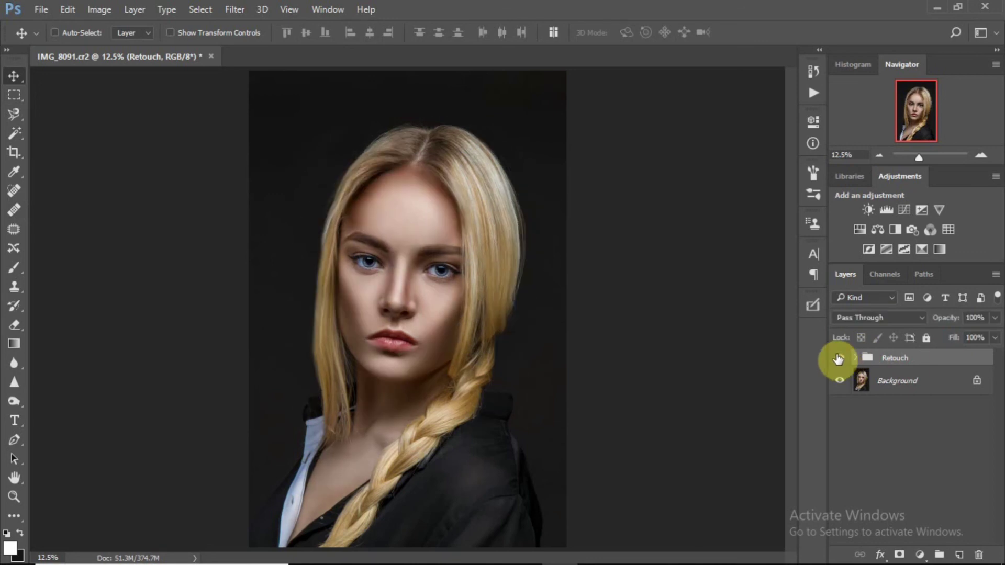